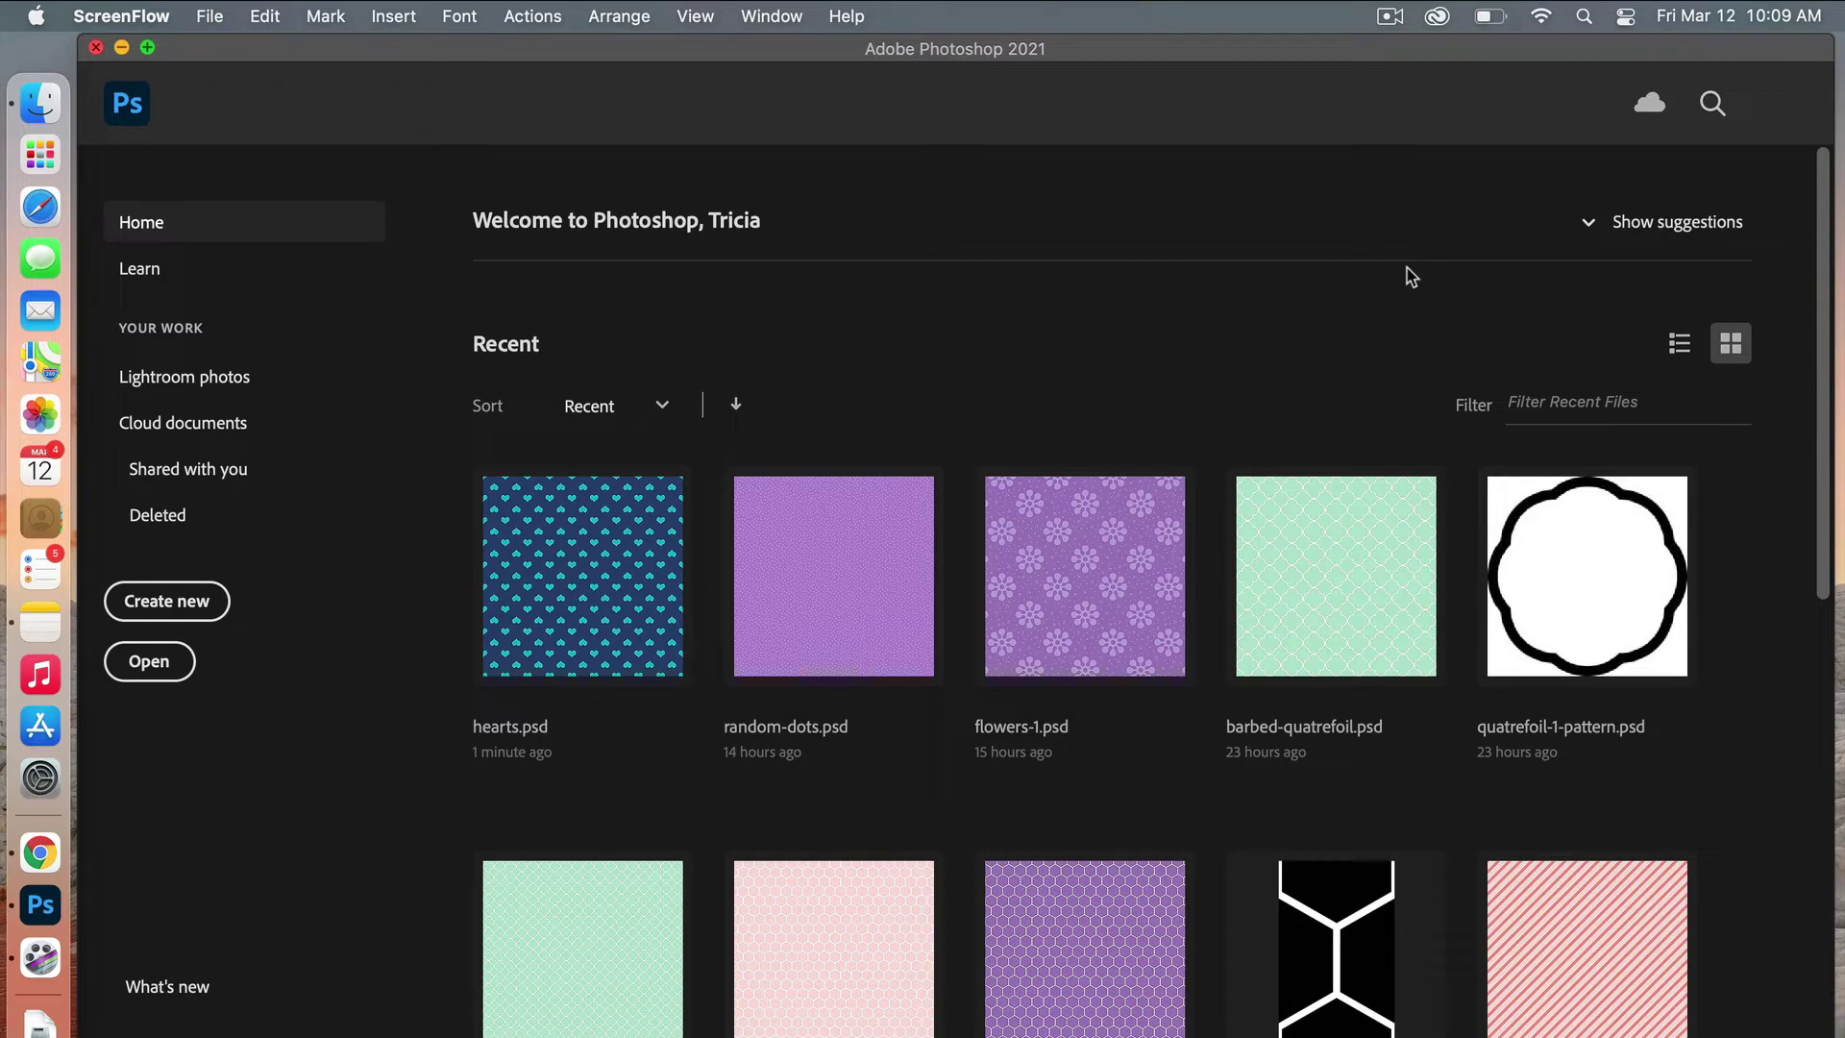
Step: Create a new 400 x 400 pixel document at 300 pixels/inch with a transparent background
{"action": "left_click", "coordinate": [202, 603]}
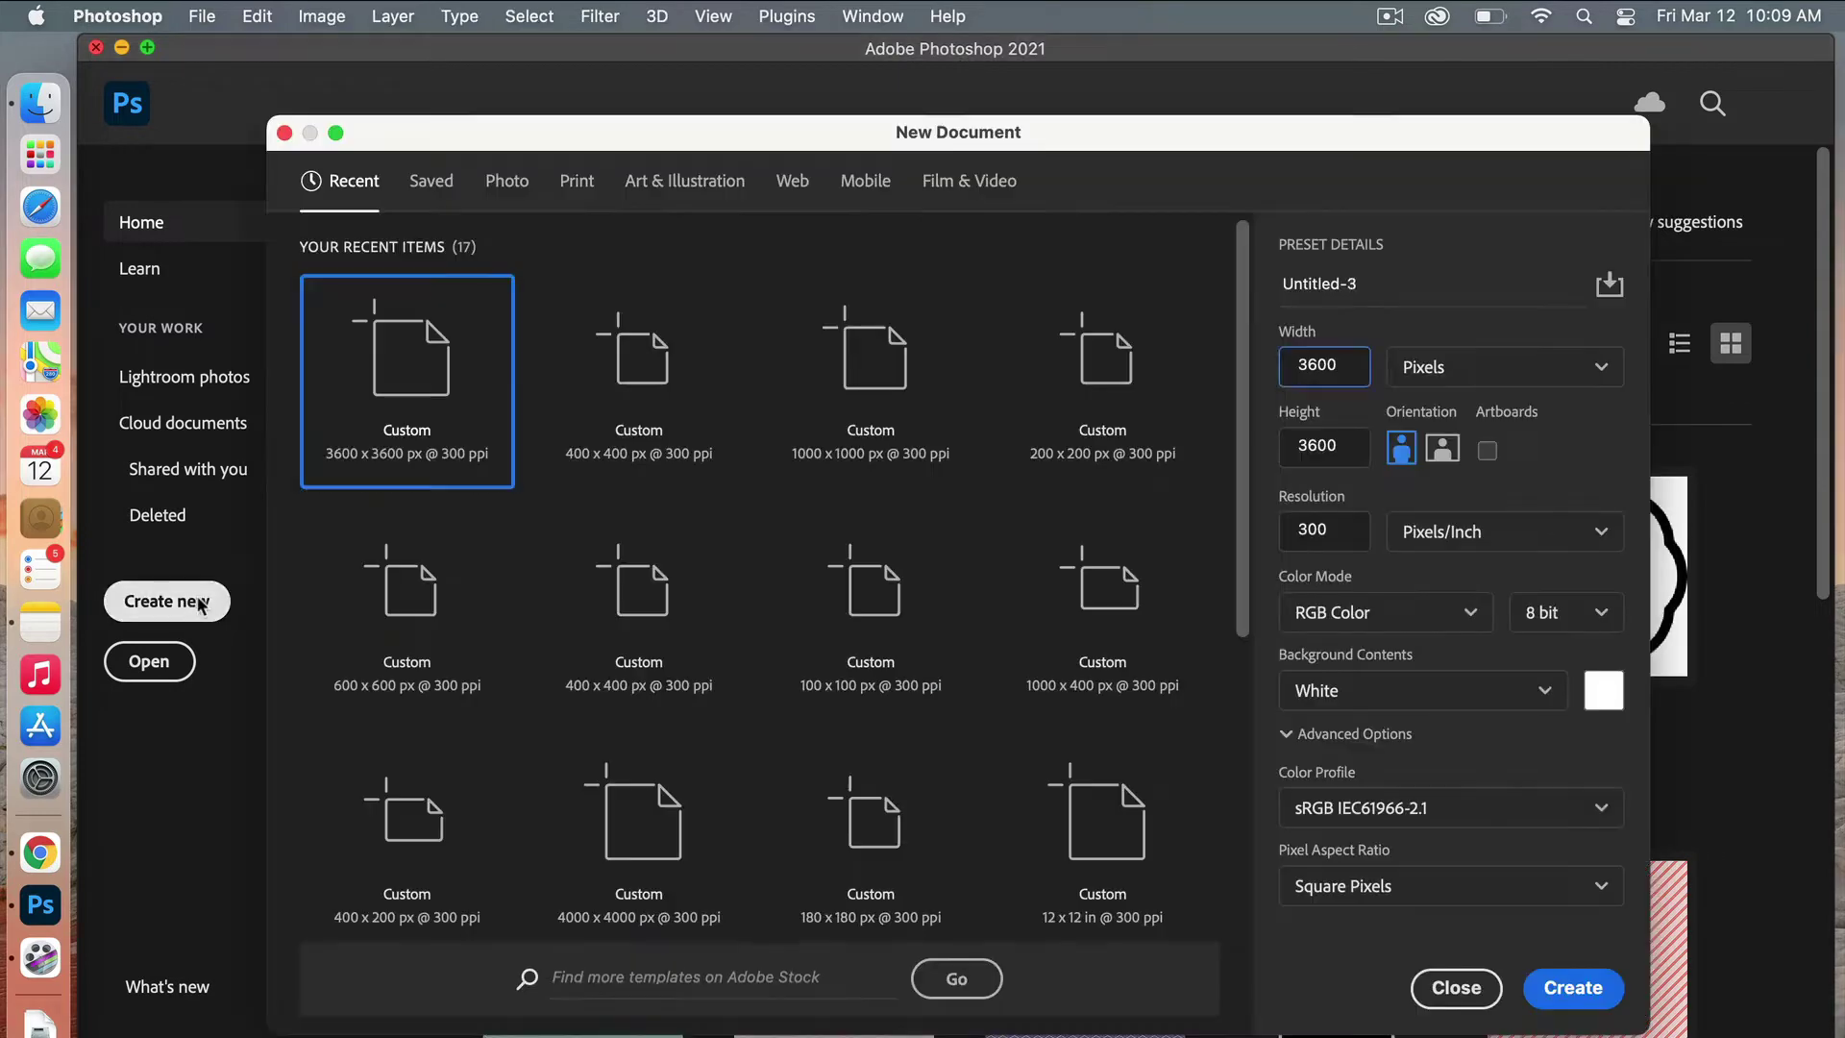
{"action": "left_click_drag", "start_coordinate": [1346, 370], "coordinate": [1270, 370]}
{"action": "type", "text": "400"}
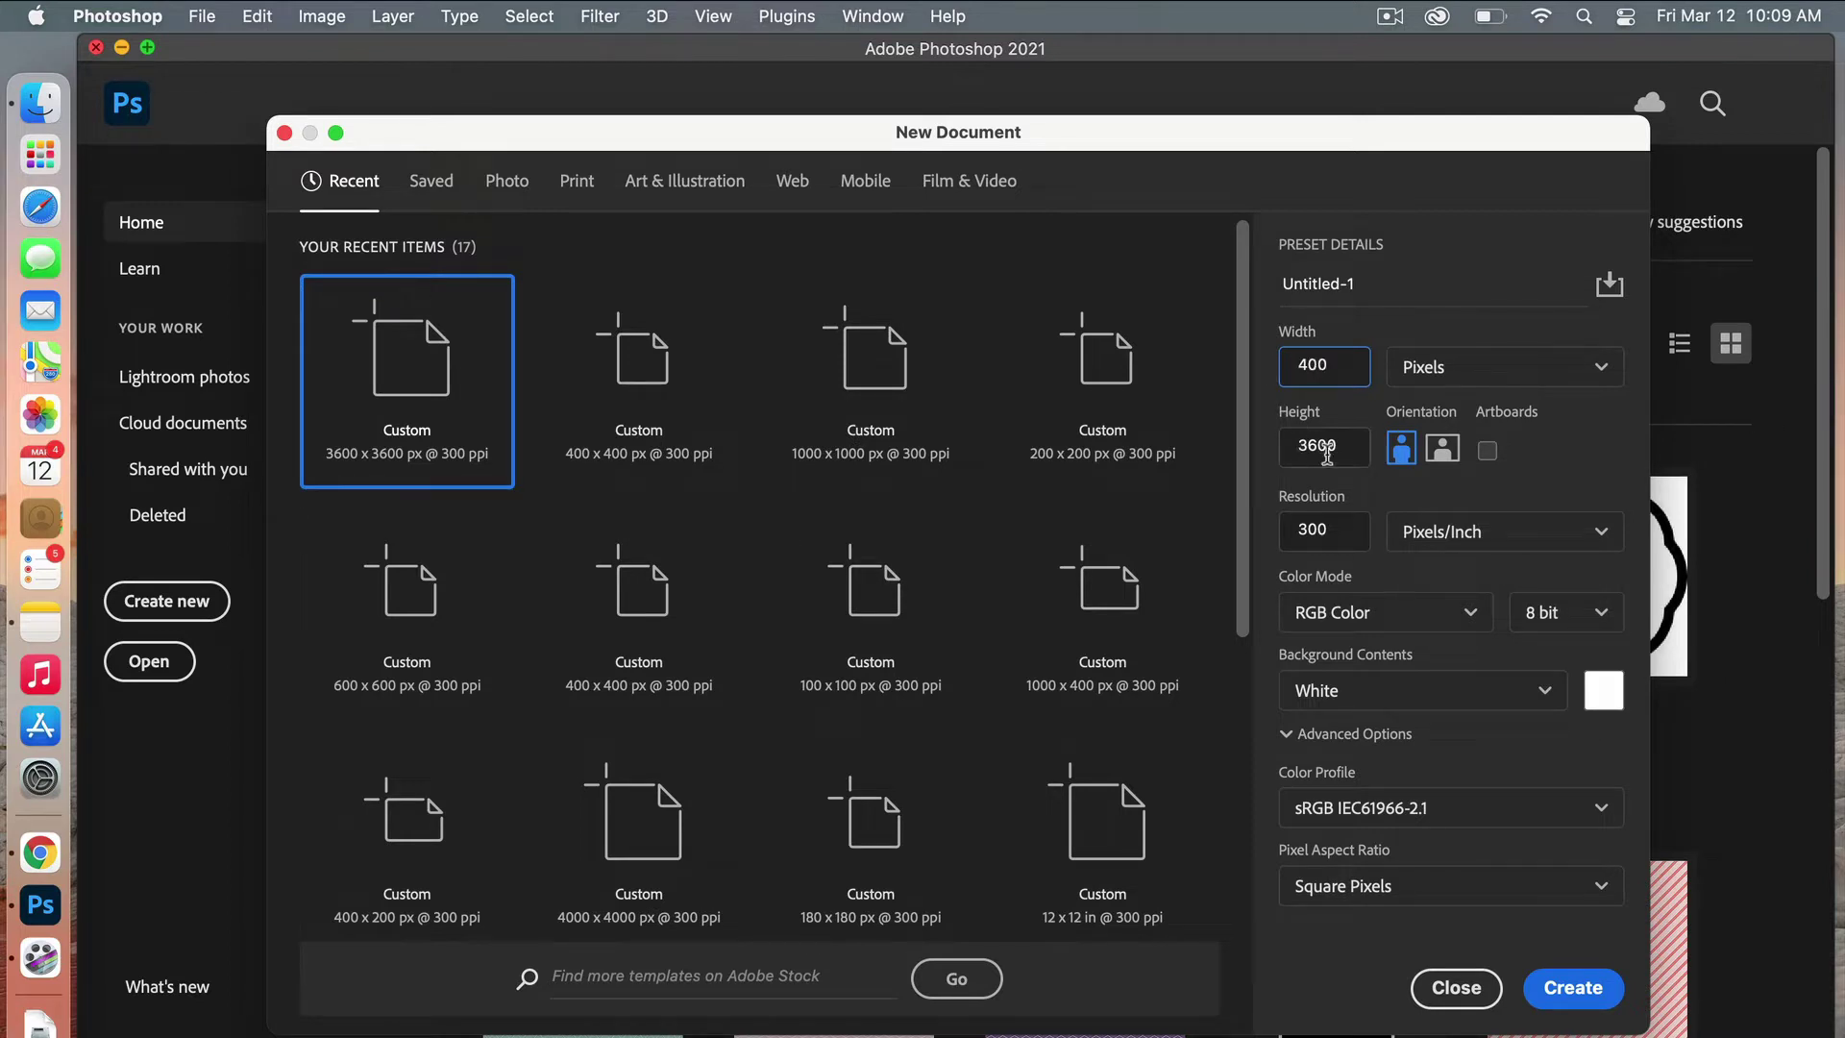
{"action": "left_click_drag", "start_coordinate": [1347, 445], "coordinate": [1253, 445]}
{"action": "type", "text": "400"}
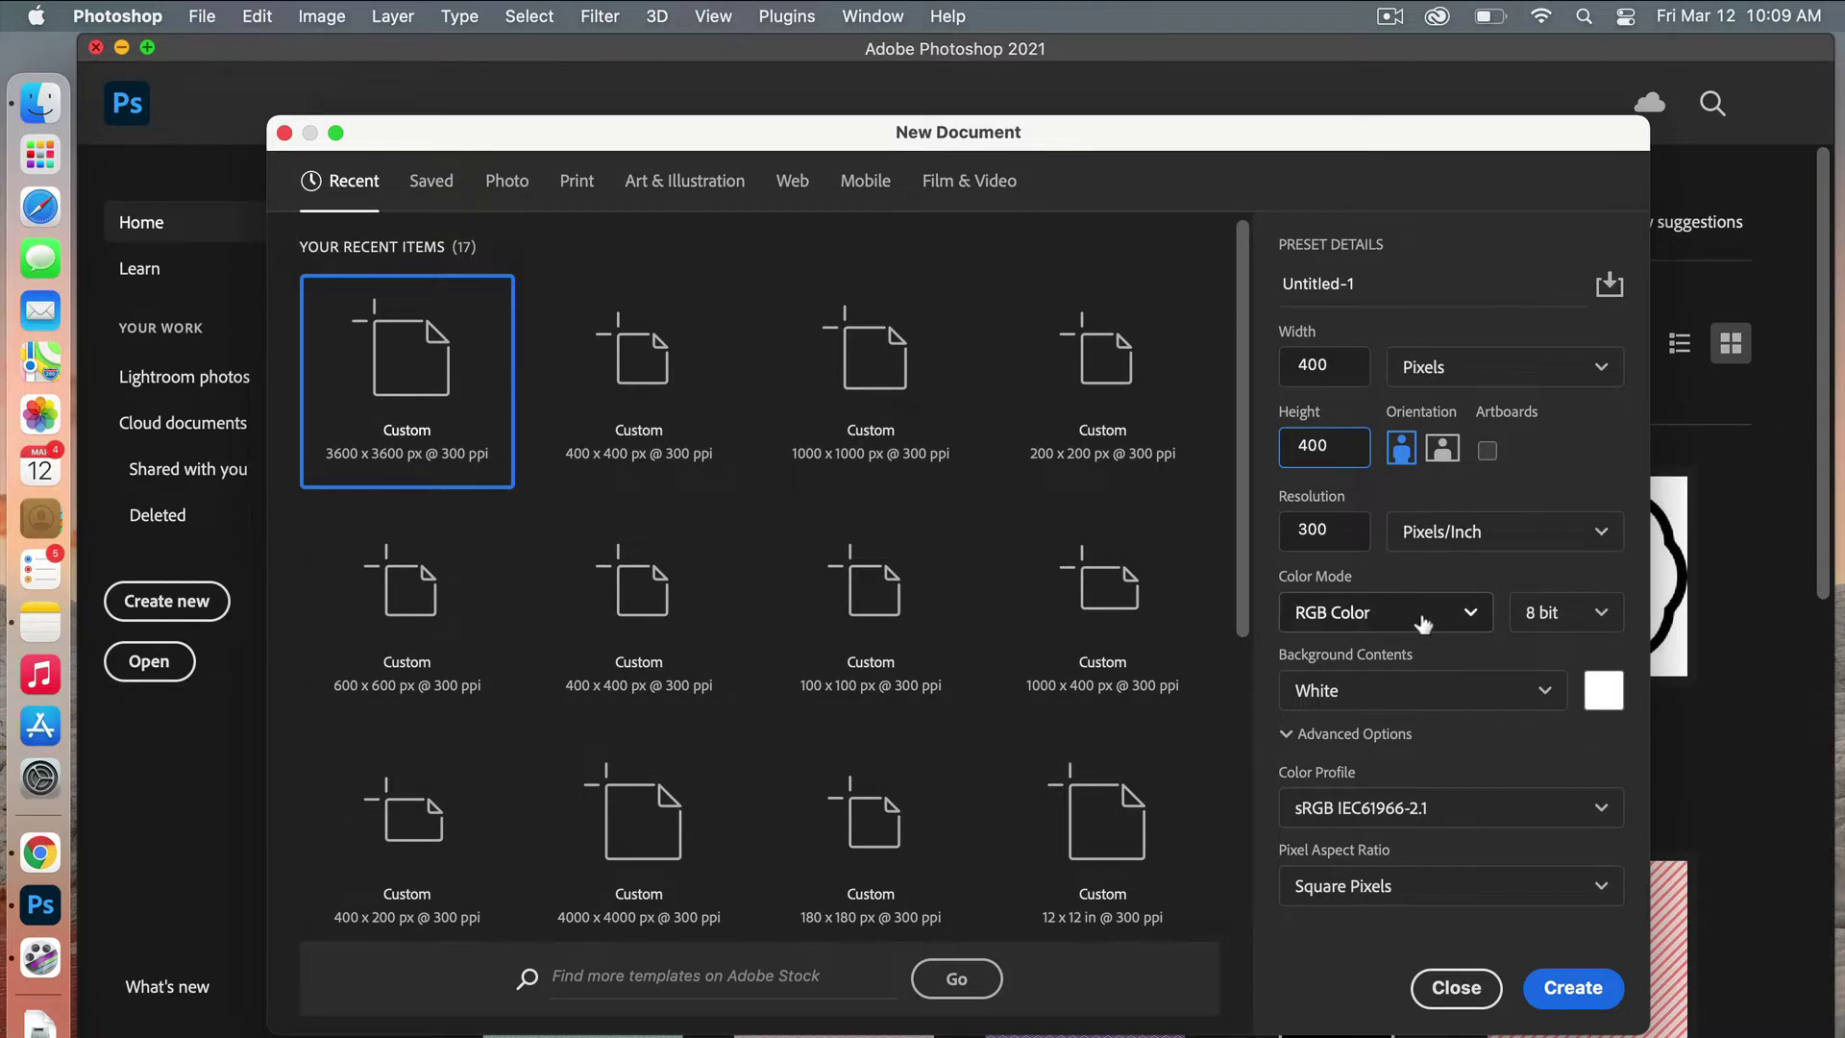
{"action": "left_click", "coordinate": [1417, 689]}
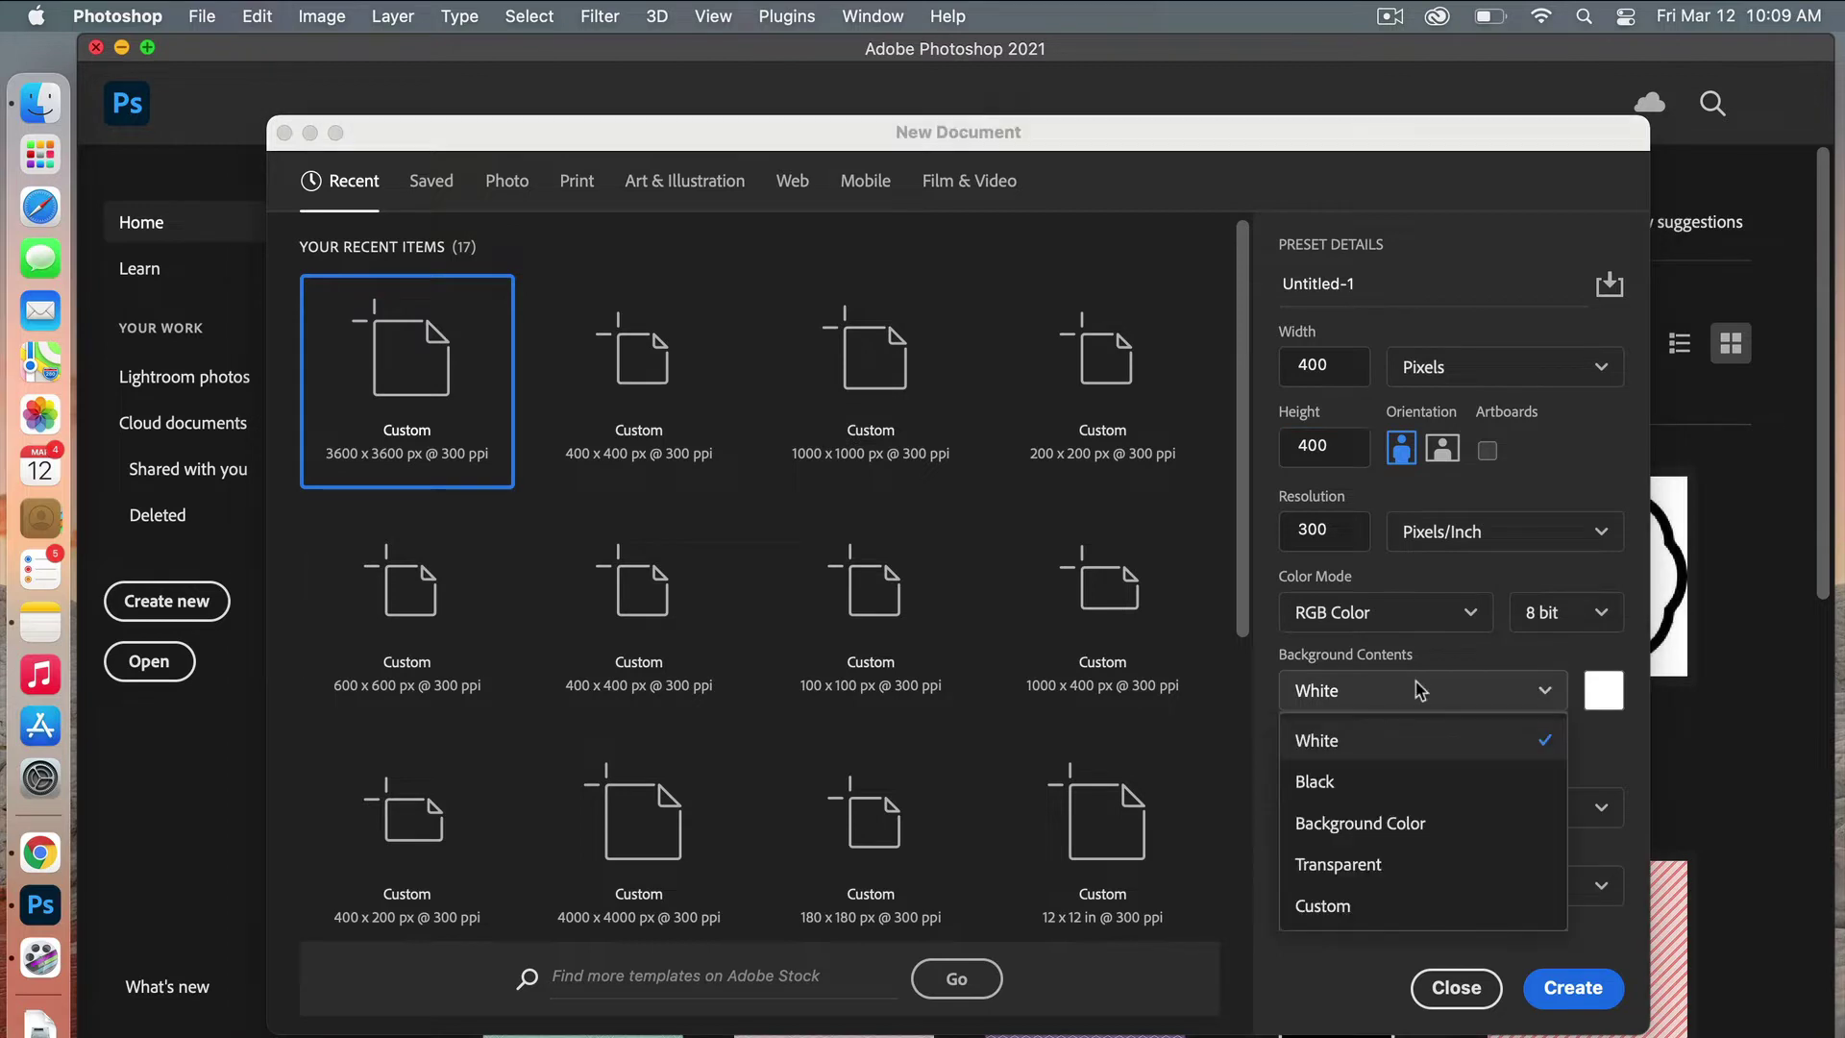
{"action": "left_click", "coordinate": [1380, 867]}
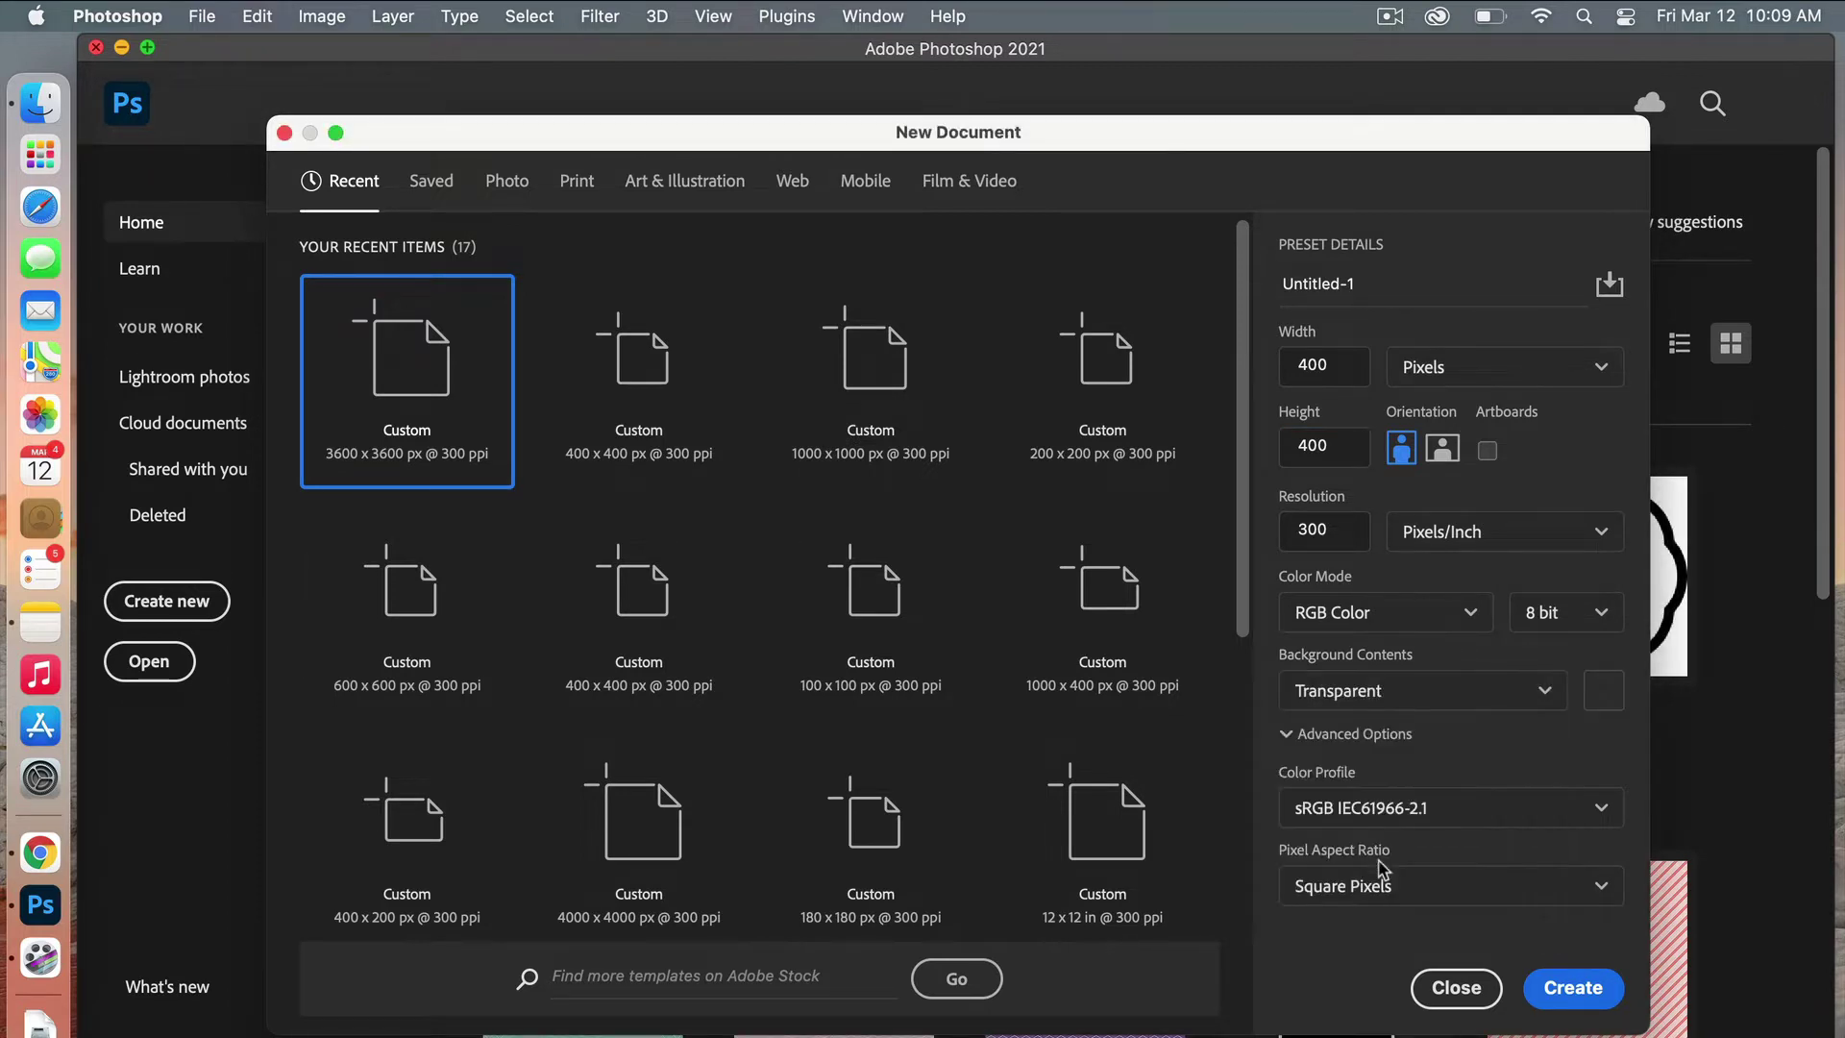
{"action": "left_click", "coordinate": [1602, 990]}
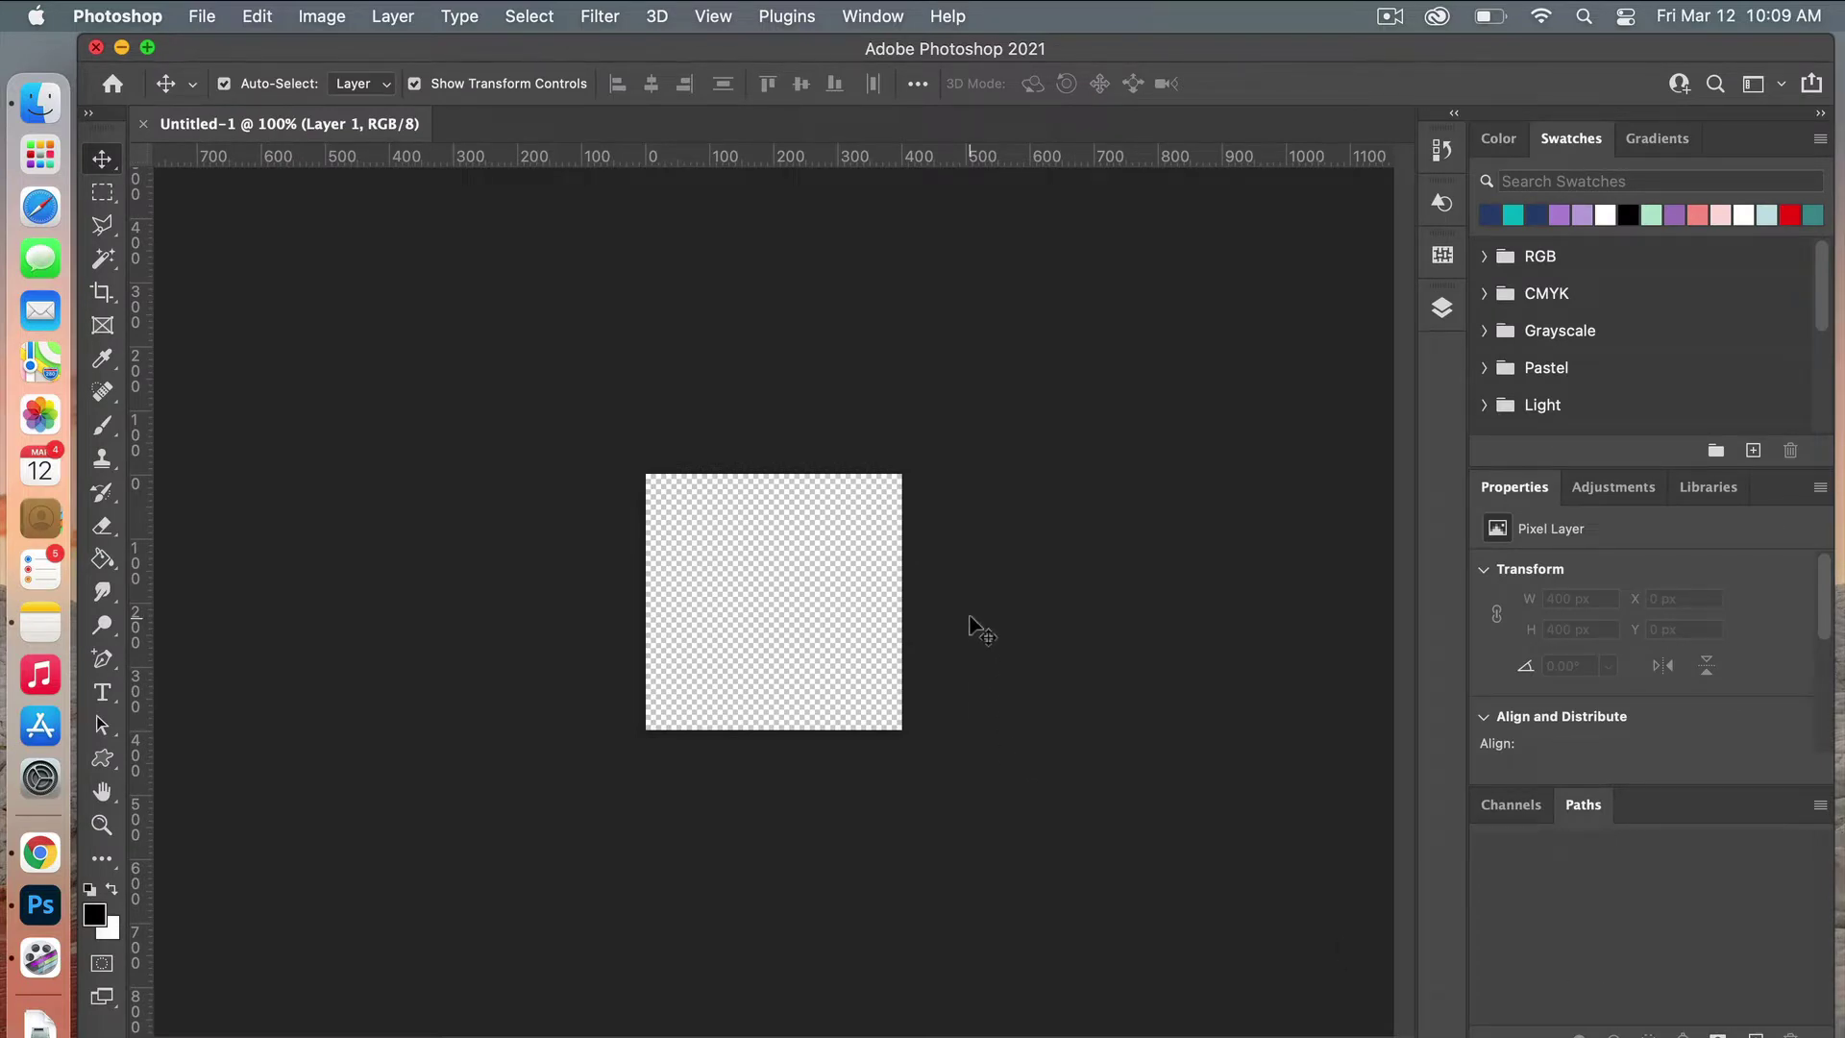
{"action": "key", "text": "super+equal"}
{"action": "key", "text": "super+equal"}
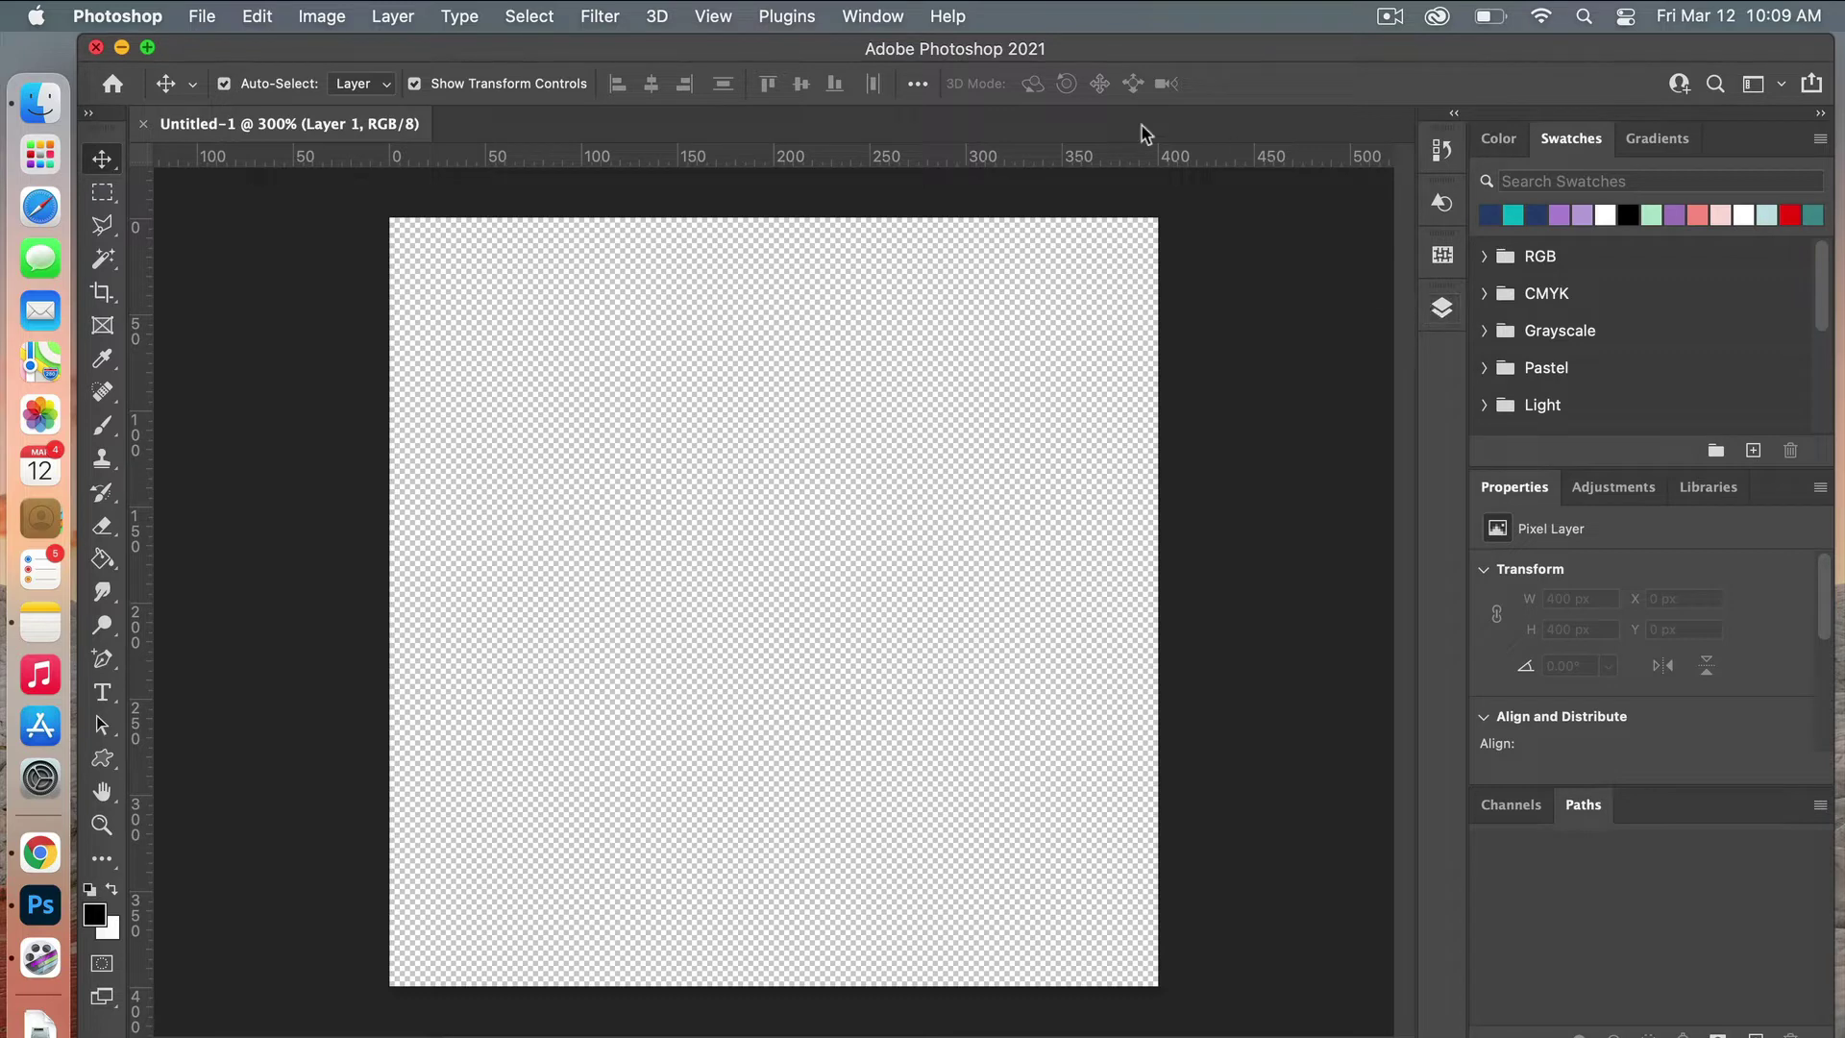
Step: Look through the list of available panels and display the document's layers
{"action": "left_click", "coordinate": [886, 17]}
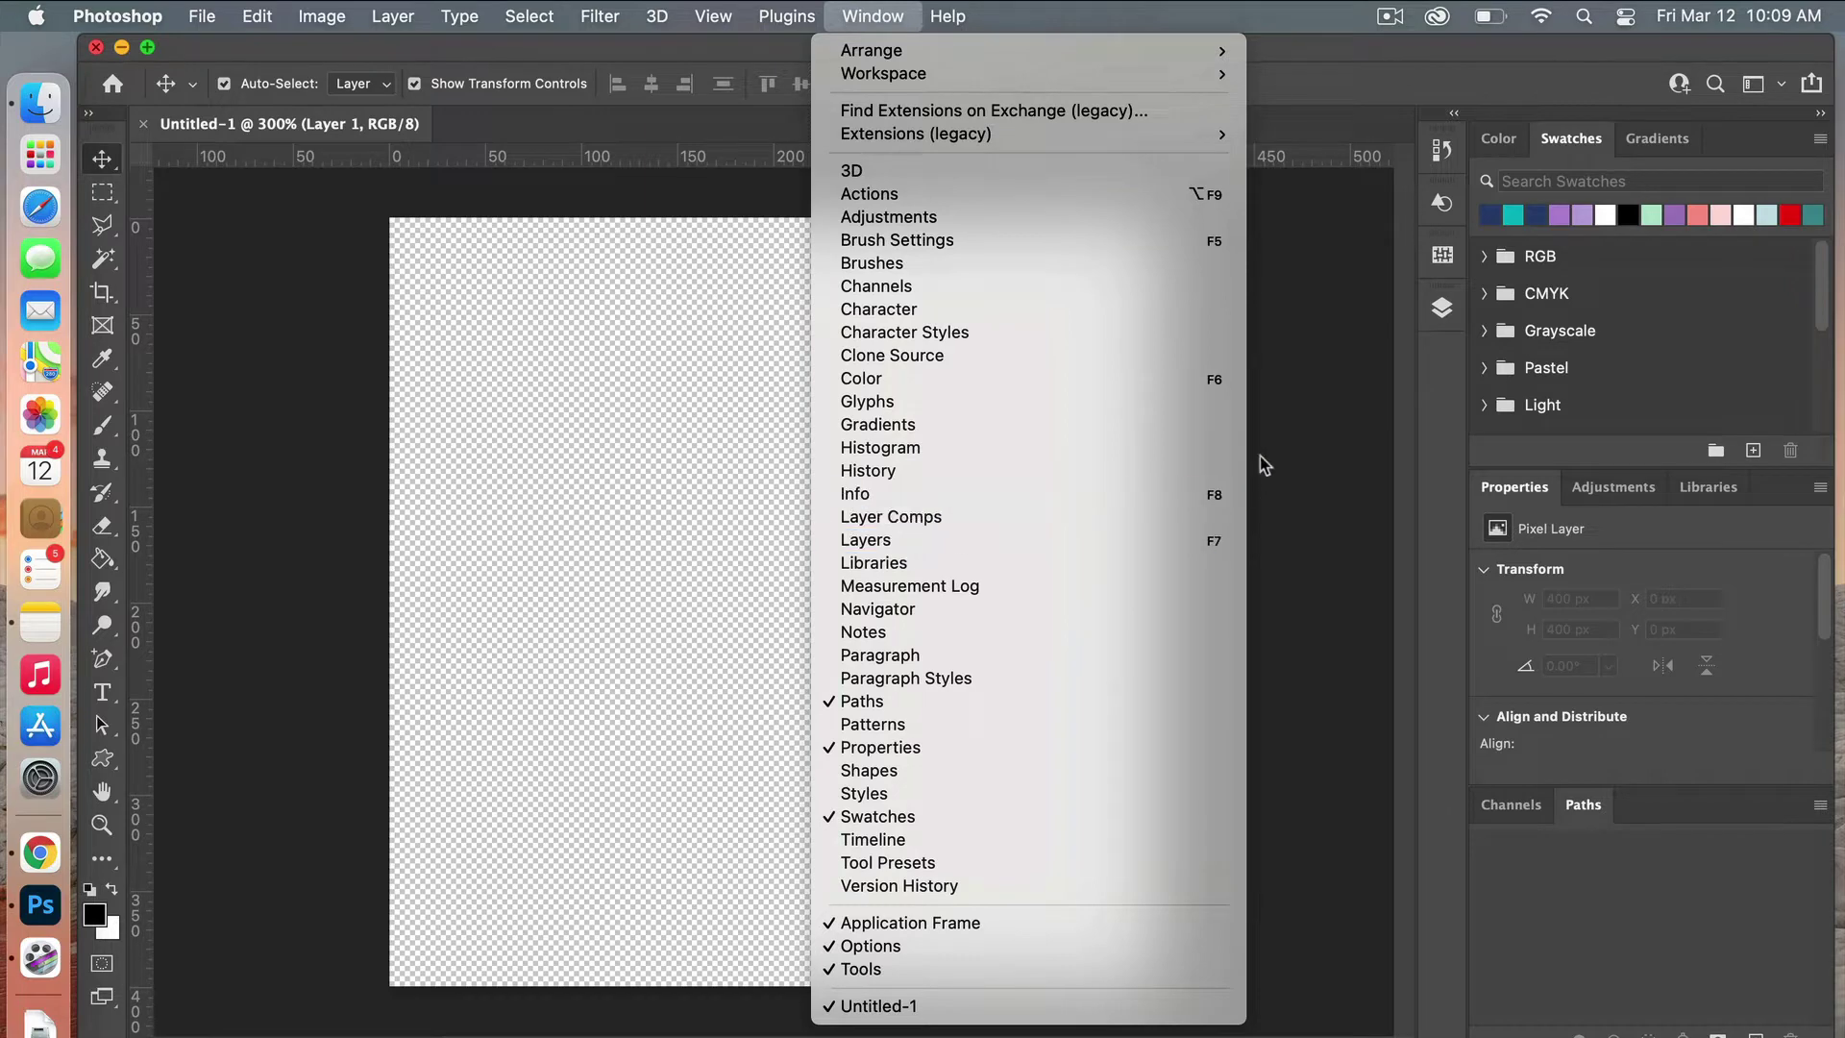
{"action": "left_click", "coordinate": [1328, 344]}
{"action": "left_click", "coordinate": [1440, 312]}
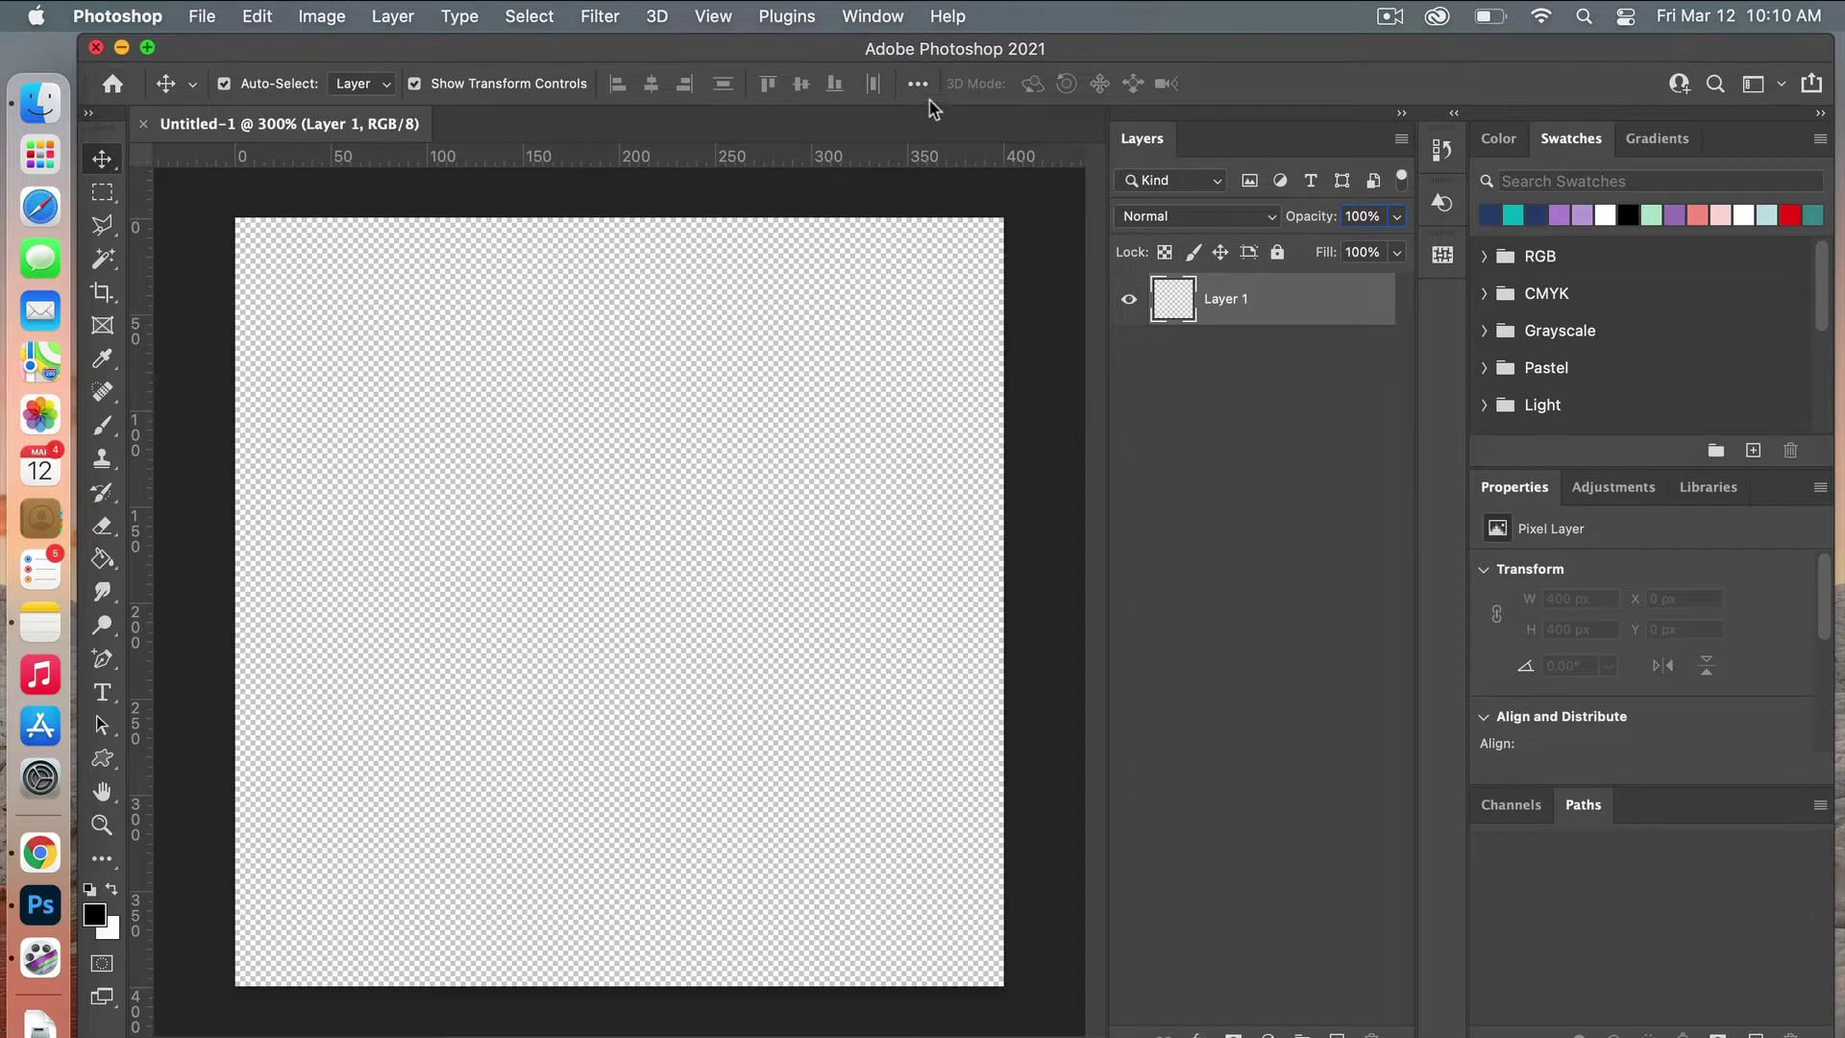
Step: Examine the Shapes library's groups and options, including Legacy Shapes and More
{"action": "left_click", "coordinate": [886, 25]}
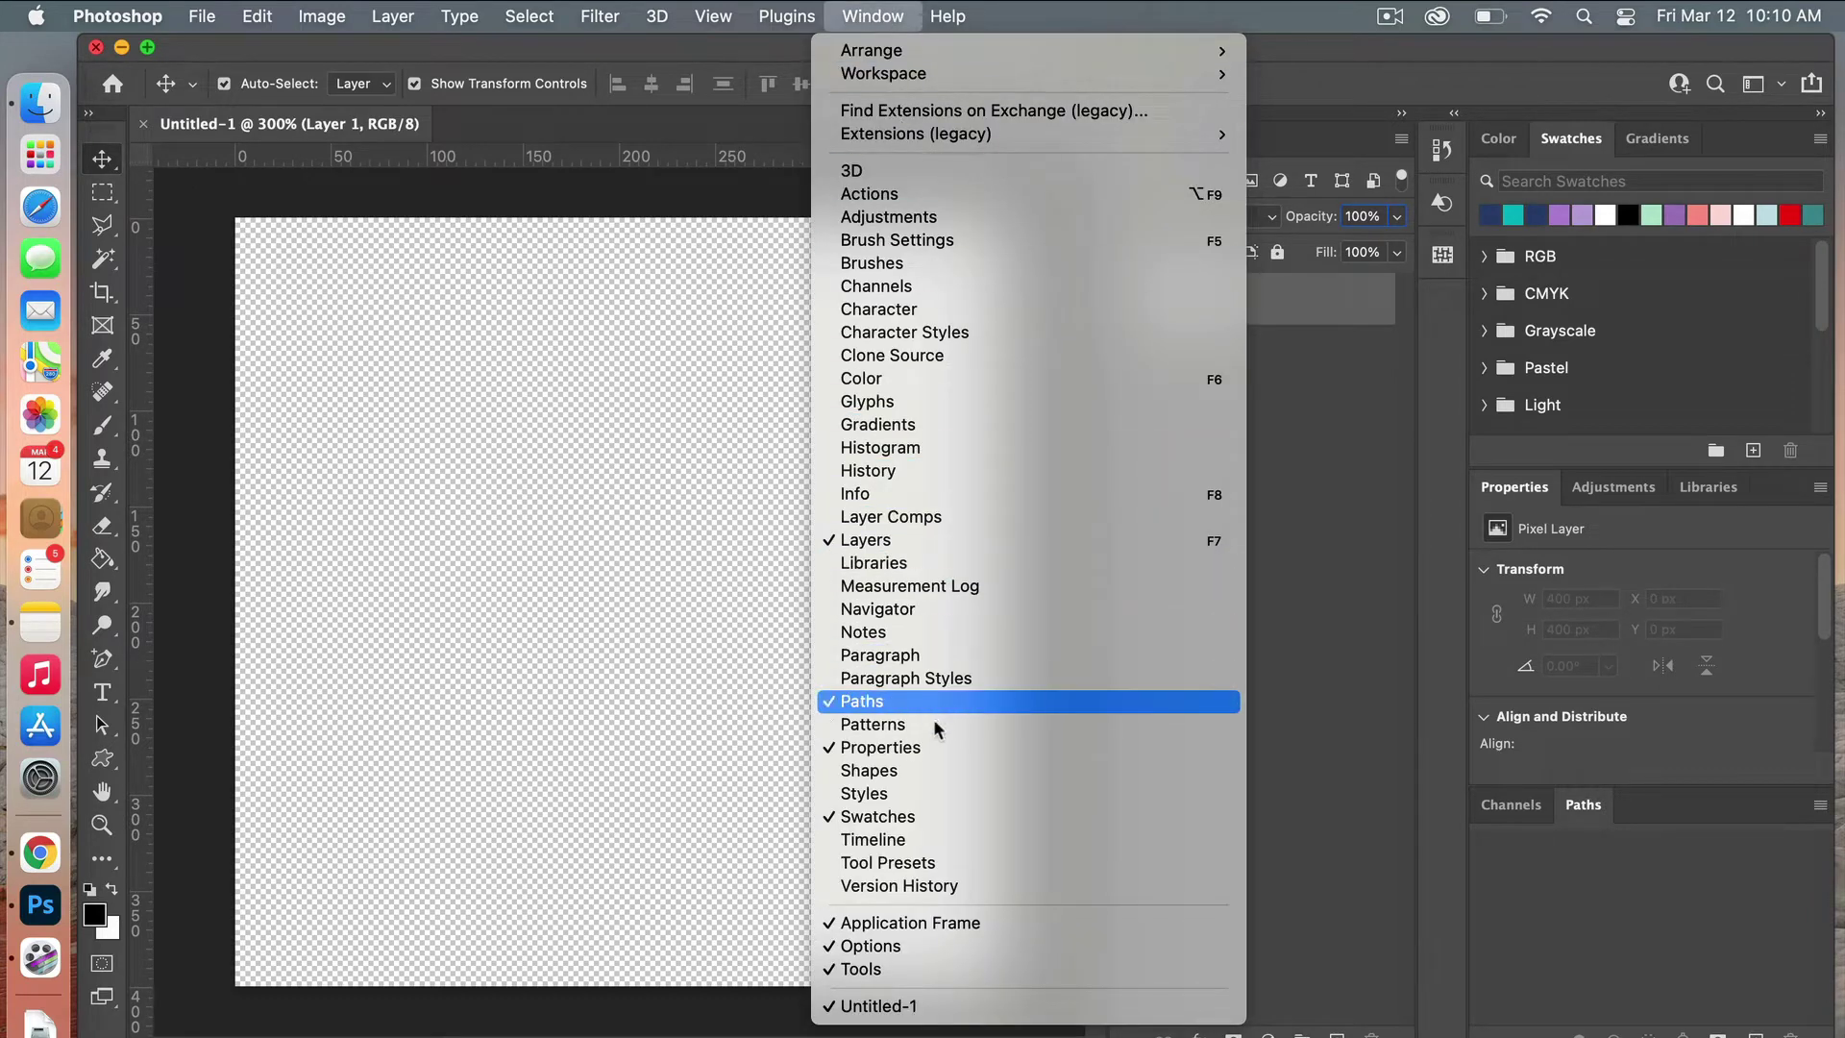
{"action": "left_click", "coordinate": [1354, 465]}
{"action": "left_click", "coordinate": [1442, 204]}
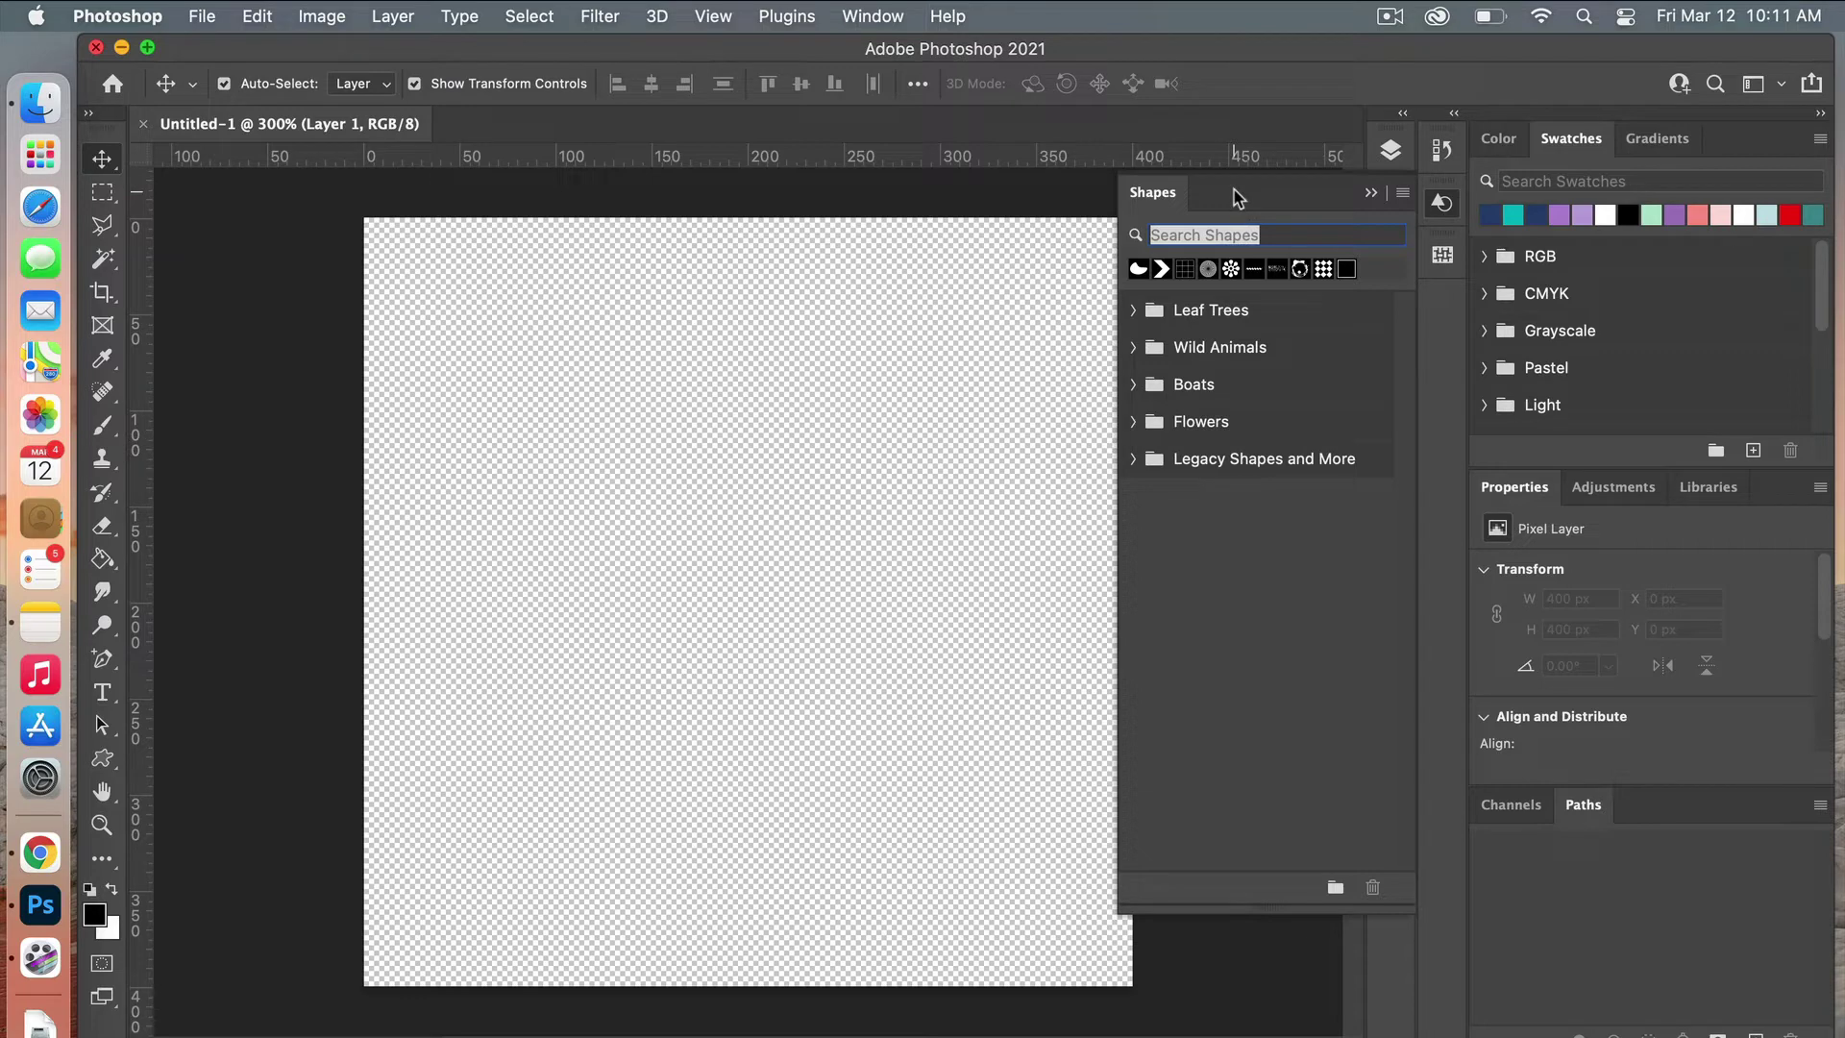
{"action": "left_click", "coordinate": [1403, 195]}
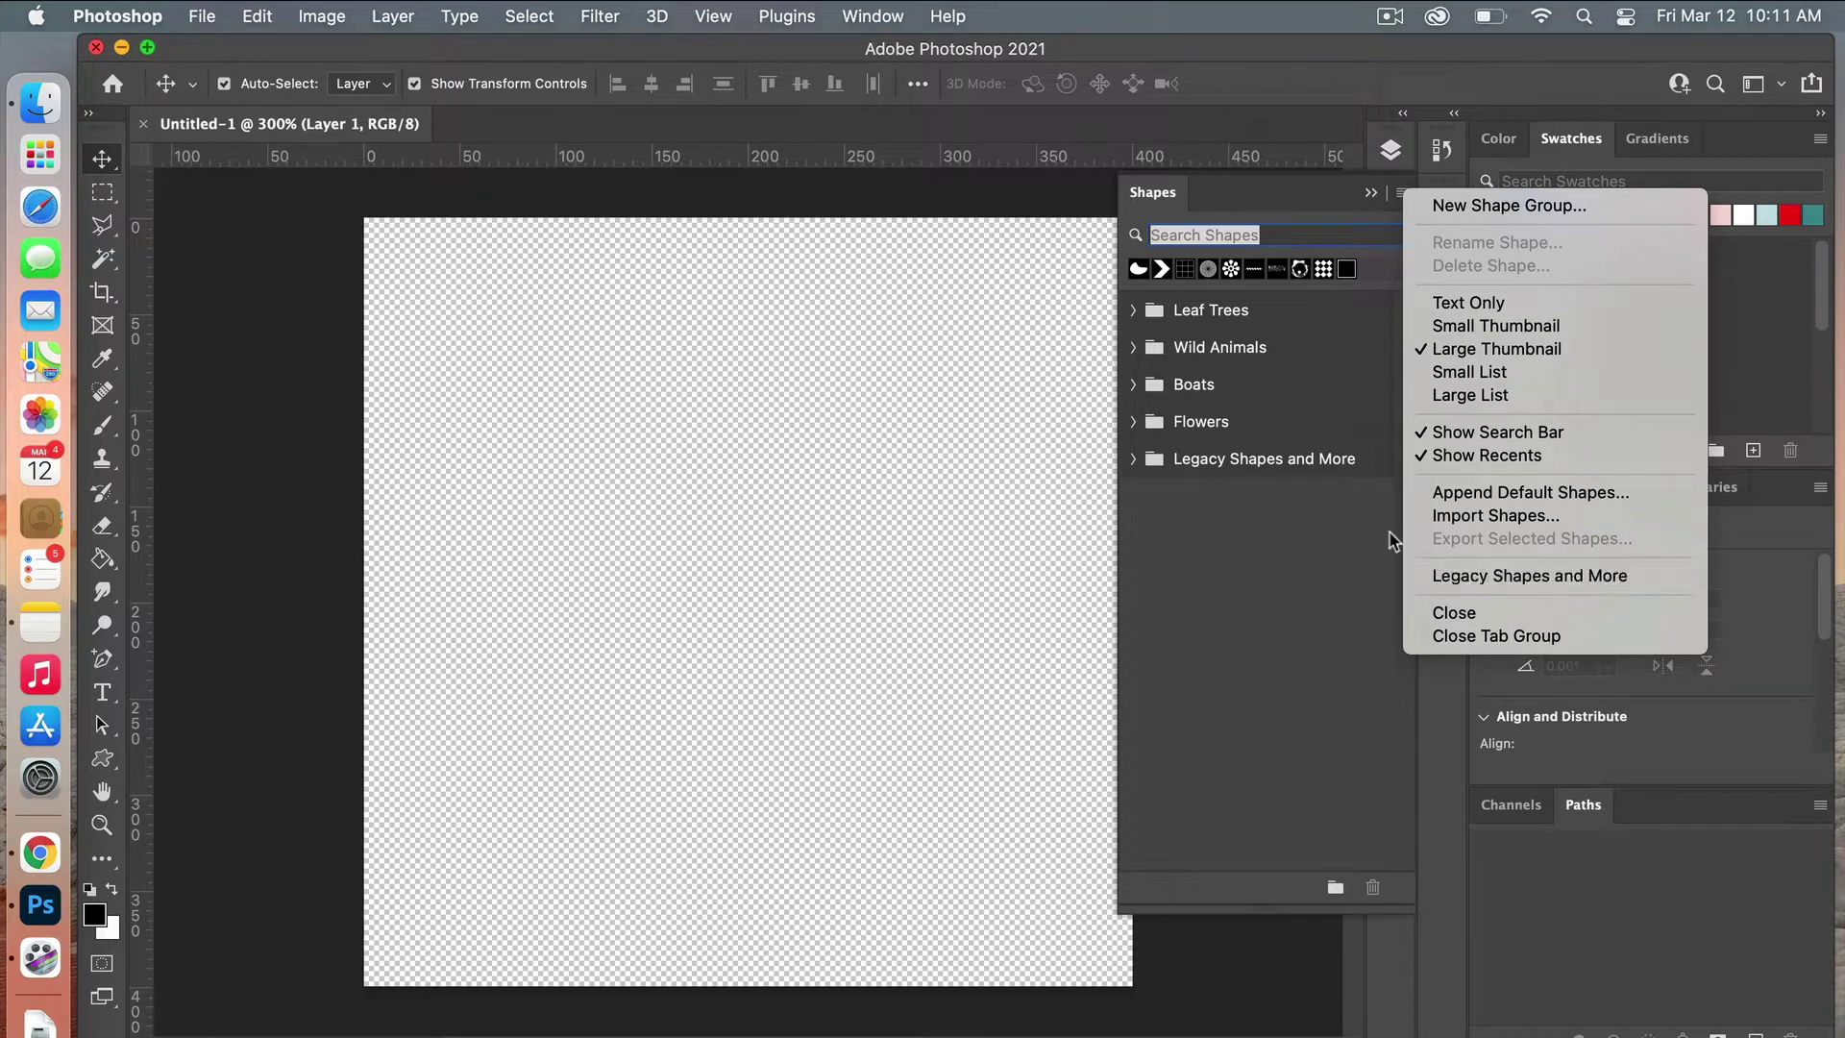
{"action": "left_click", "coordinate": [1350, 511]}
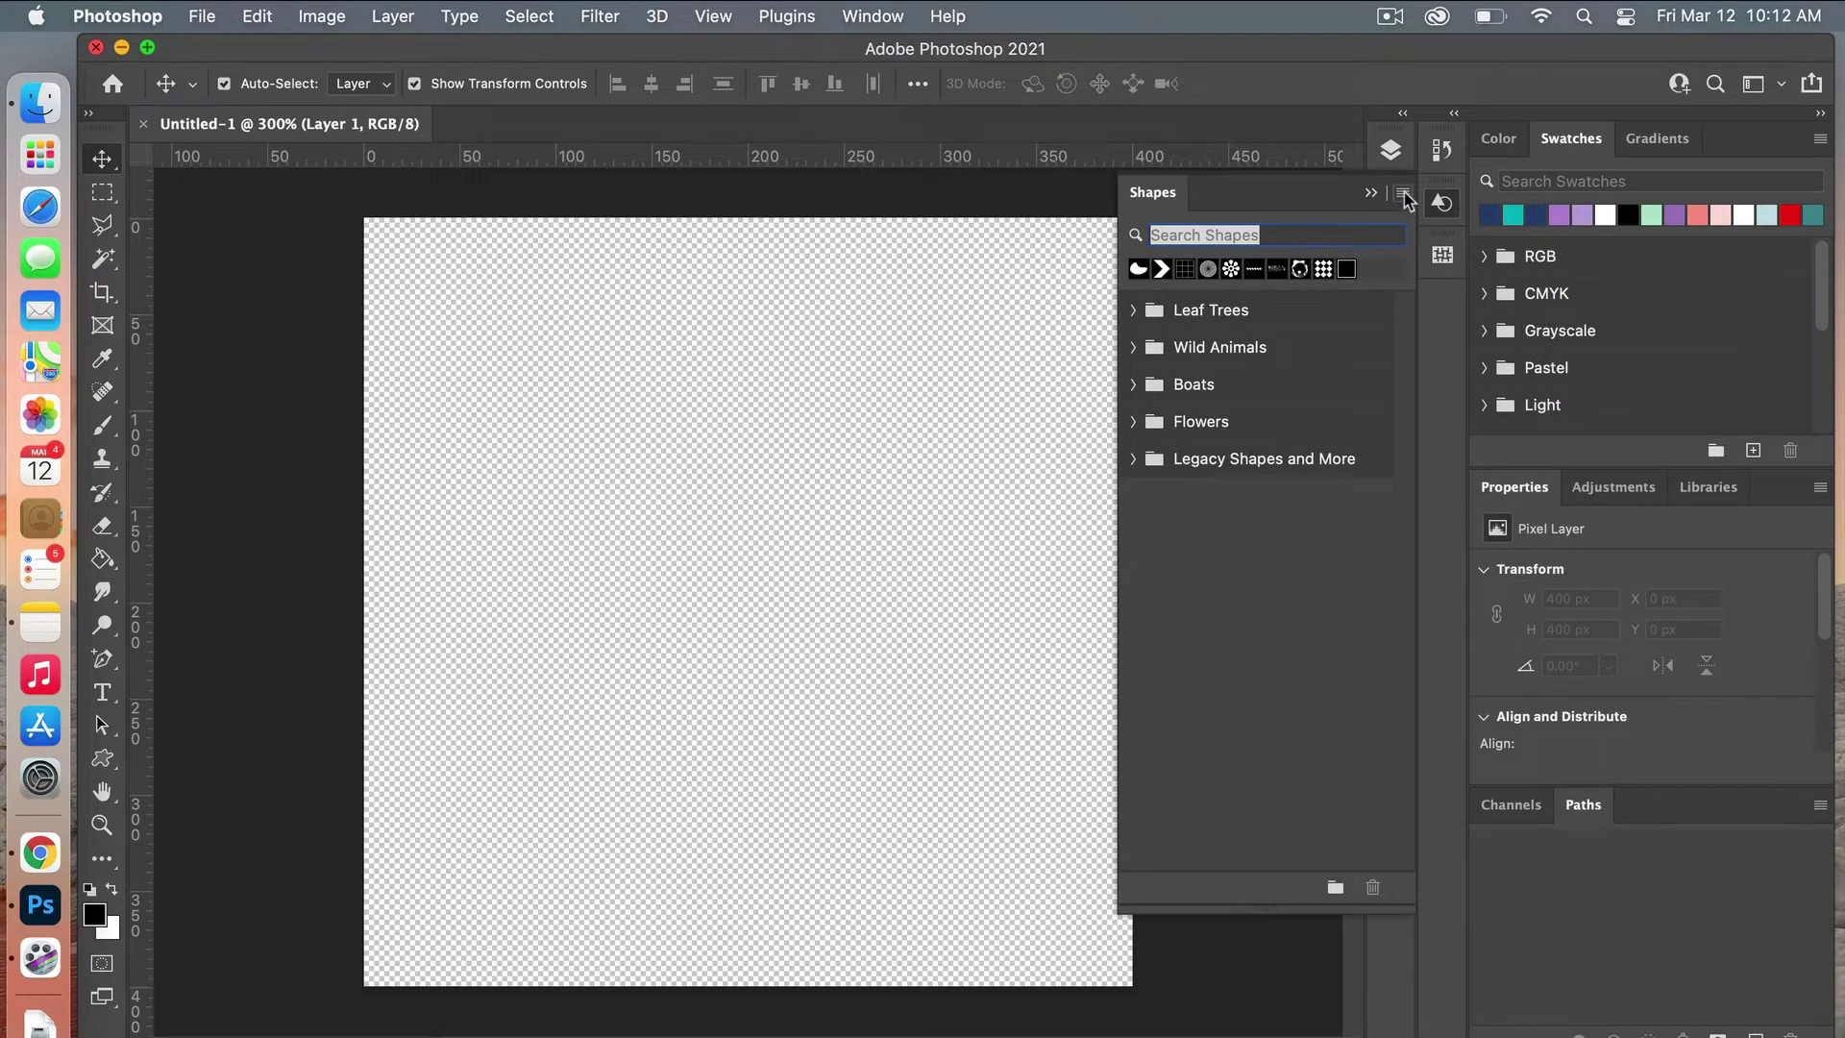
{"action": "left_click", "coordinate": [1371, 192]}
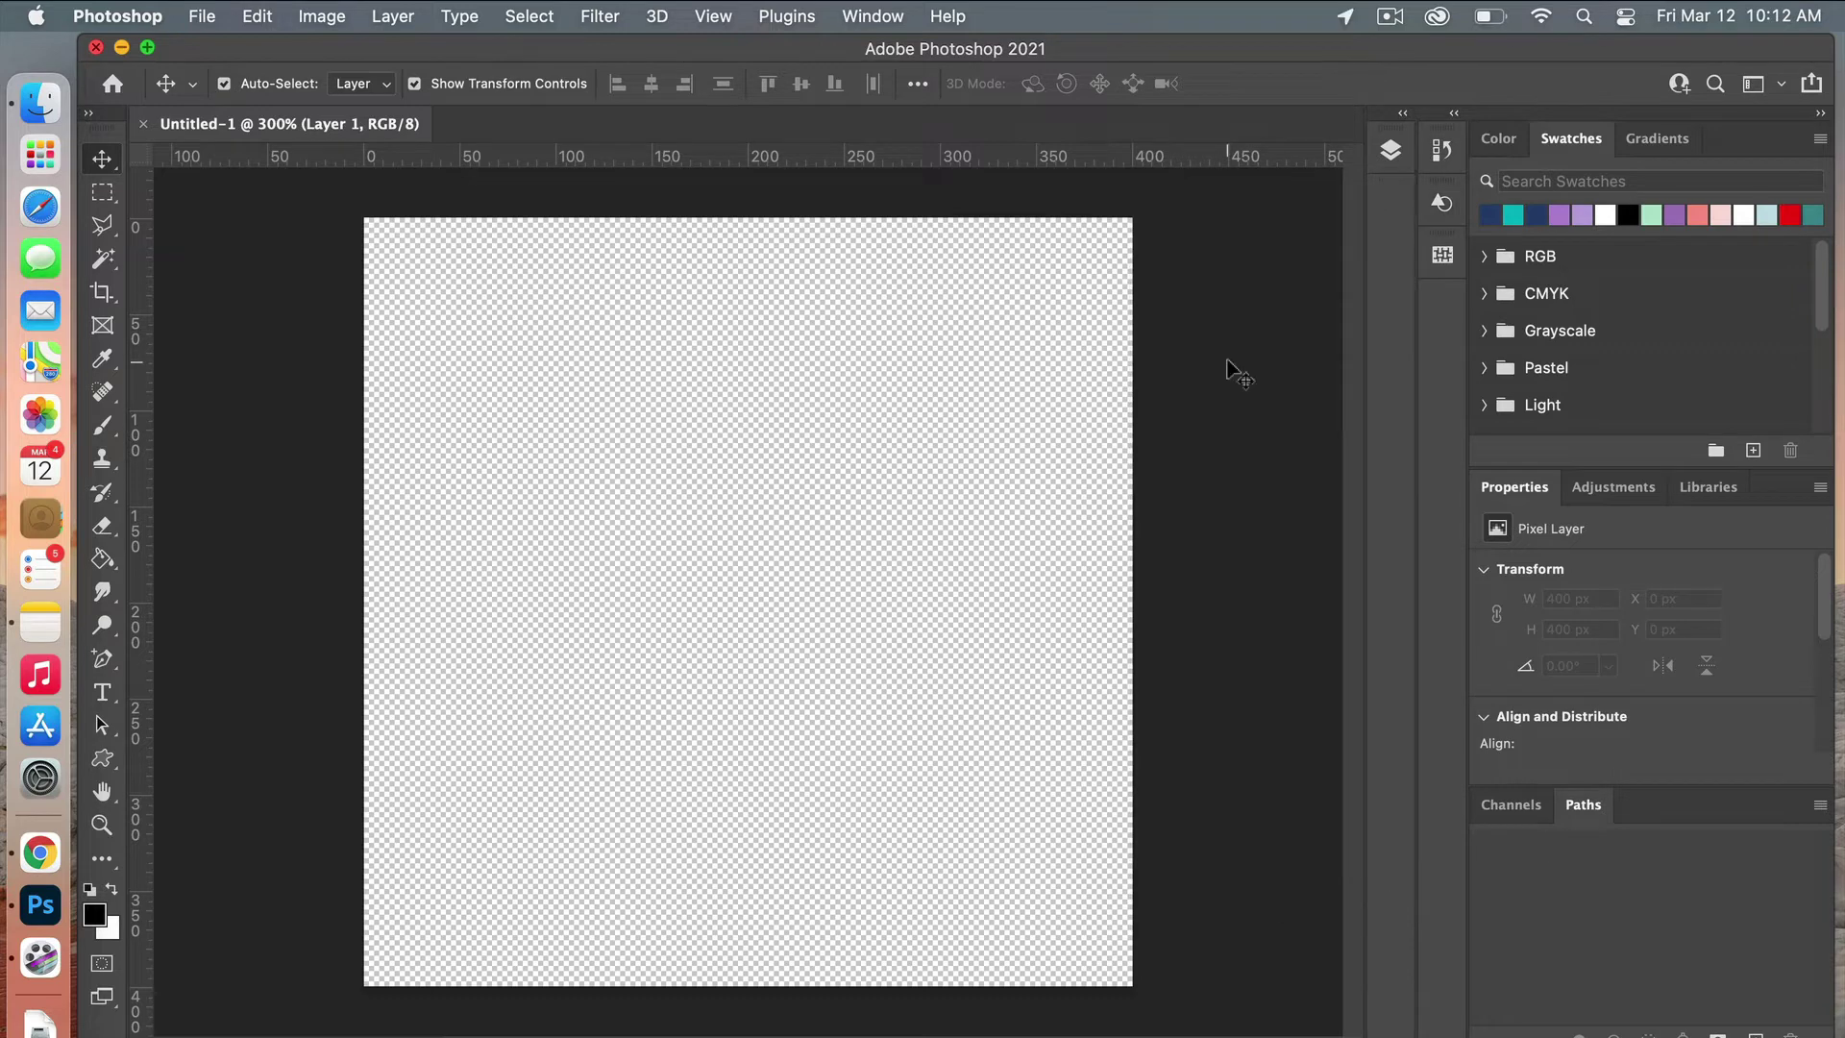
Step: Set the Custom Shape tool to the solid heart from the Shapes group within All Legacy Default Shapes
{"action": "left_click", "coordinate": [104, 761]}
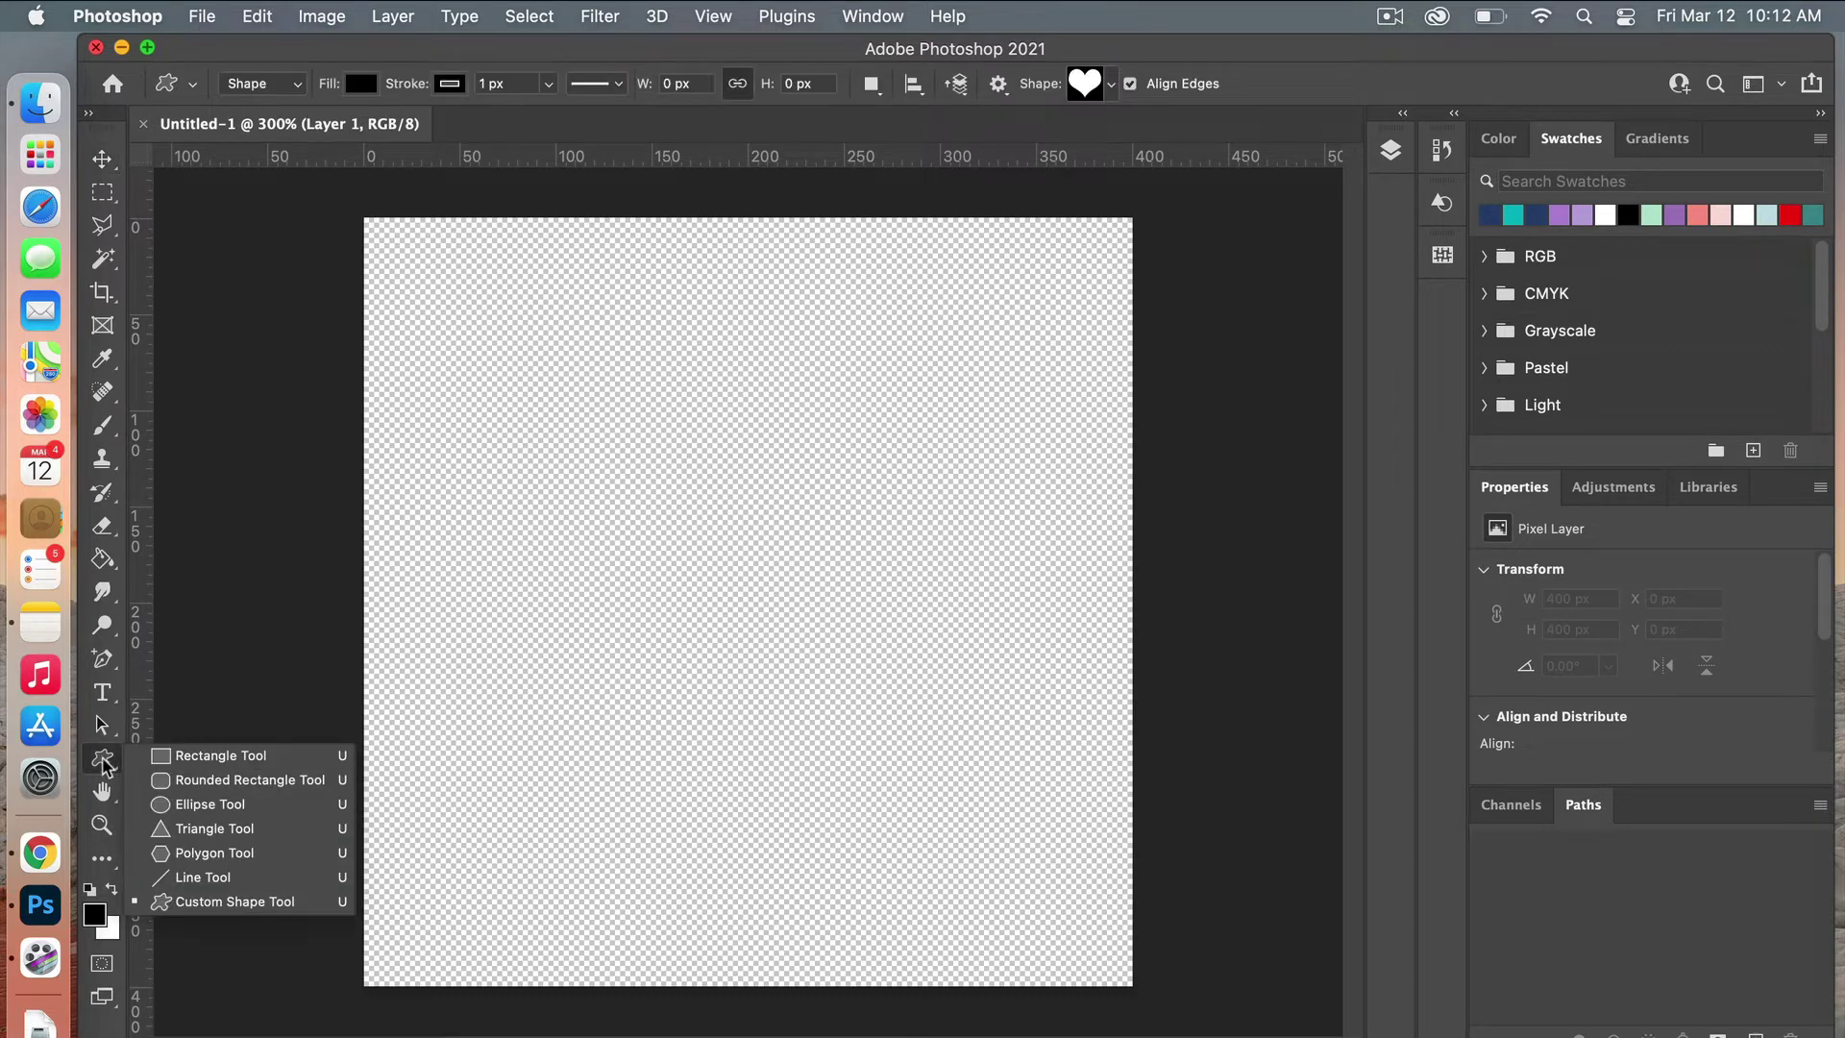
{"action": "left_click", "coordinate": [256, 903]}
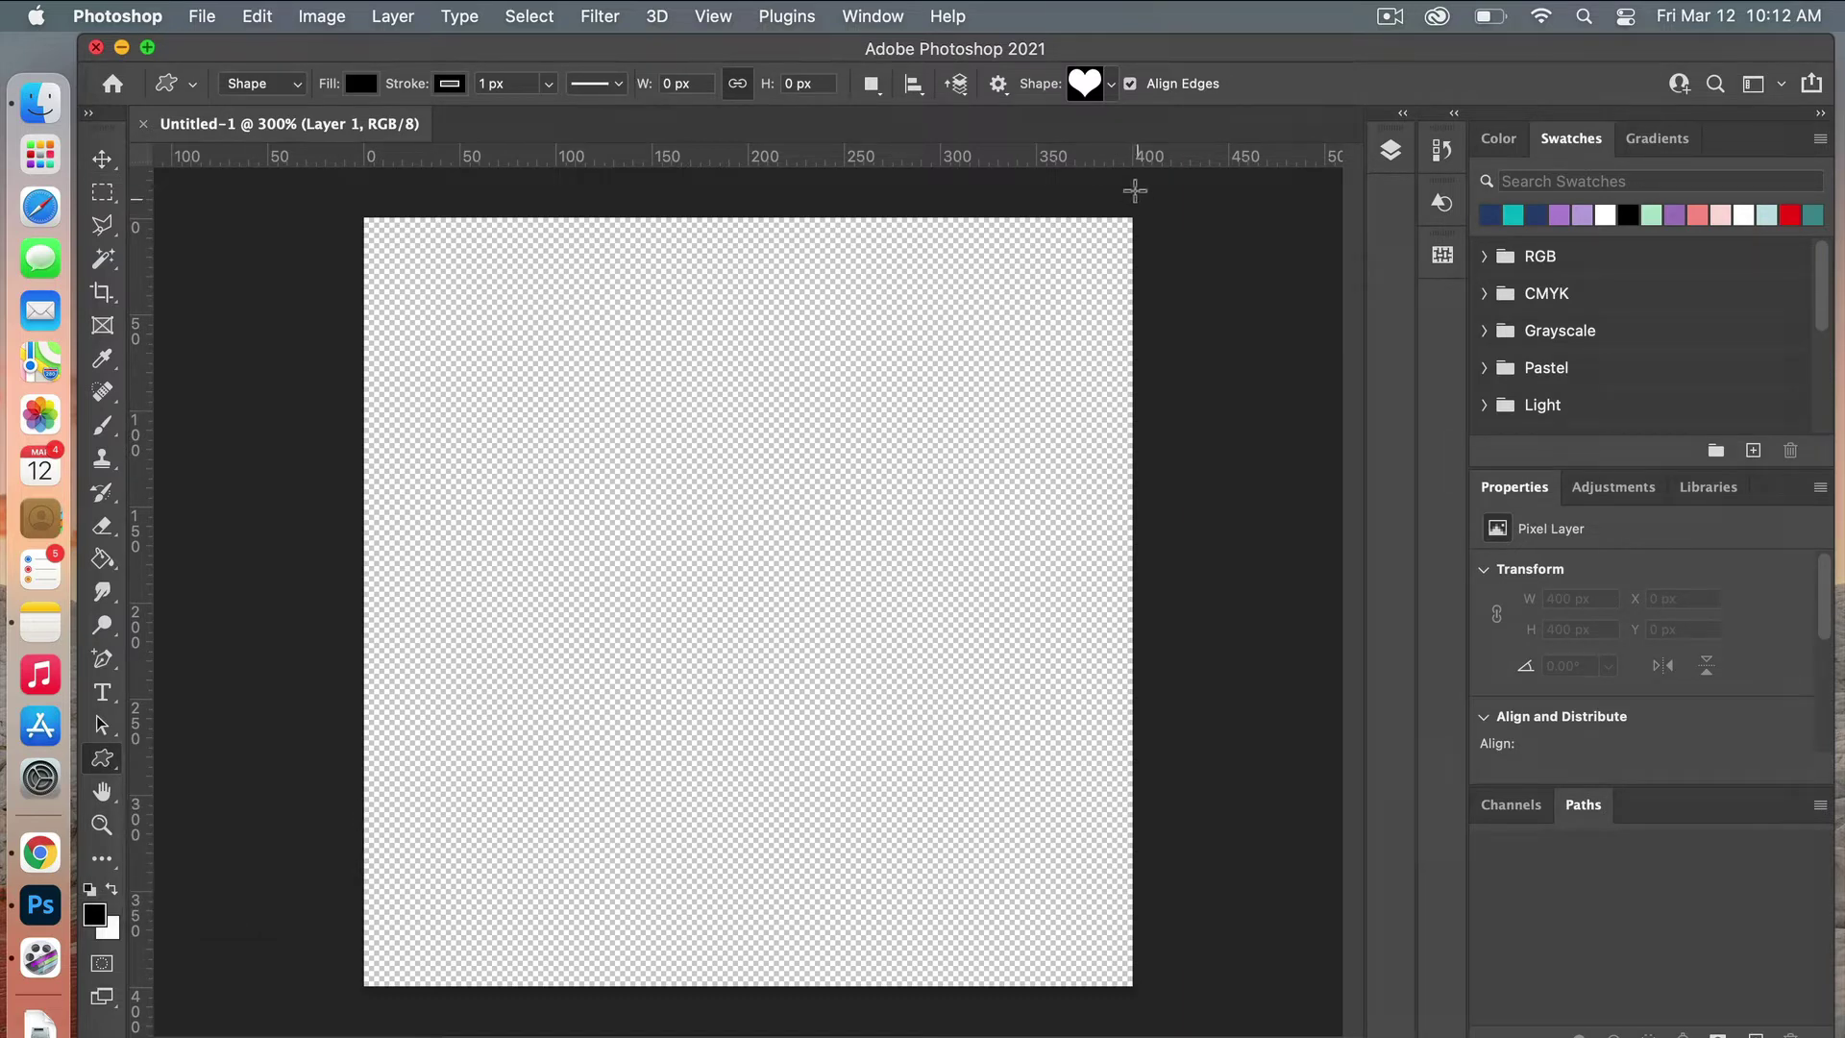
{"action": "left_click", "coordinate": [1112, 84]}
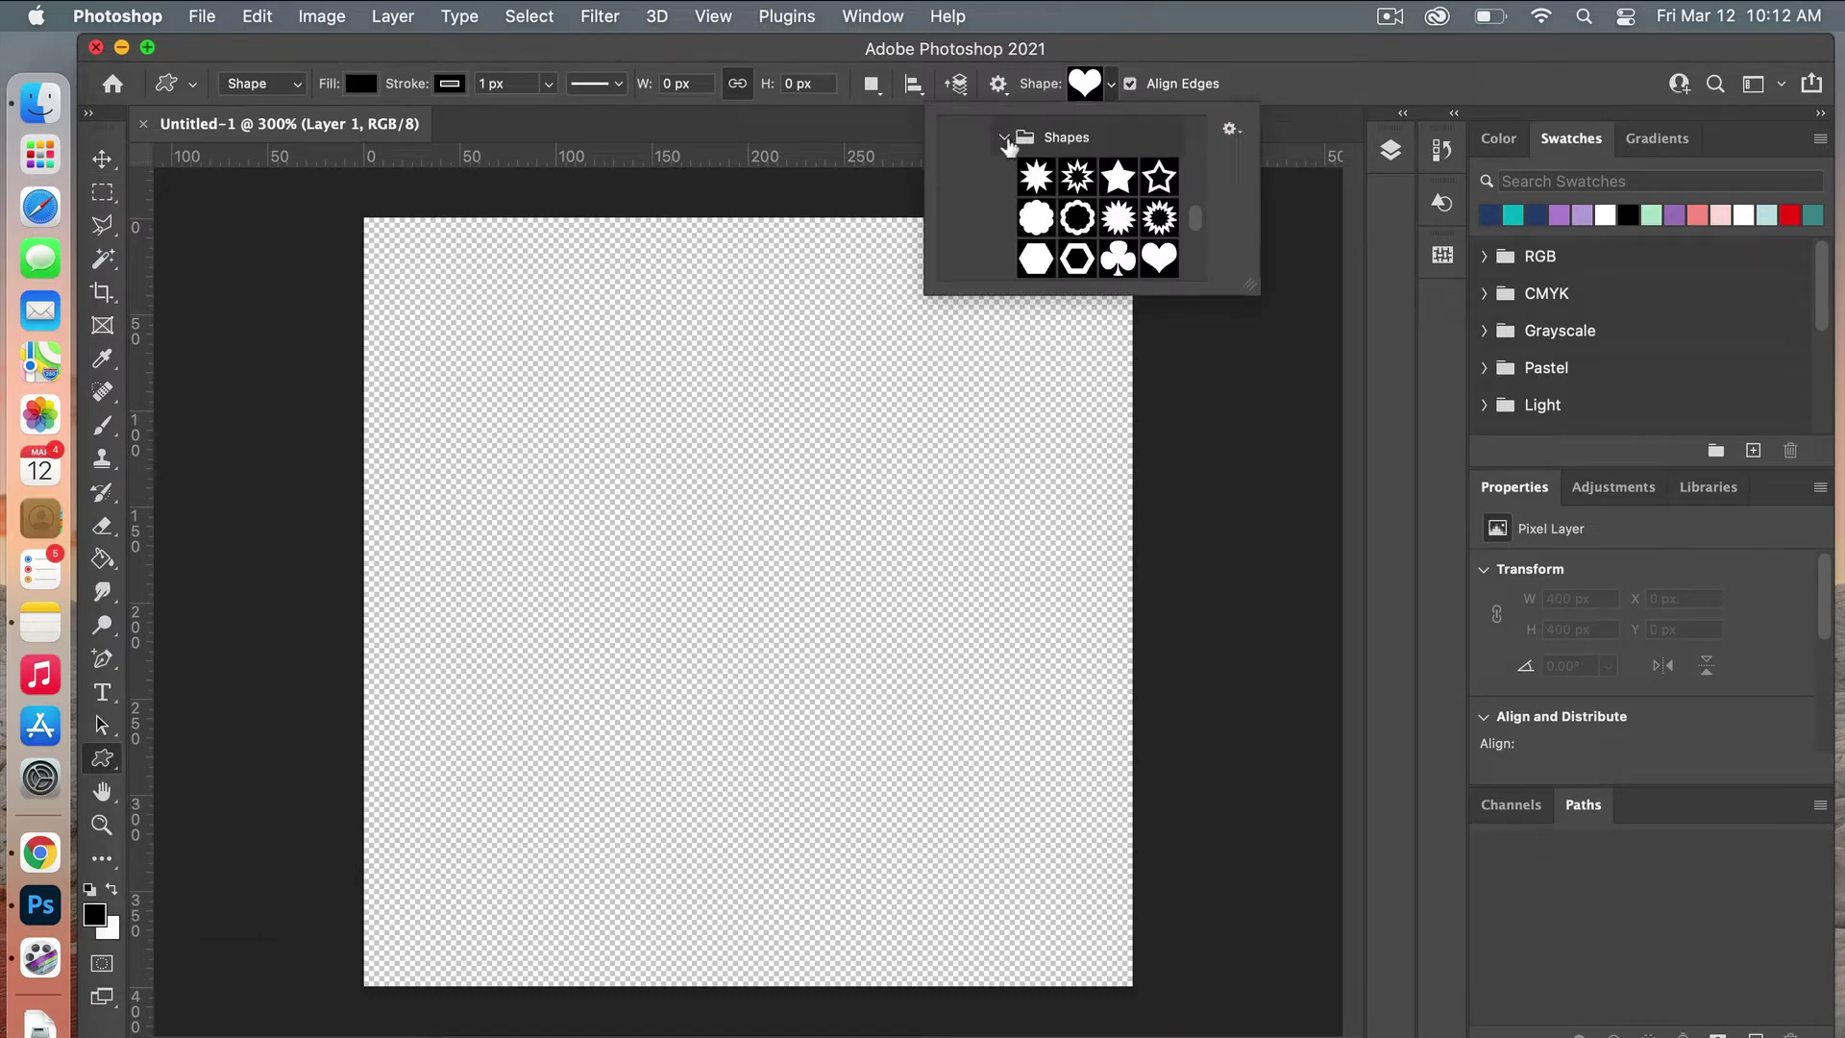
{"action": "left_click", "coordinate": [1004, 136]}
{"action": "scroll", "coordinate": [1088, 166], "scroll_direction": "up", "scroll_amount": 4}
{"action": "scroll", "coordinate": [1085, 167], "scroll_direction": "up", "scroll_amount": 6}
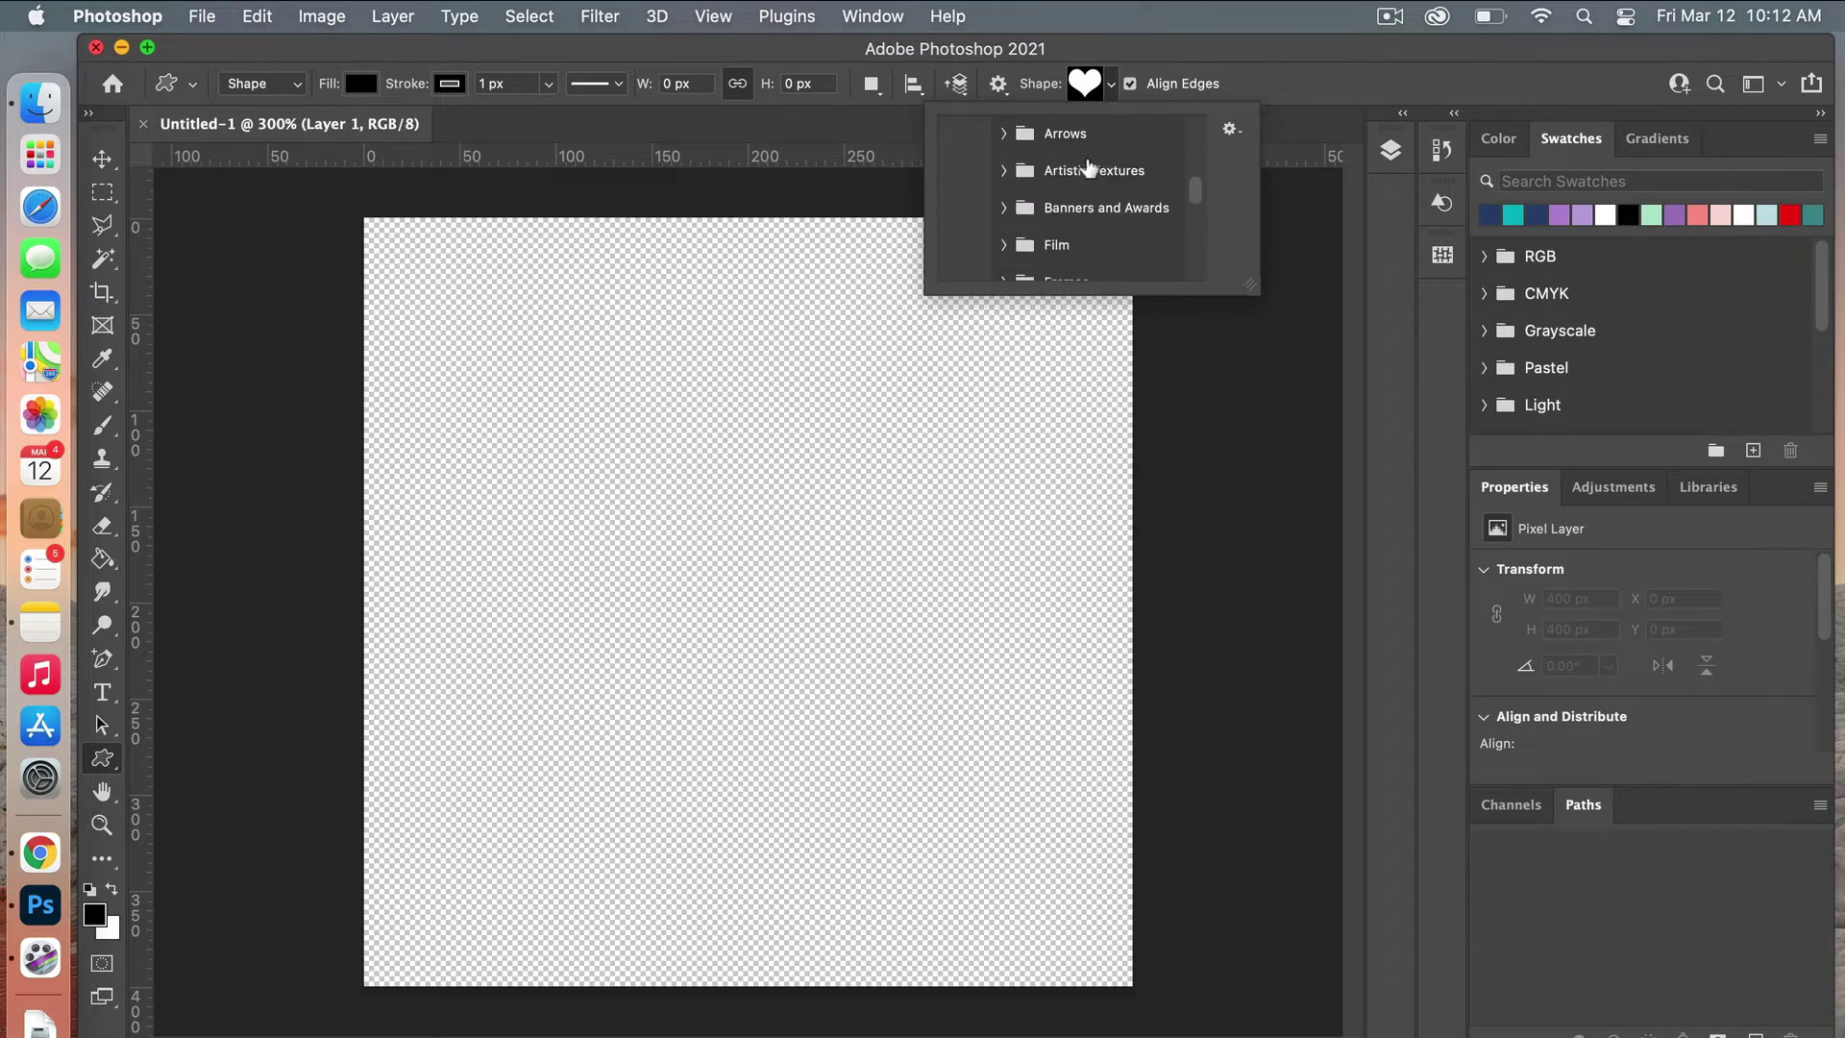
{"action": "scroll", "coordinate": [1086, 166], "scroll_direction": "down", "scroll_amount": 1}
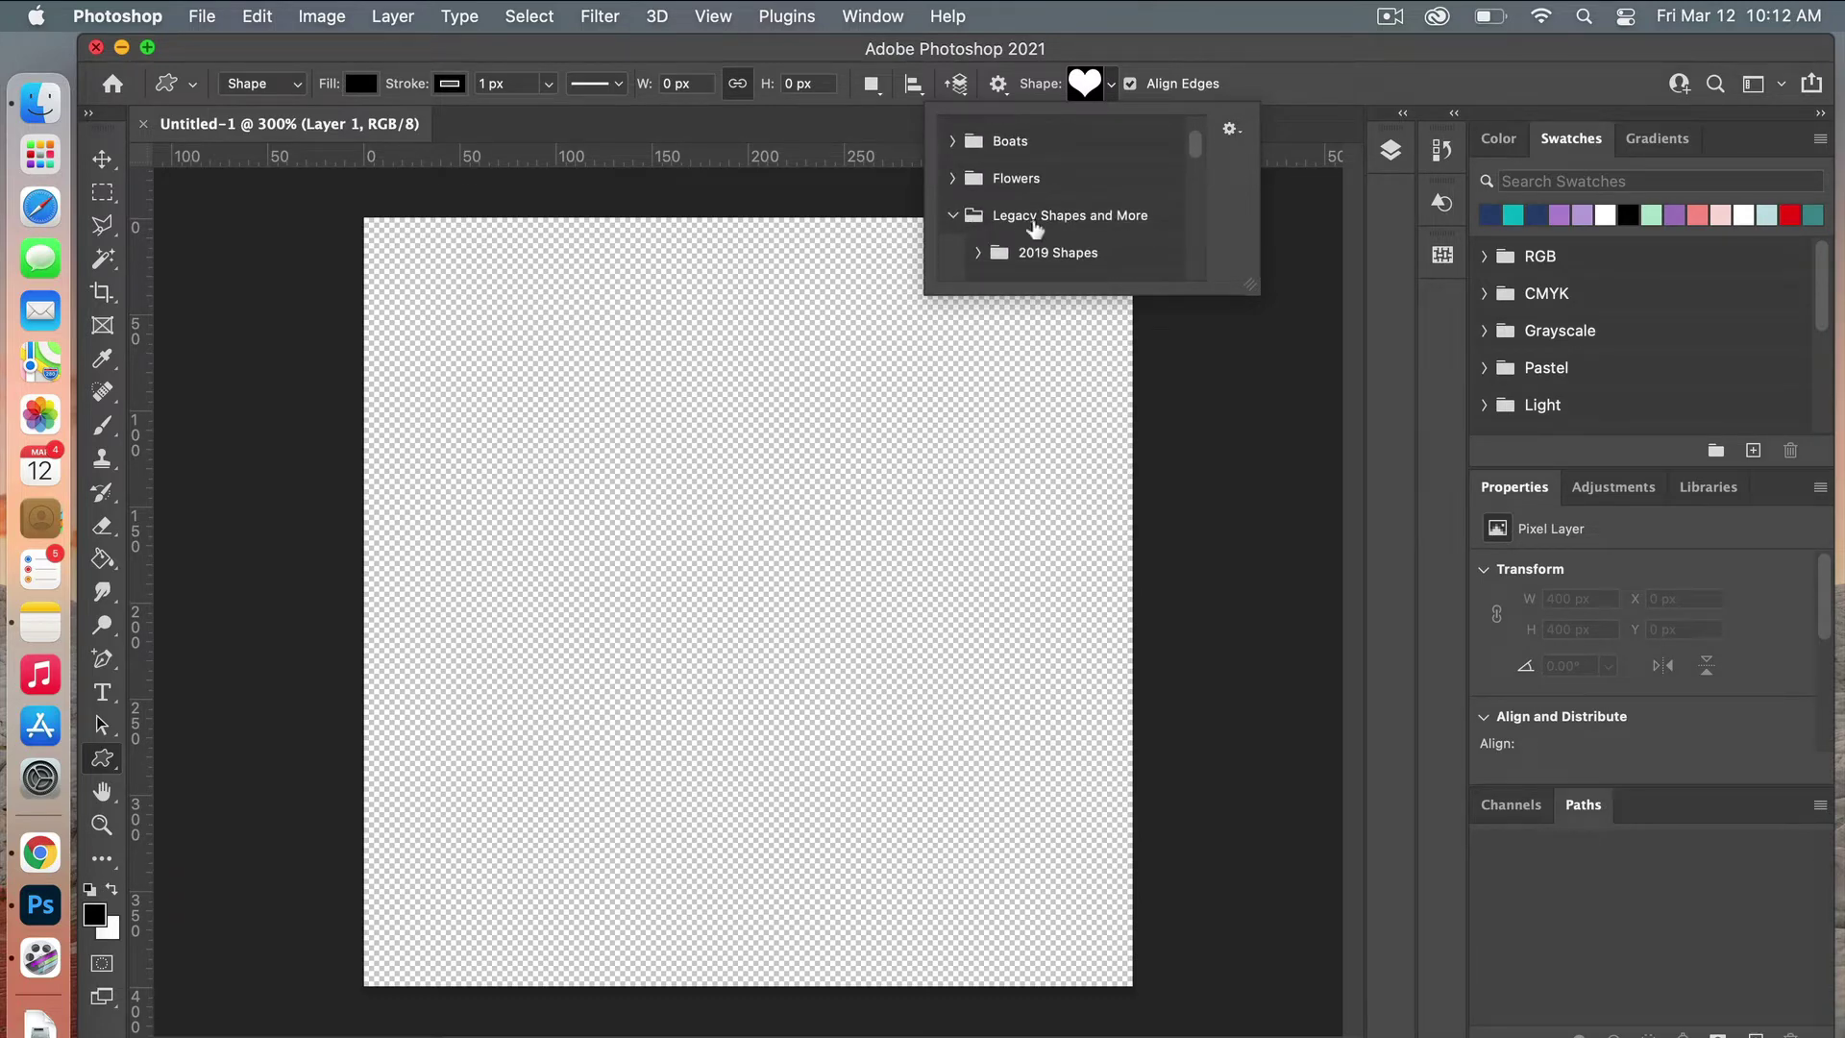
{"action": "scroll", "coordinate": [1057, 236], "scroll_direction": "down", "scroll_amount": 2}
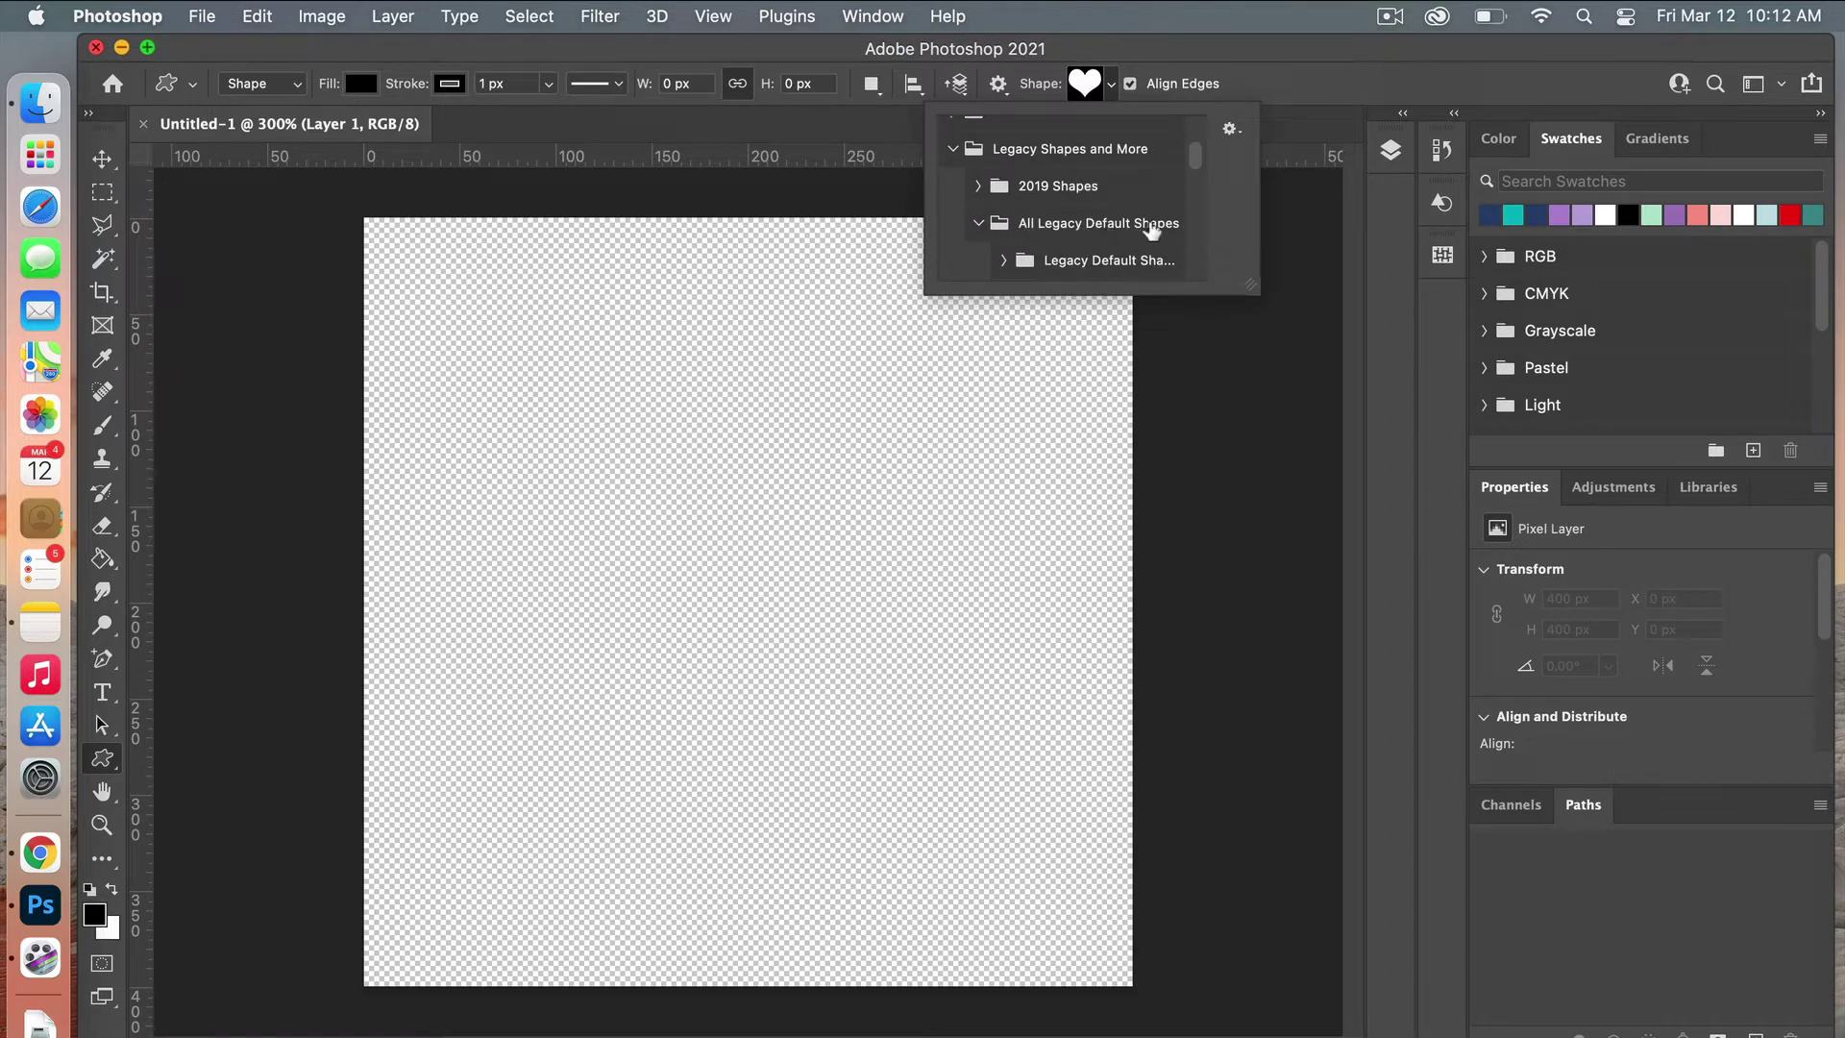
{"action": "scroll", "coordinate": [1151, 229], "scroll_direction": "down", "scroll_amount": 10}
{"action": "scroll", "coordinate": [1151, 229], "scroll_direction": "down", "scroll_amount": 5}
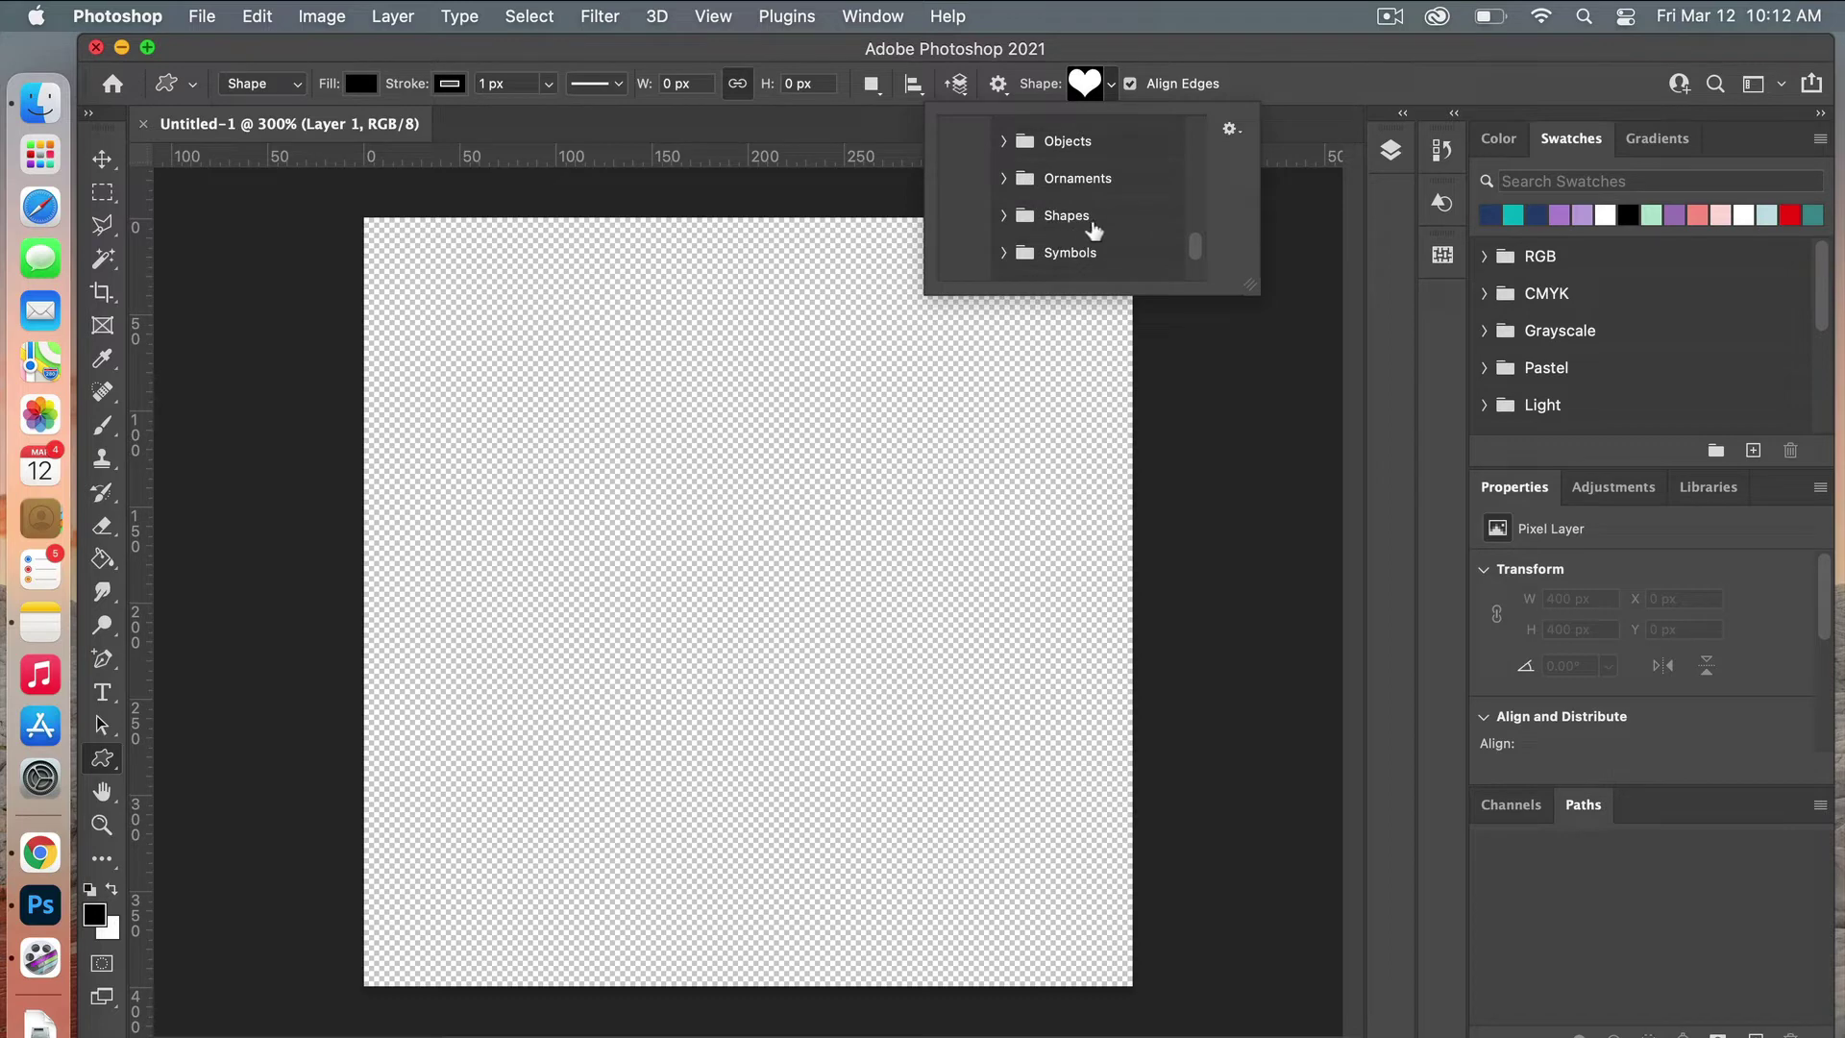
{"action": "left_click", "coordinate": [1004, 216]}
{"action": "scroll", "coordinate": [1115, 230], "scroll_direction": "down", "scroll_amount": 6}
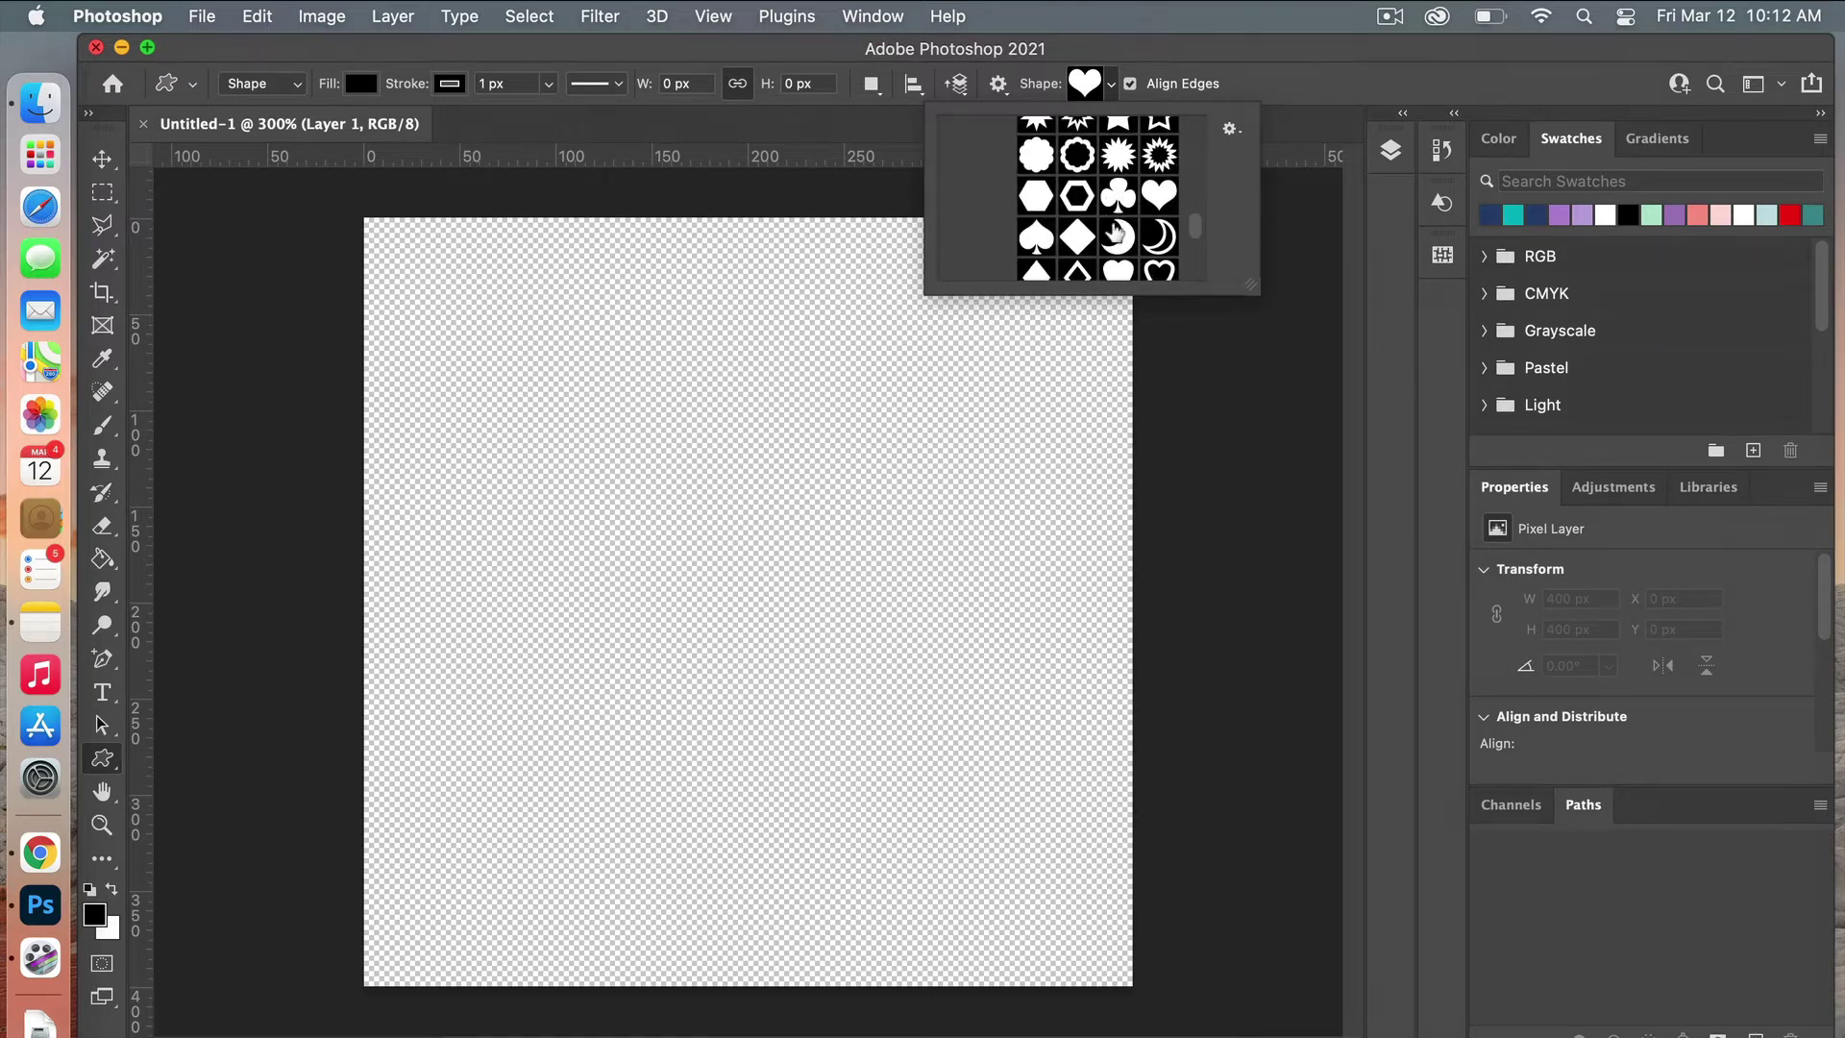
{"action": "left_click", "coordinate": [1159, 195]}
{"action": "left_click", "coordinate": [1144, 52]}
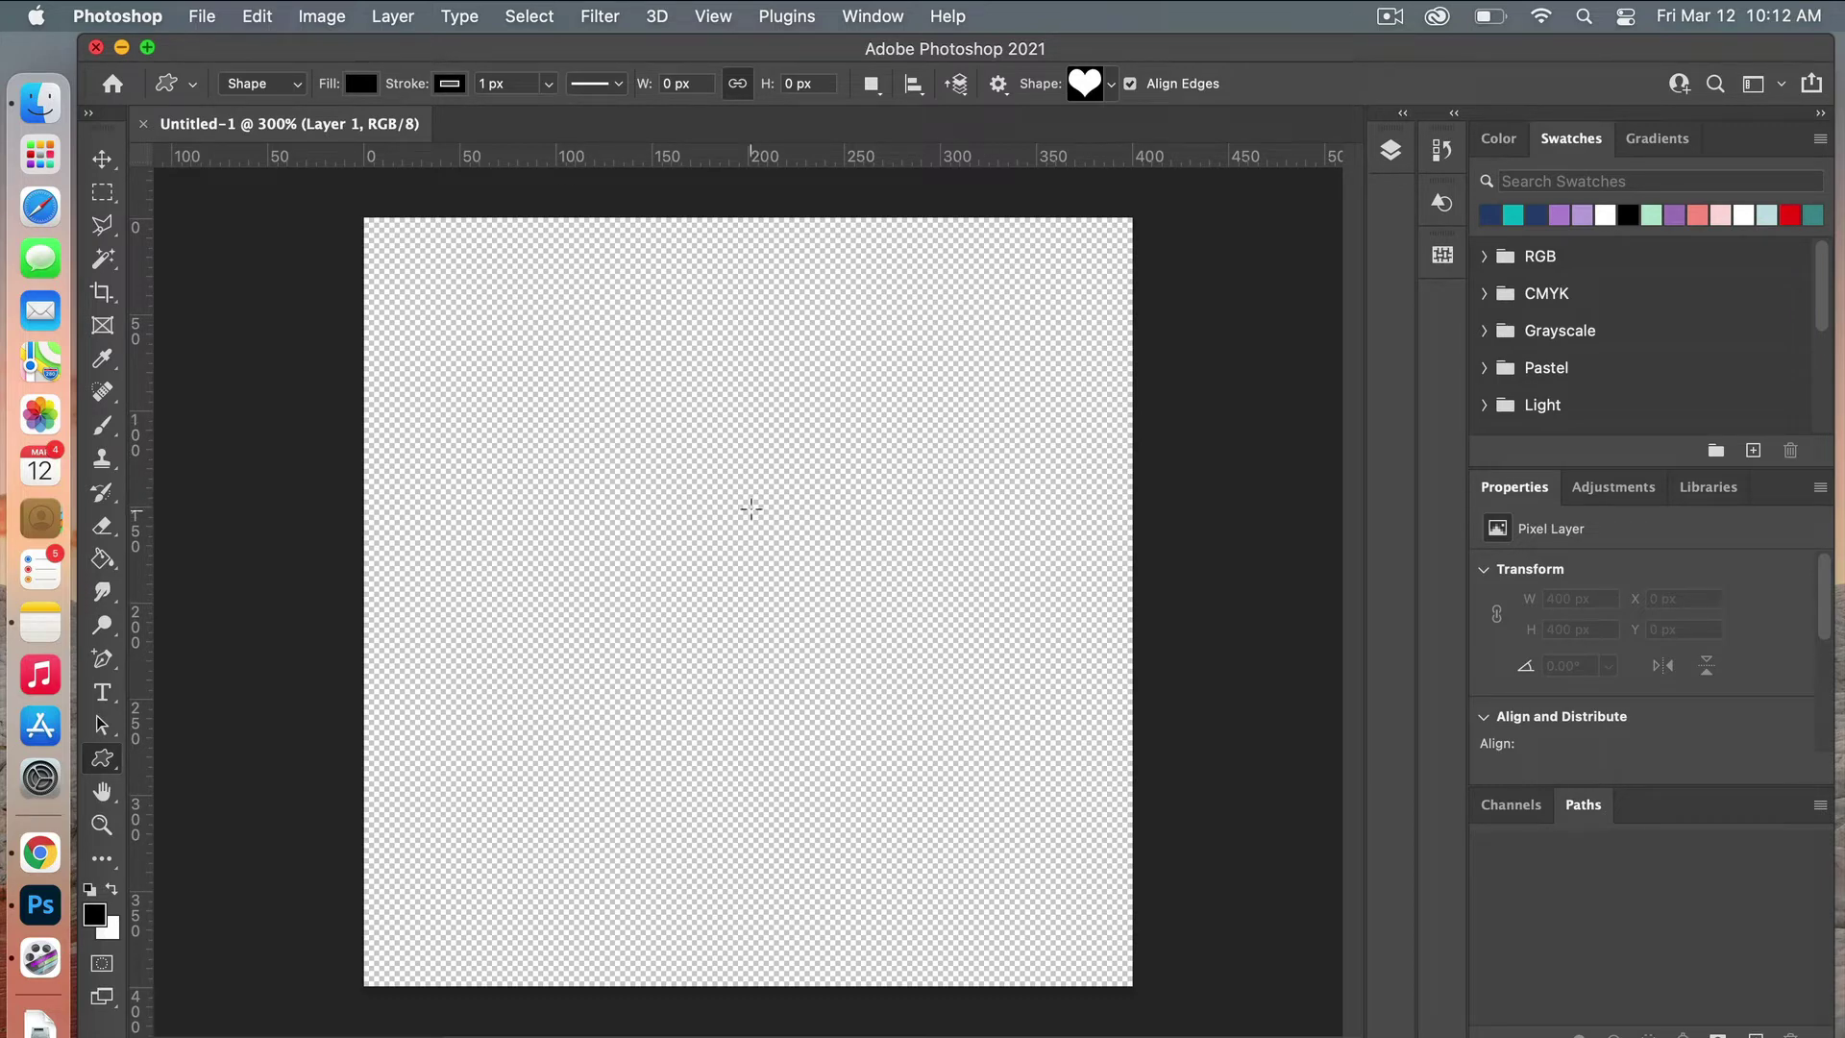
Step: Create a black heart shape 150 px wide on the canvas with its proportions preserved
{"action": "left_click", "coordinate": [753, 507]}
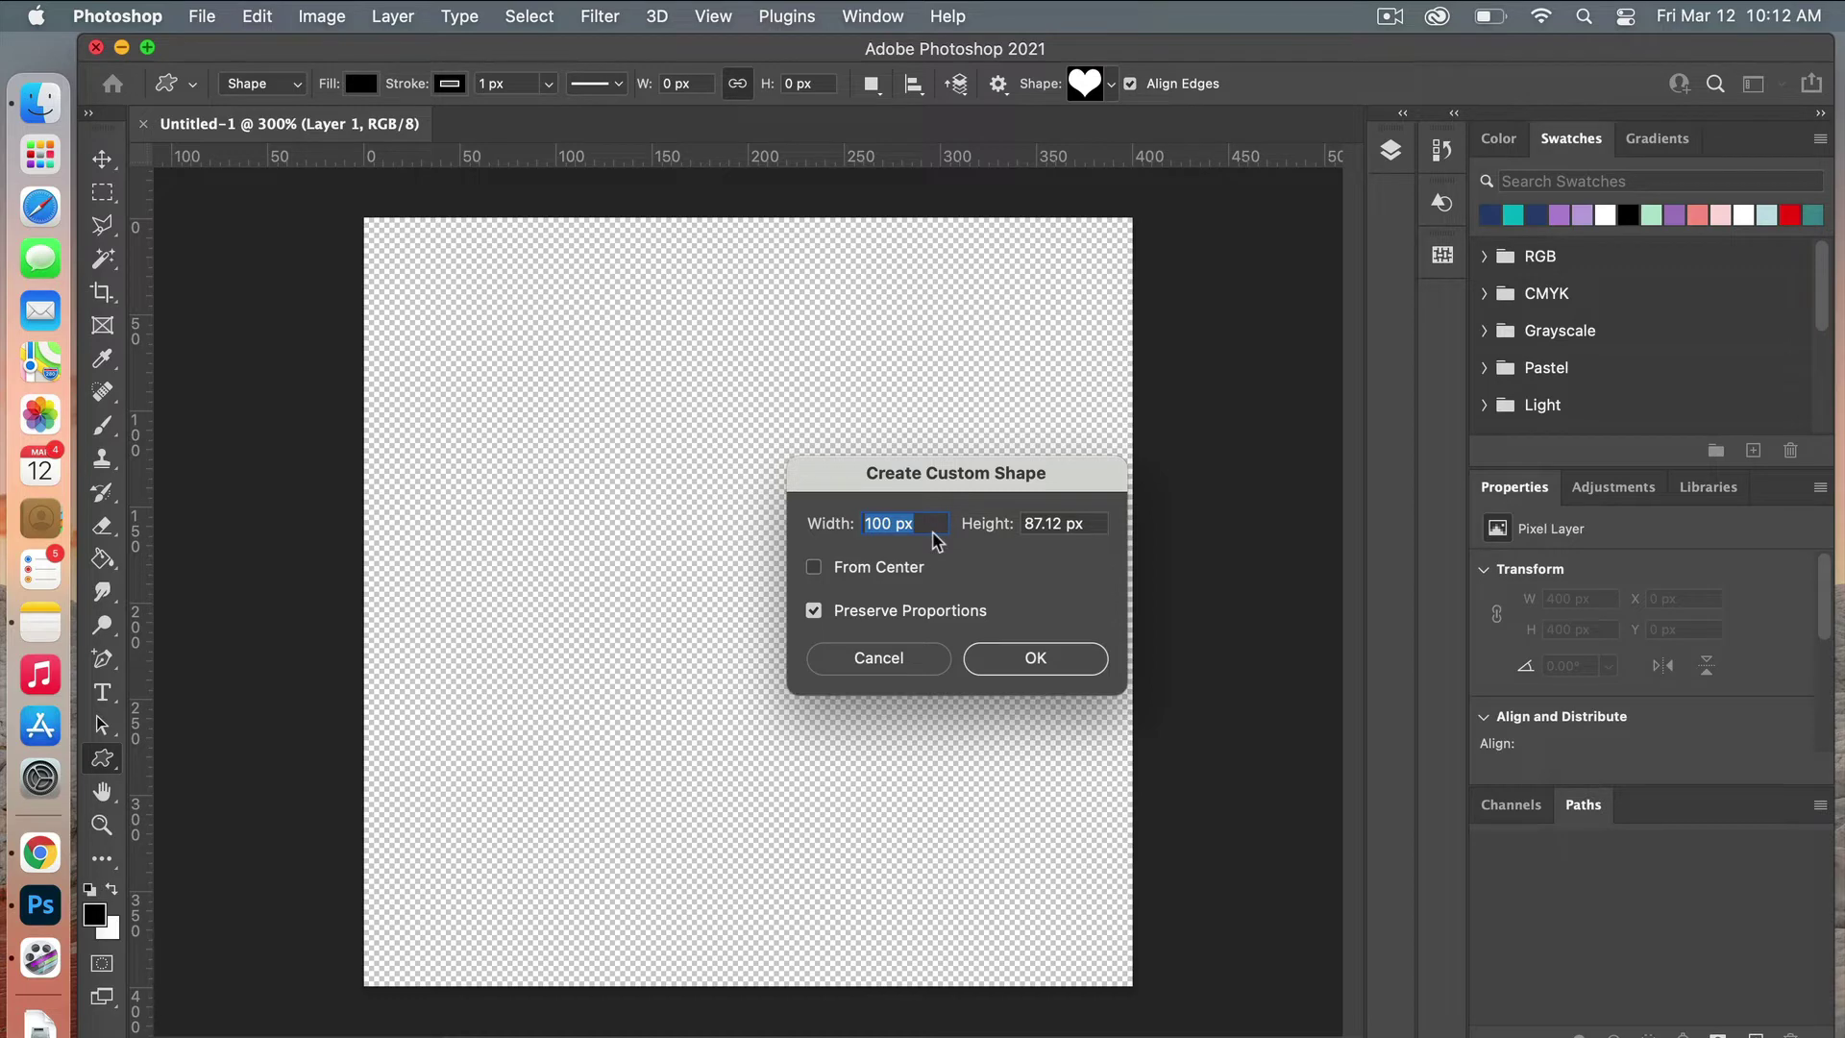
{"action": "type", "text": "150"}
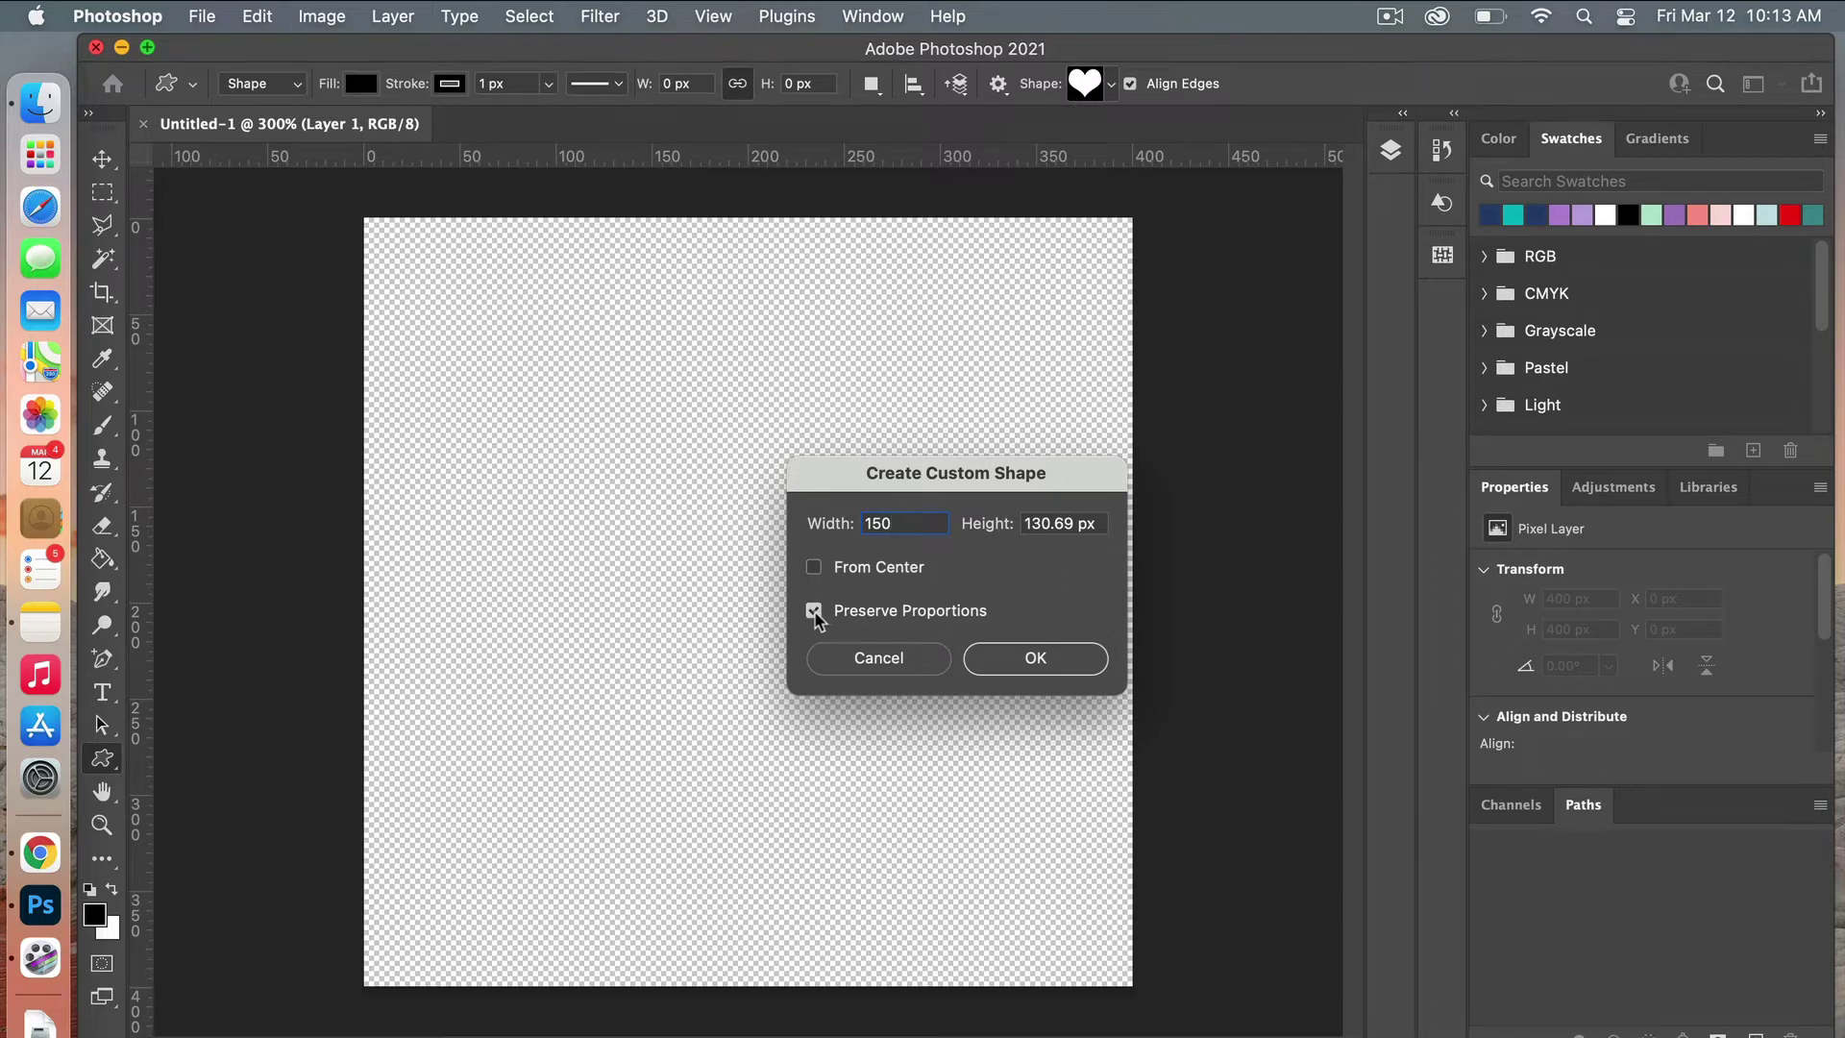
{"action": "left_click", "coordinate": [1050, 656]}
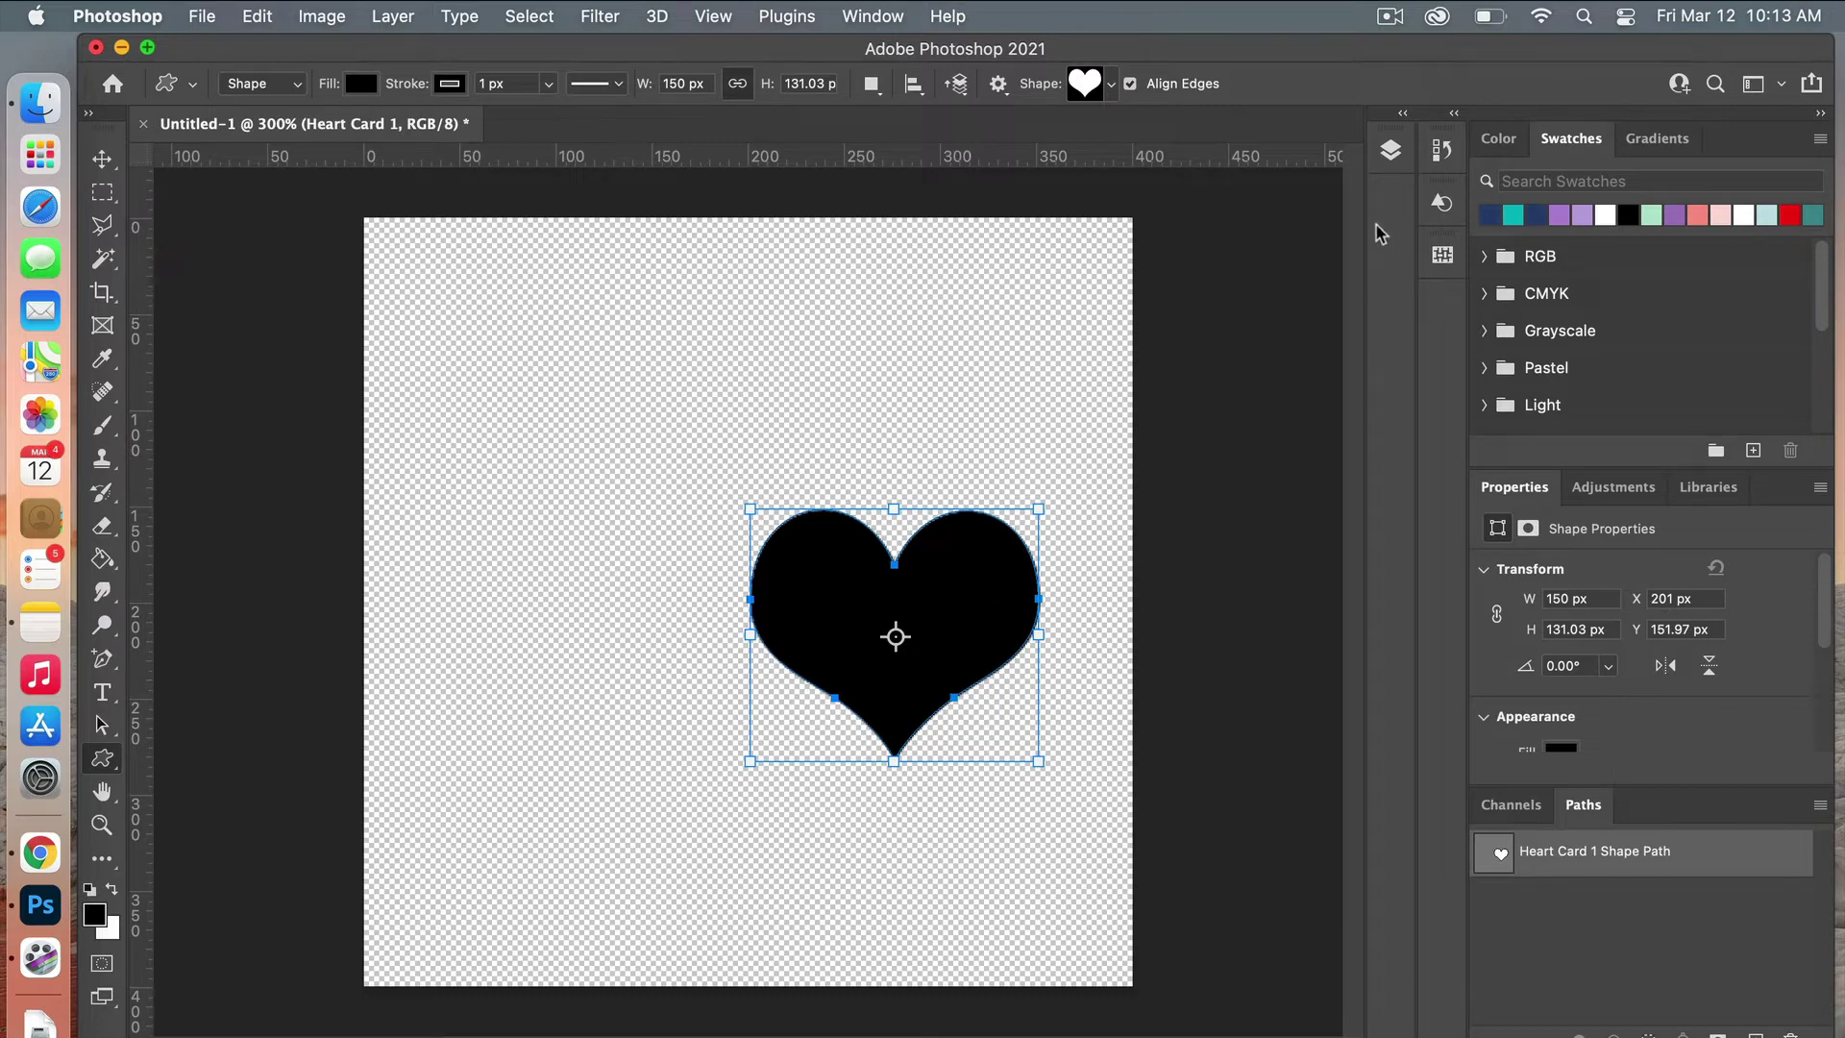
Step: Float the Layers panel beside the canvas and center the heart horizontally and vertically on the whole canvas
{"action": "left_click", "coordinate": [1390, 153]}
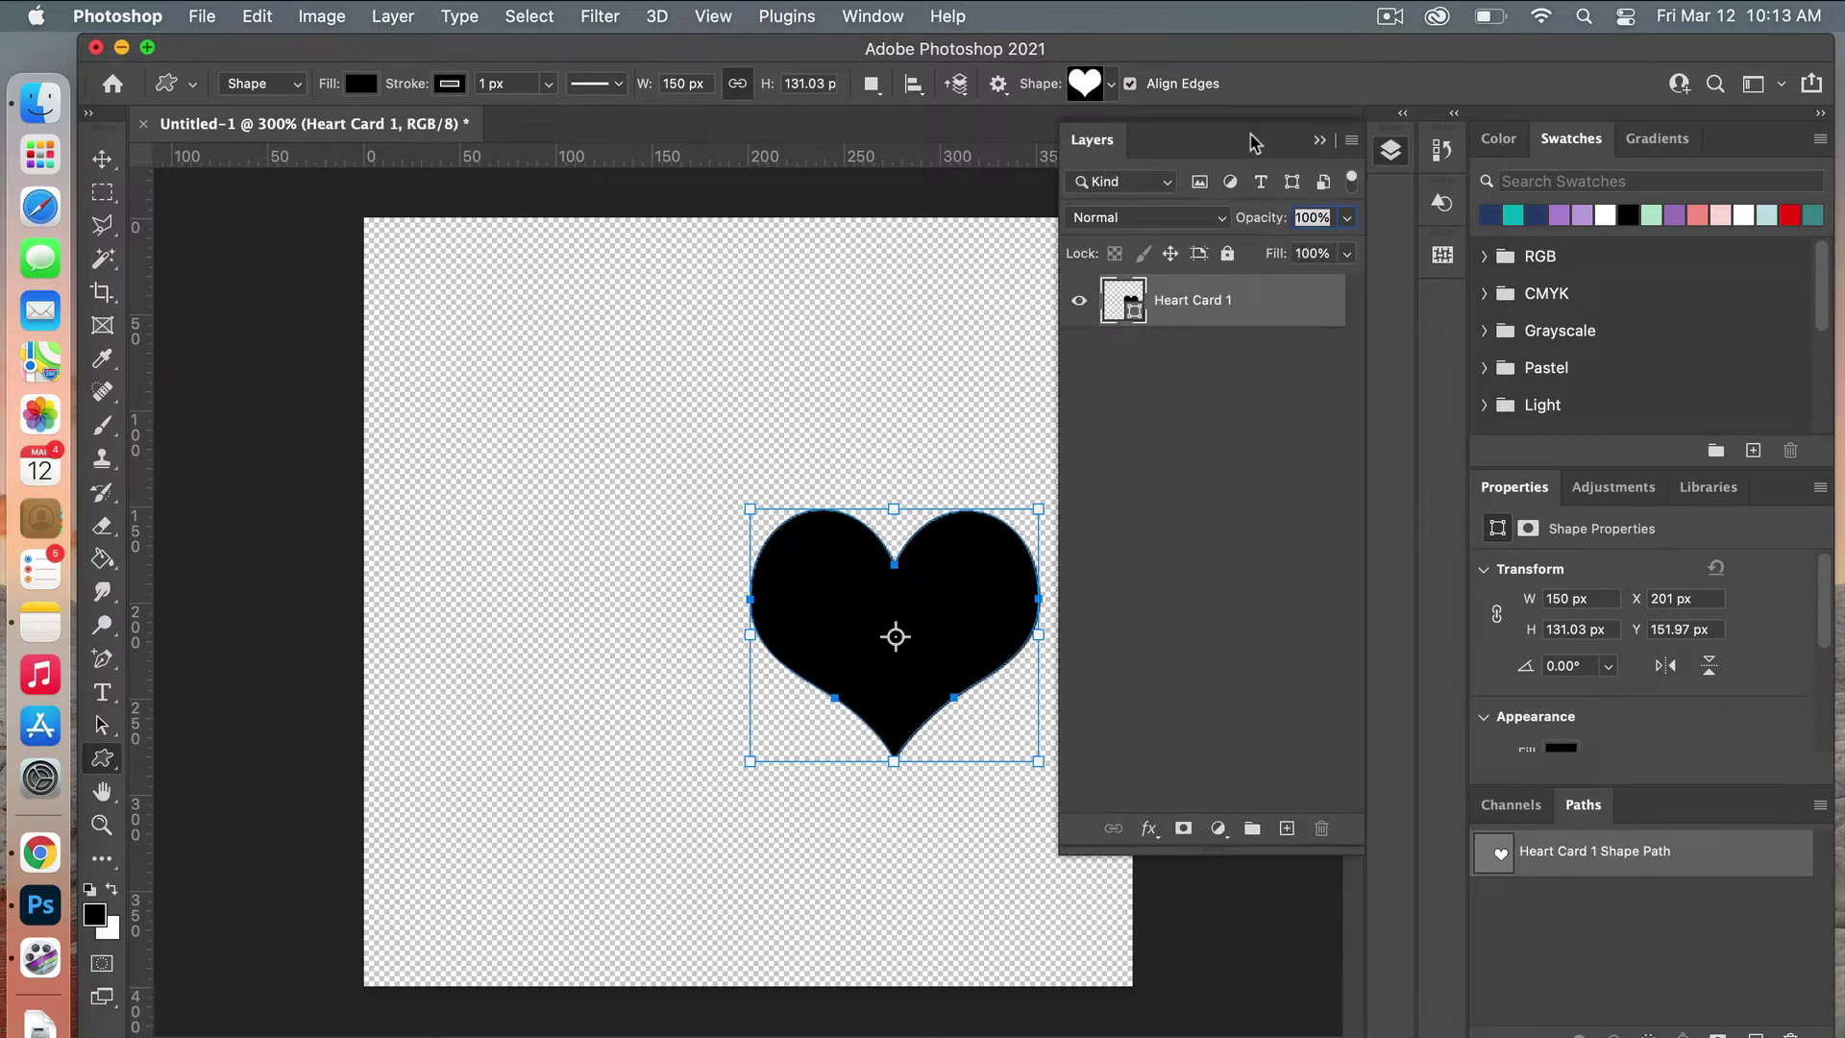
{"action": "left_click_drag", "start_coordinate": [1195, 144], "coordinate": [1350, 257]}
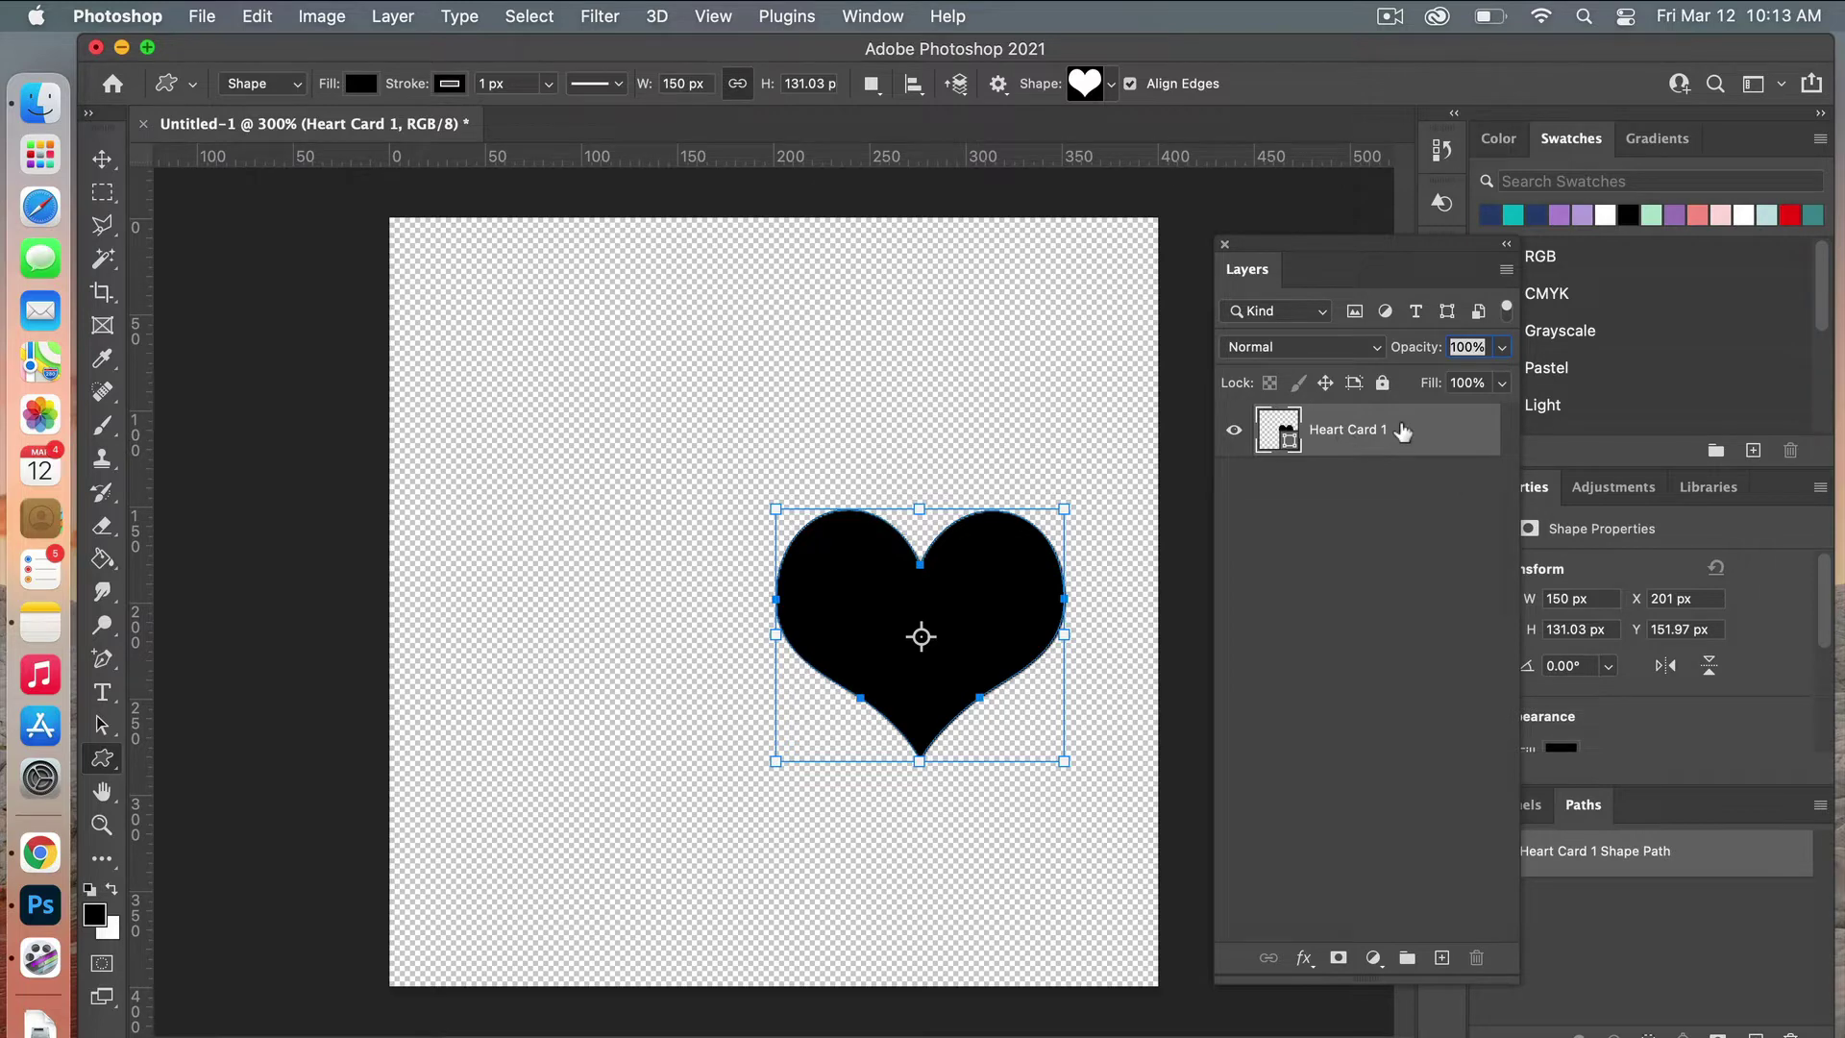
{"action": "key", "text": "m"}
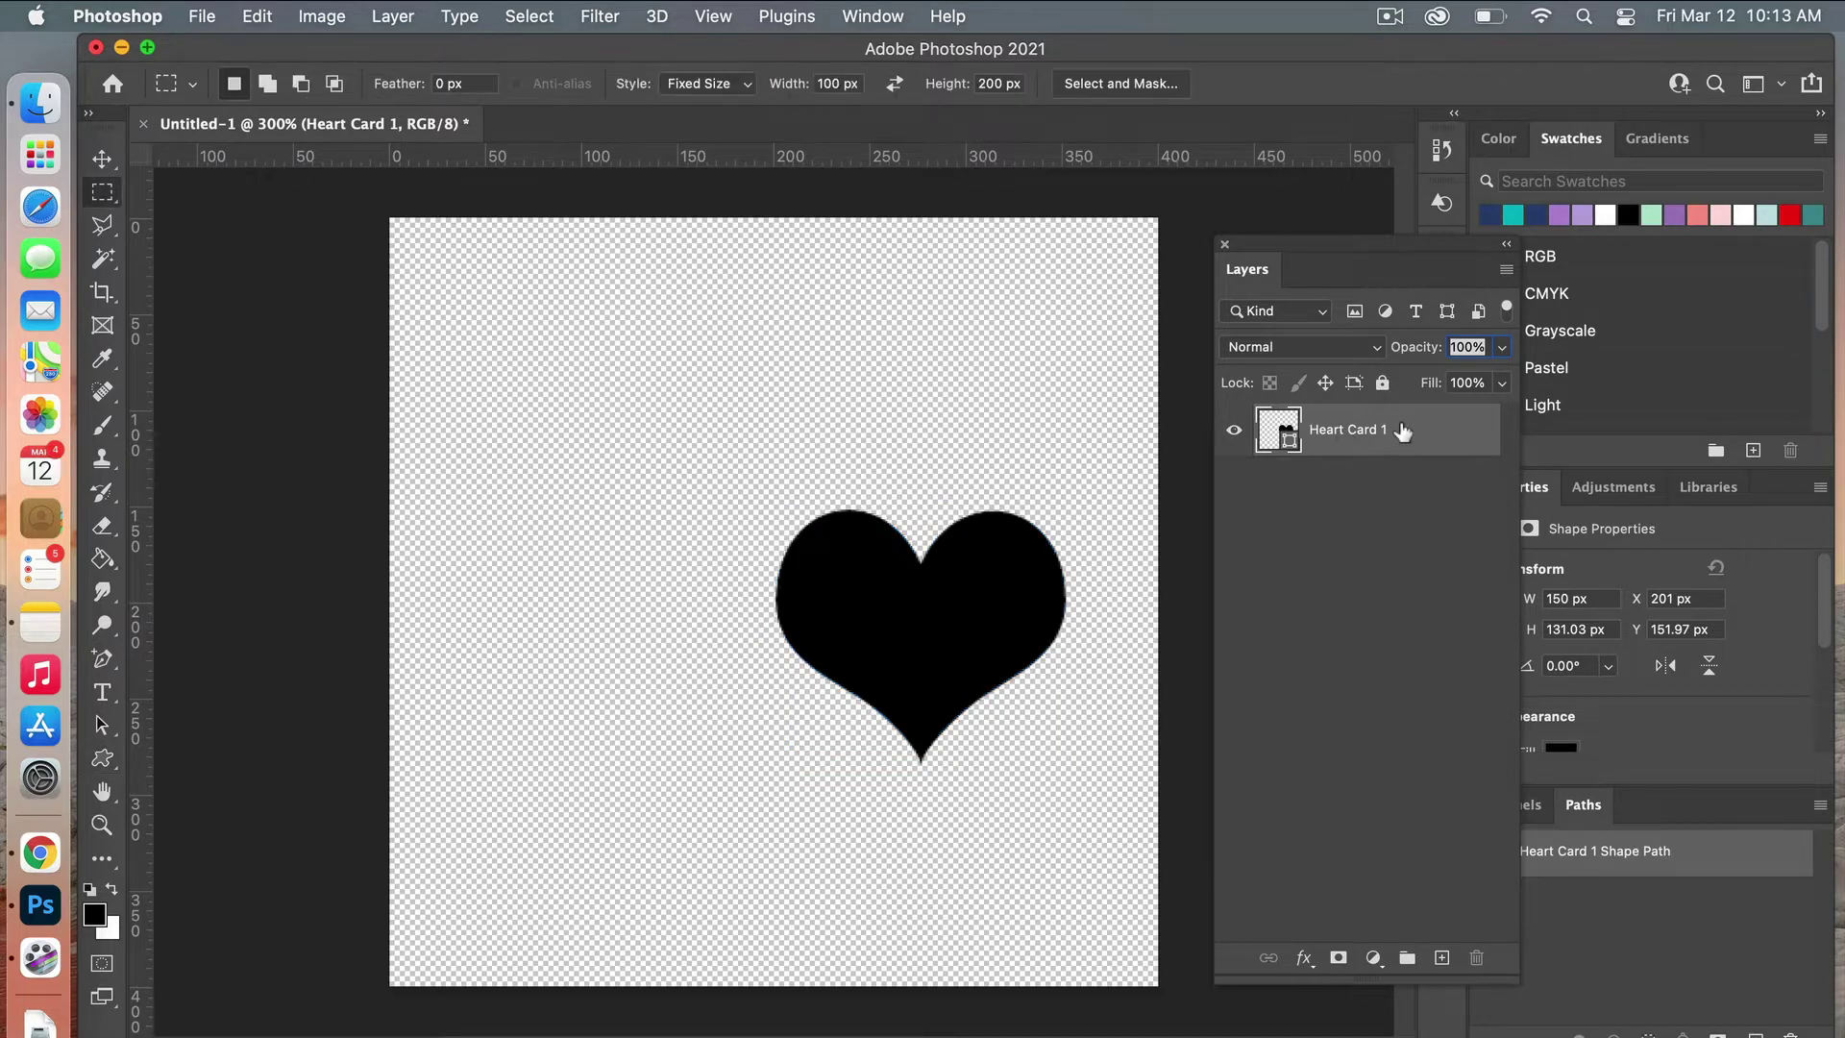
{"action": "key", "text": "super+a"}
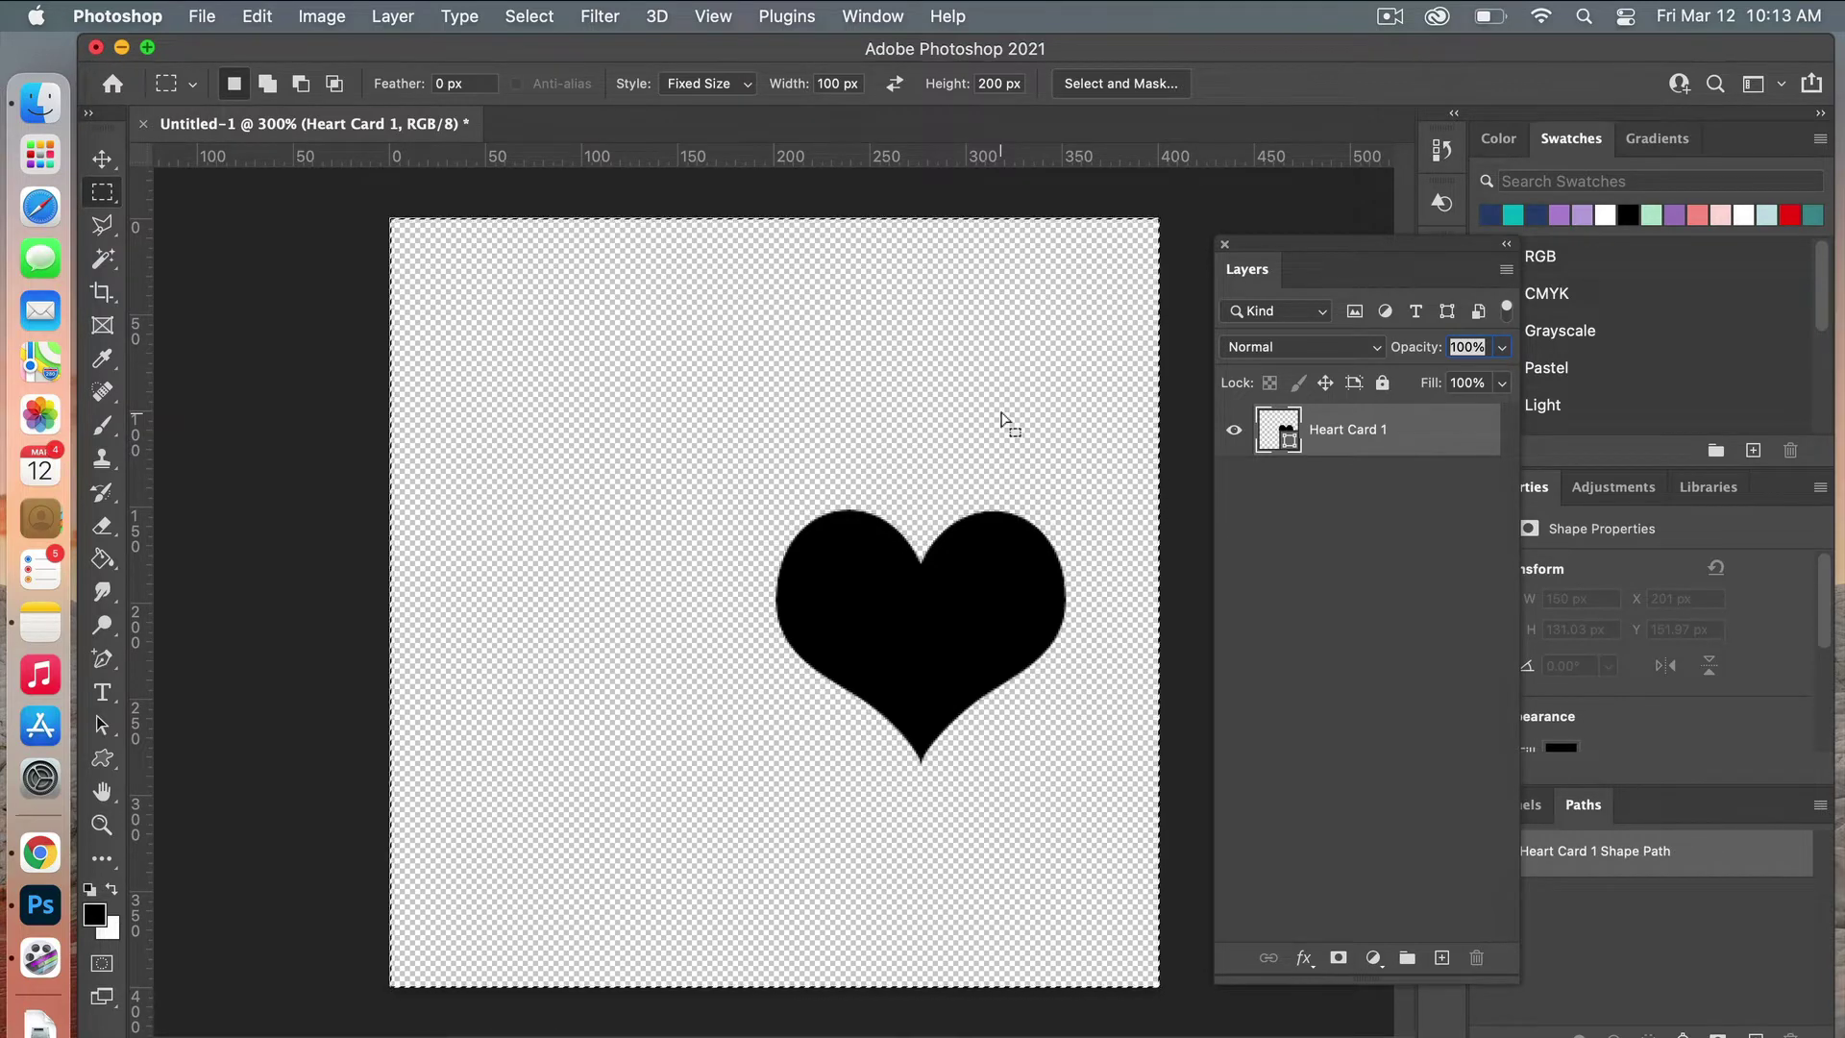
{"action": "key", "text": "v"}
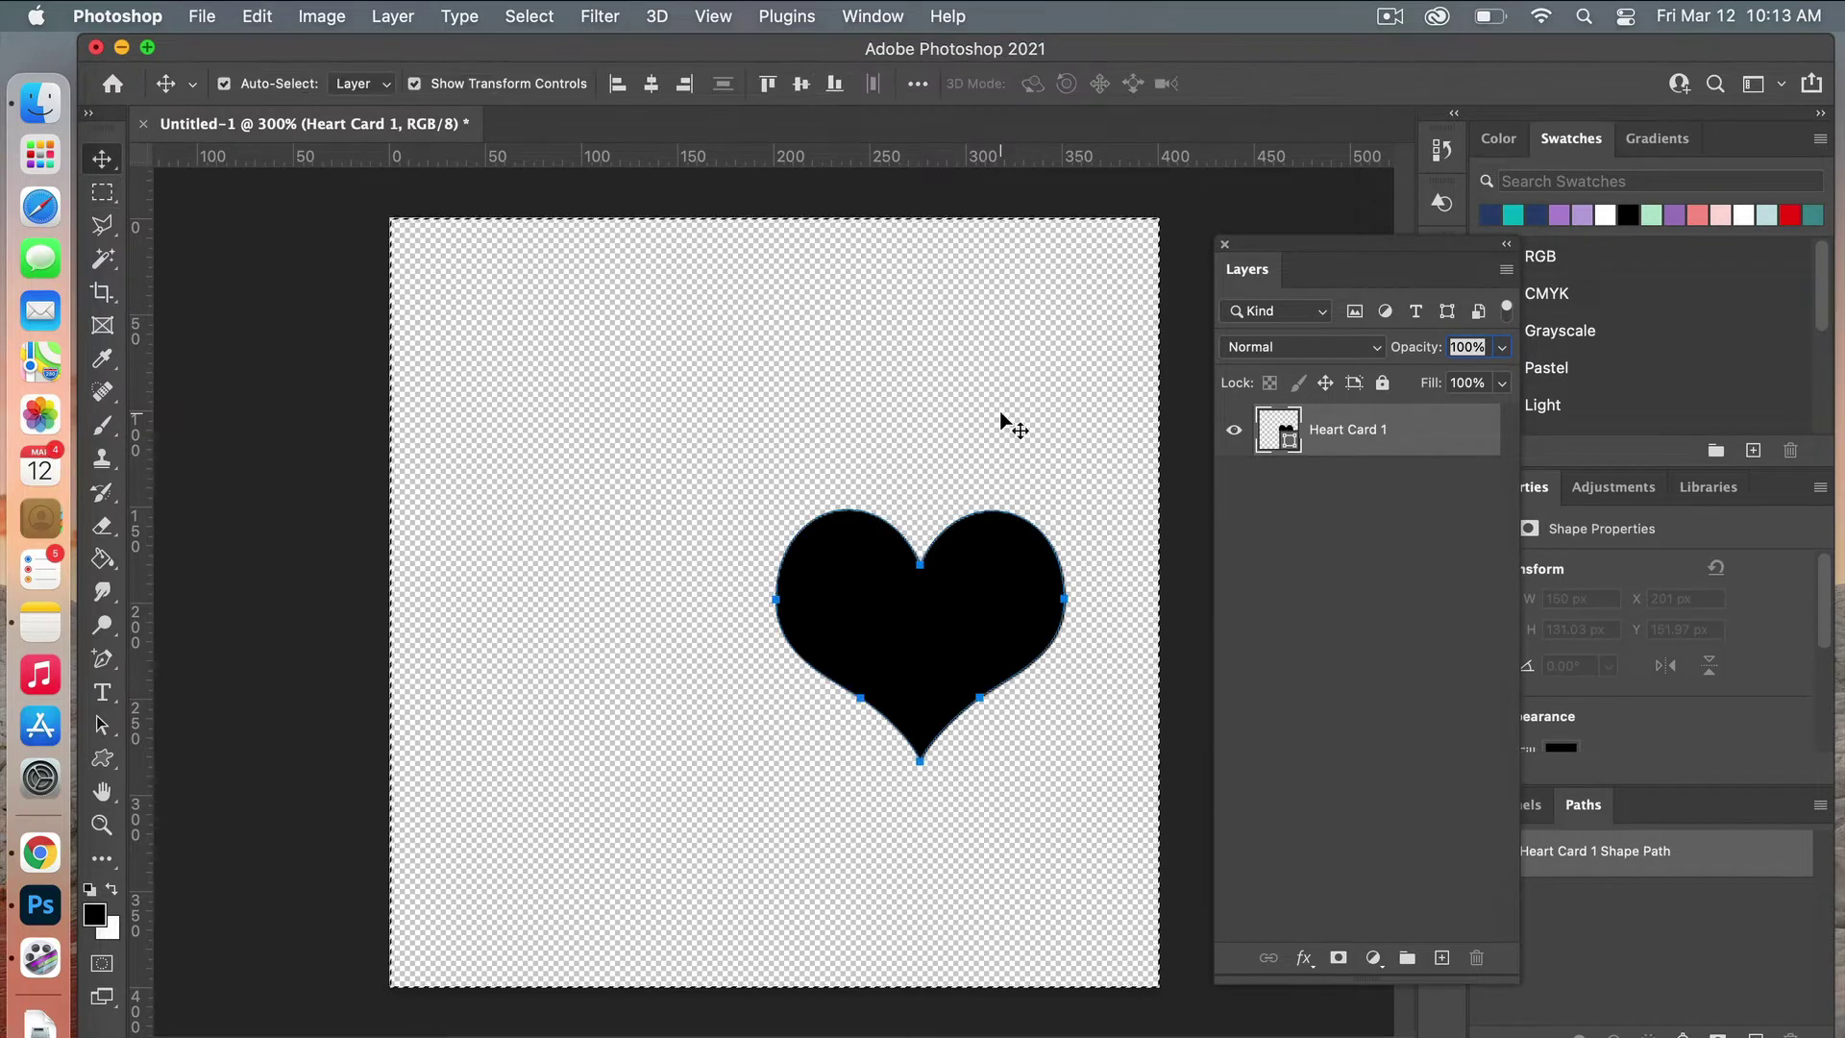
{"action": "left_click", "coordinate": [651, 84]}
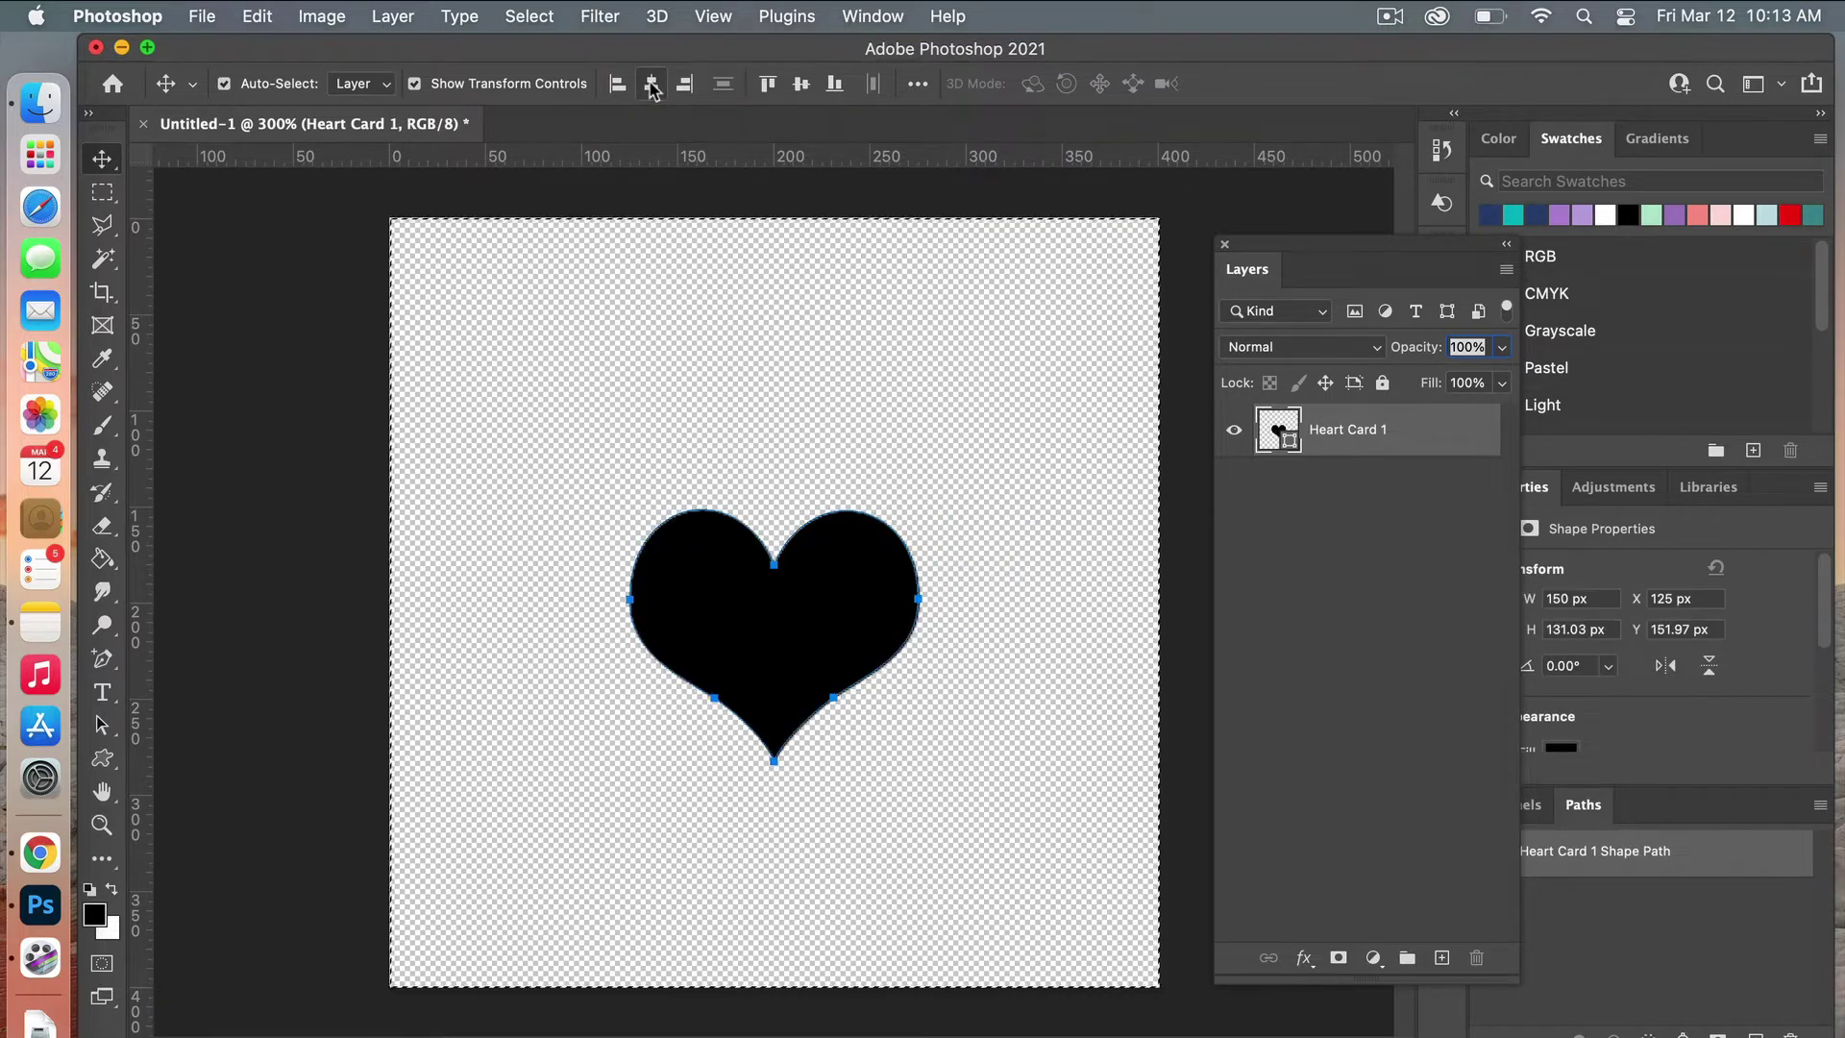
{"action": "left_click", "coordinate": [800, 85]}
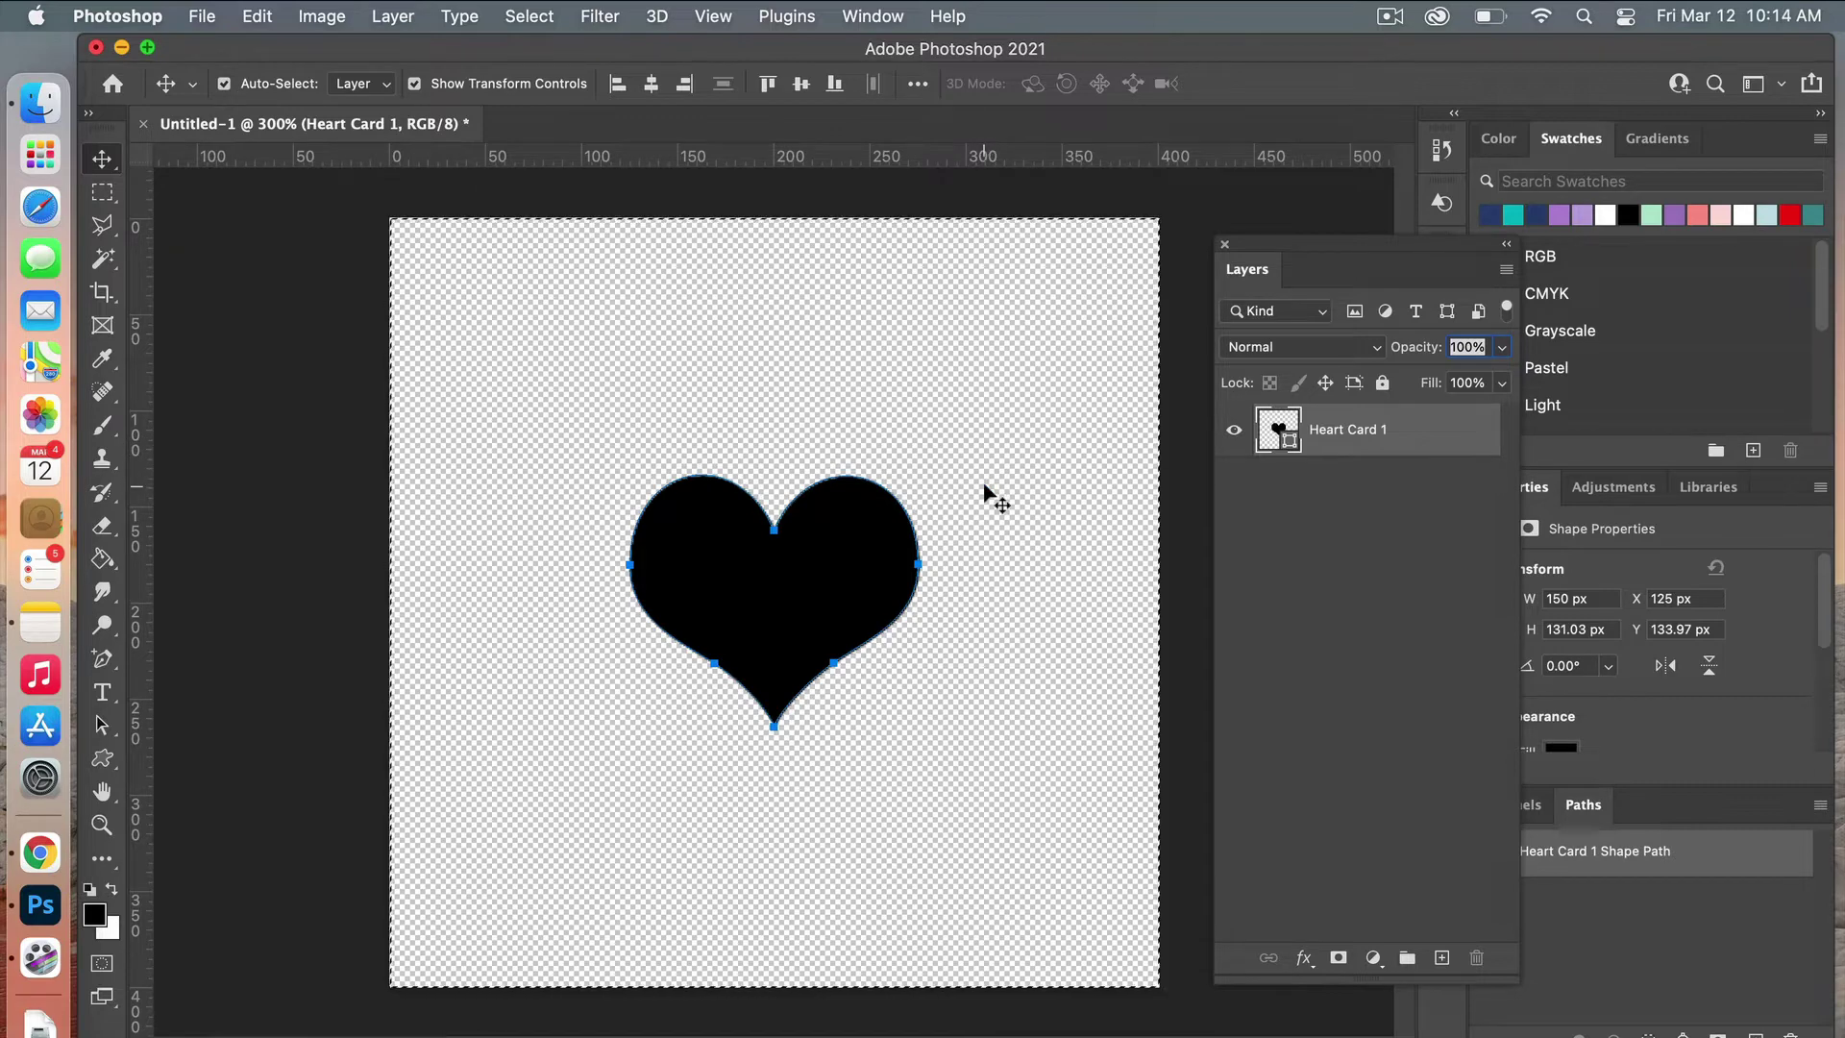
{"action": "key", "text": "super+d"}
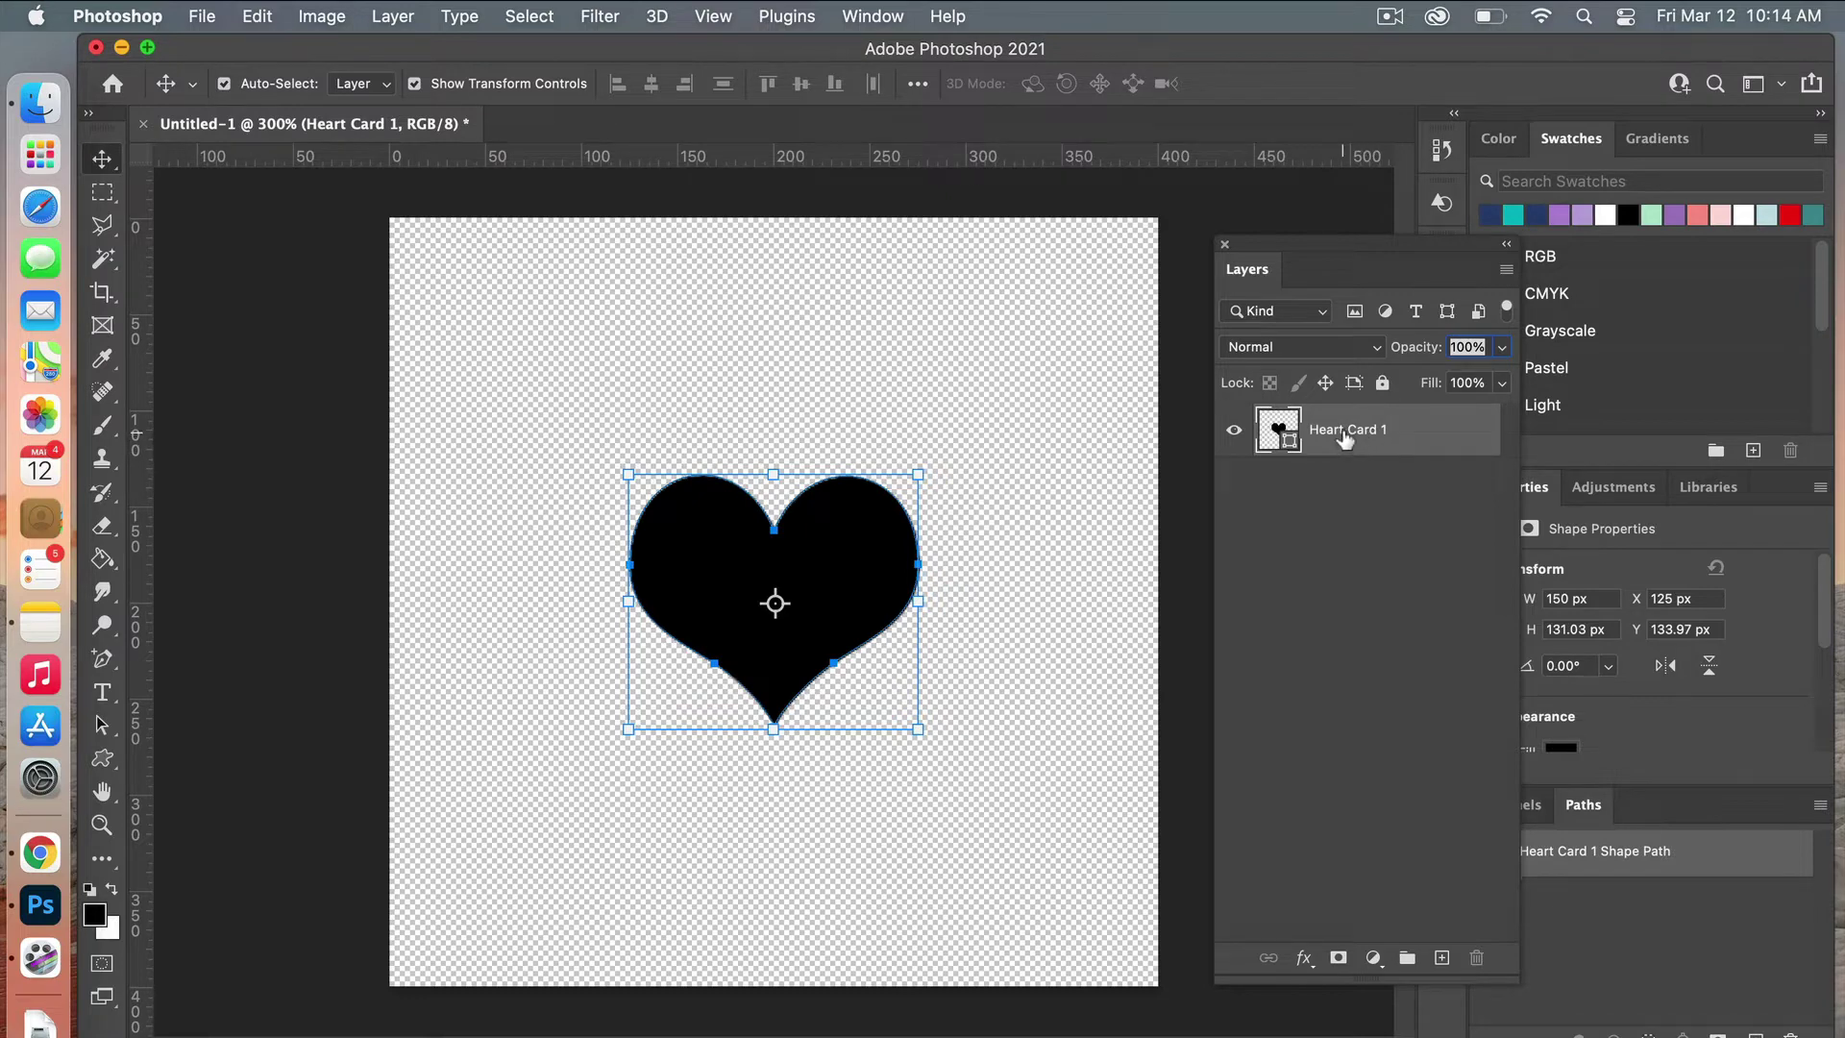
Step: Duplicate the heart layer and apply a smart-object Offset filter to the copy, +200 pixels right and +200 pixels down with Wrap Around
{"action": "right_click", "coordinate": [1344, 429]}
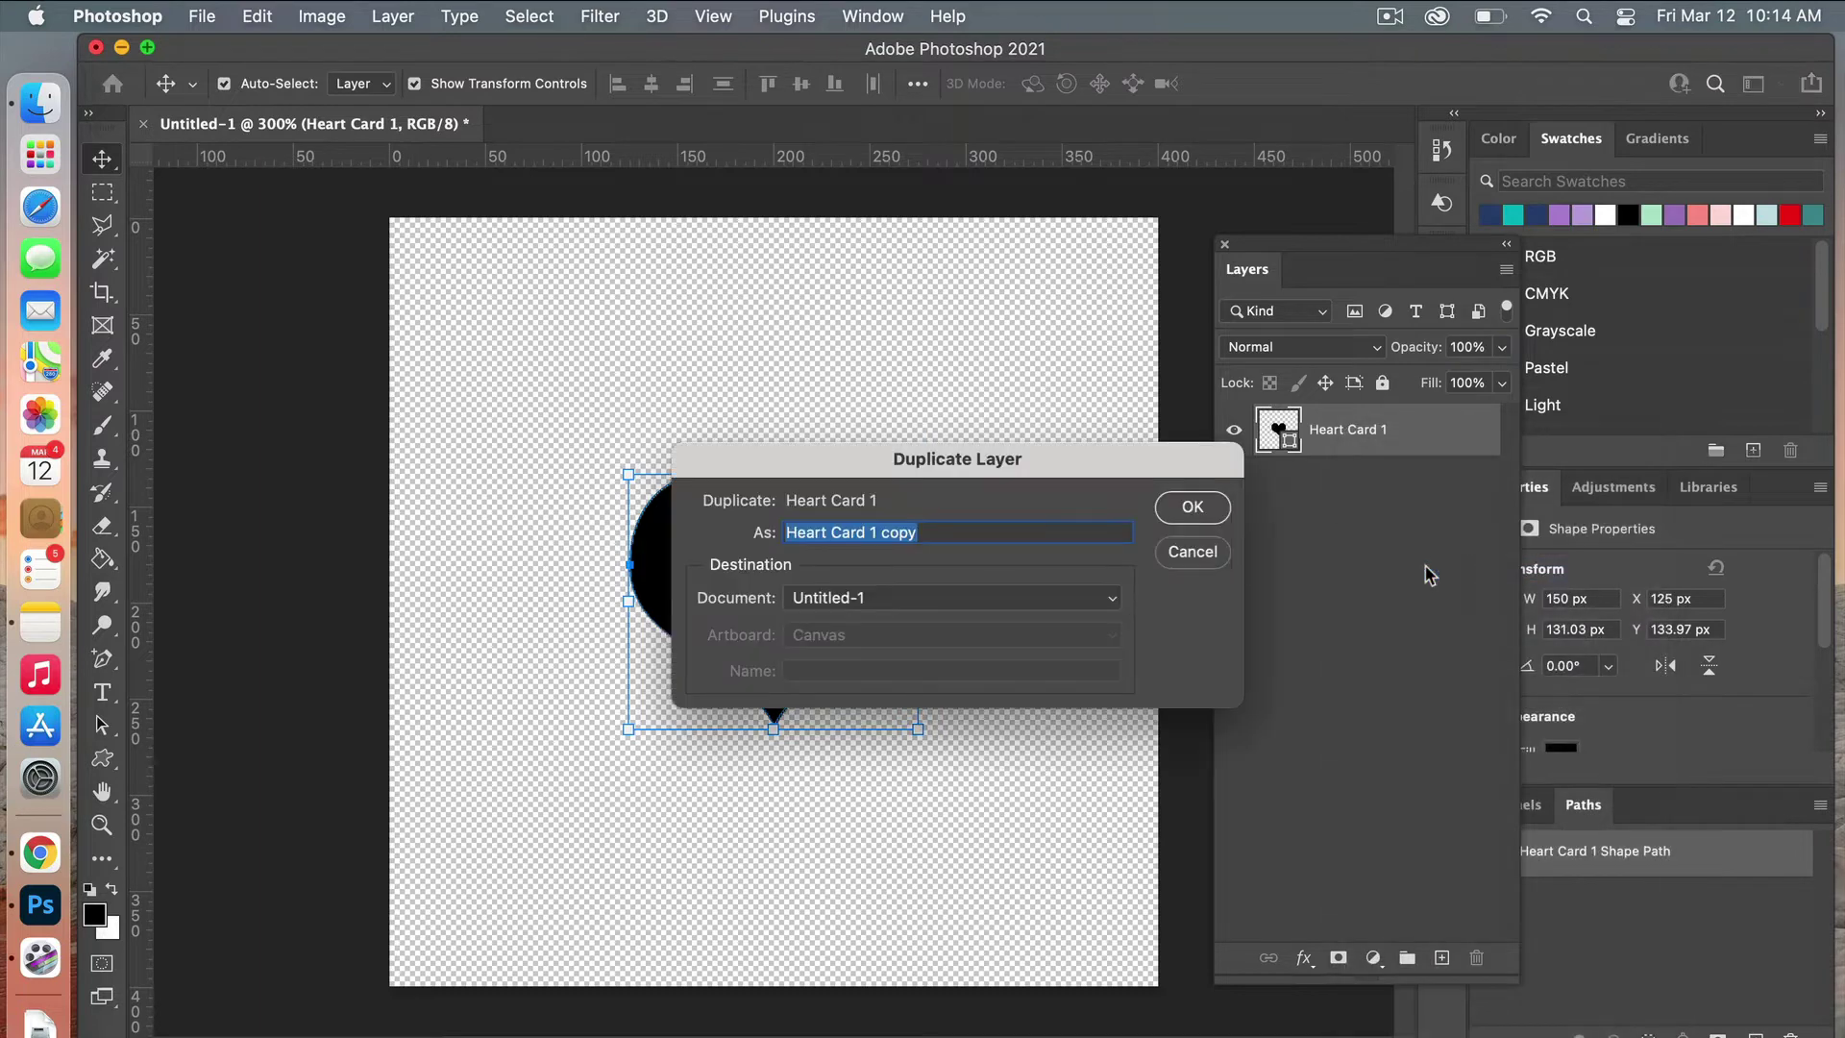
{"action": "left_click", "coordinate": [1191, 508]}
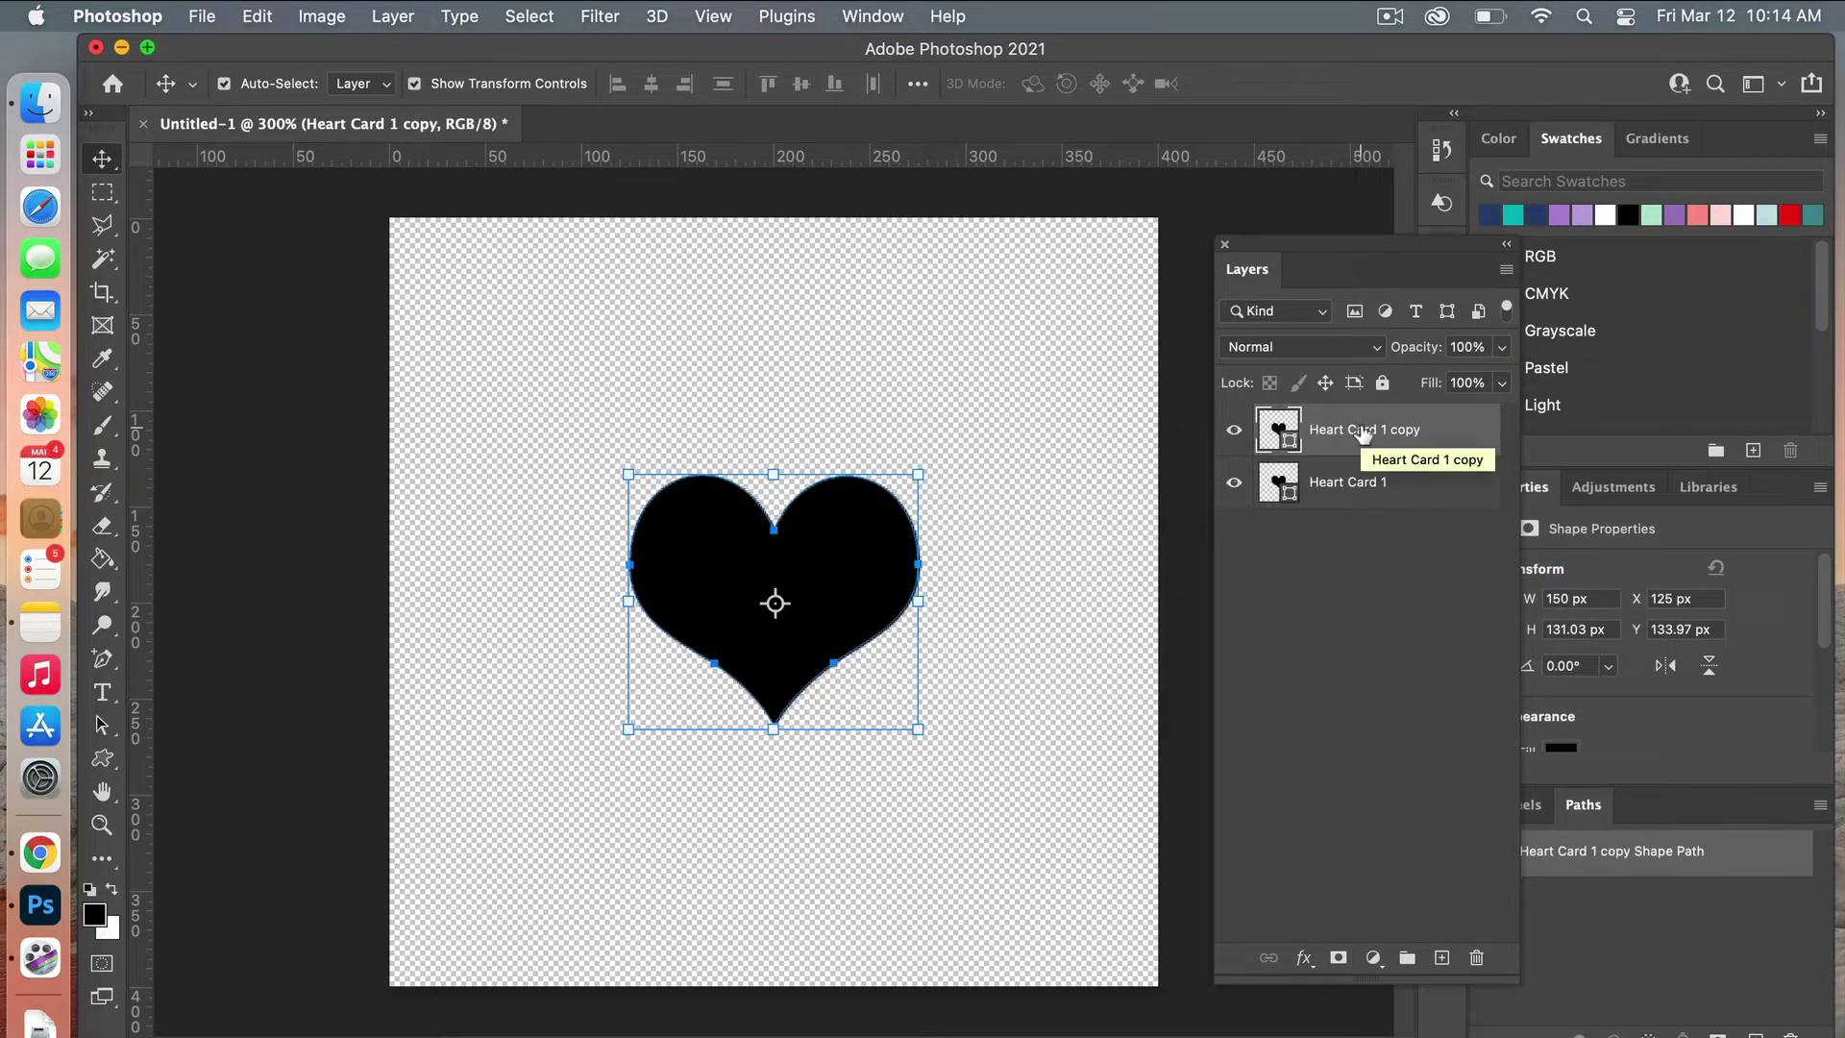
{"action": "left_click", "coordinate": [599, 16]}
{"action": "mouse_move", "coordinate": [673, 555]}
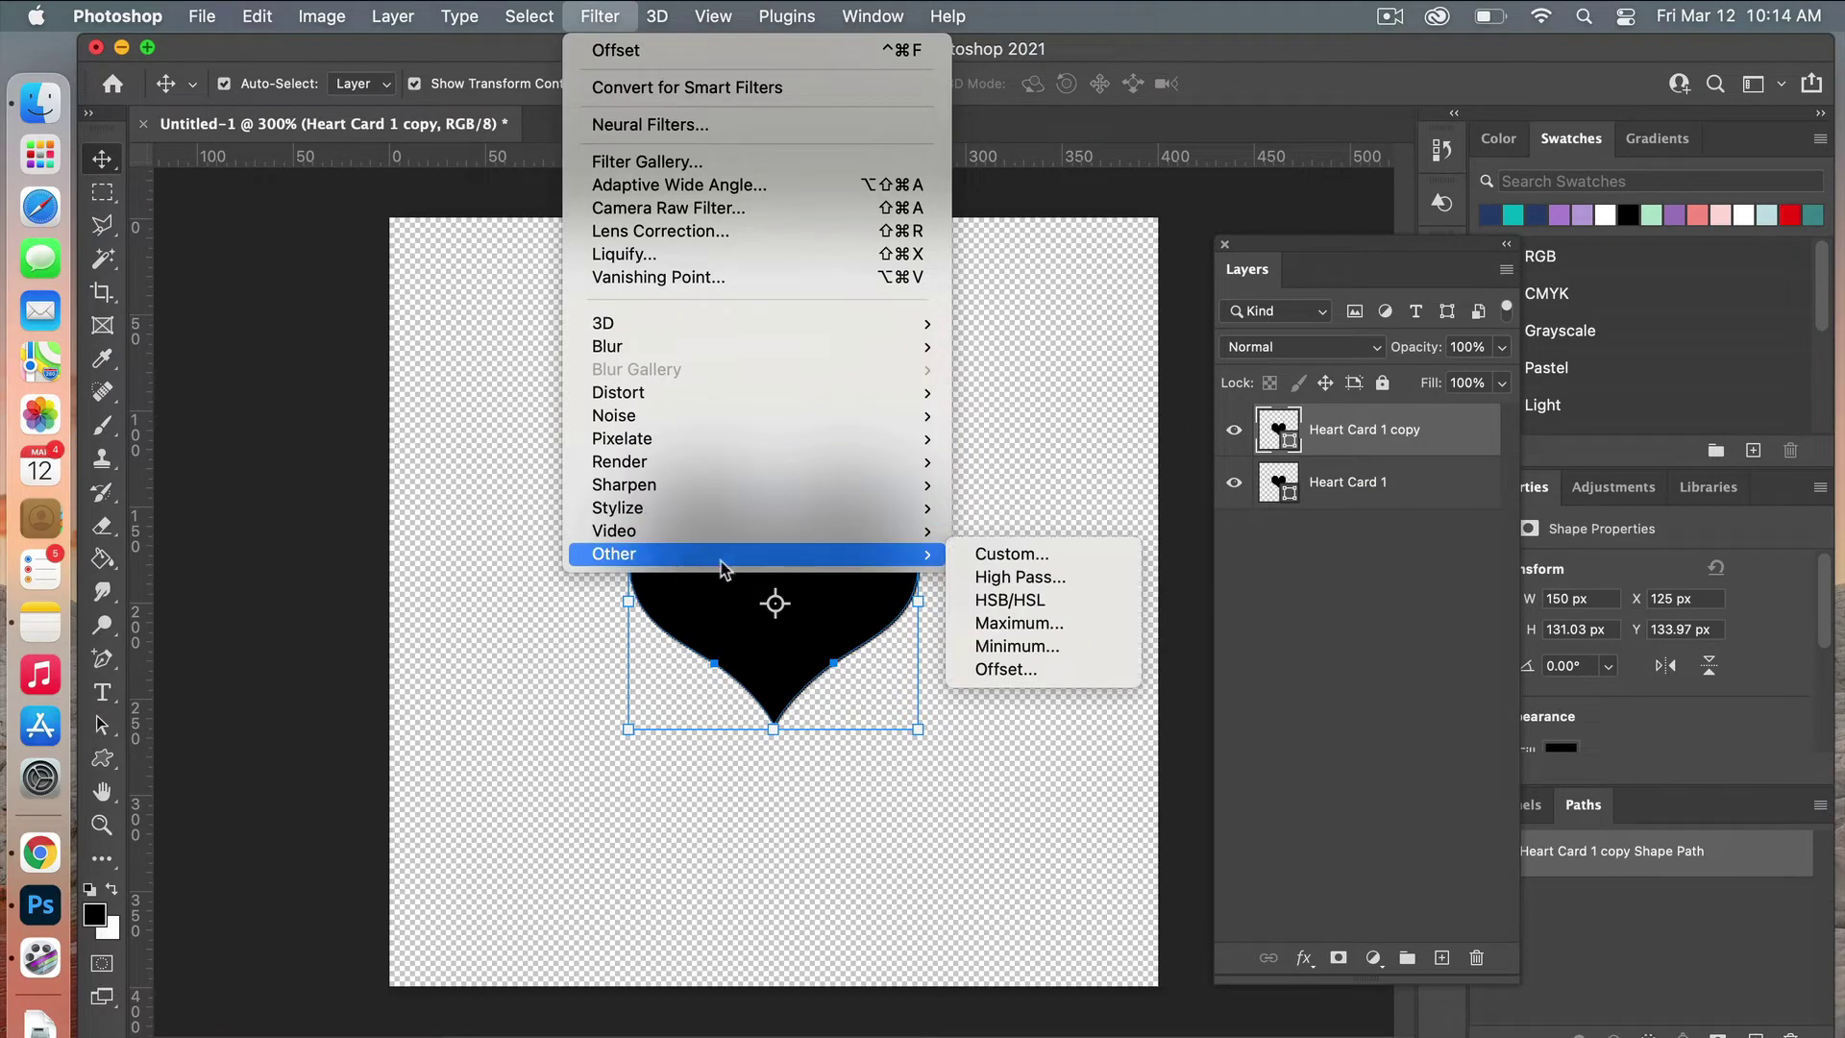
{"action": "left_click", "coordinate": [1040, 669]}
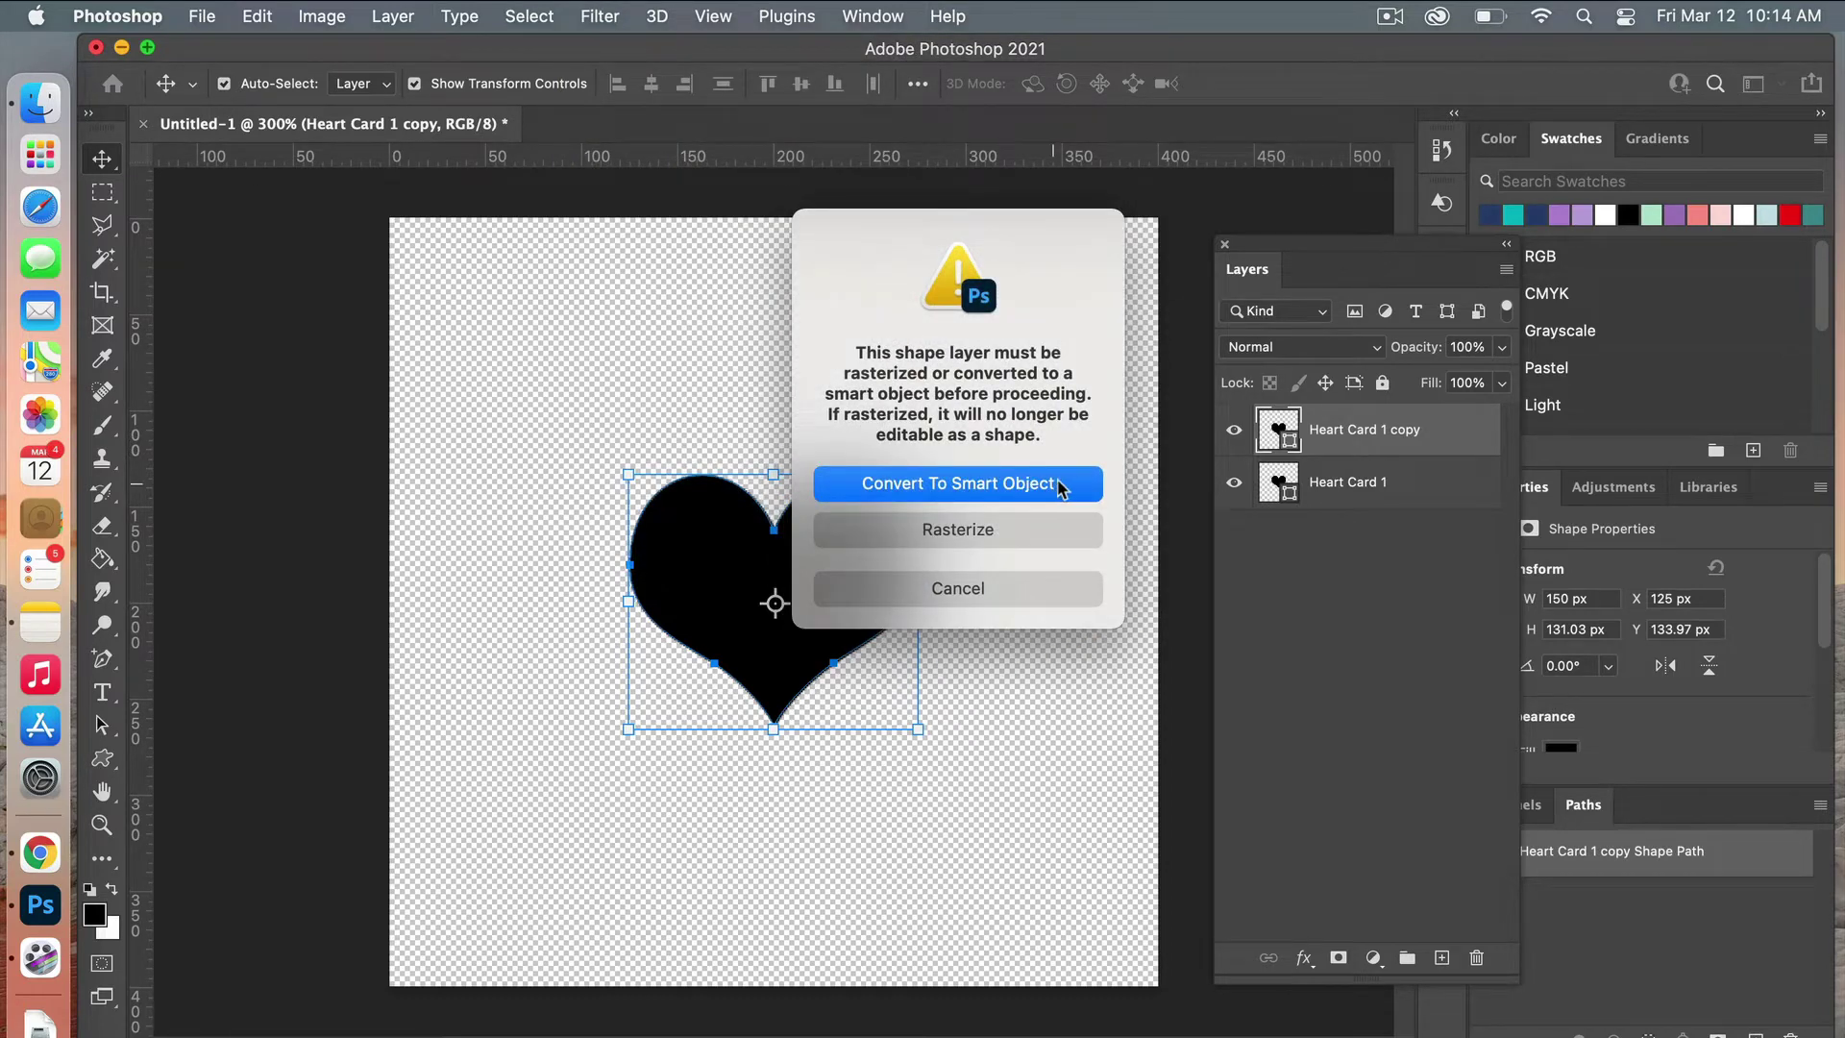
{"action": "left_click", "coordinate": [1062, 482]}
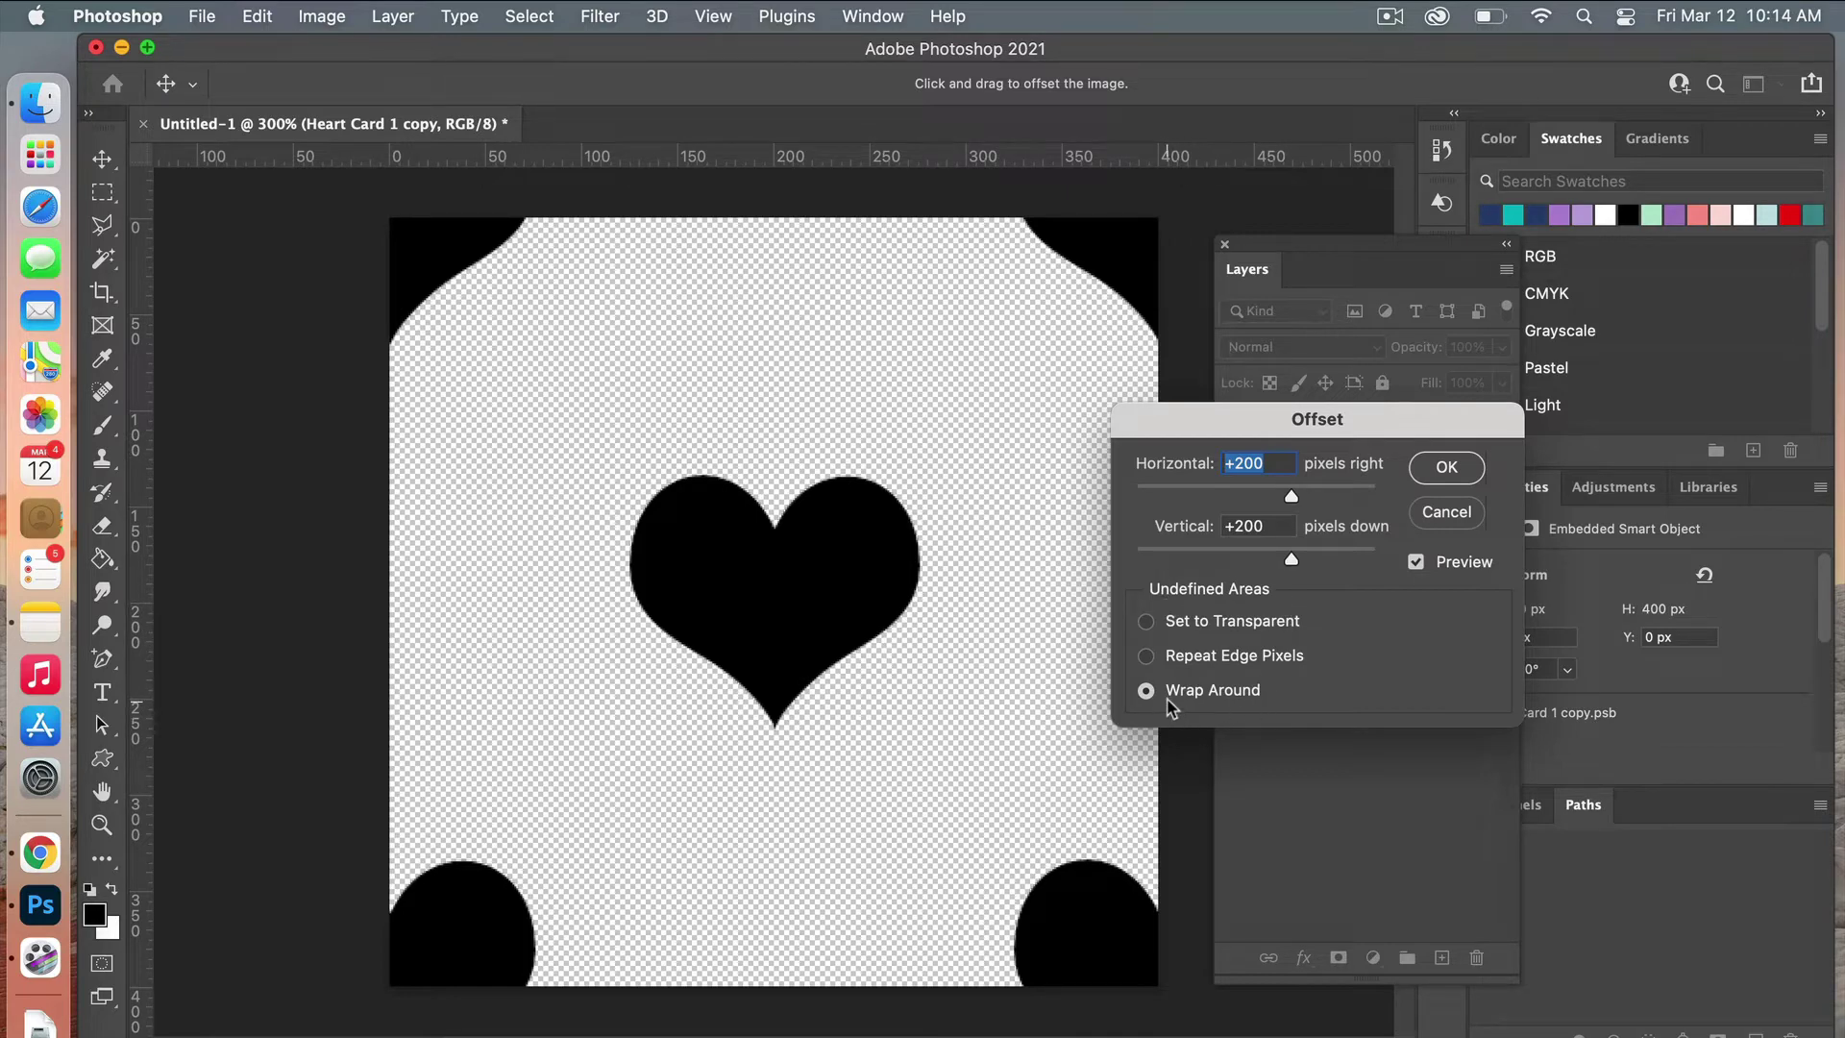
{"action": "left_click", "coordinate": [1446, 467]}
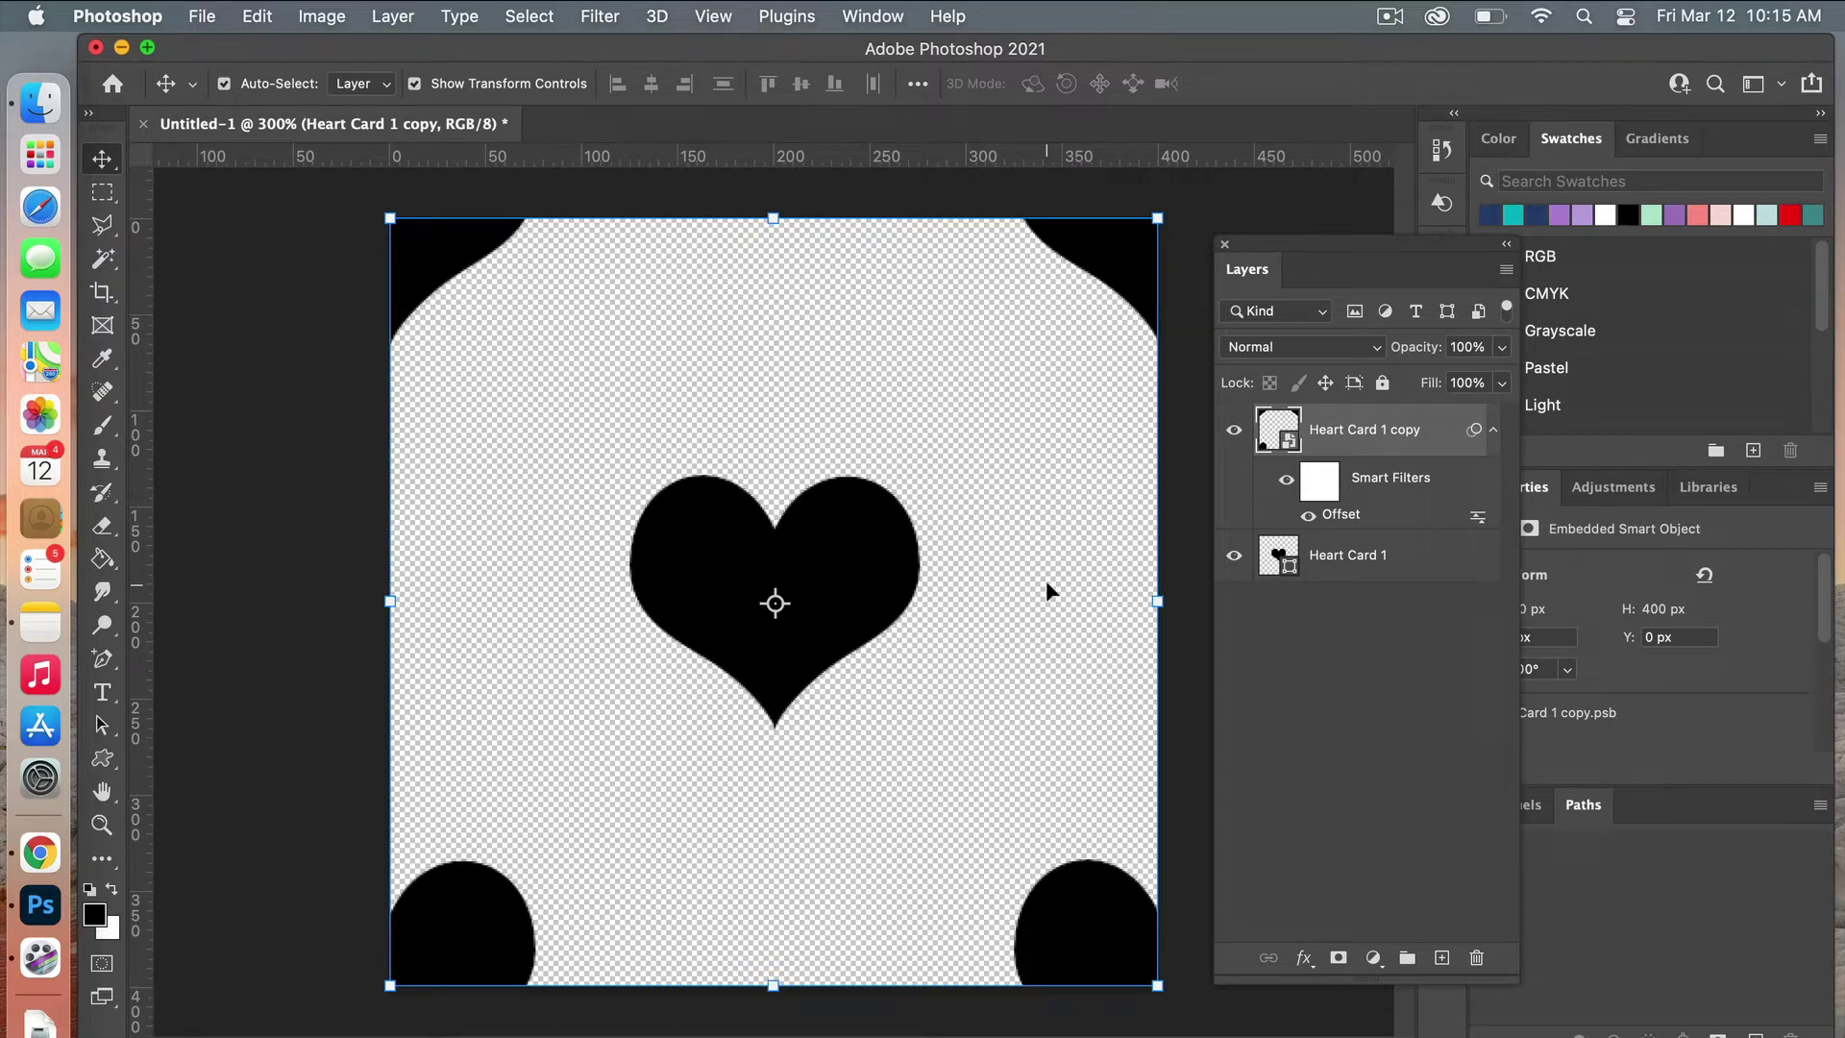
Step: Deselect all layers and define the finished heart tile as a pattern under its default name
{"action": "left_click", "coordinate": [1202, 433]}
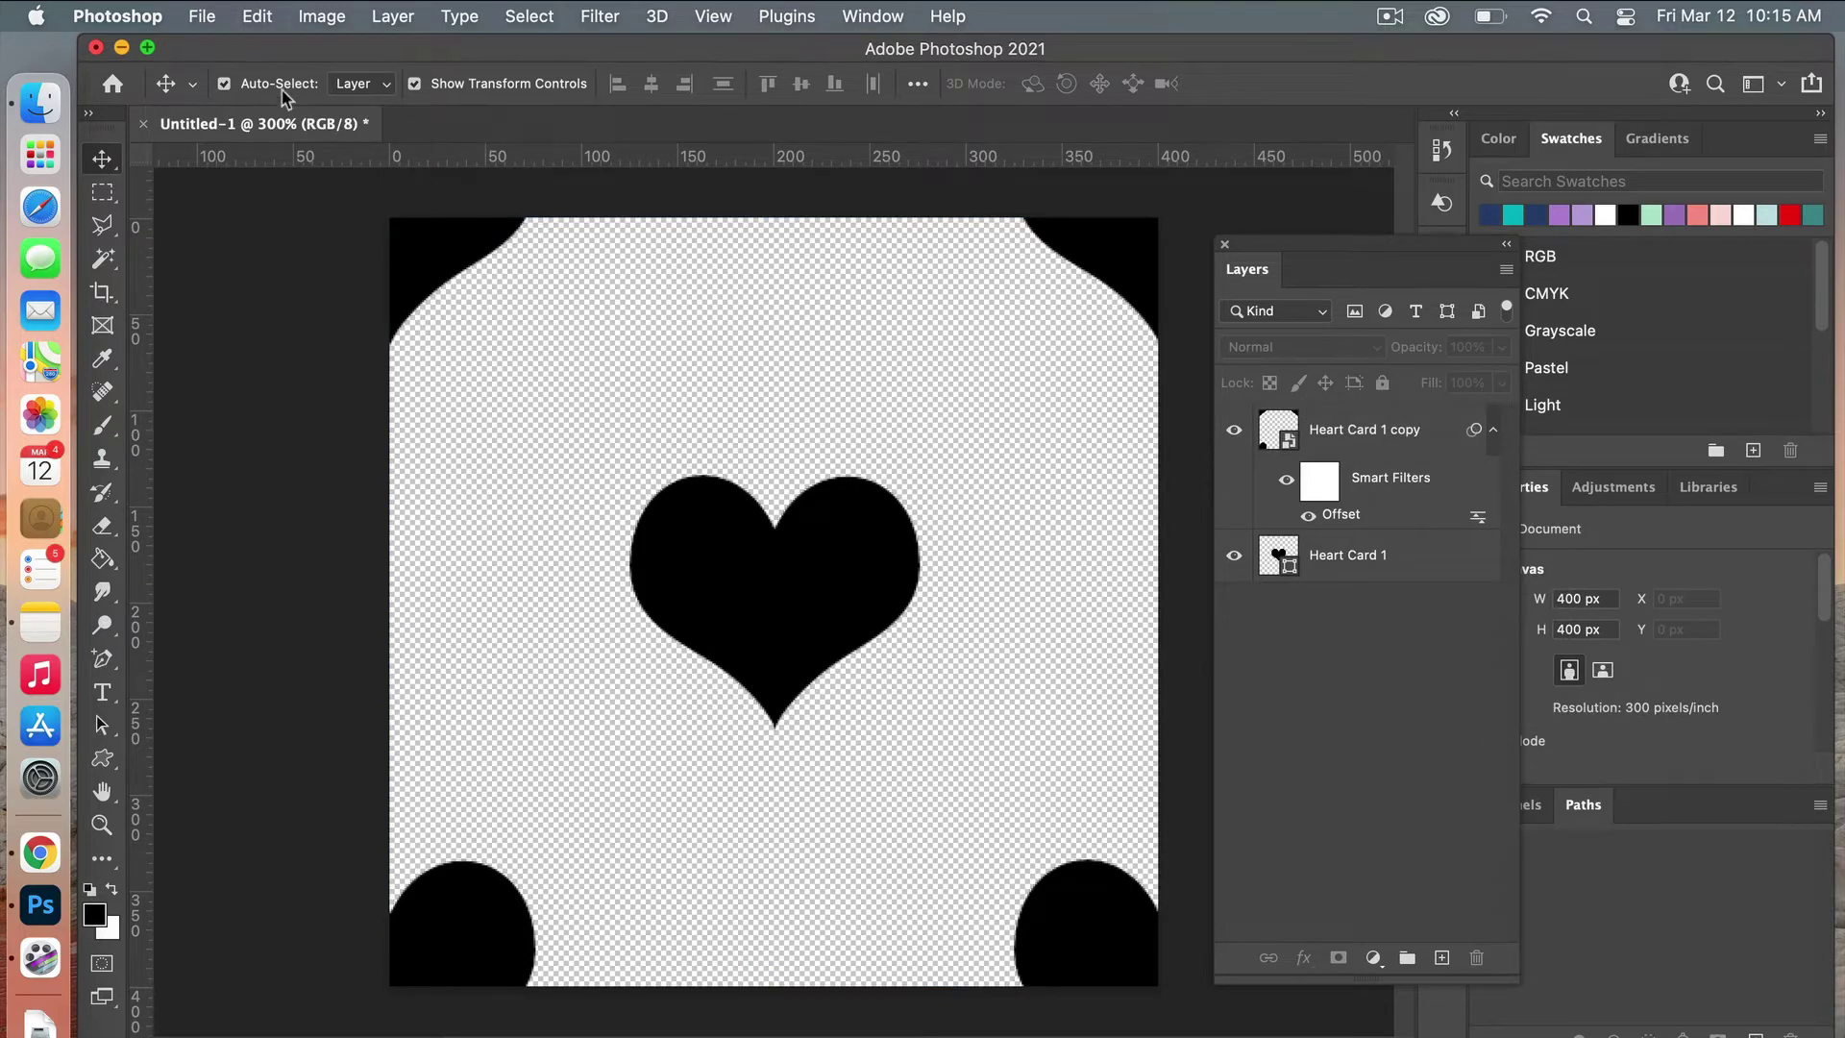
{"action": "left_click", "coordinate": [258, 16]}
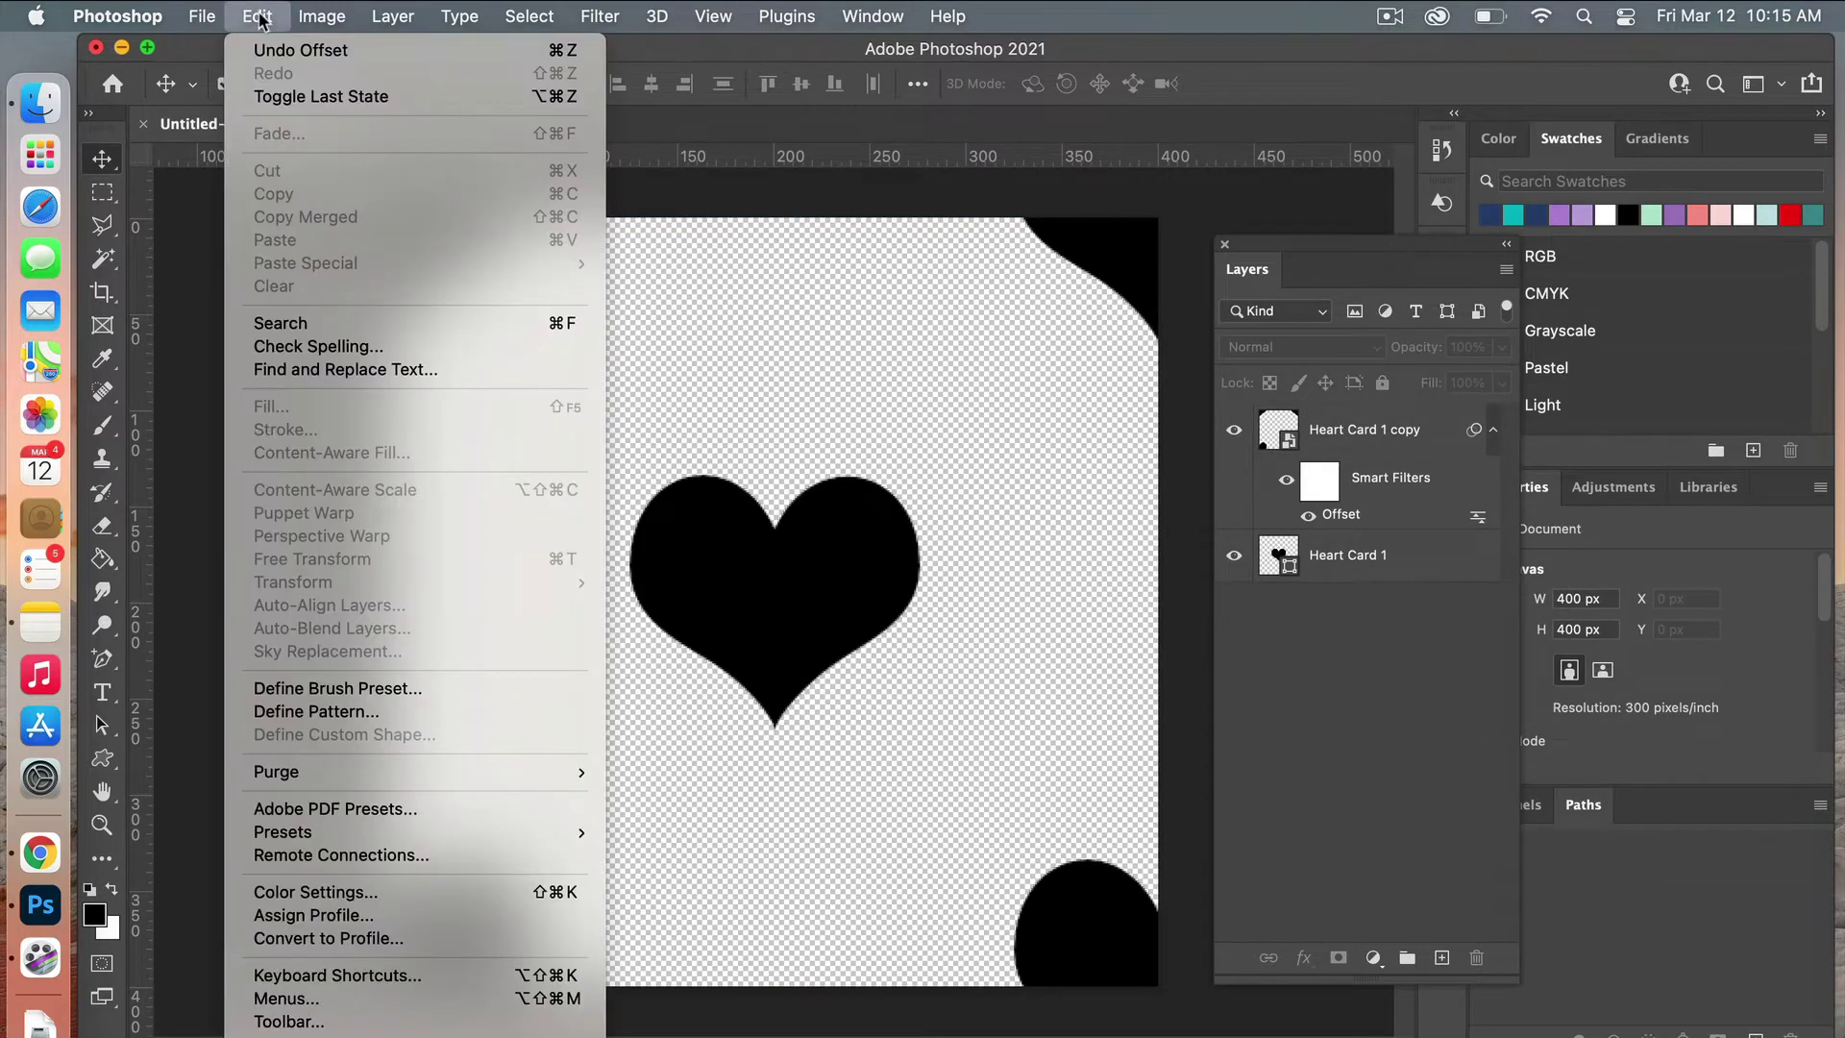
{"action": "left_click", "coordinate": [374, 711]}
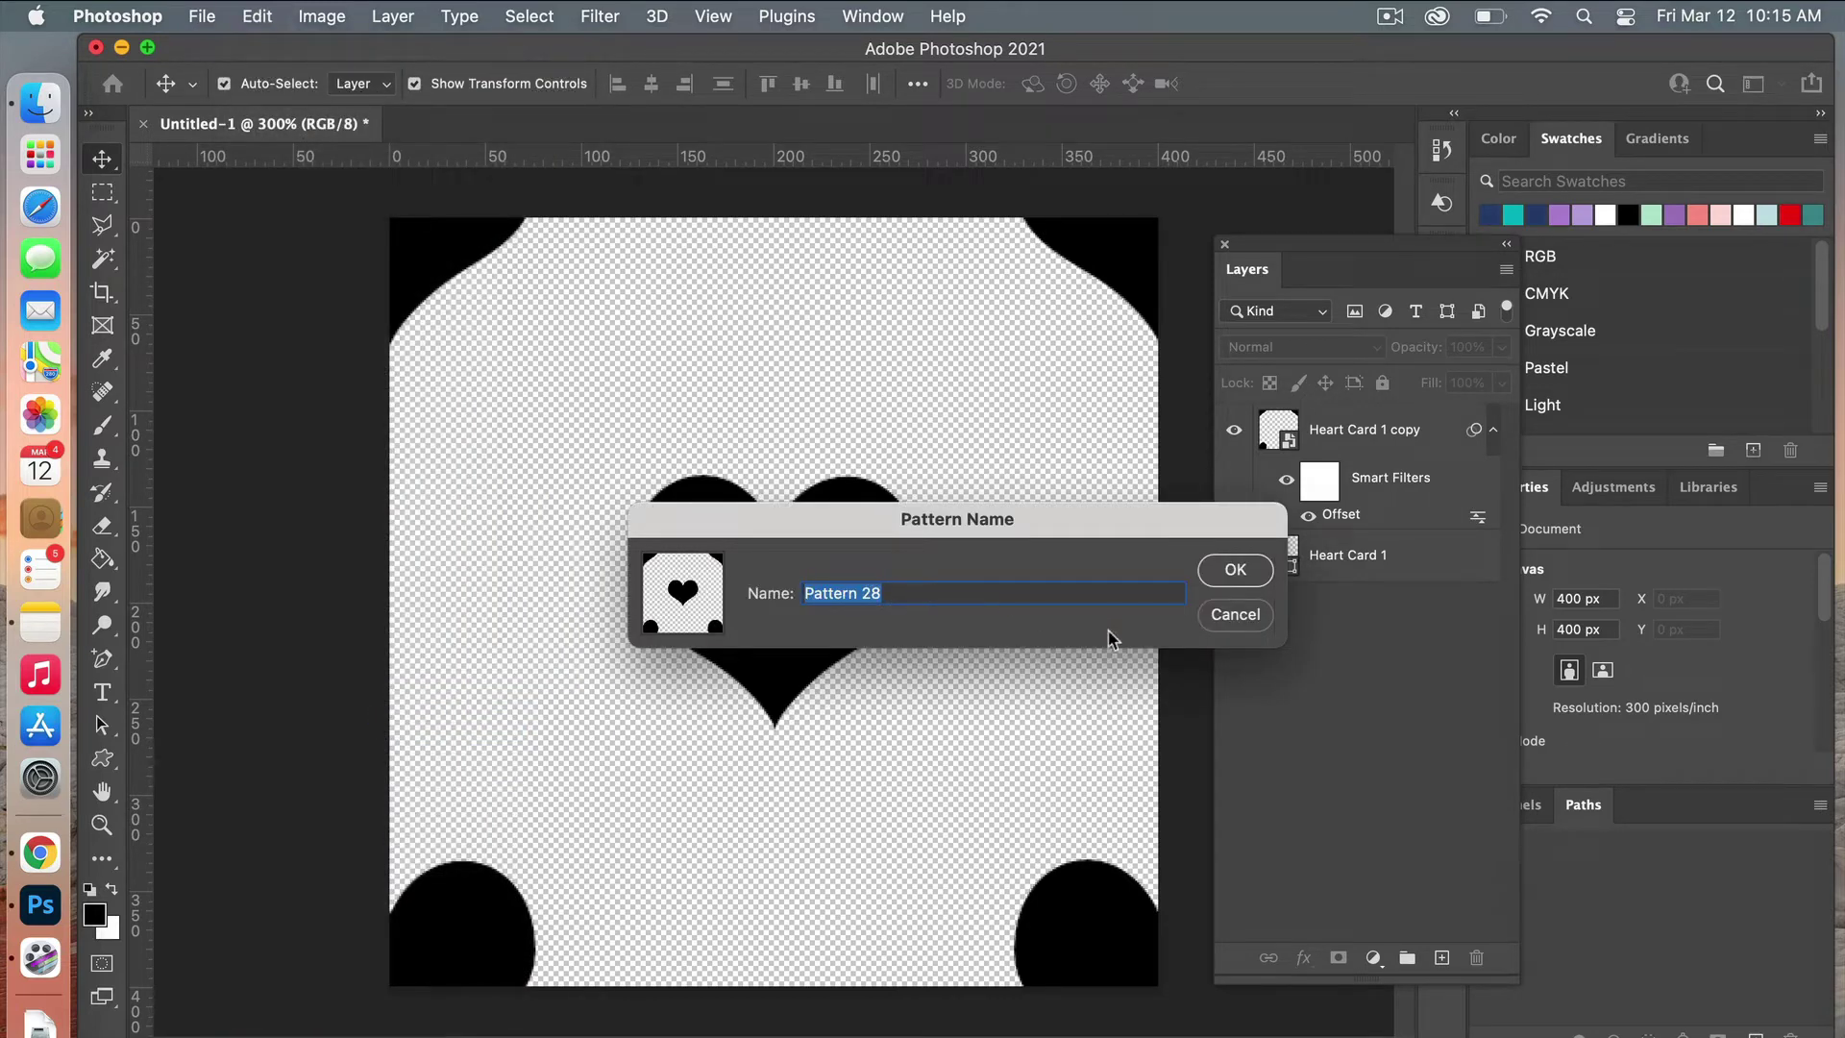
{"action": "left_click", "coordinate": [1247, 571]}
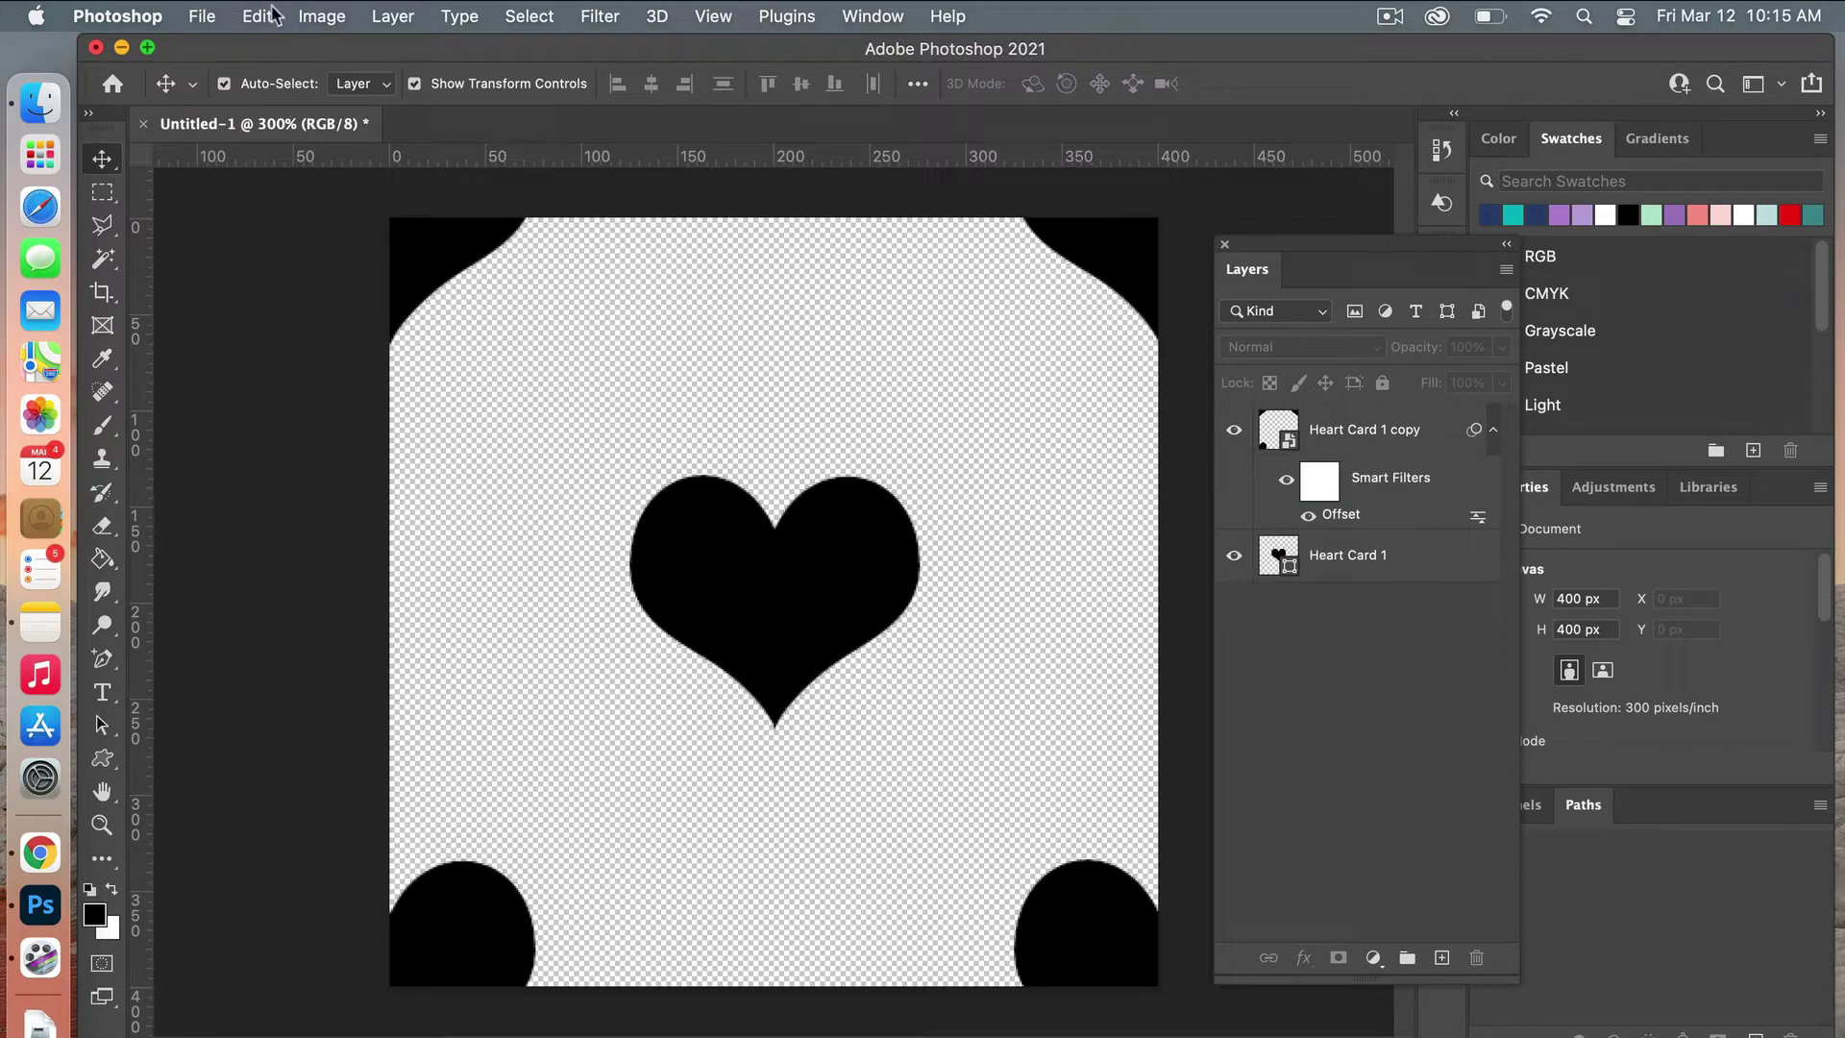
Step: Create a new 3600 x 3600 pixel document at 300 pixels/inch with a white background
{"action": "left_click", "coordinate": [217, 13]}
{"action": "left_click", "coordinate": [215, 48]}
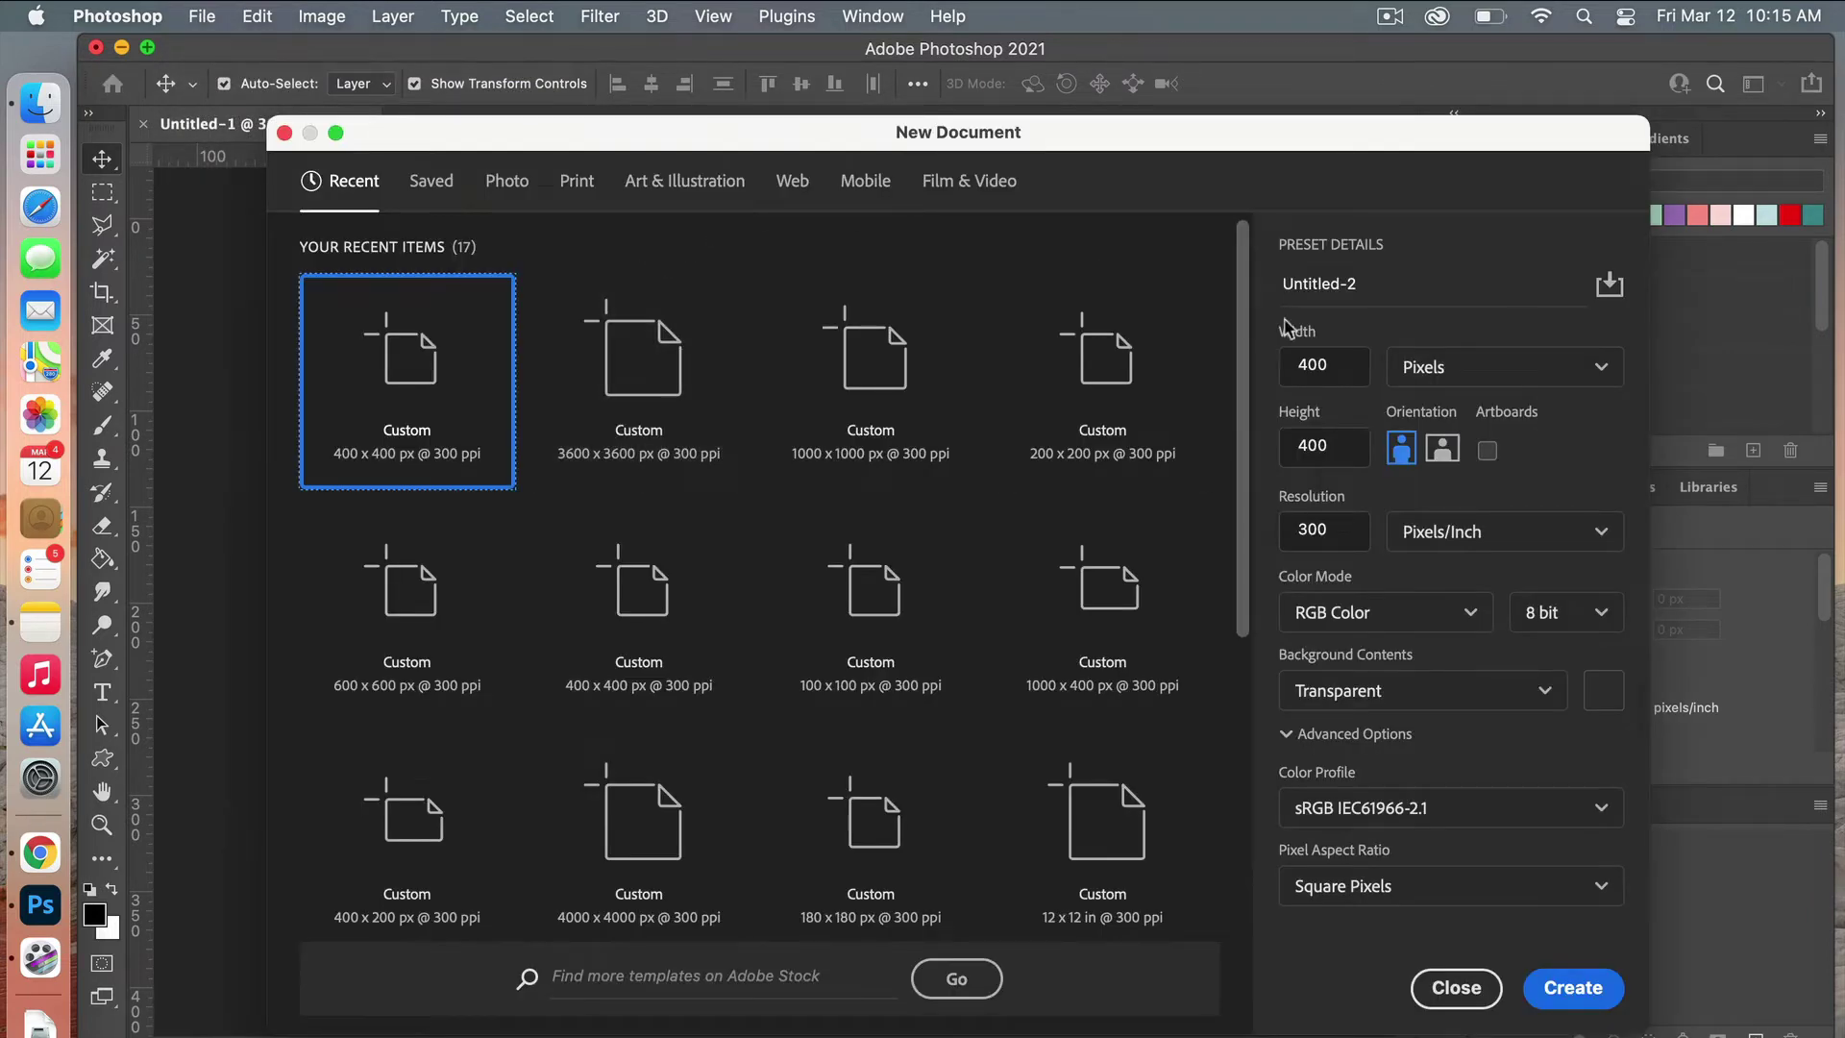
{"action": "left_click_drag", "start_coordinate": [1340, 366], "coordinate": [1263, 360]}
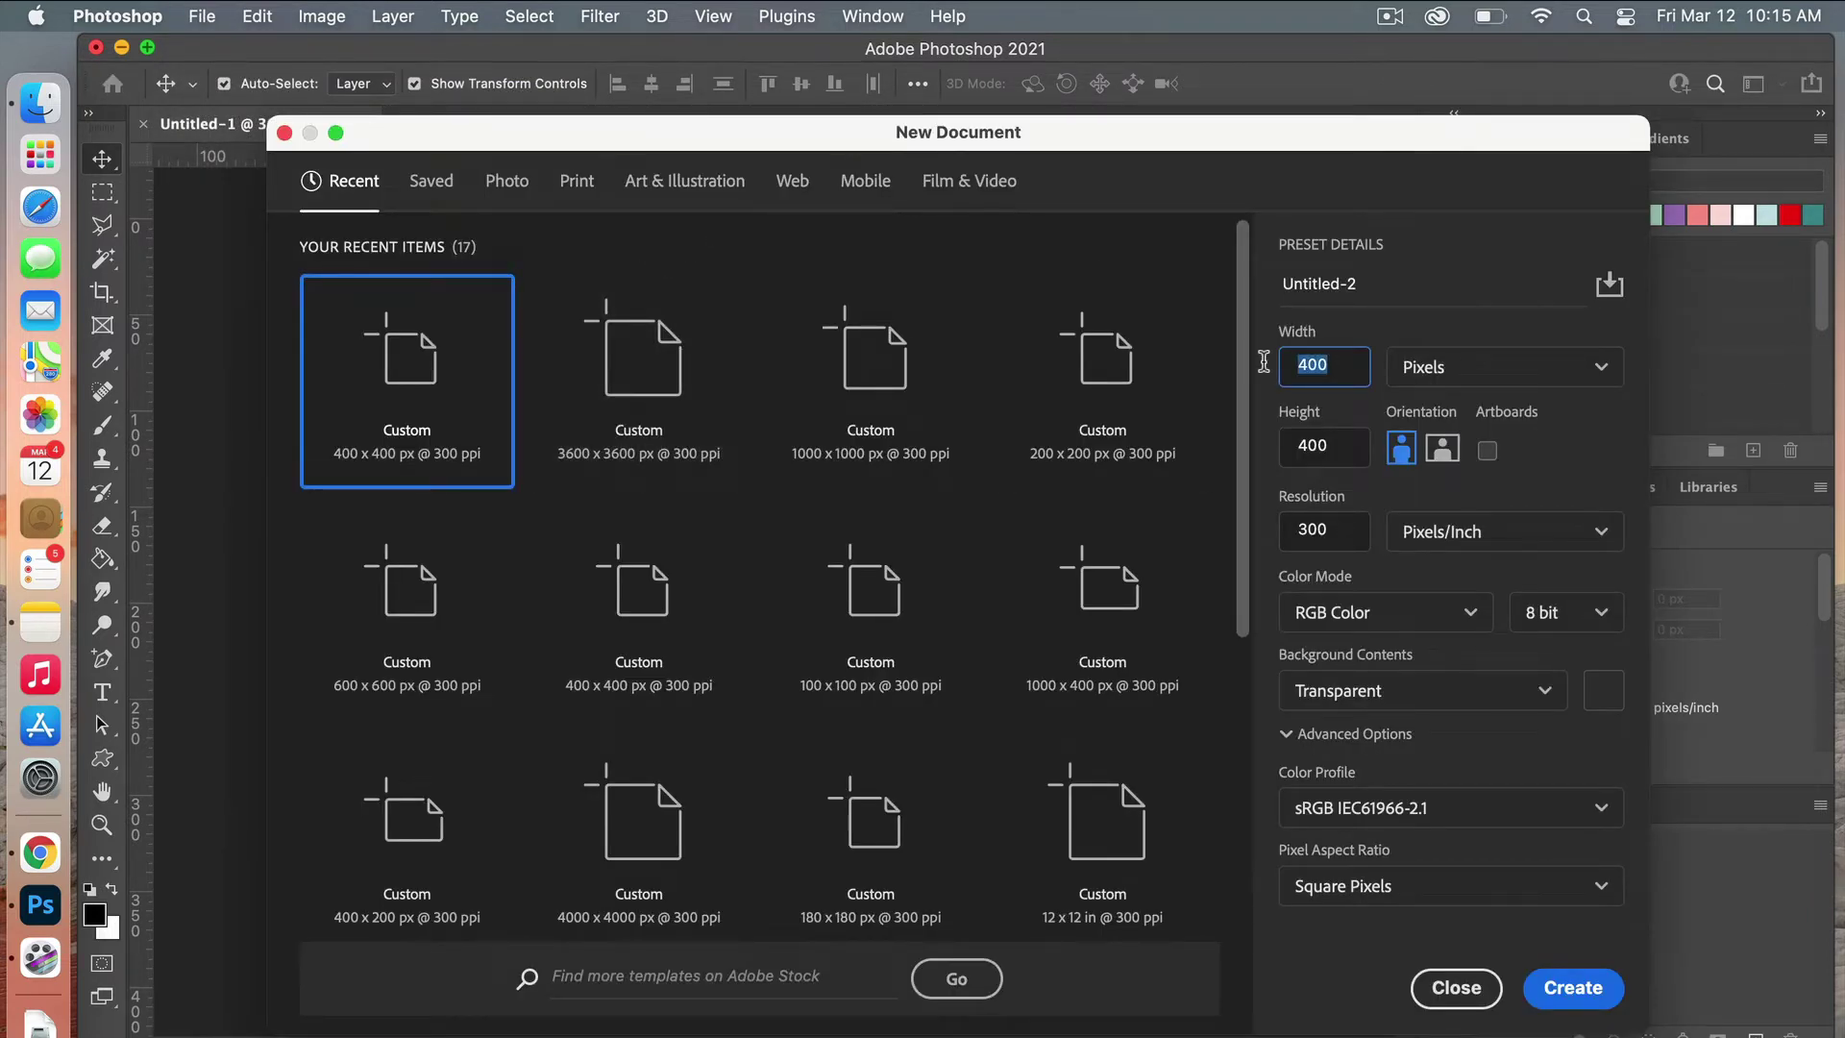
{"action": "type", "text": "3600"}
{"action": "left_click", "coordinate": [1307, 451]}
{"action": "left_click_drag", "start_coordinate": [1270, 452], "coordinate": [1338, 440]}
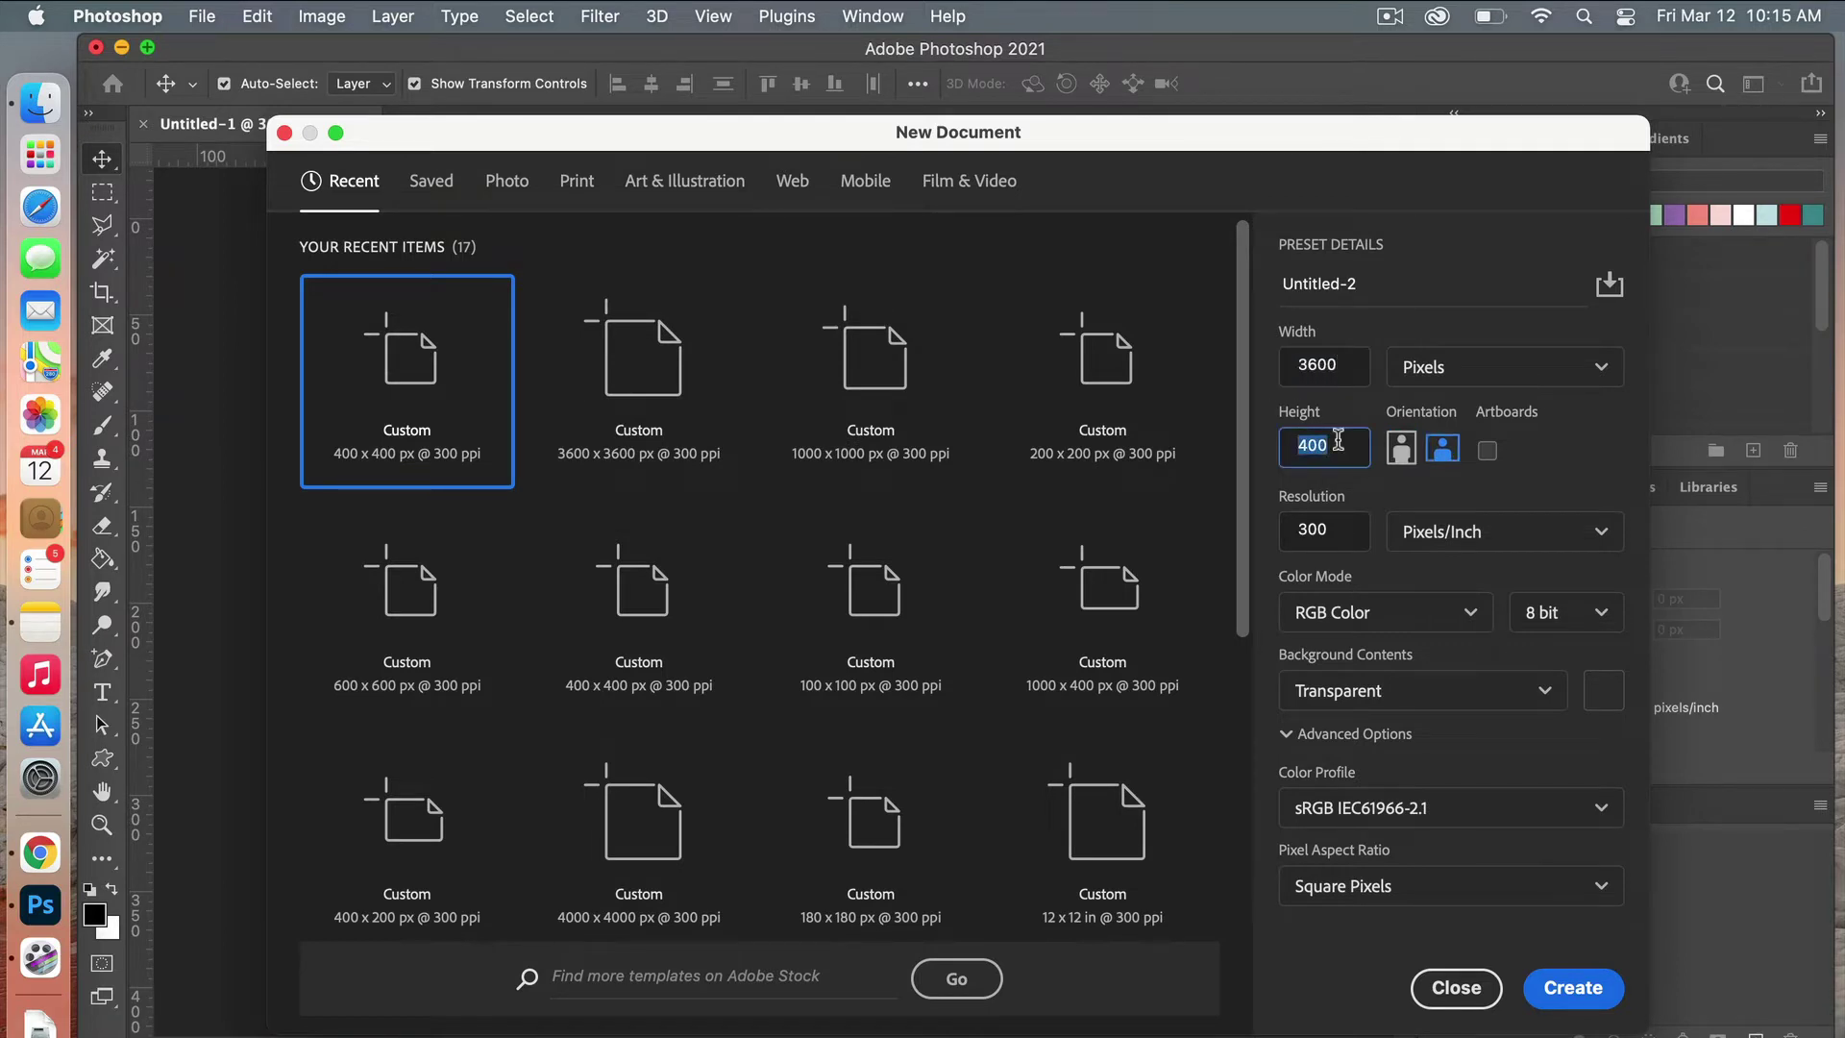
{"action": "type", "text": "3600"}
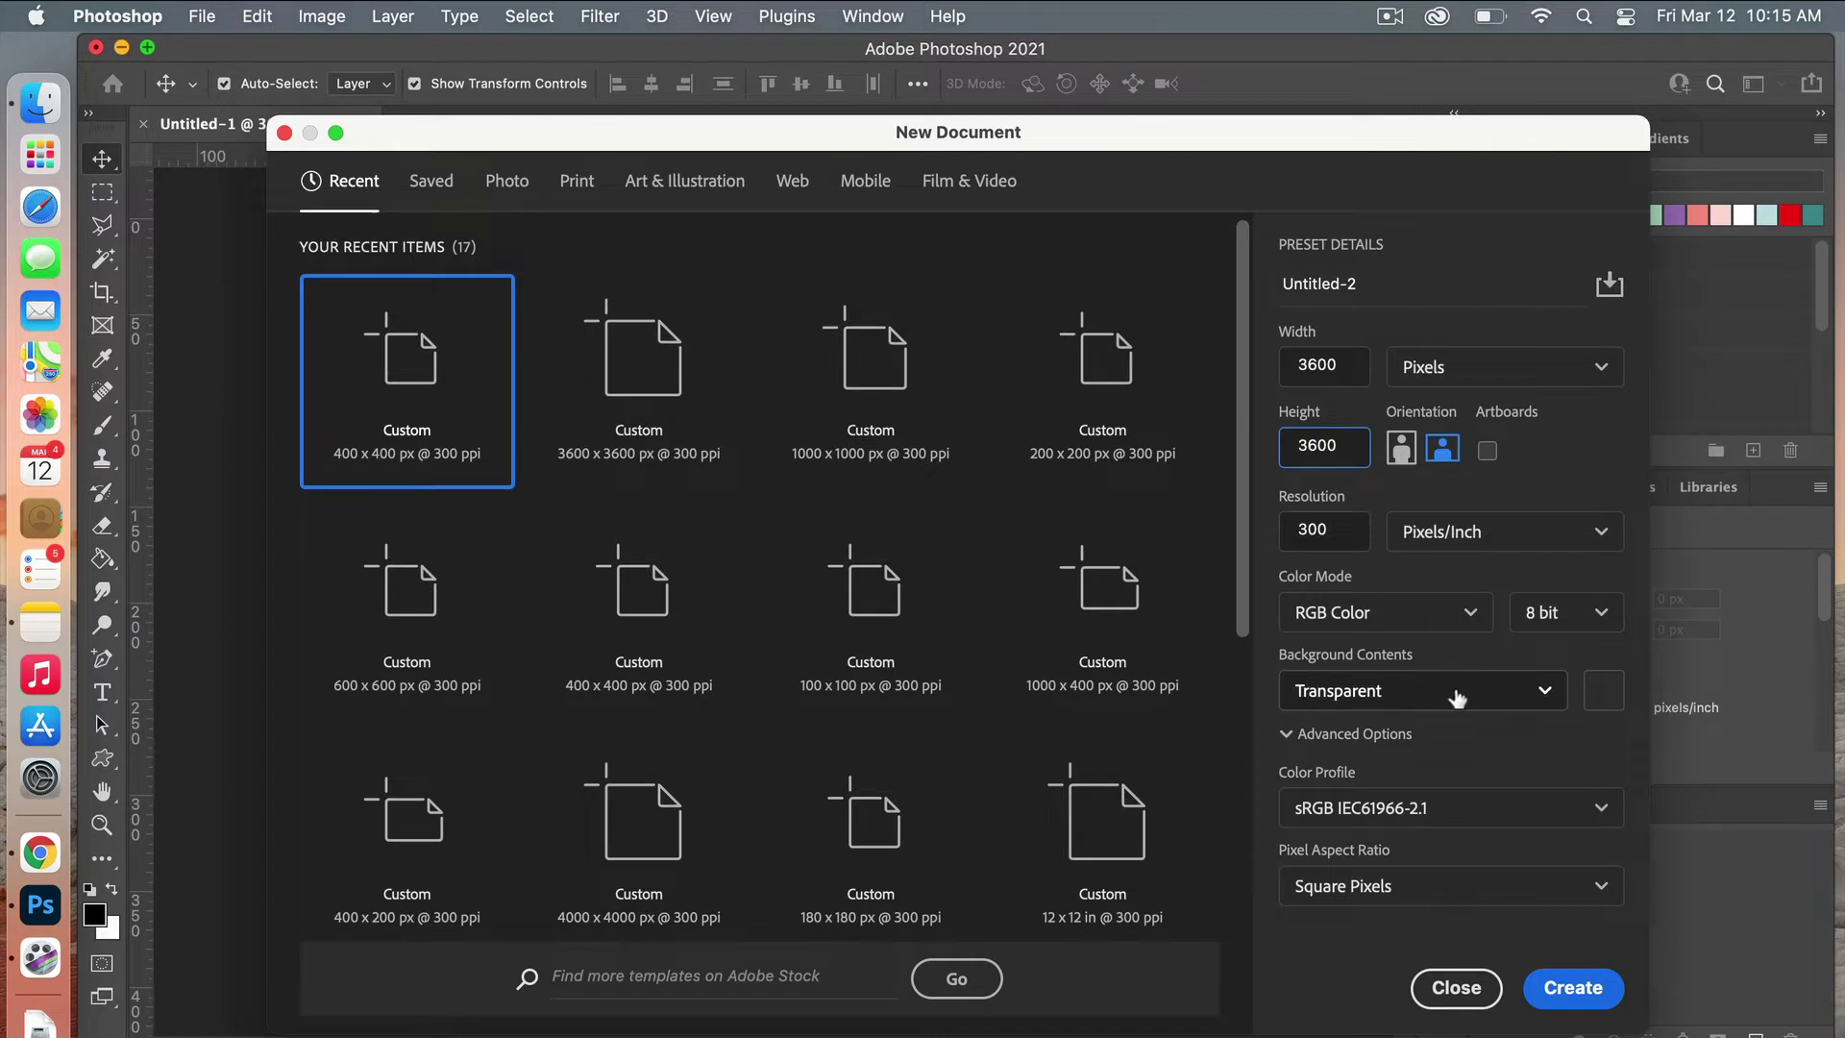
{"action": "left_click", "coordinate": [1492, 691]}
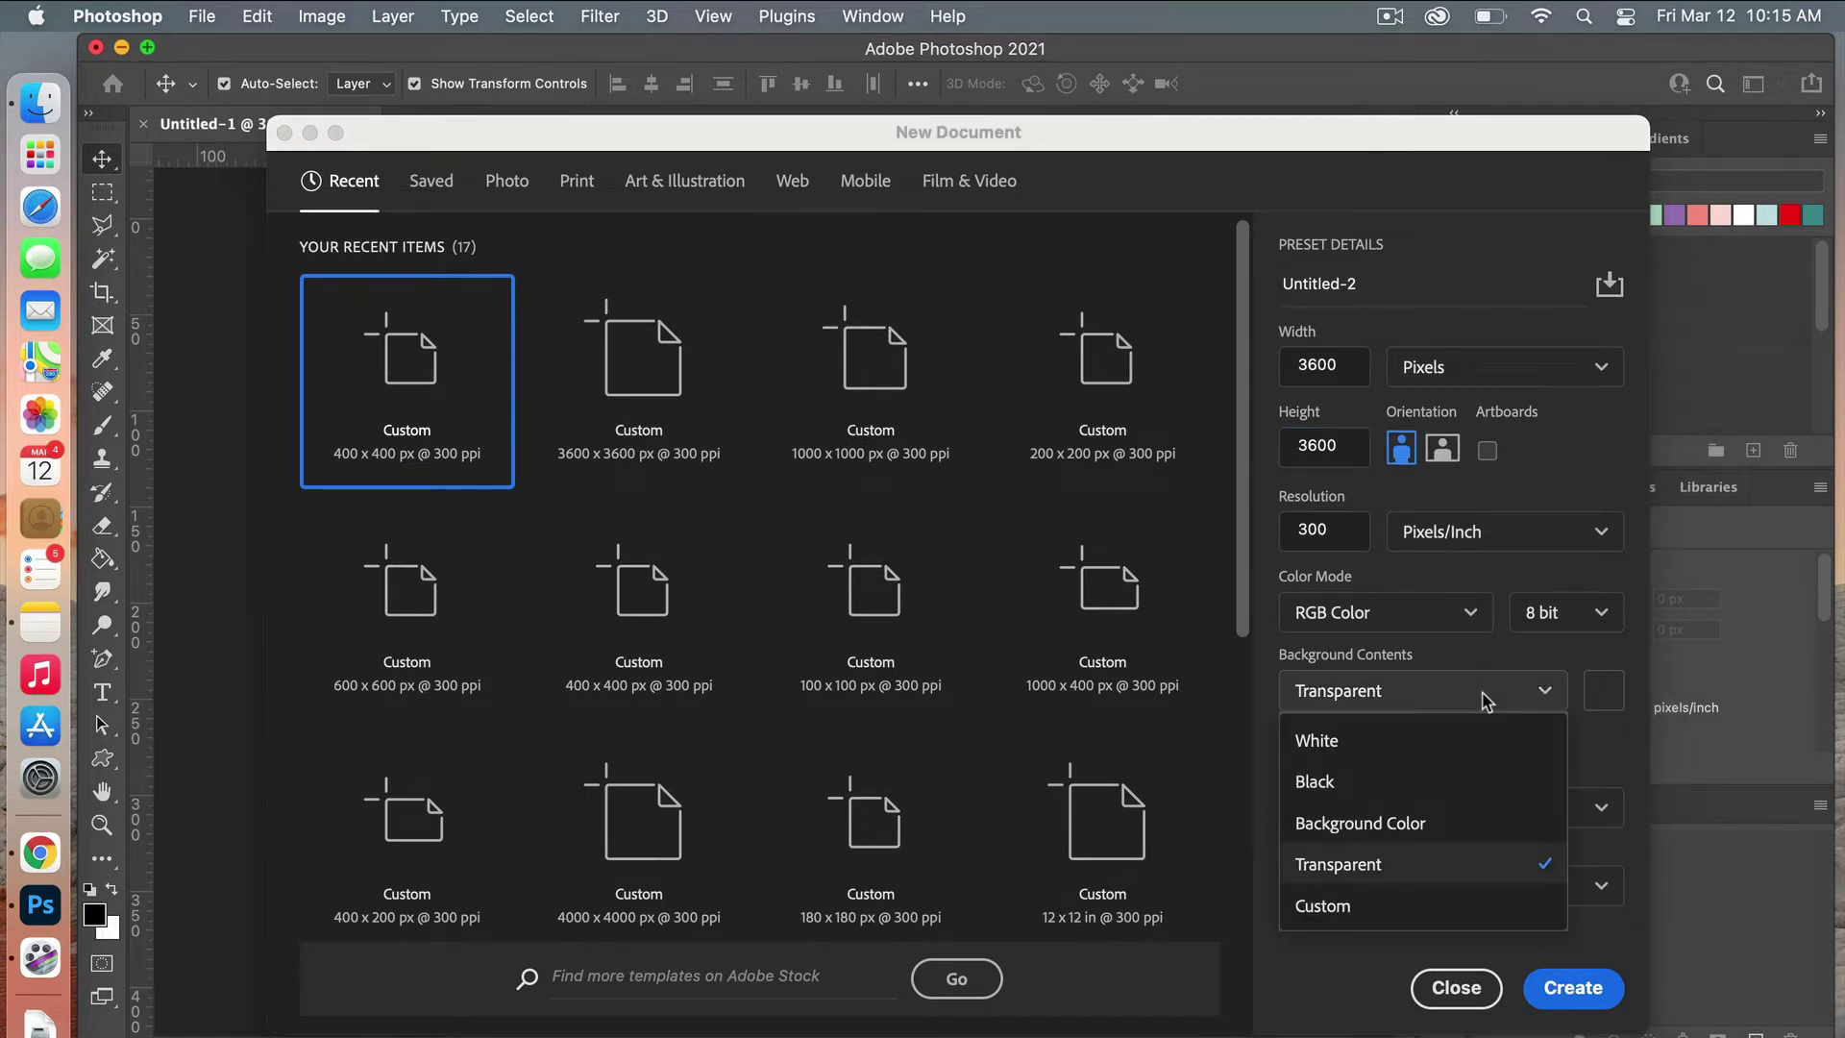
{"action": "left_click", "coordinate": [1393, 745]}
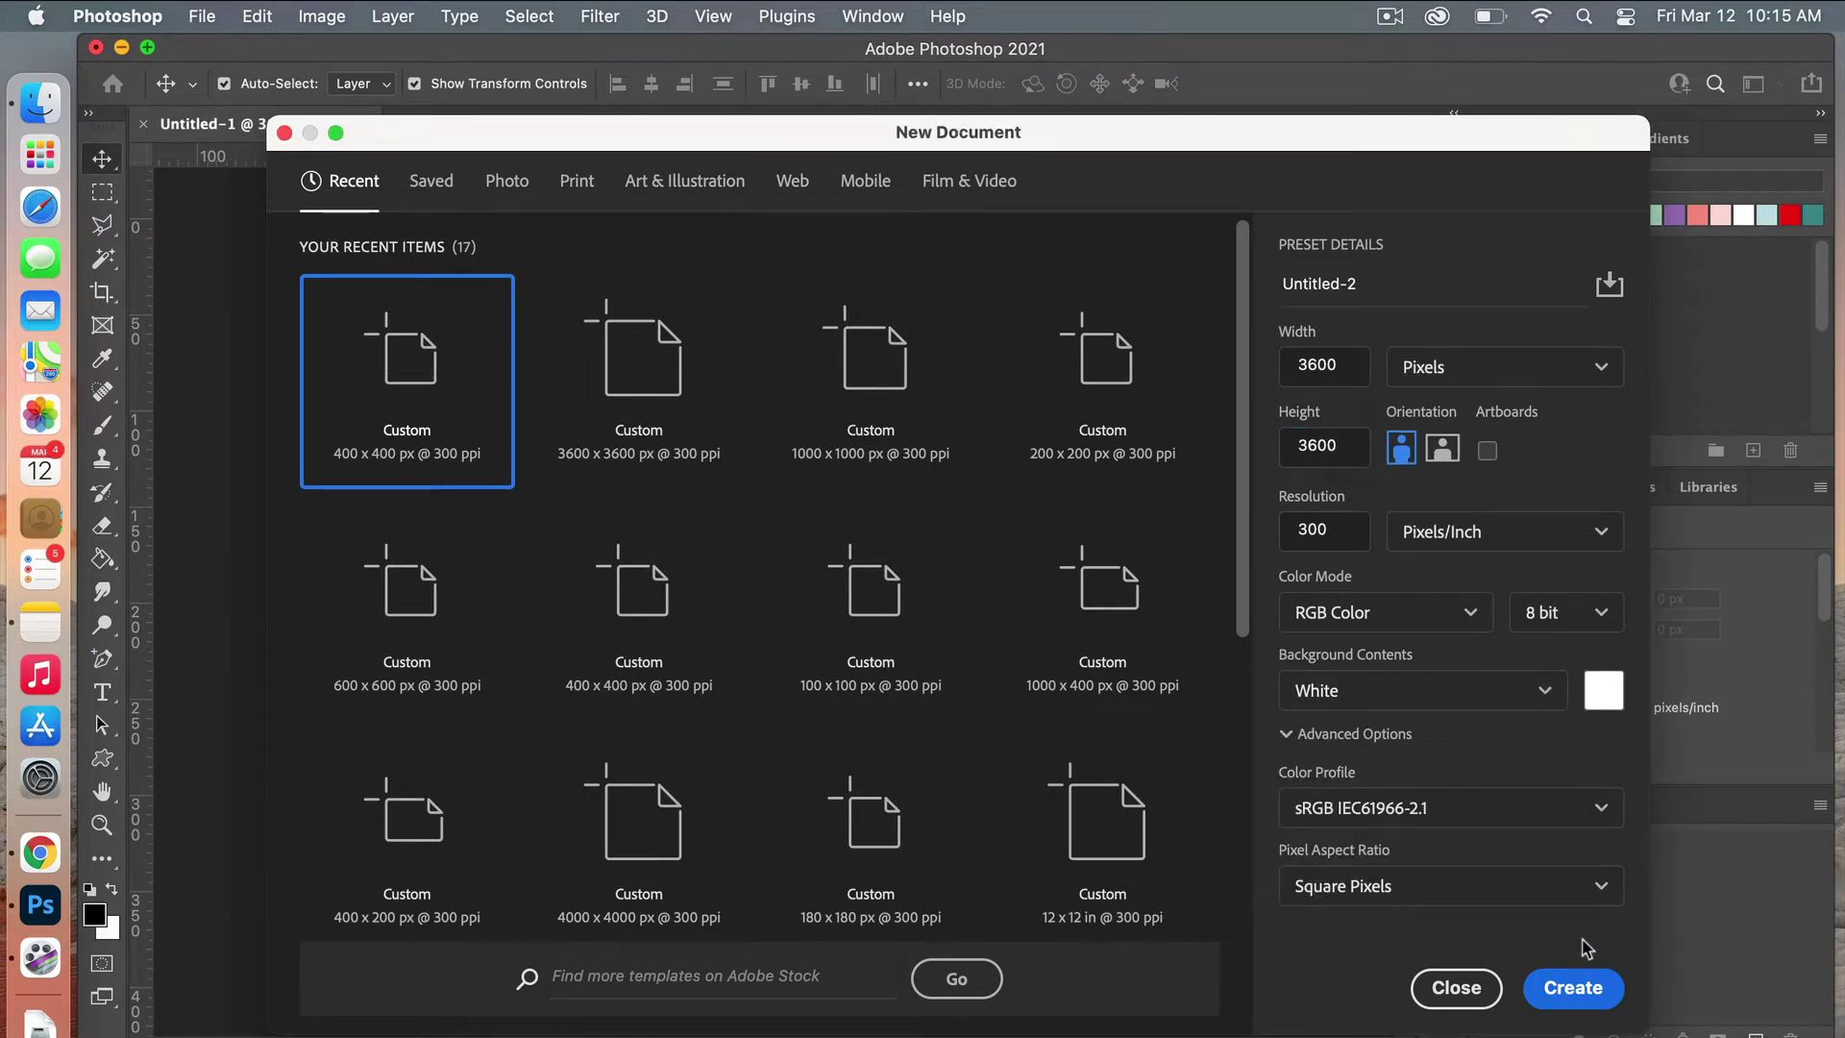
{"action": "left_click", "coordinate": [1592, 992]}
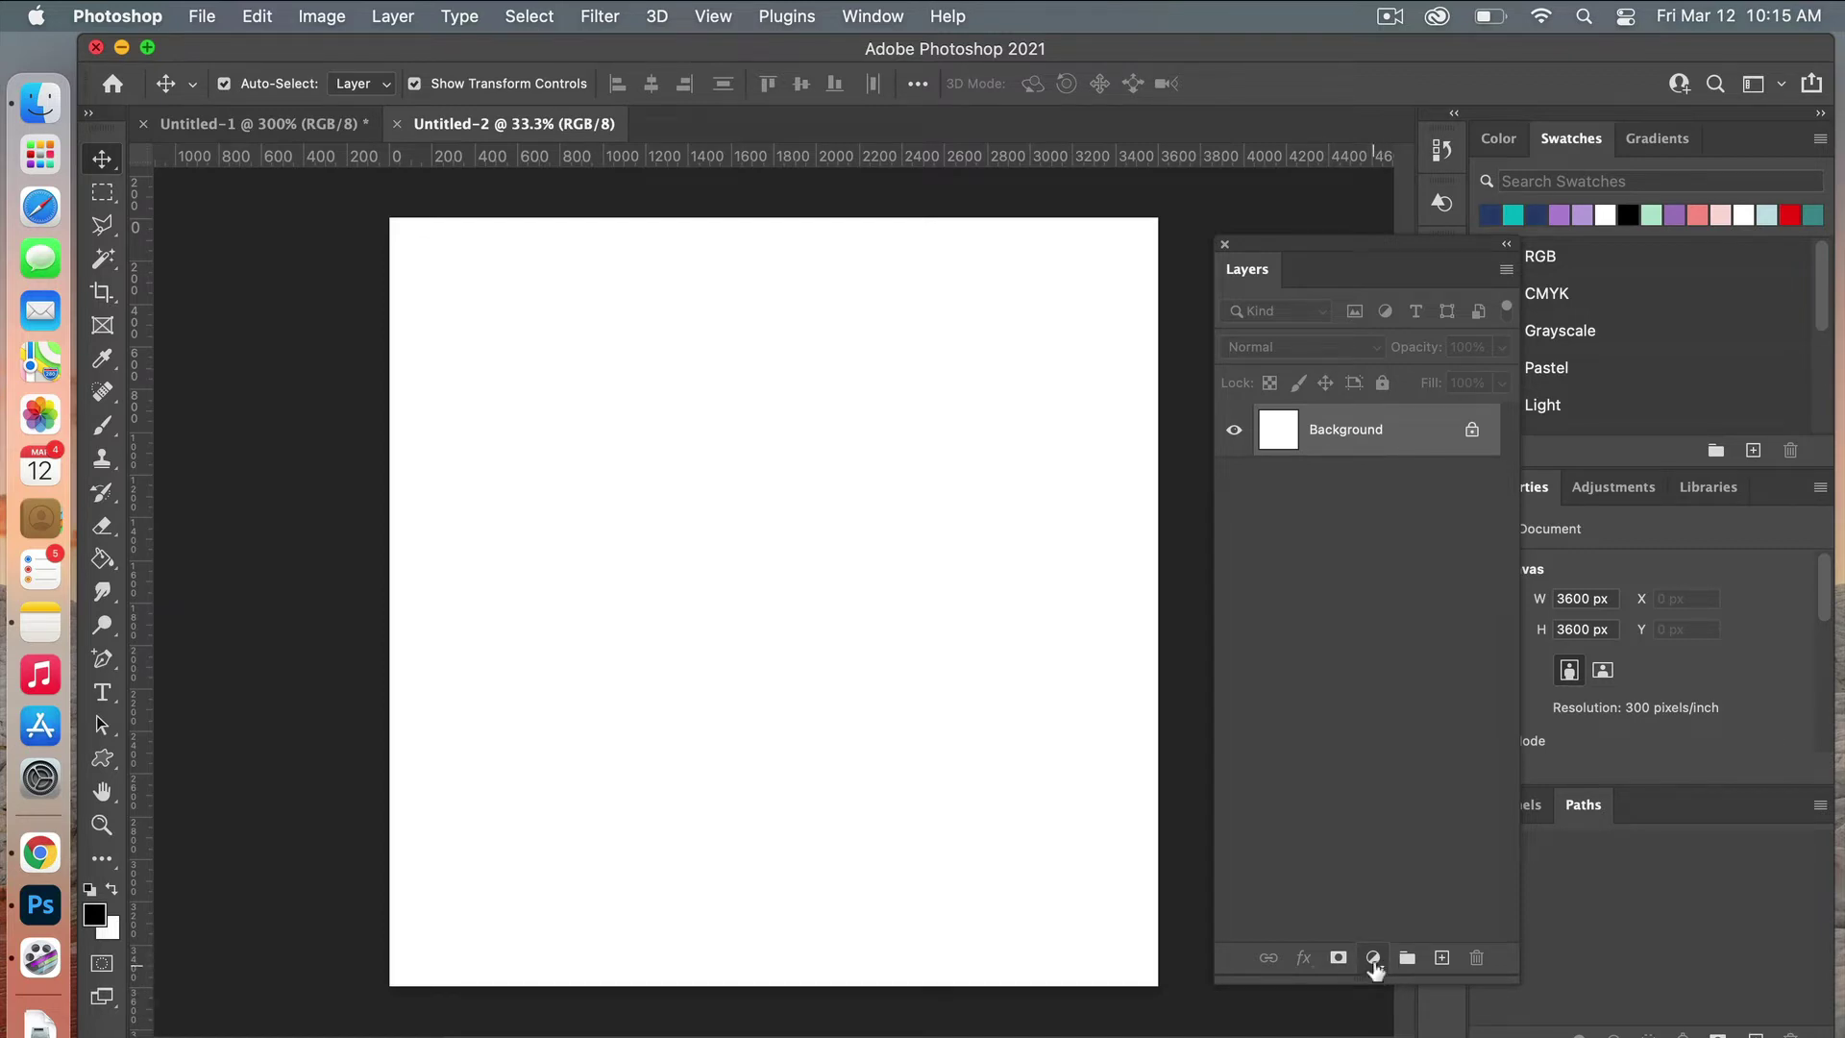
Step: Add a Pattern fill layer using the newly defined heart pattern at 100% scale and 0° angle, snapped to the origin
{"action": "left_click", "coordinate": [1374, 959]}
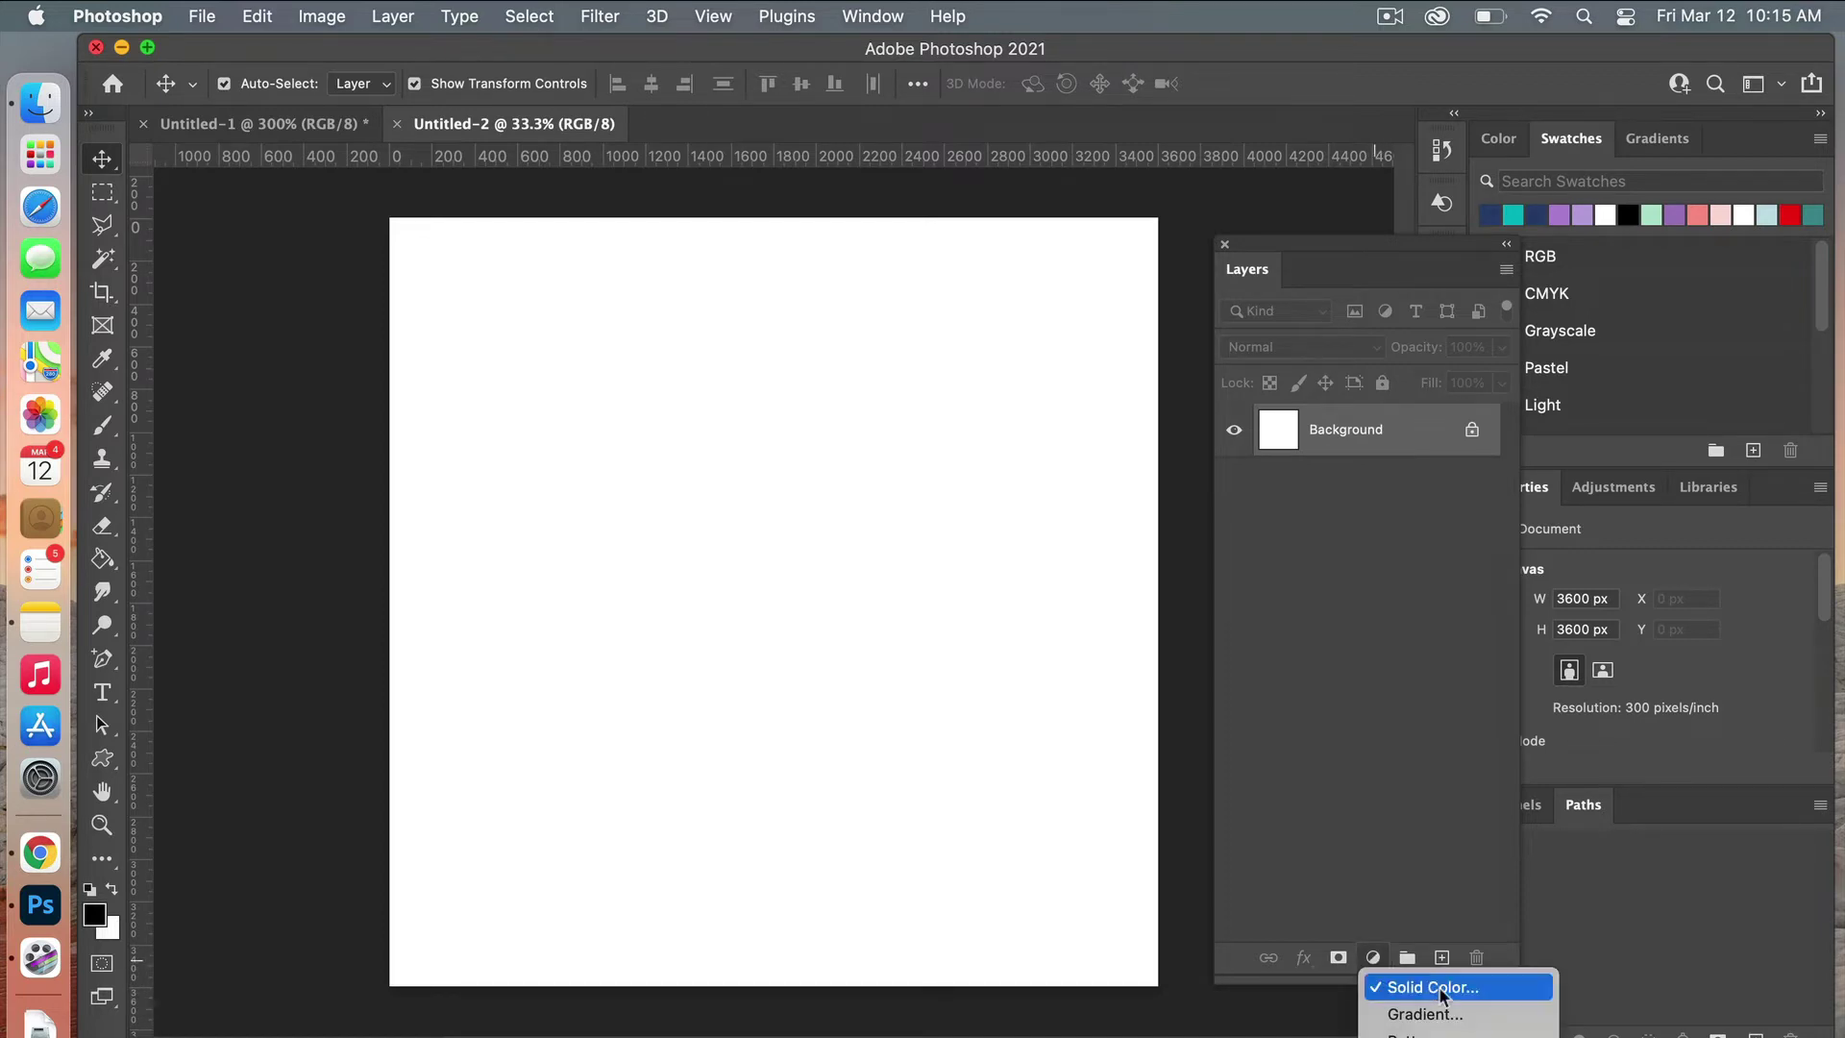
{"action": "left_click", "coordinate": [1458, 1033]}
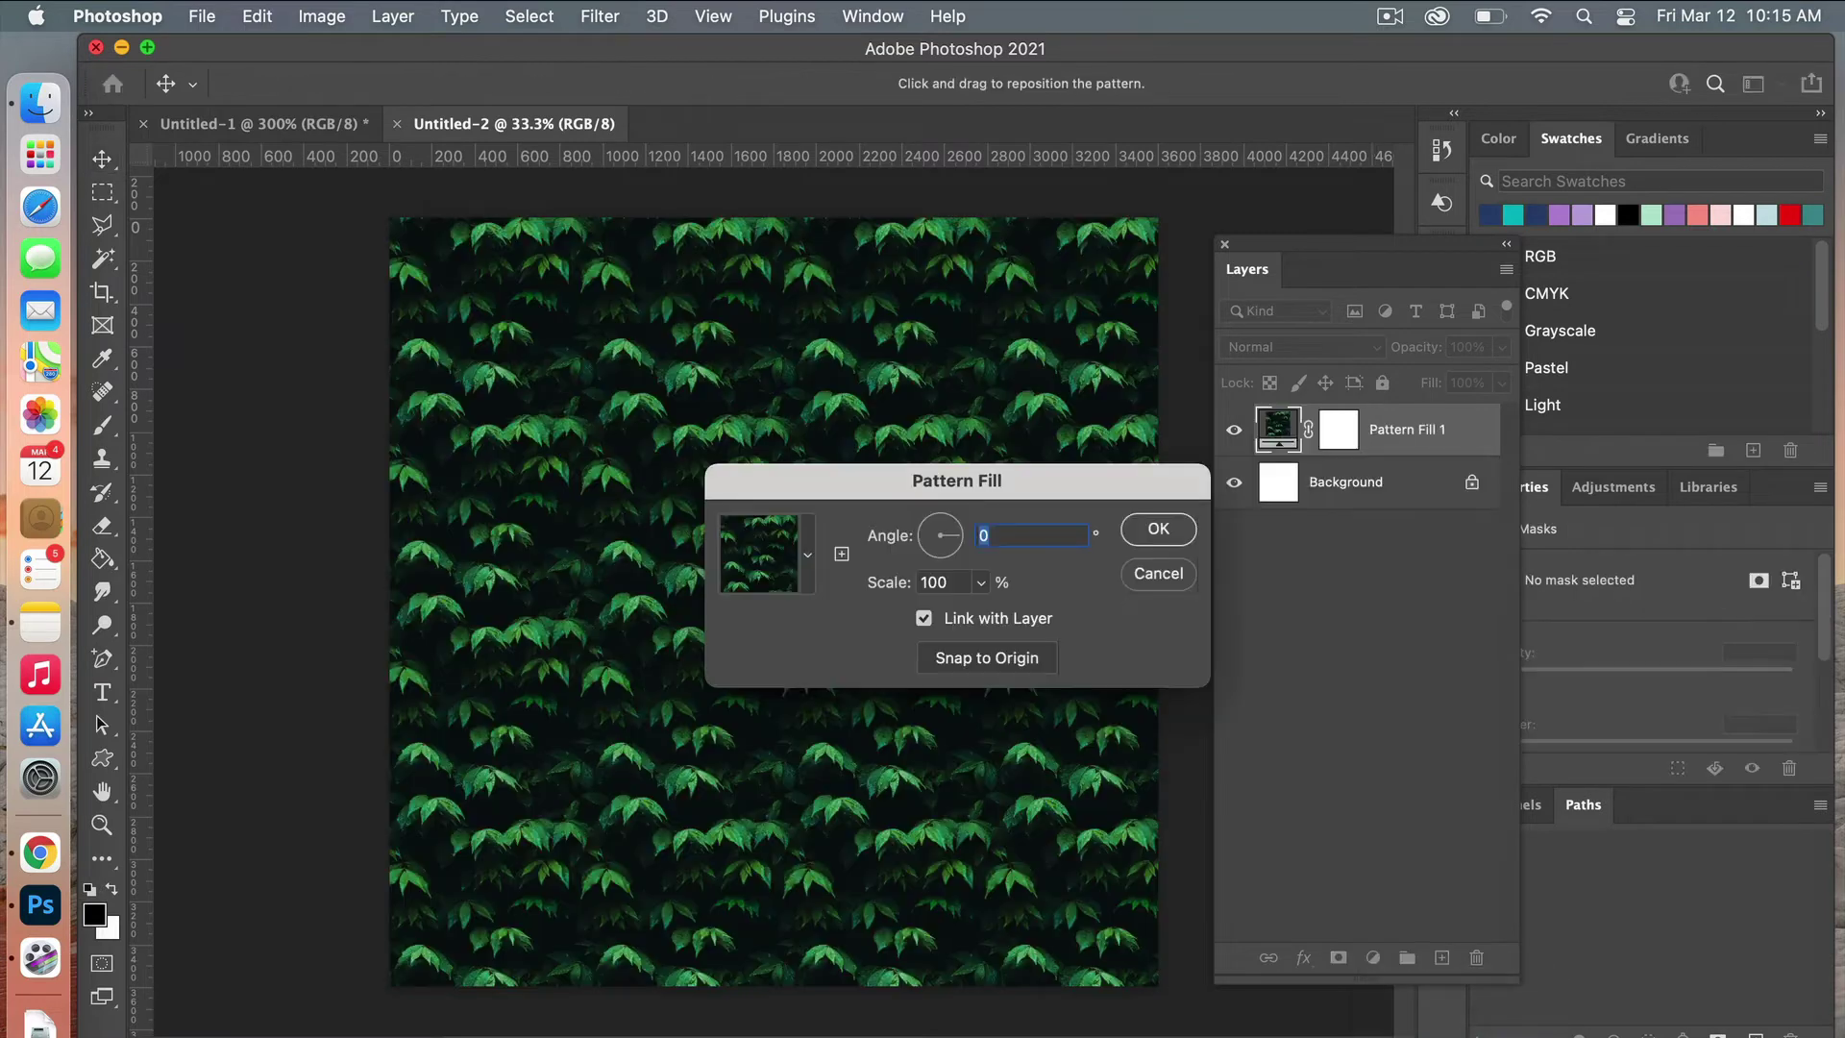
{"action": "left_click", "coordinate": [810, 550]}
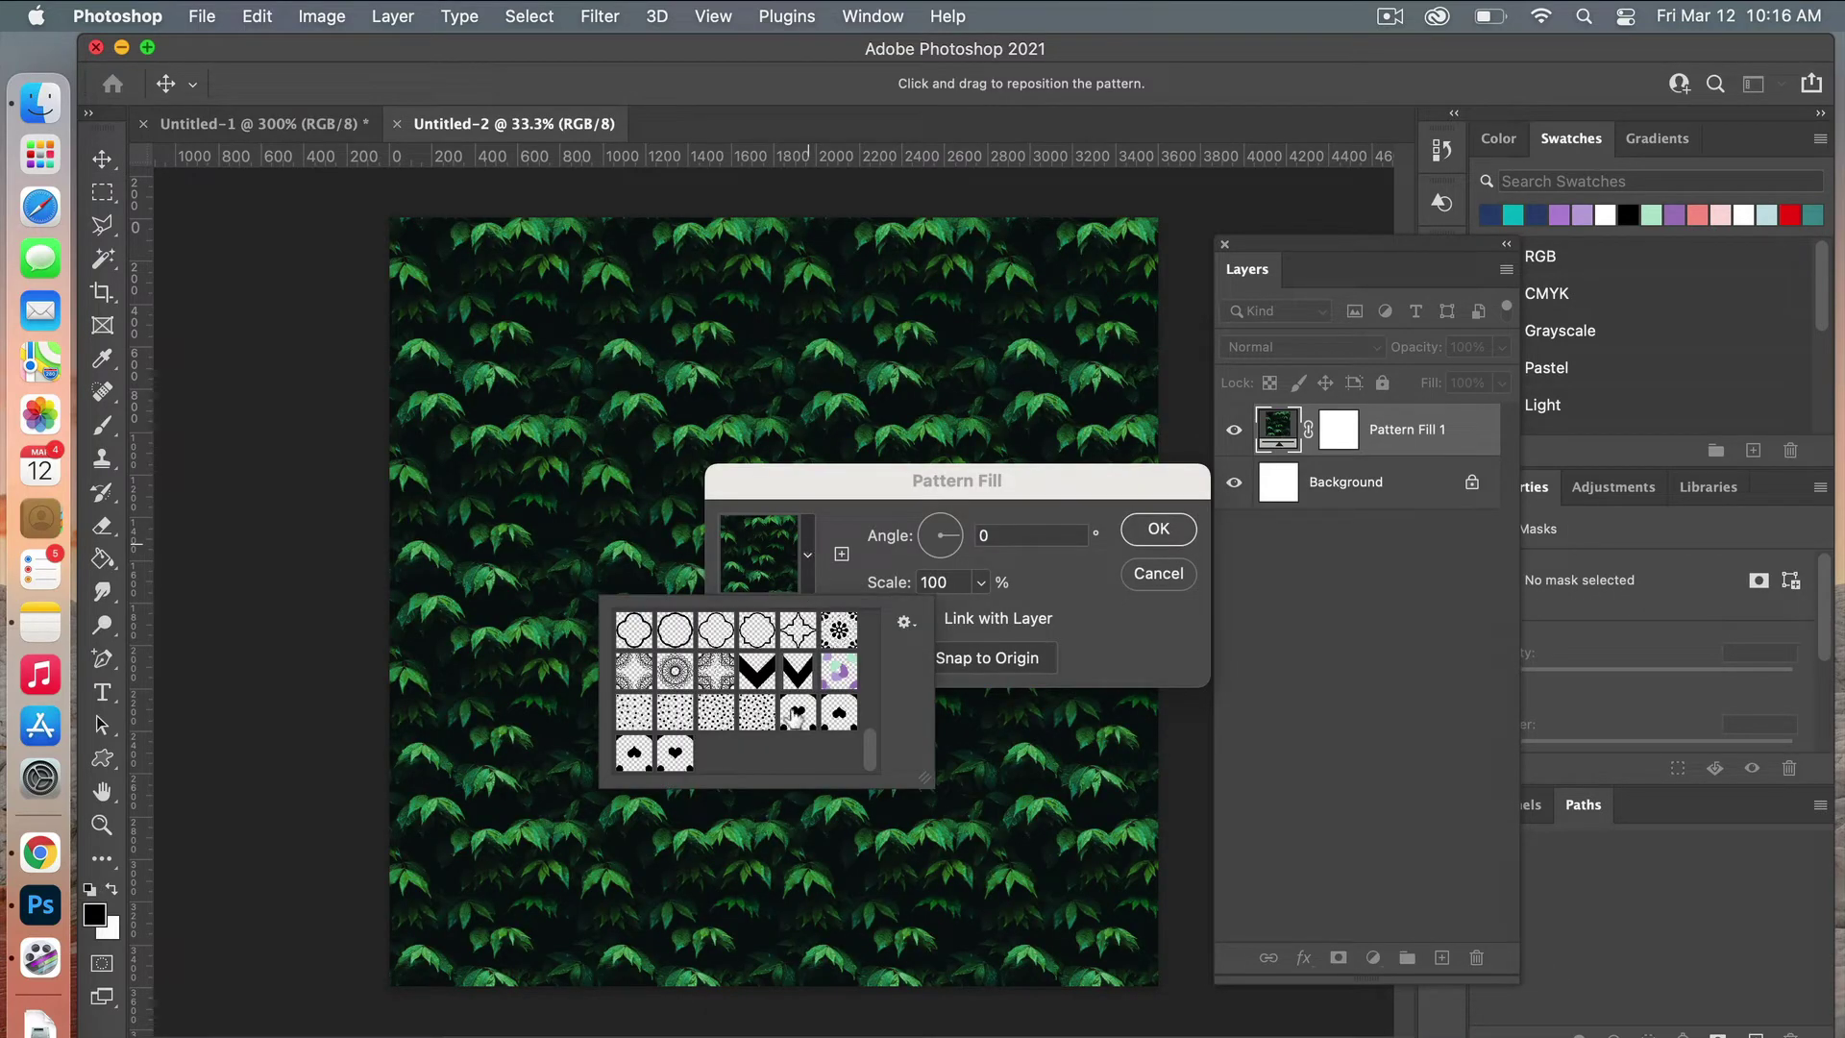
{"action": "left_click", "coordinate": [674, 753]}
{"action": "left_click", "coordinate": [1086, 596]}
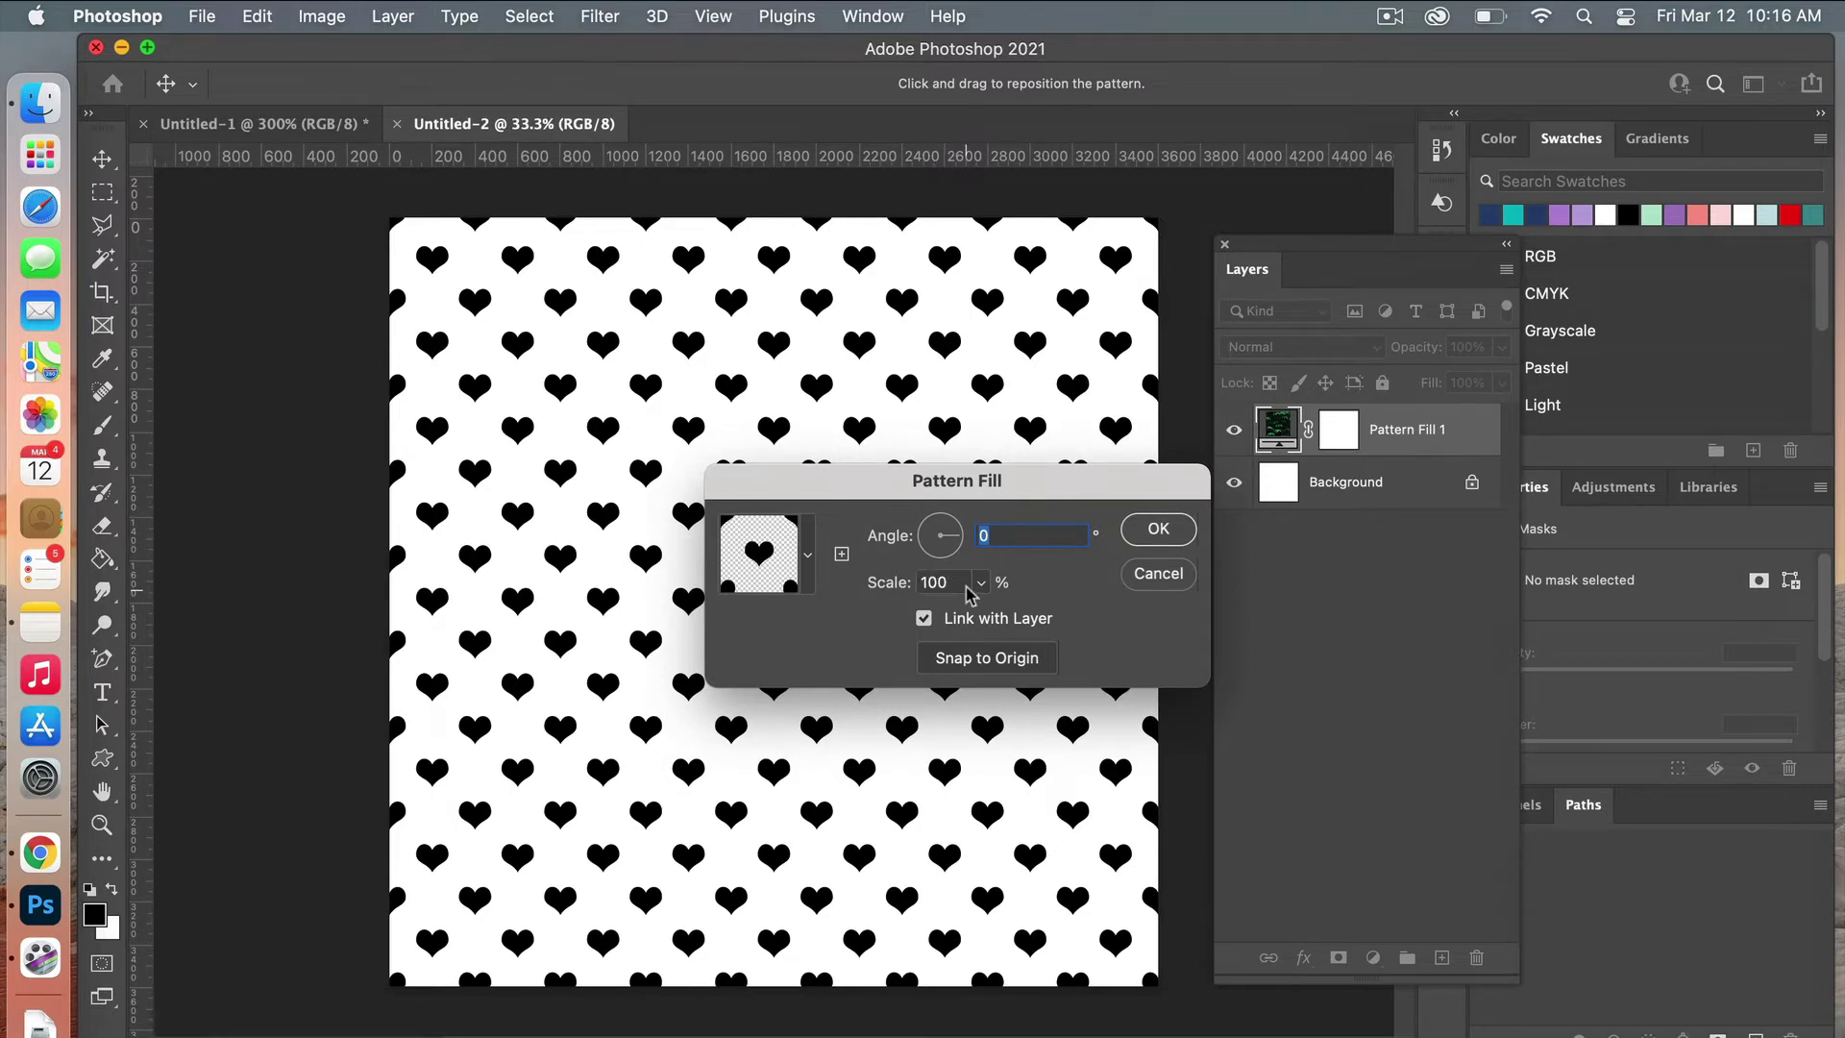
{"action": "mouse_move", "coordinate": [848, 378]}
{"action": "left_mouse_down"}
{"action": "mouse_move", "coordinate": [940, 383]}
{"action": "mouse_move", "coordinate": [916, 255]}
{"action": "mouse_move", "coordinate": [823, 321]}
{"action": "mouse_move", "coordinate": [810, 365]}
{"action": "mouse_move", "coordinate": [903, 389]}
{"action": "mouse_move", "coordinate": [834, 412]}
{"action": "mouse_move", "coordinate": [855, 384]}
{"action": "left_mouse_up"}
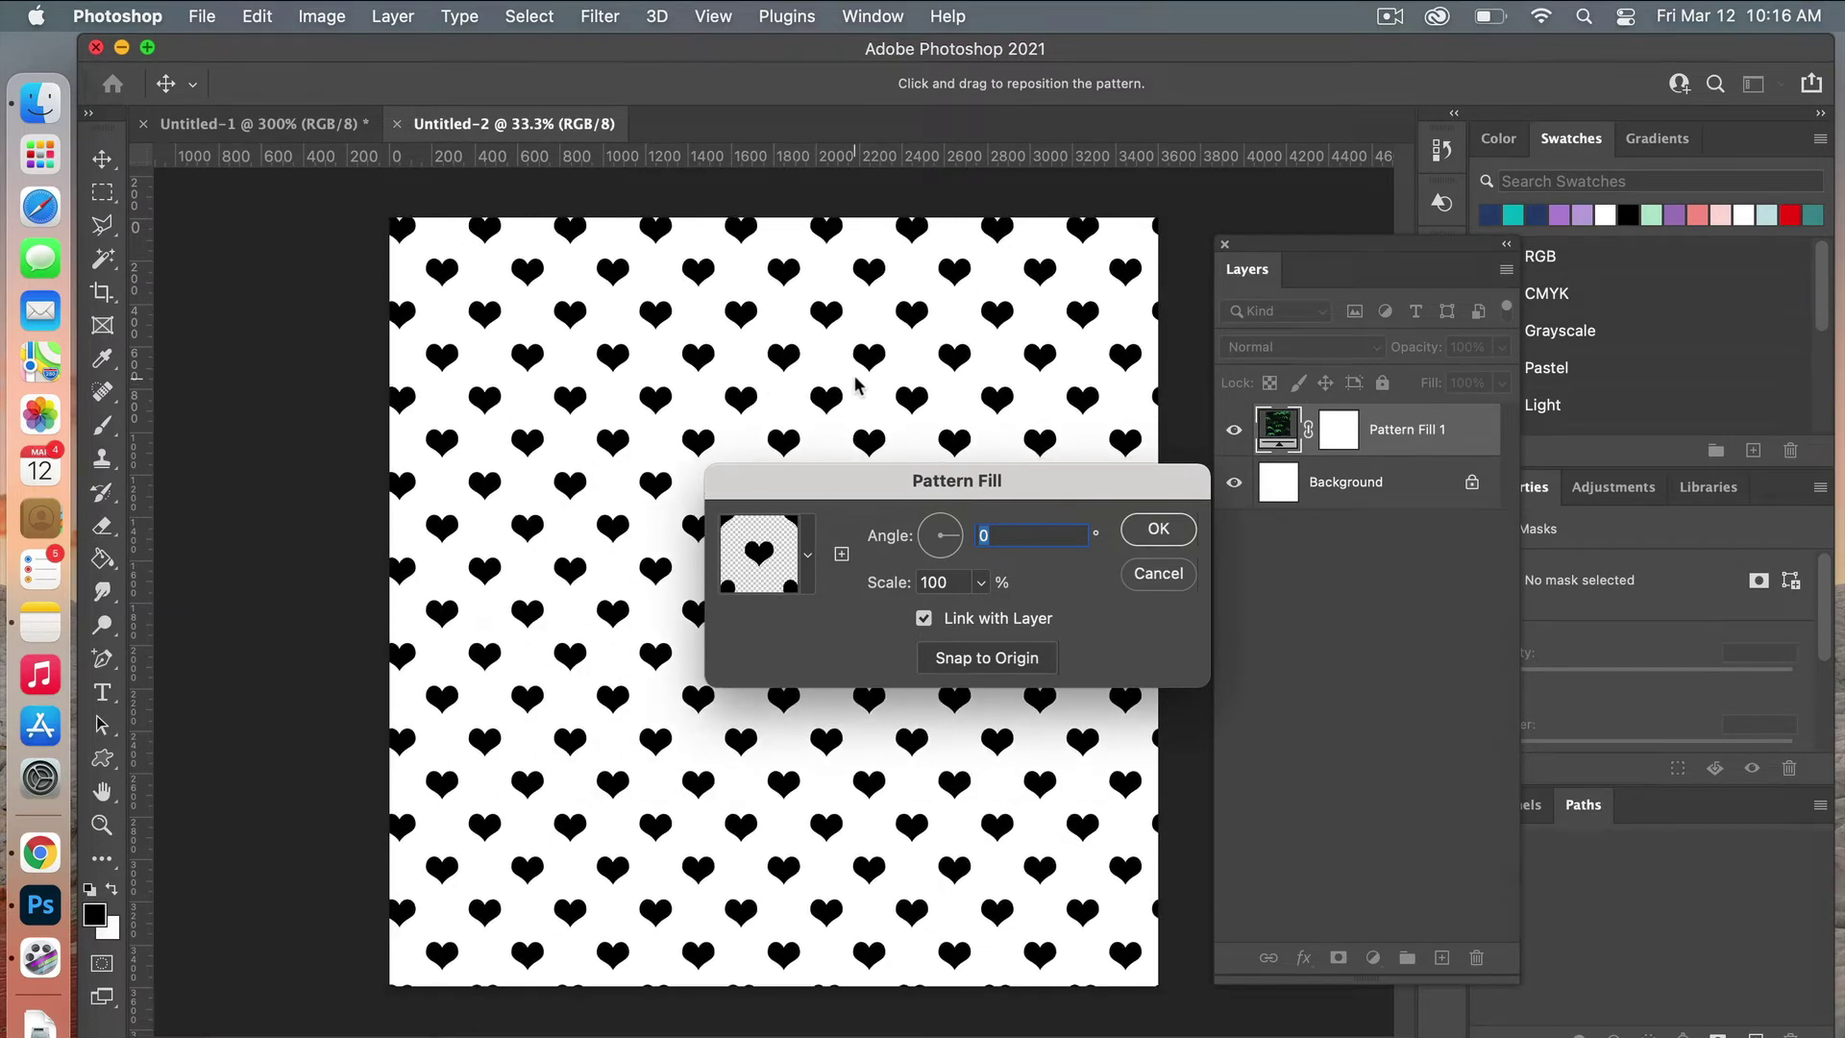
{"action": "left_click", "coordinate": [1045, 663]}
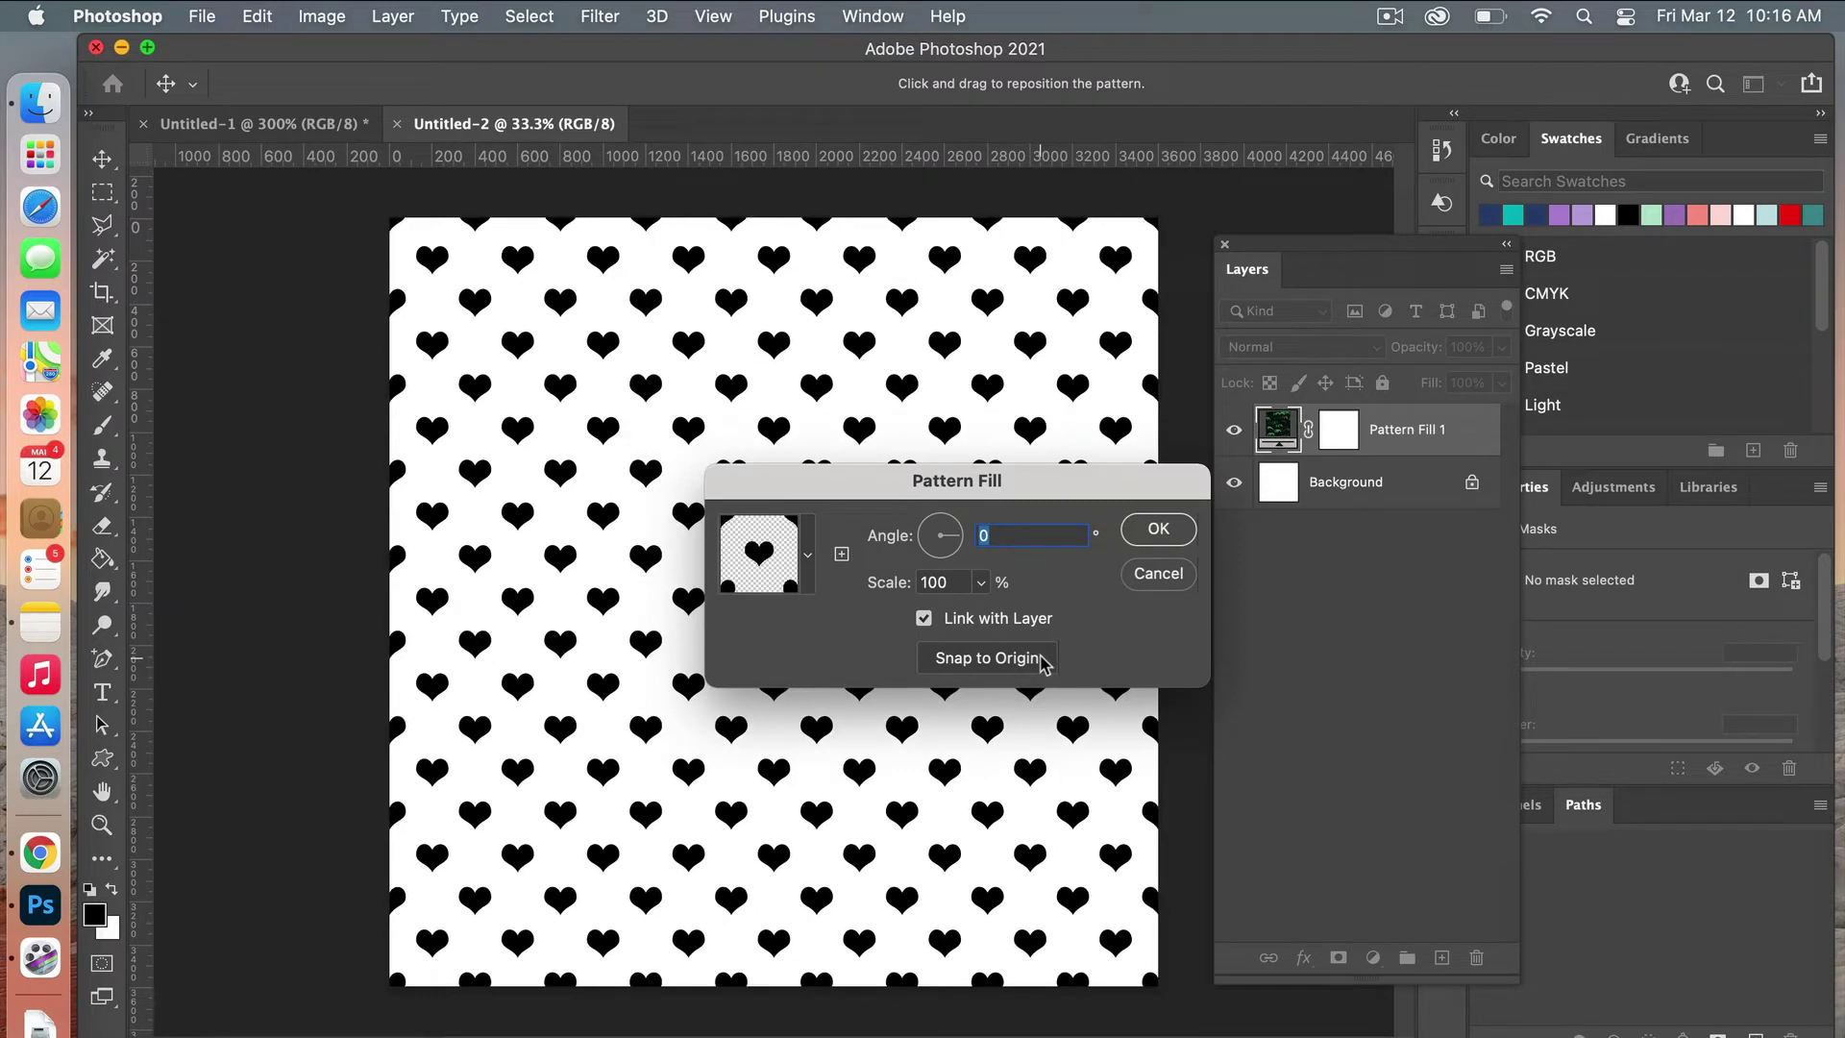
{"action": "left_click", "coordinate": [1158, 529]}
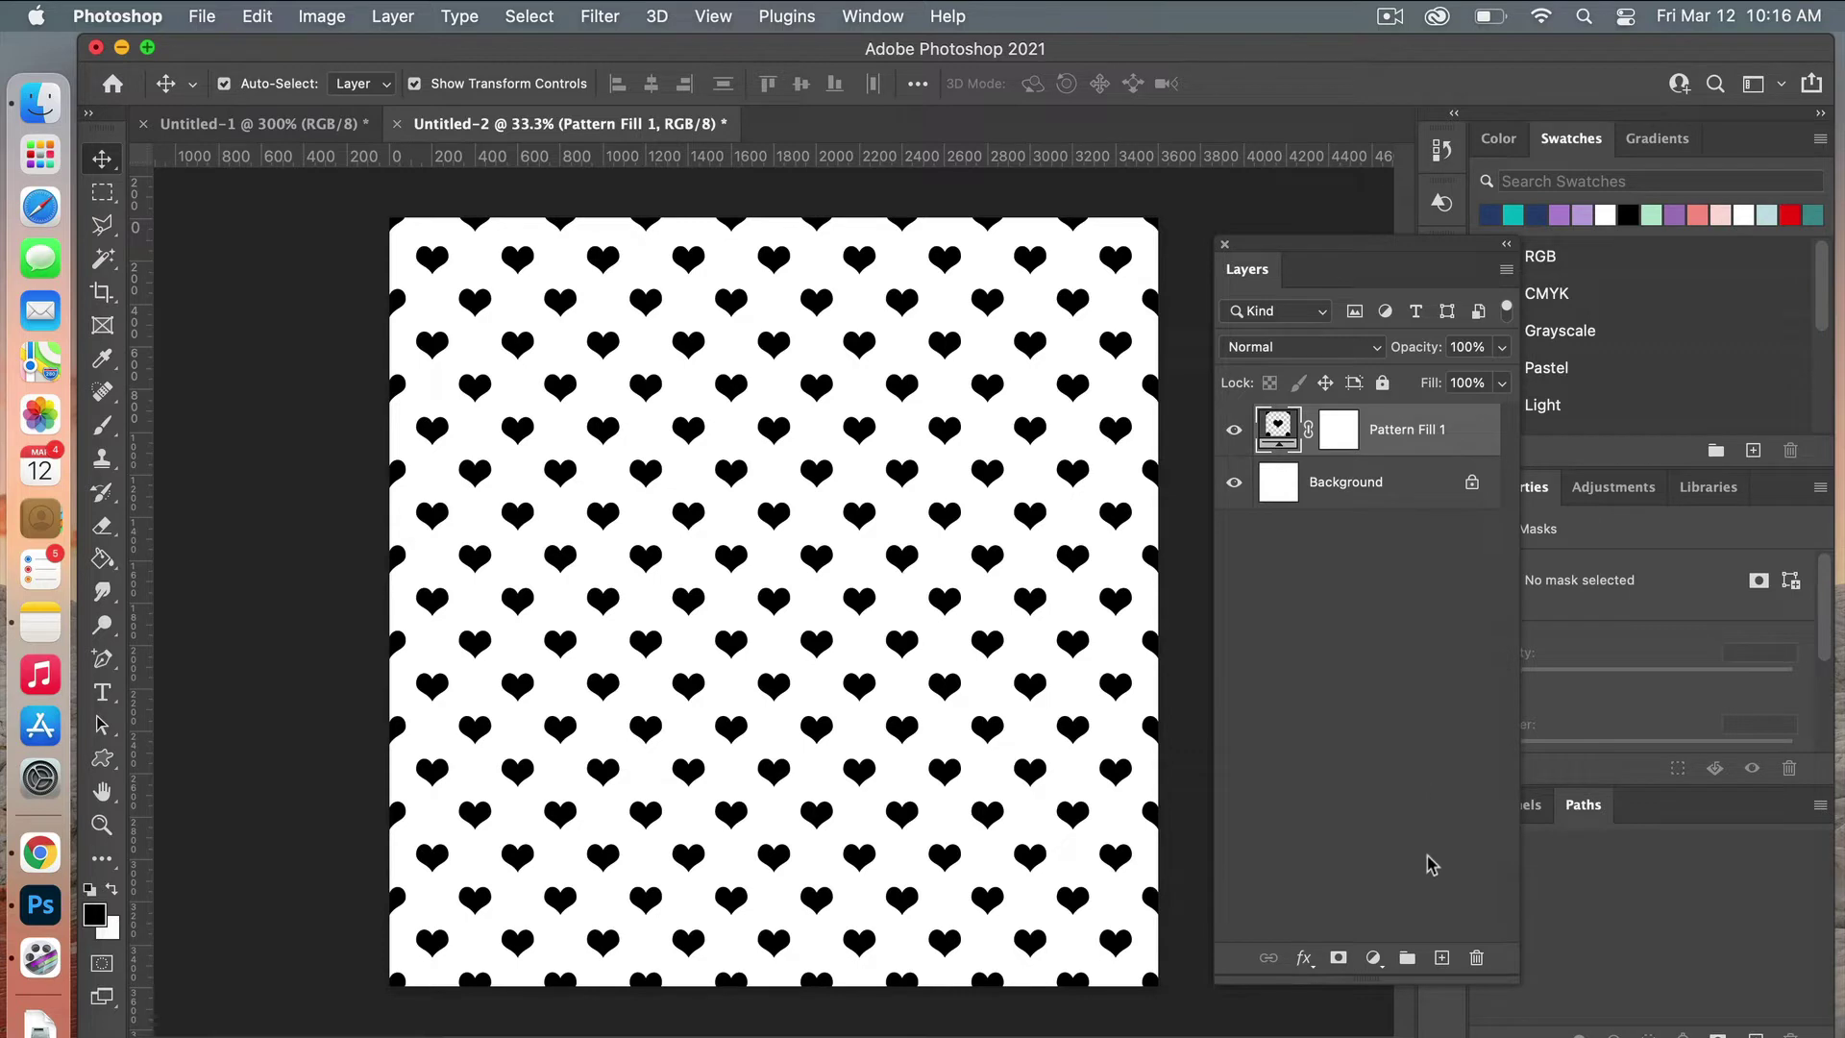
Step: Add a Solid Color fill layer above the heart pattern using the purple swatch, #b288d2
{"action": "left_click", "coordinate": [1373, 958]}
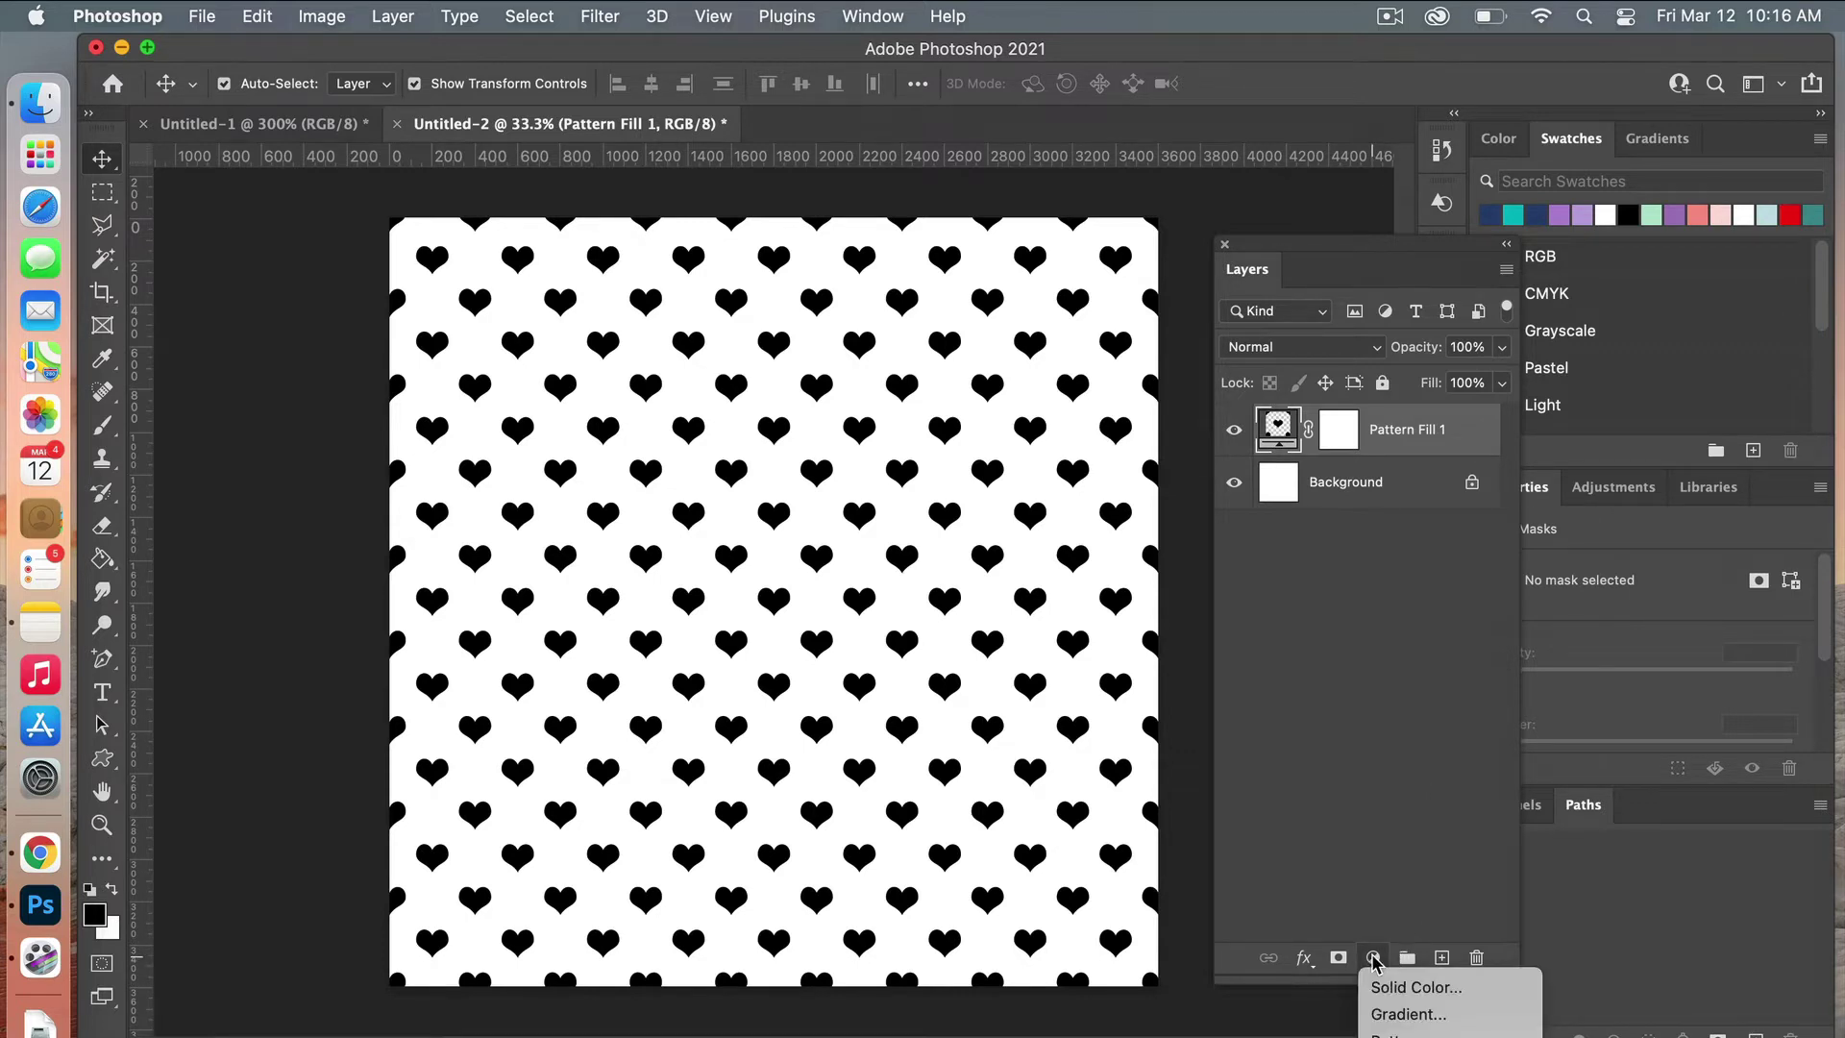
{"action": "left_click", "coordinate": [1477, 990]}
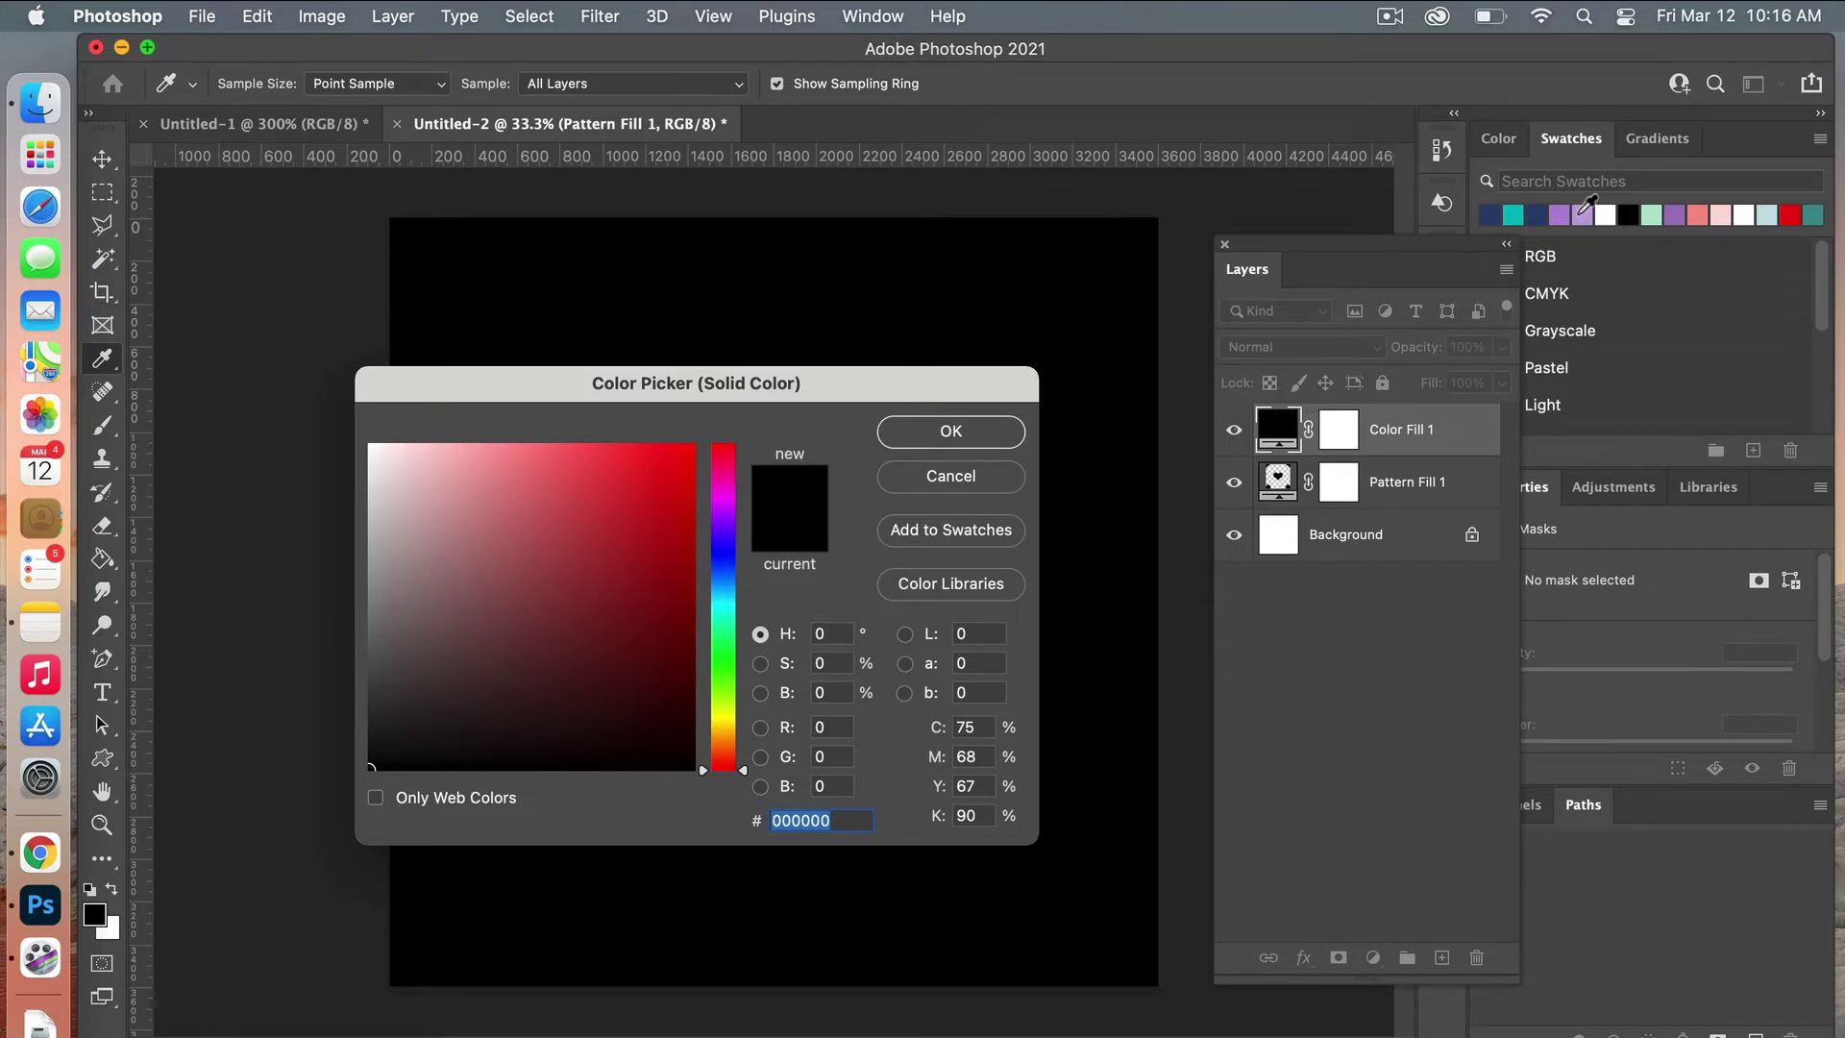
{"action": "left_click", "coordinate": [1569, 215]}
{"action": "left_click", "coordinate": [951, 432]}
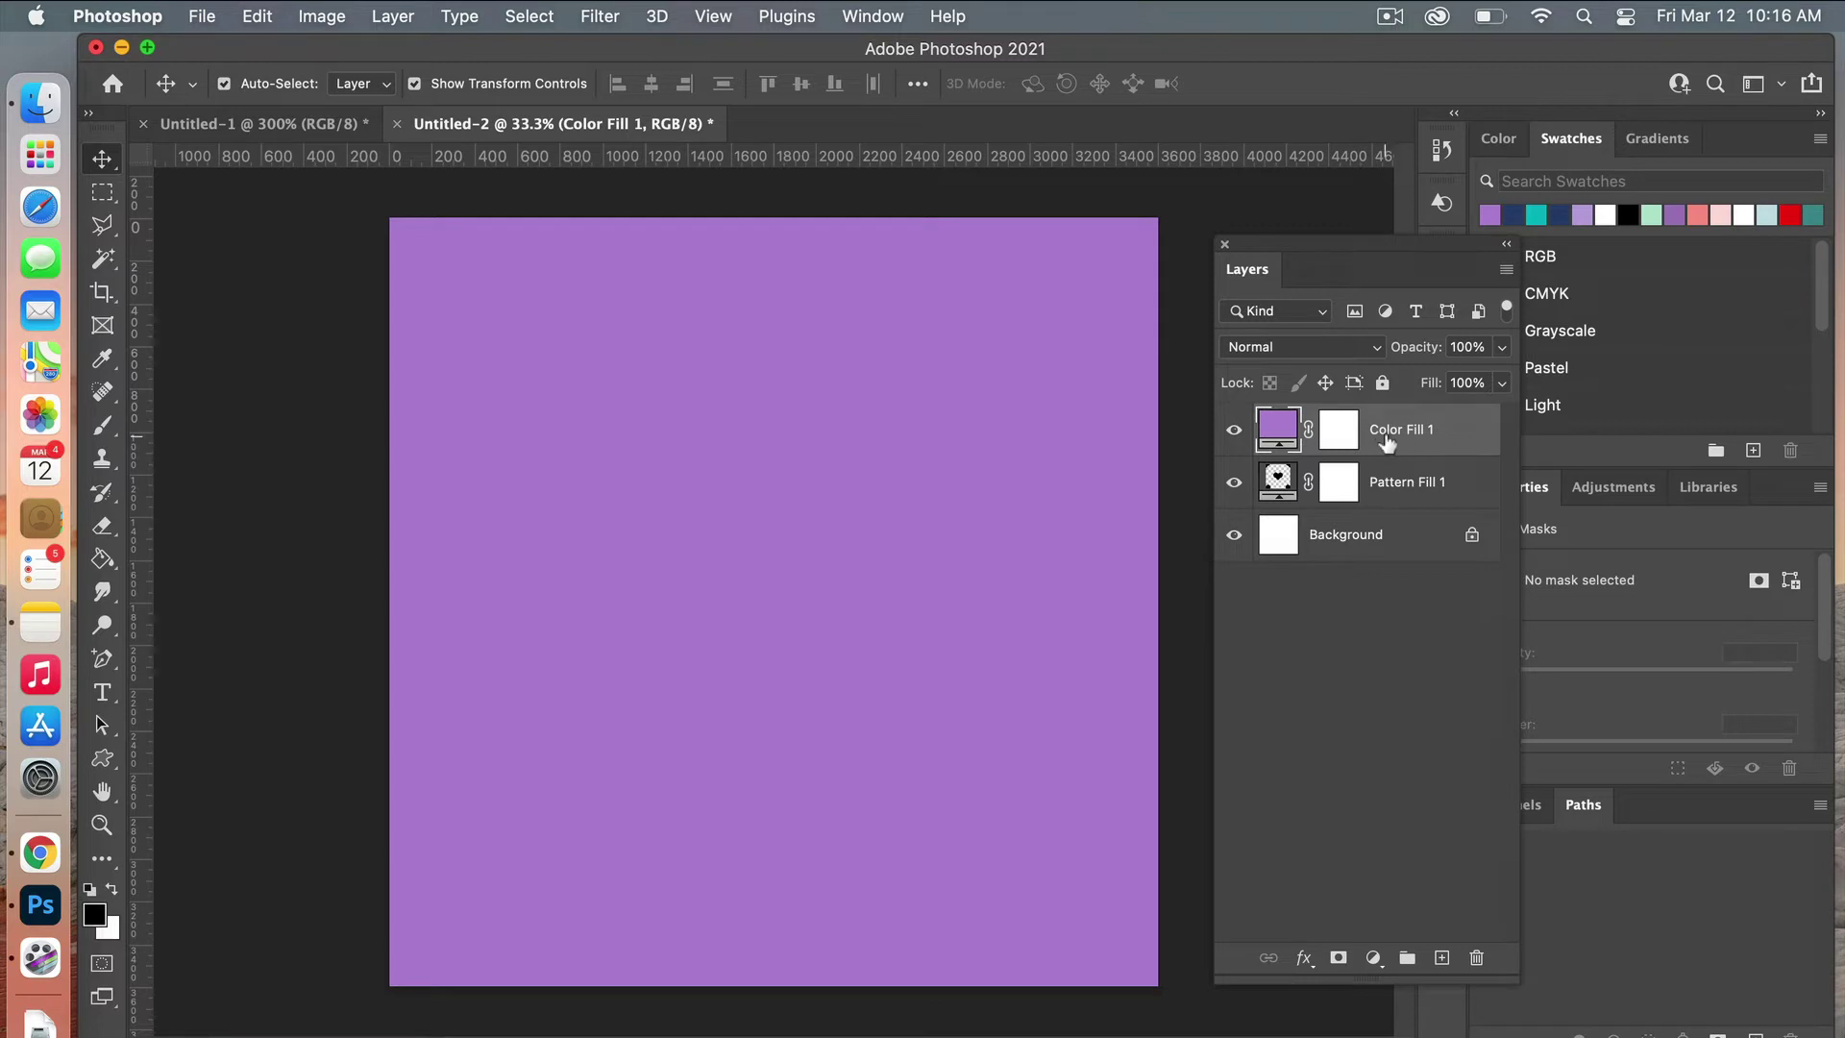
Step: Clip the purple color fill layer to the pattern fill layer below so it colors only the hearts
{"action": "right_click", "coordinate": [1386, 441]}
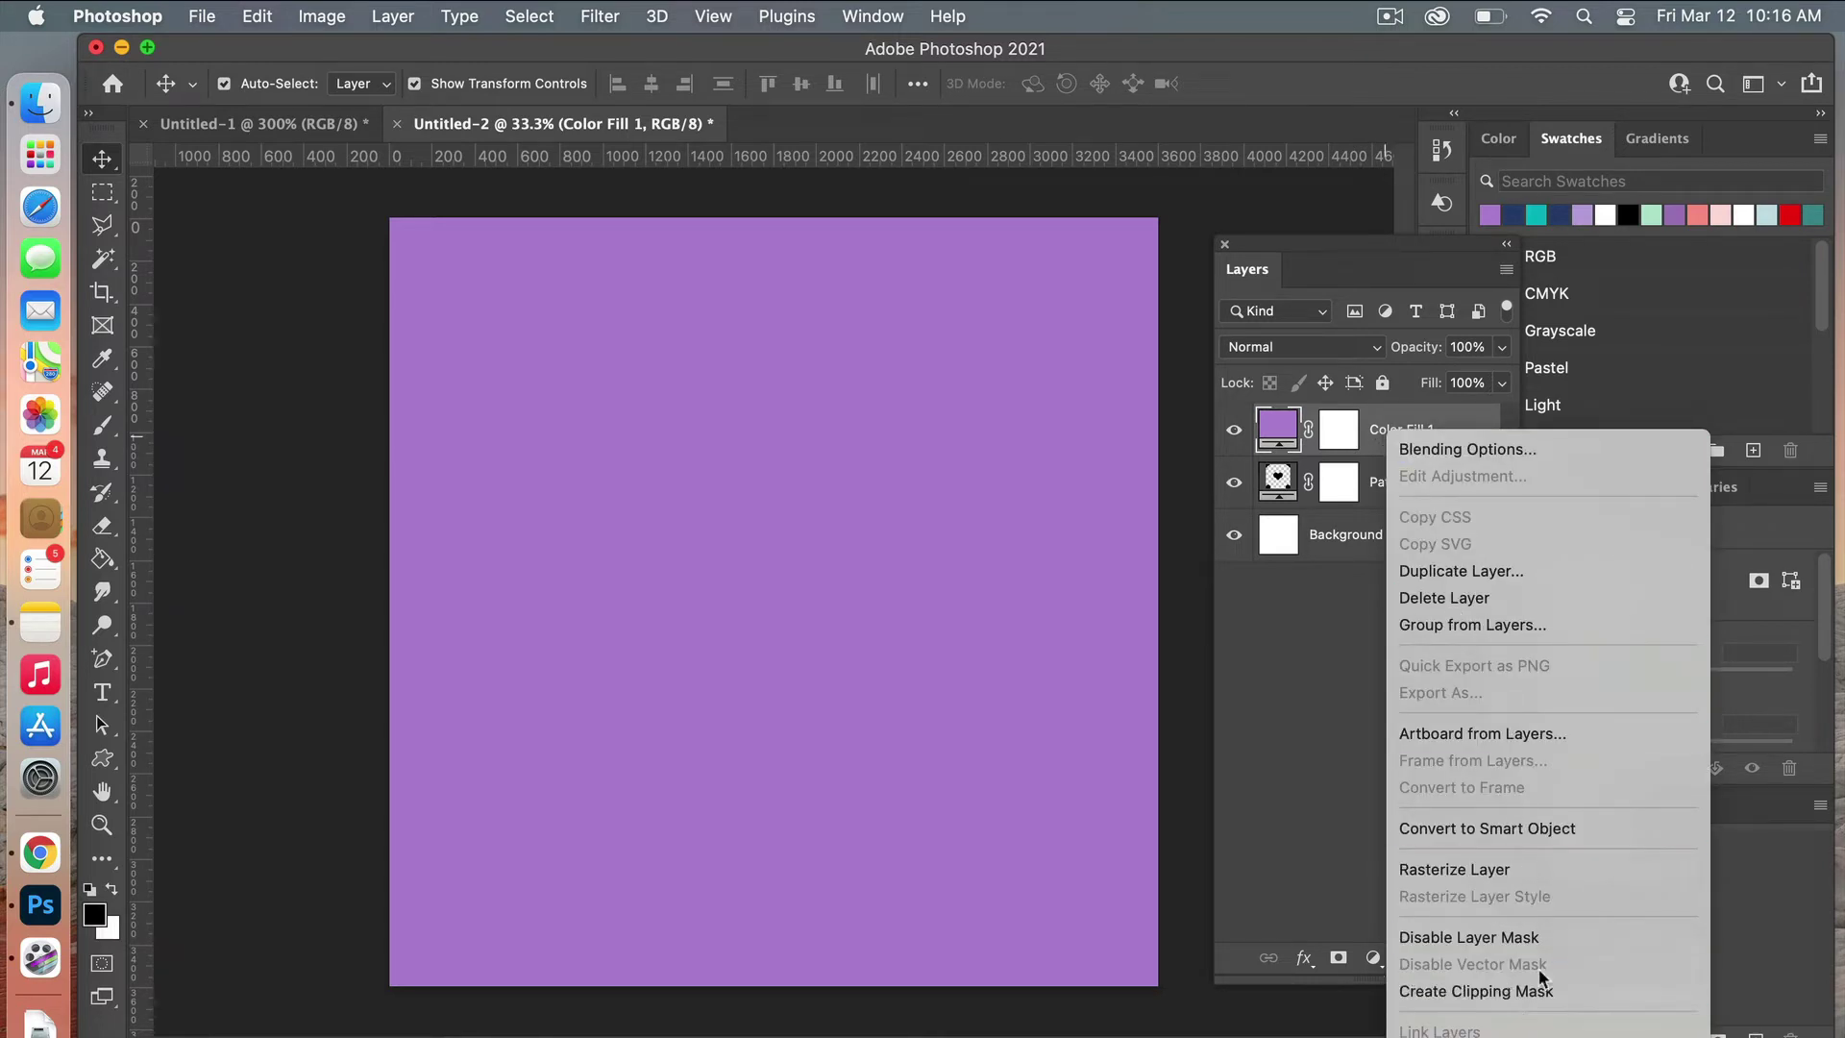
{"action": "left_click", "coordinate": [1380, 433]}
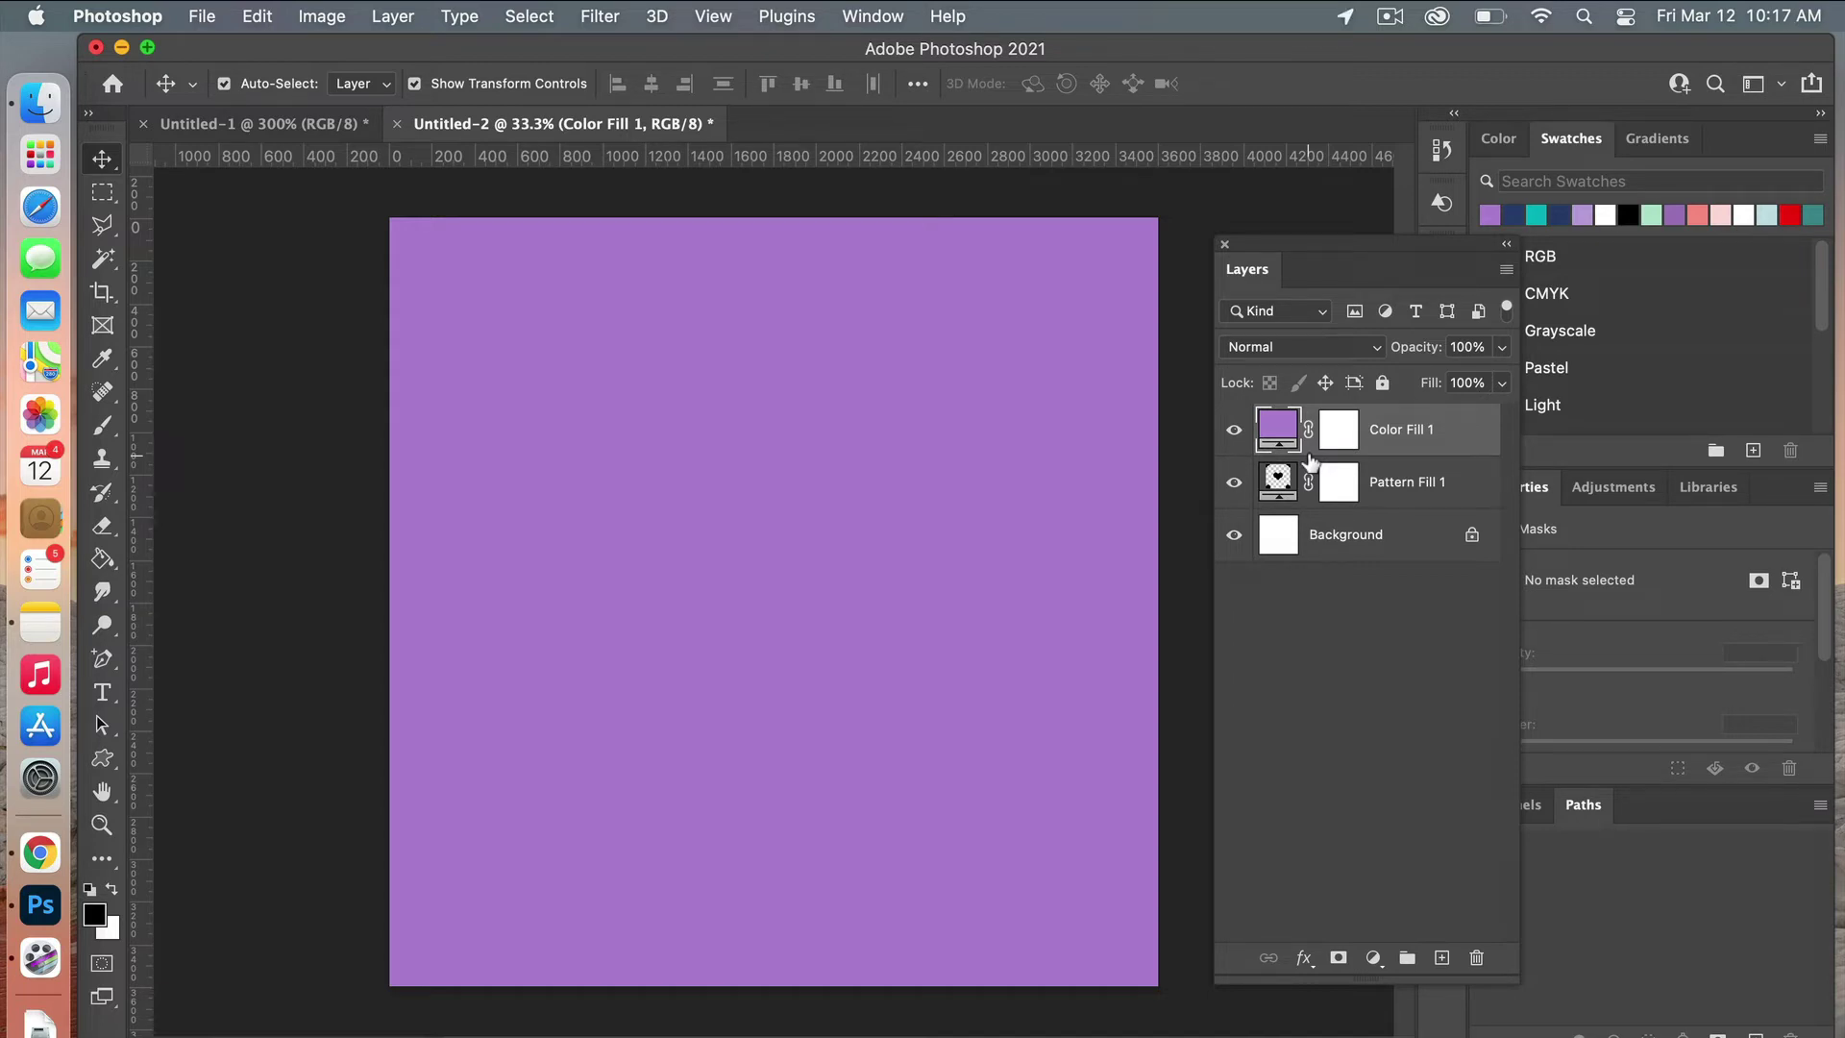
{"action": "left_click_drag", "start_coordinate": [1311, 463], "coordinate": [1309, 448]}
{"action": "left_click", "coordinate": [1308, 450], "text": "alt"}
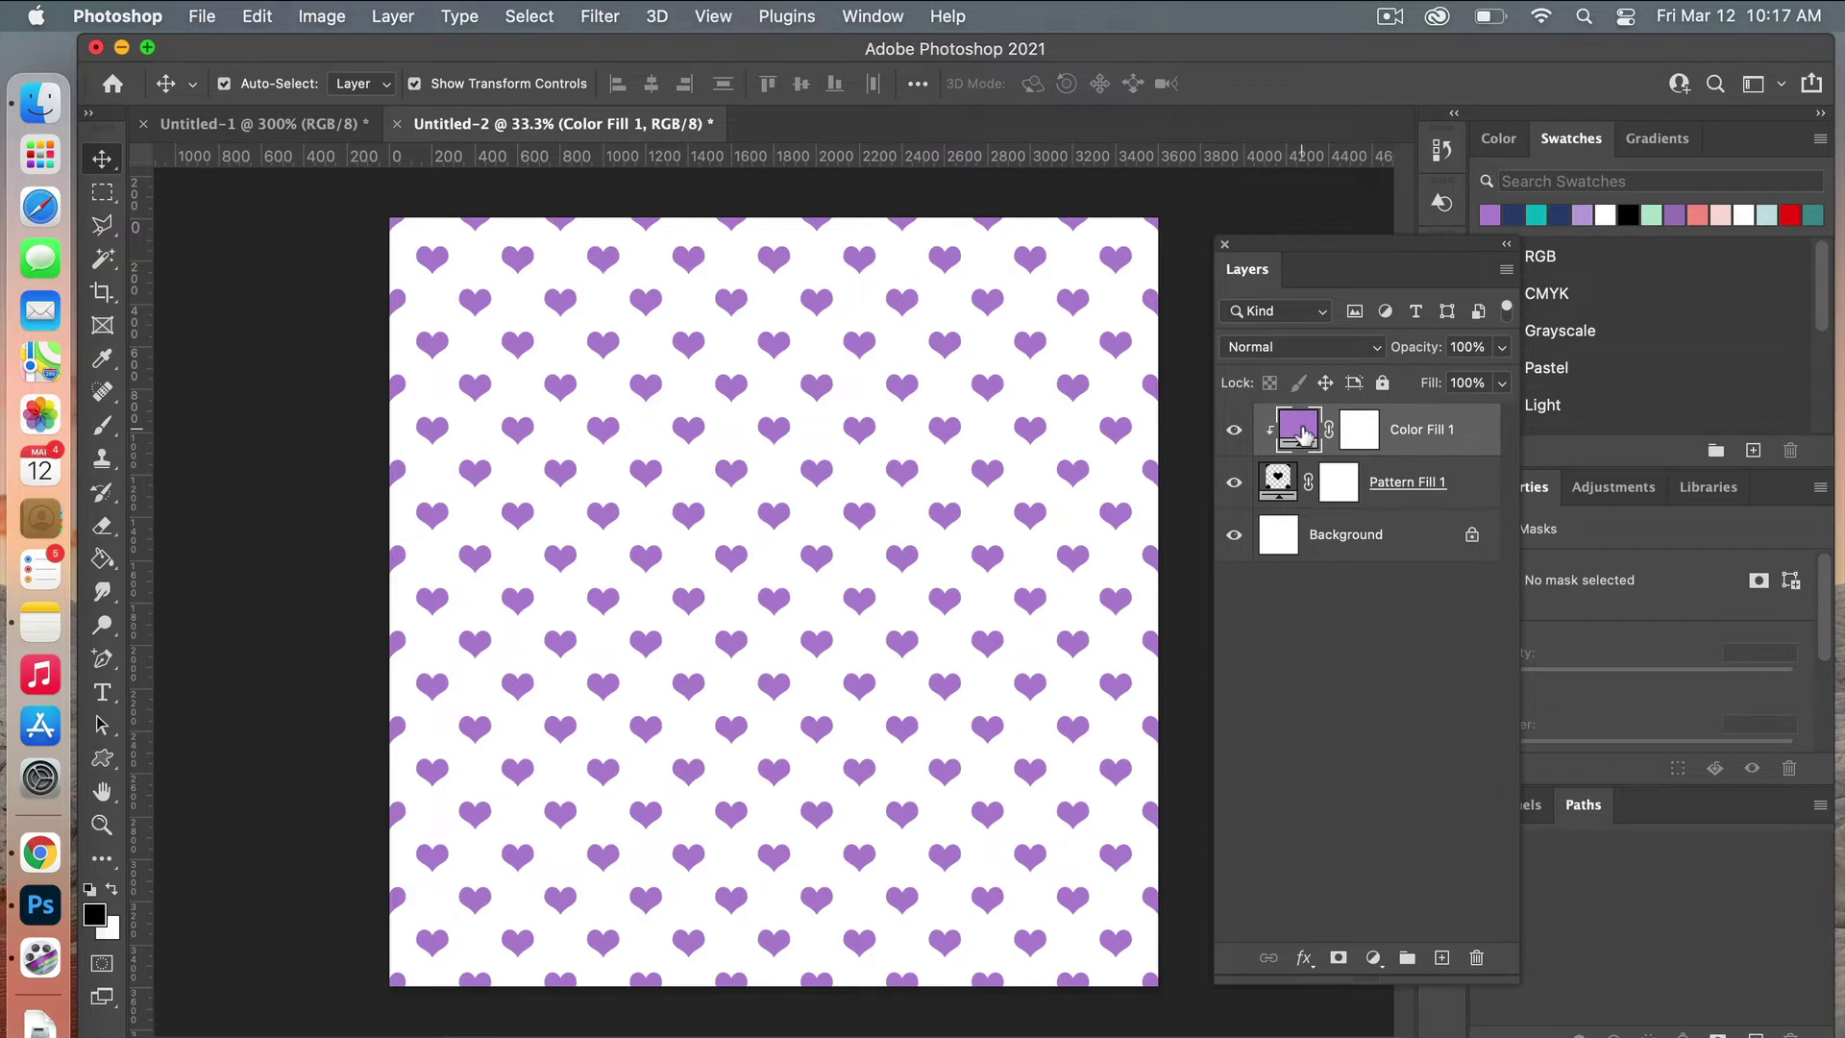
Step: Try the darker purple #613a7e for the hearts' color fill and restore the lighter purple swatch
{"action": "double_click", "coordinate": [1303, 436]}
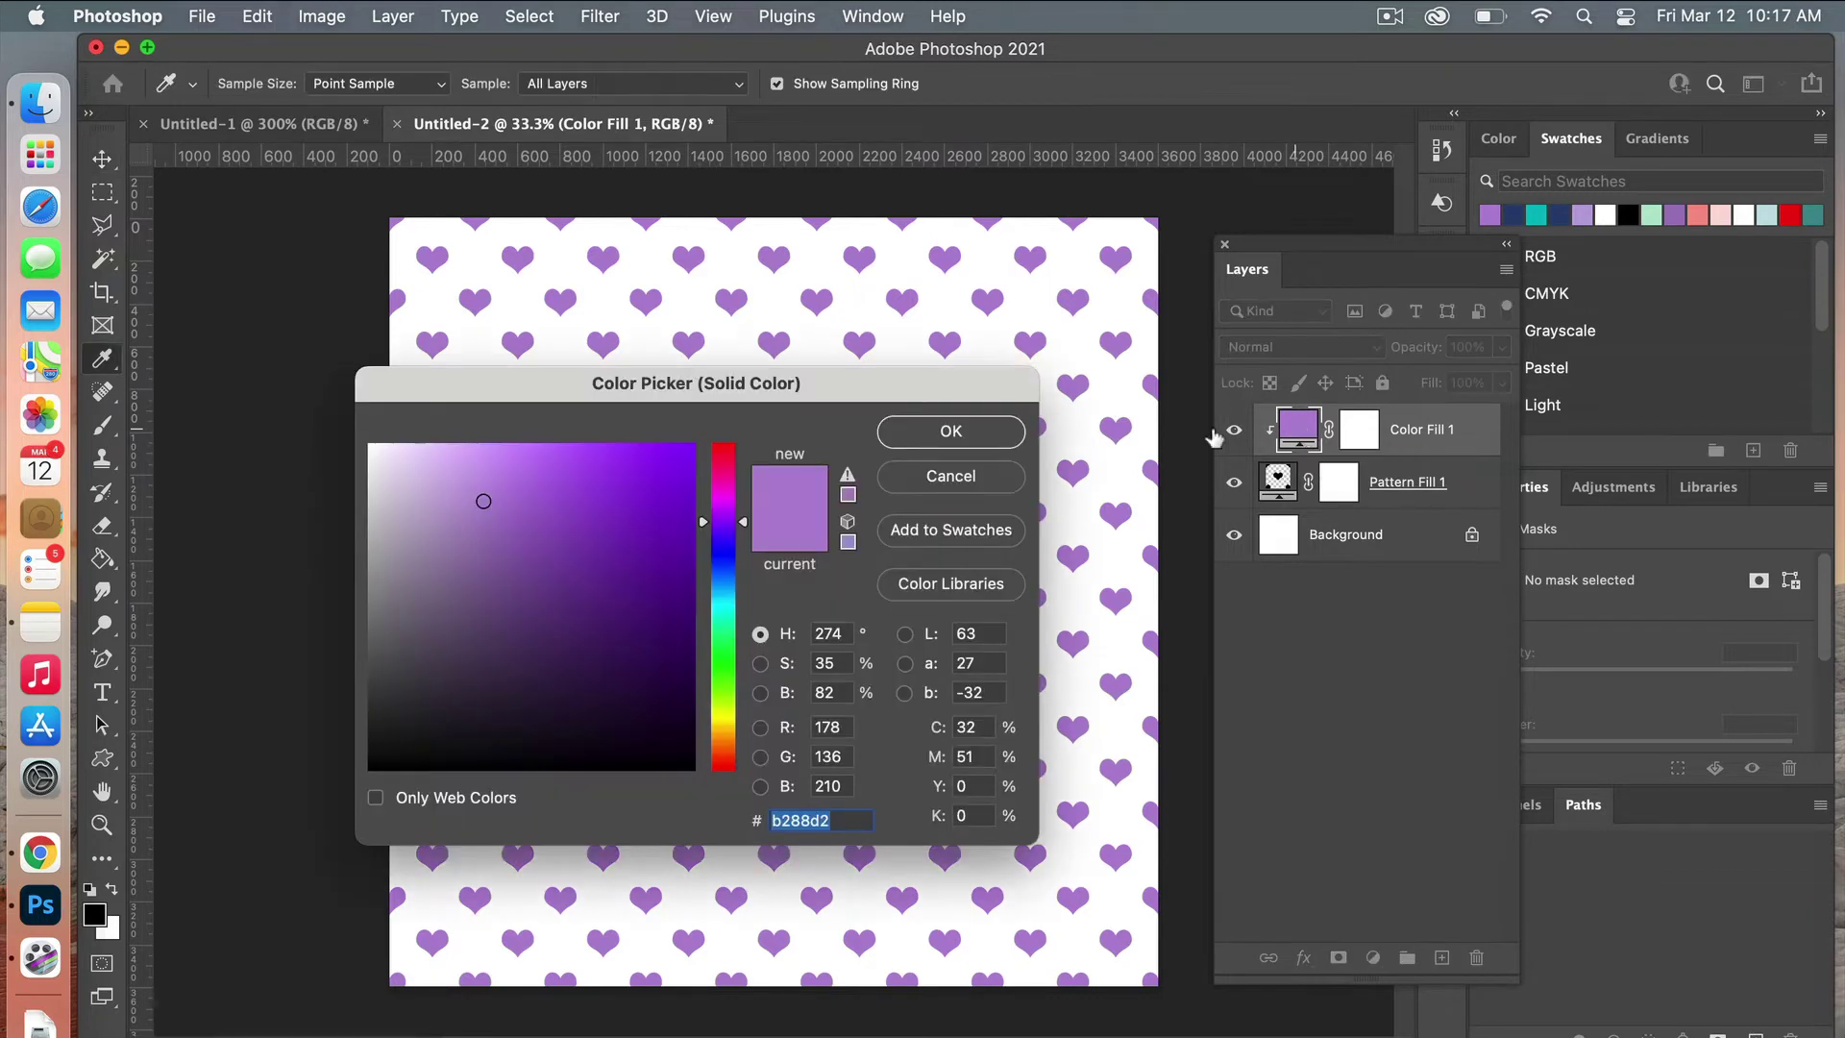
{"action": "left_click", "coordinate": [580, 491]}
{"action": "left_click", "coordinate": [544, 609]}
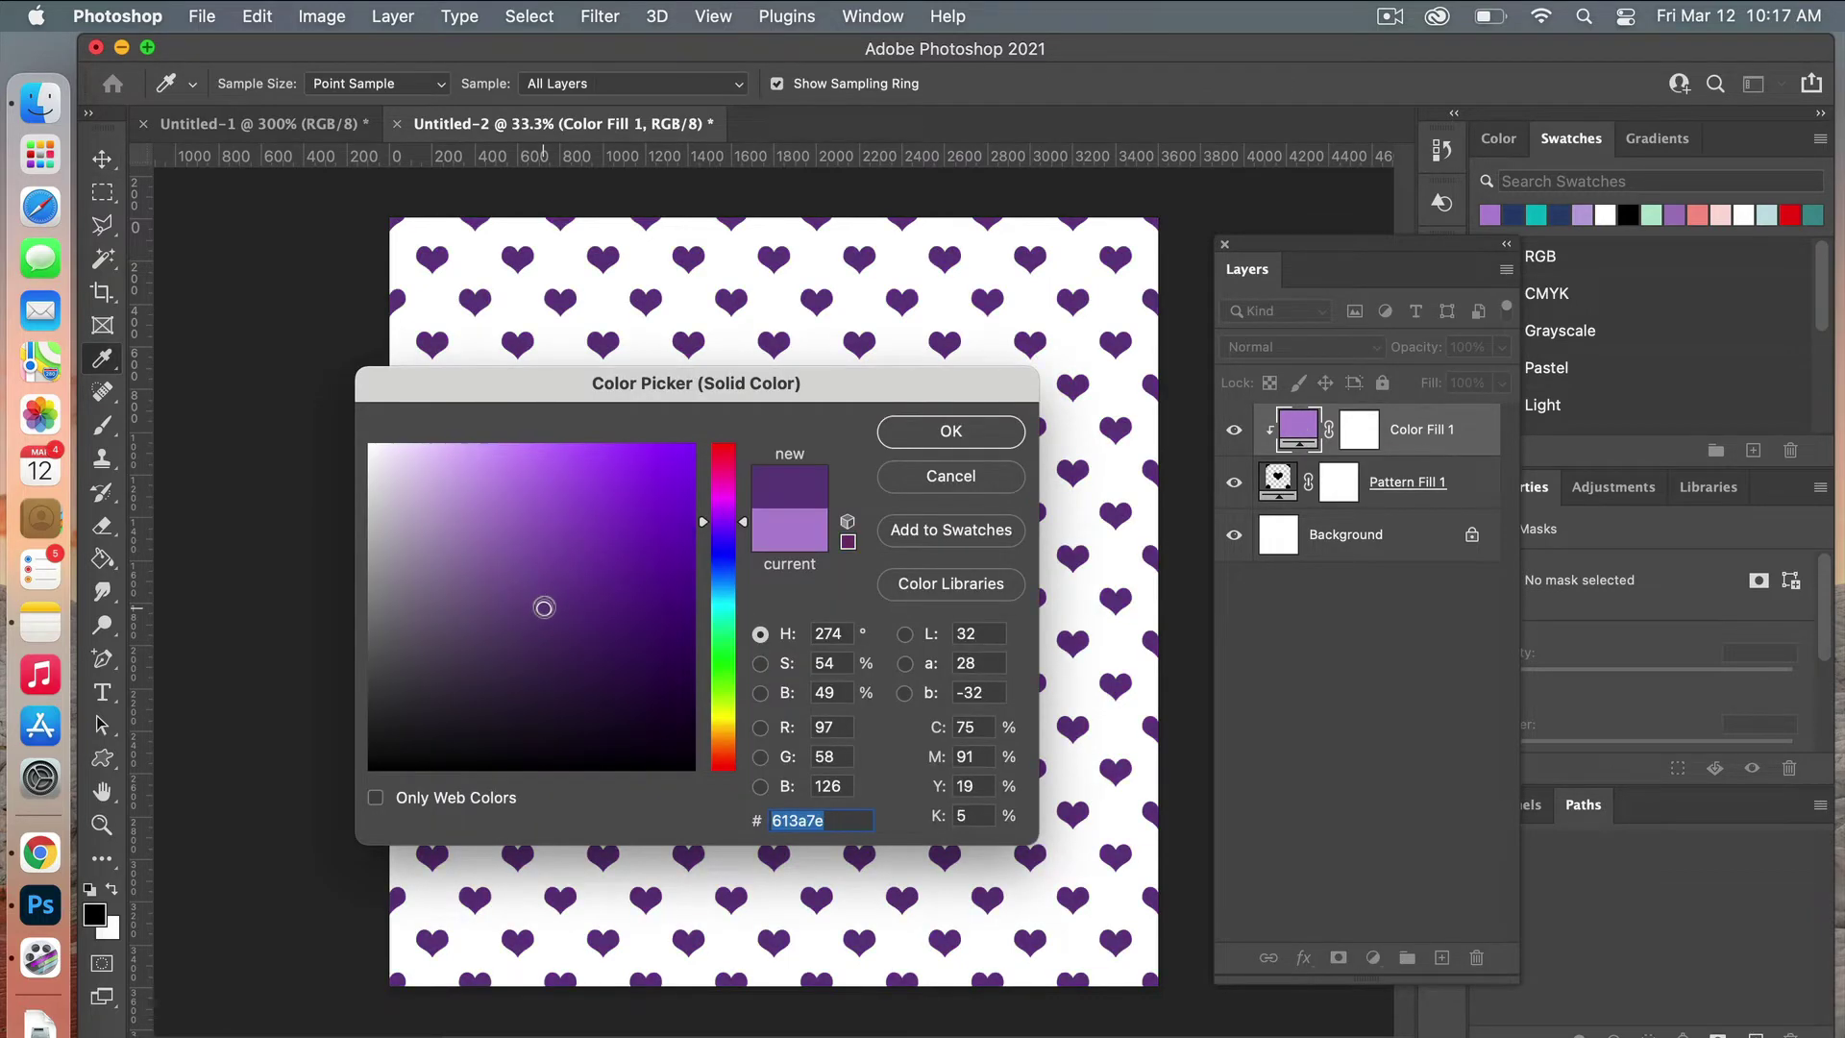
{"action": "left_click", "coordinate": [1489, 213]}
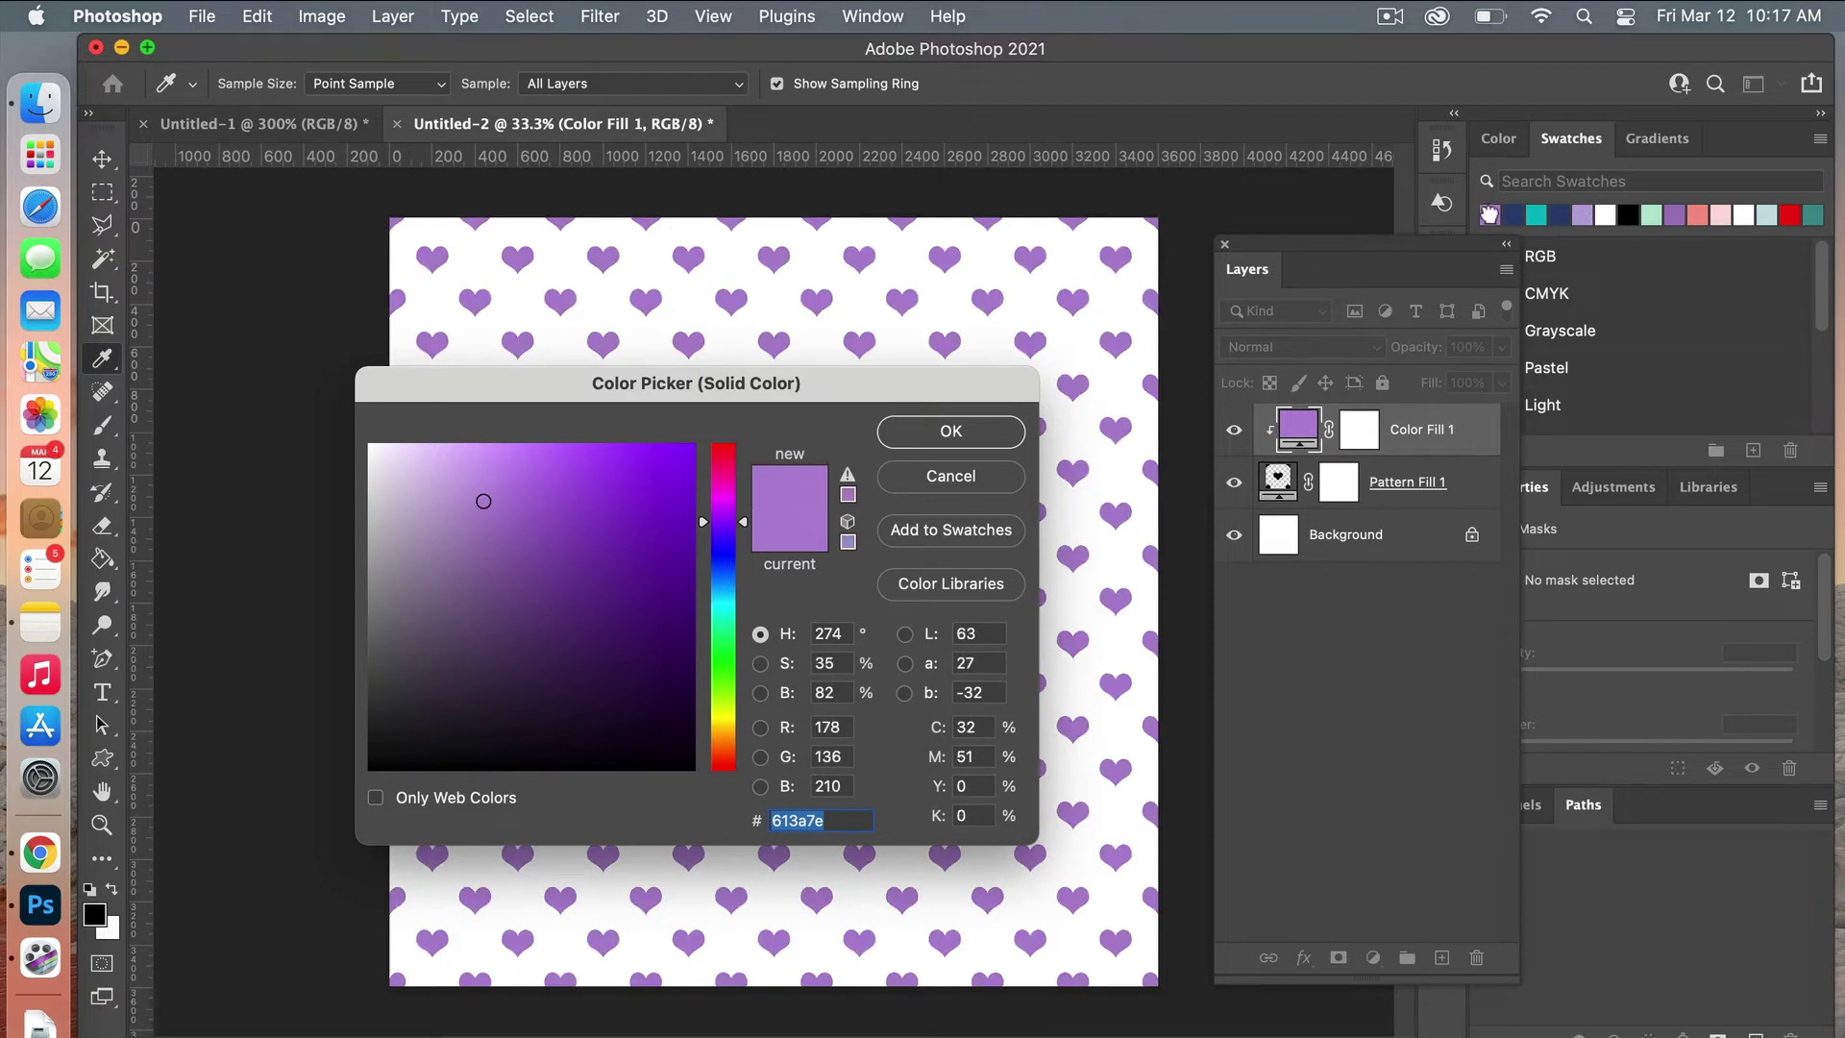
{"action": "left_click", "coordinate": [966, 440]}
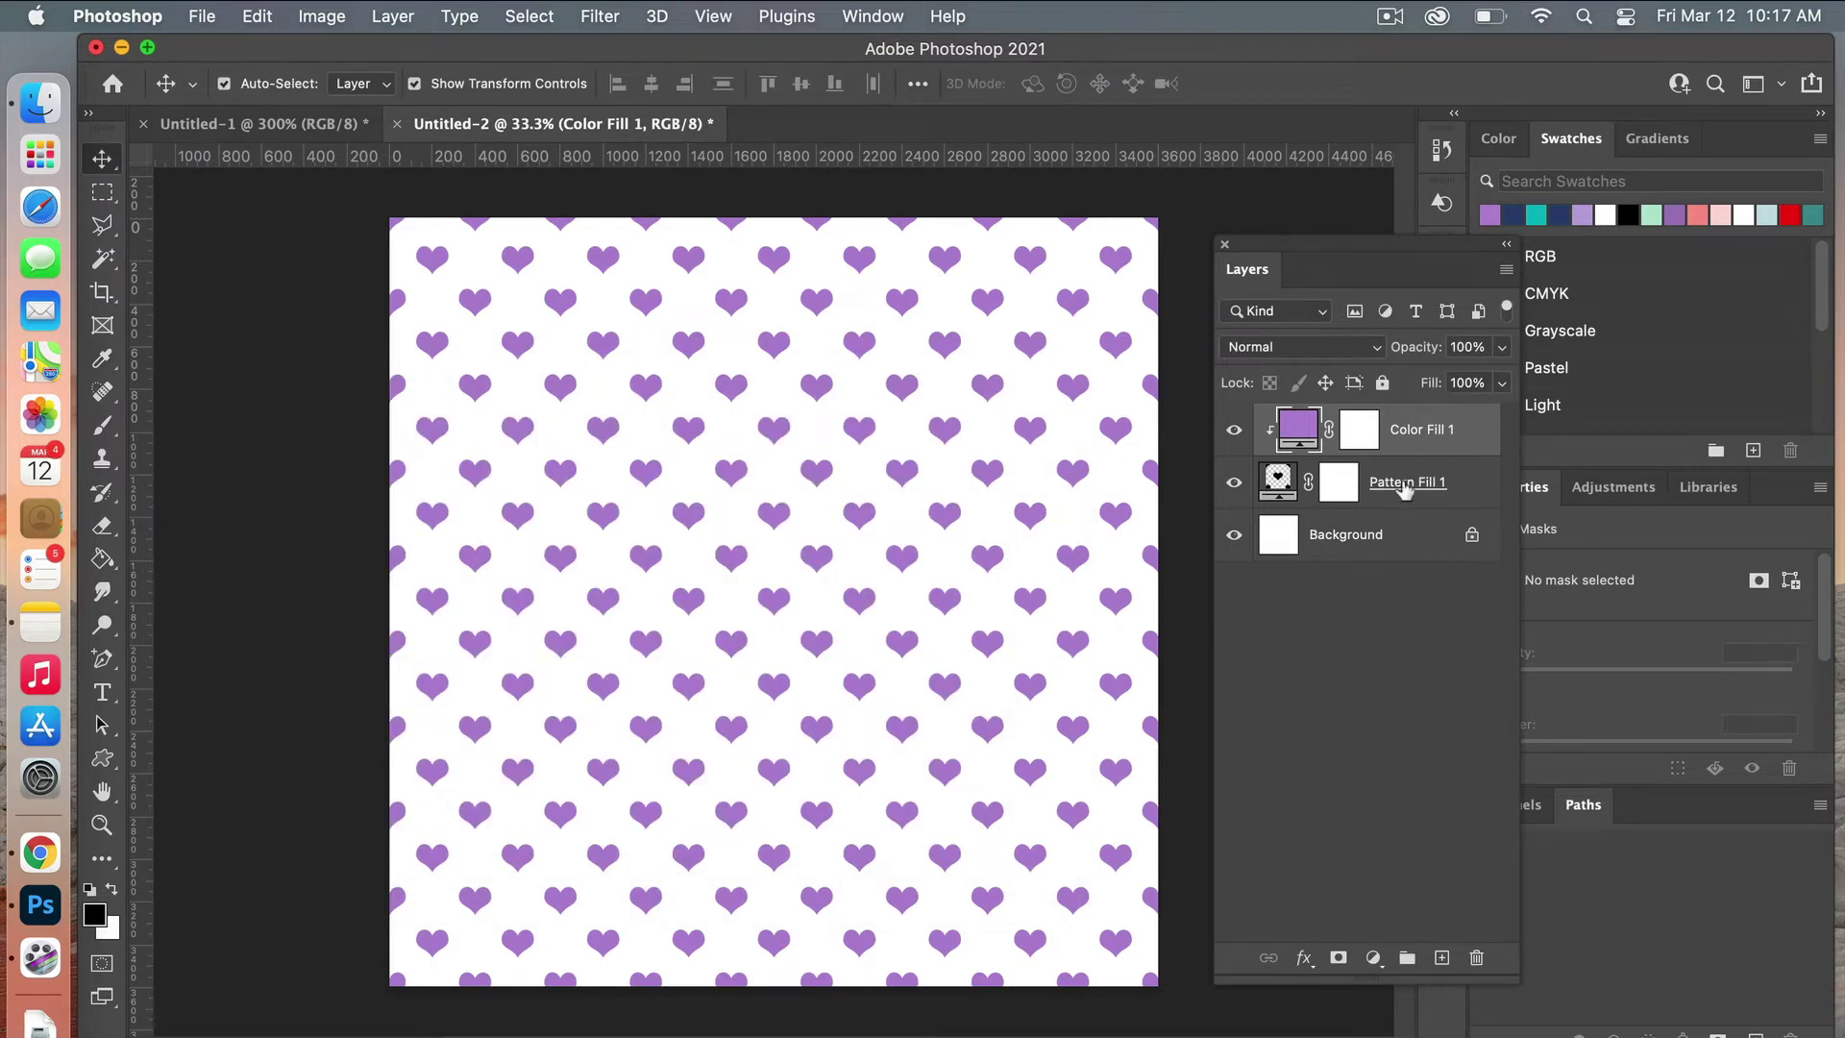
Step: Add a Solid Color fill layer directly above the Background using the light purple swatch, #bca5dc
{"action": "left_click", "coordinate": [1368, 536]}
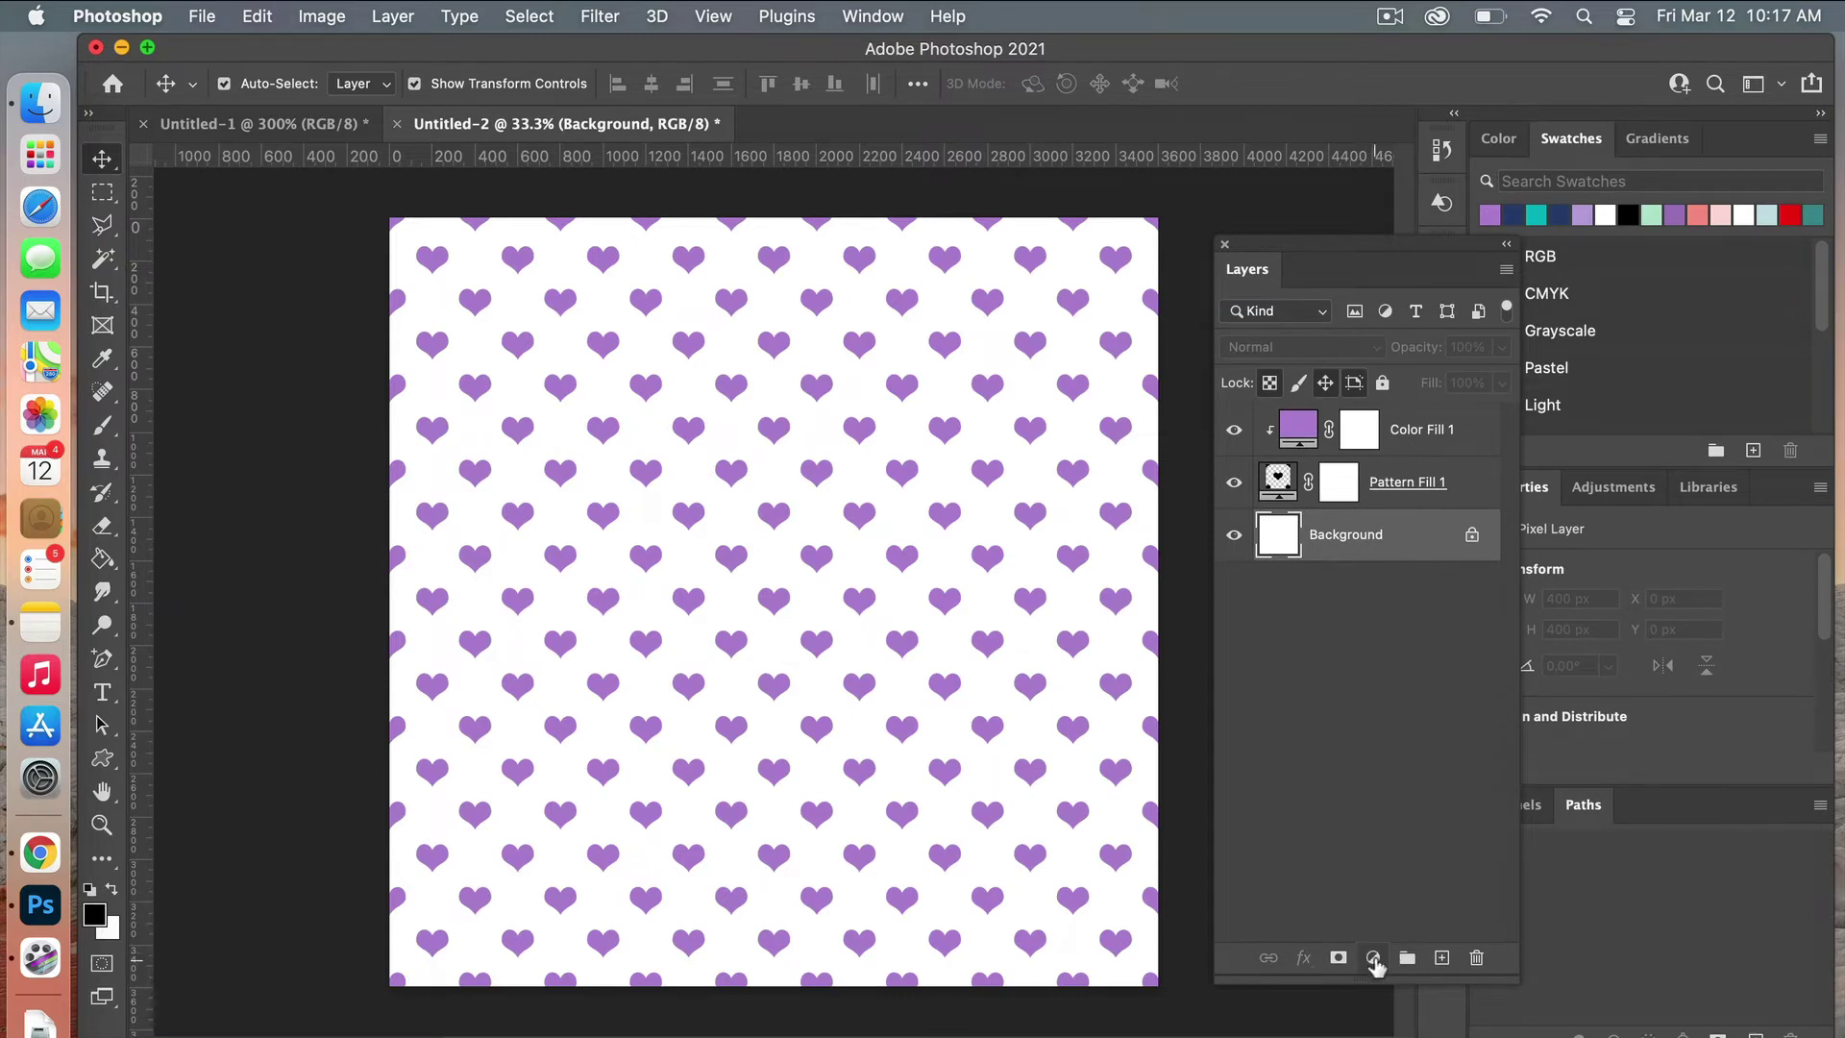
{"action": "left_click", "coordinate": [1374, 957]}
{"action": "left_click", "coordinate": [1431, 983]}
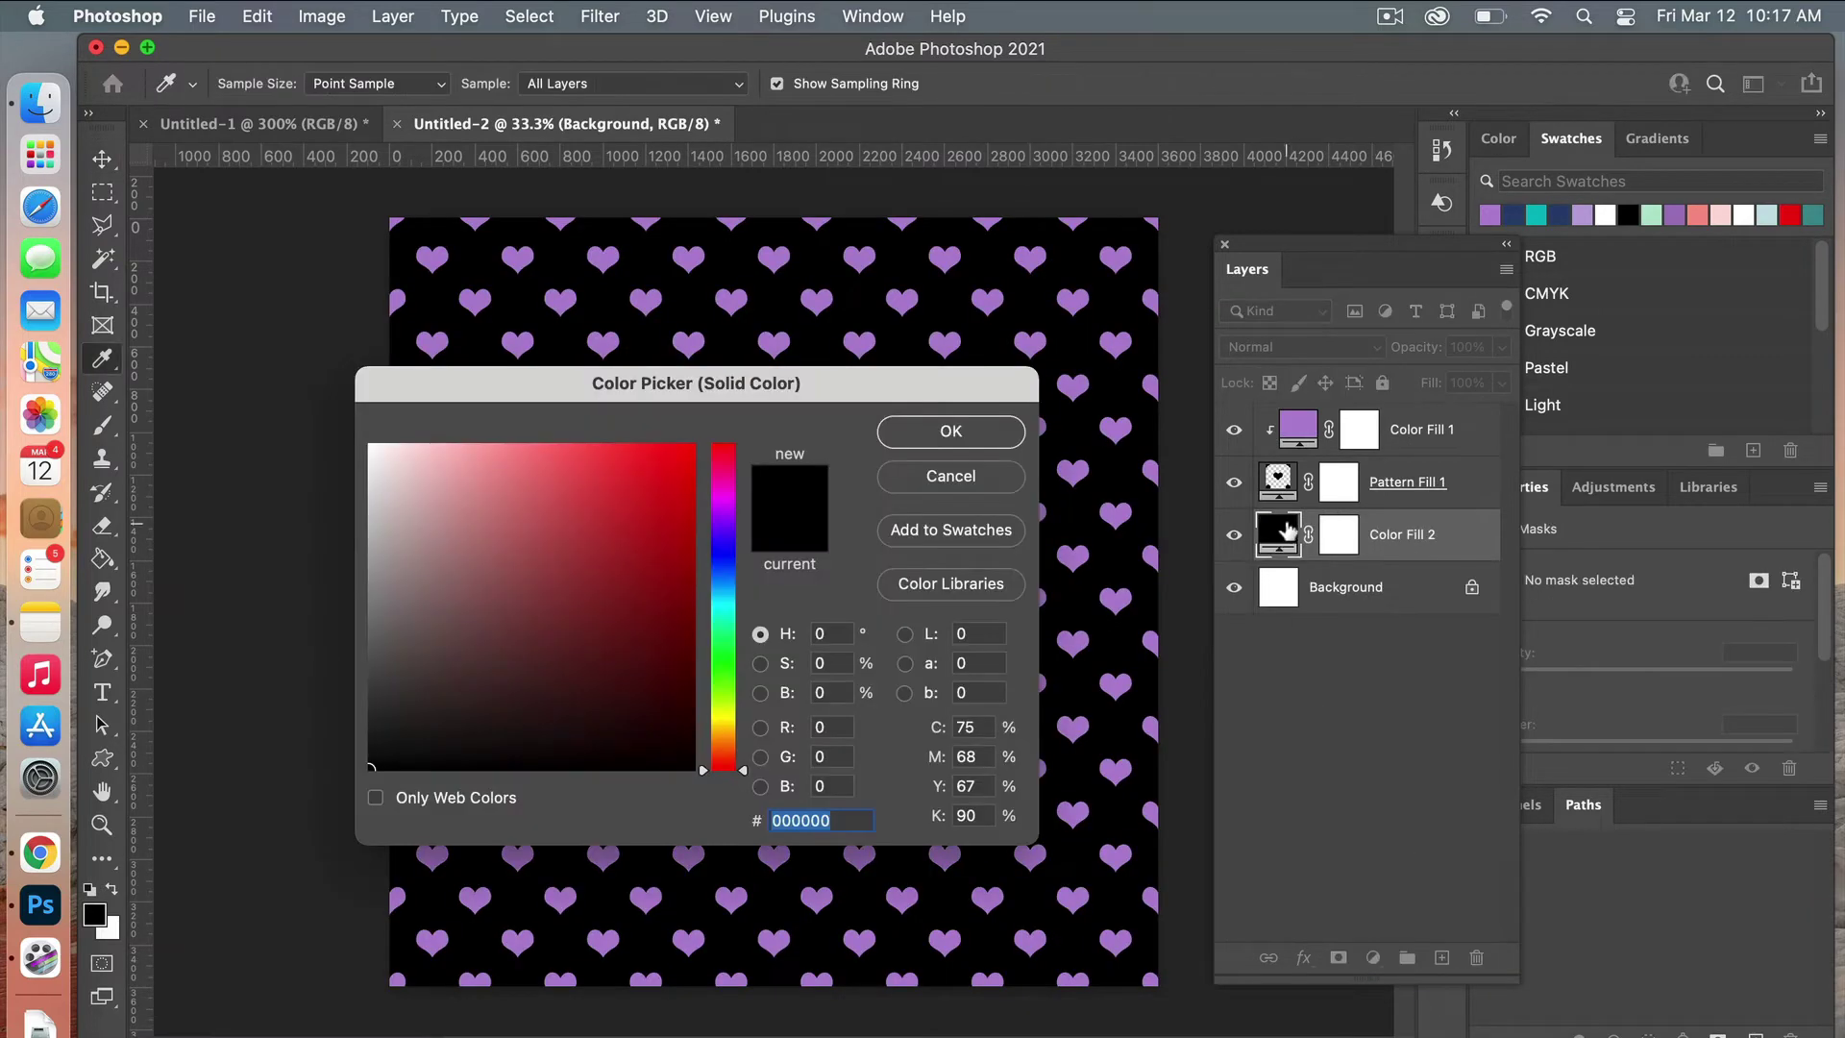
{"action": "left_click", "coordinate": [1578, 209]}
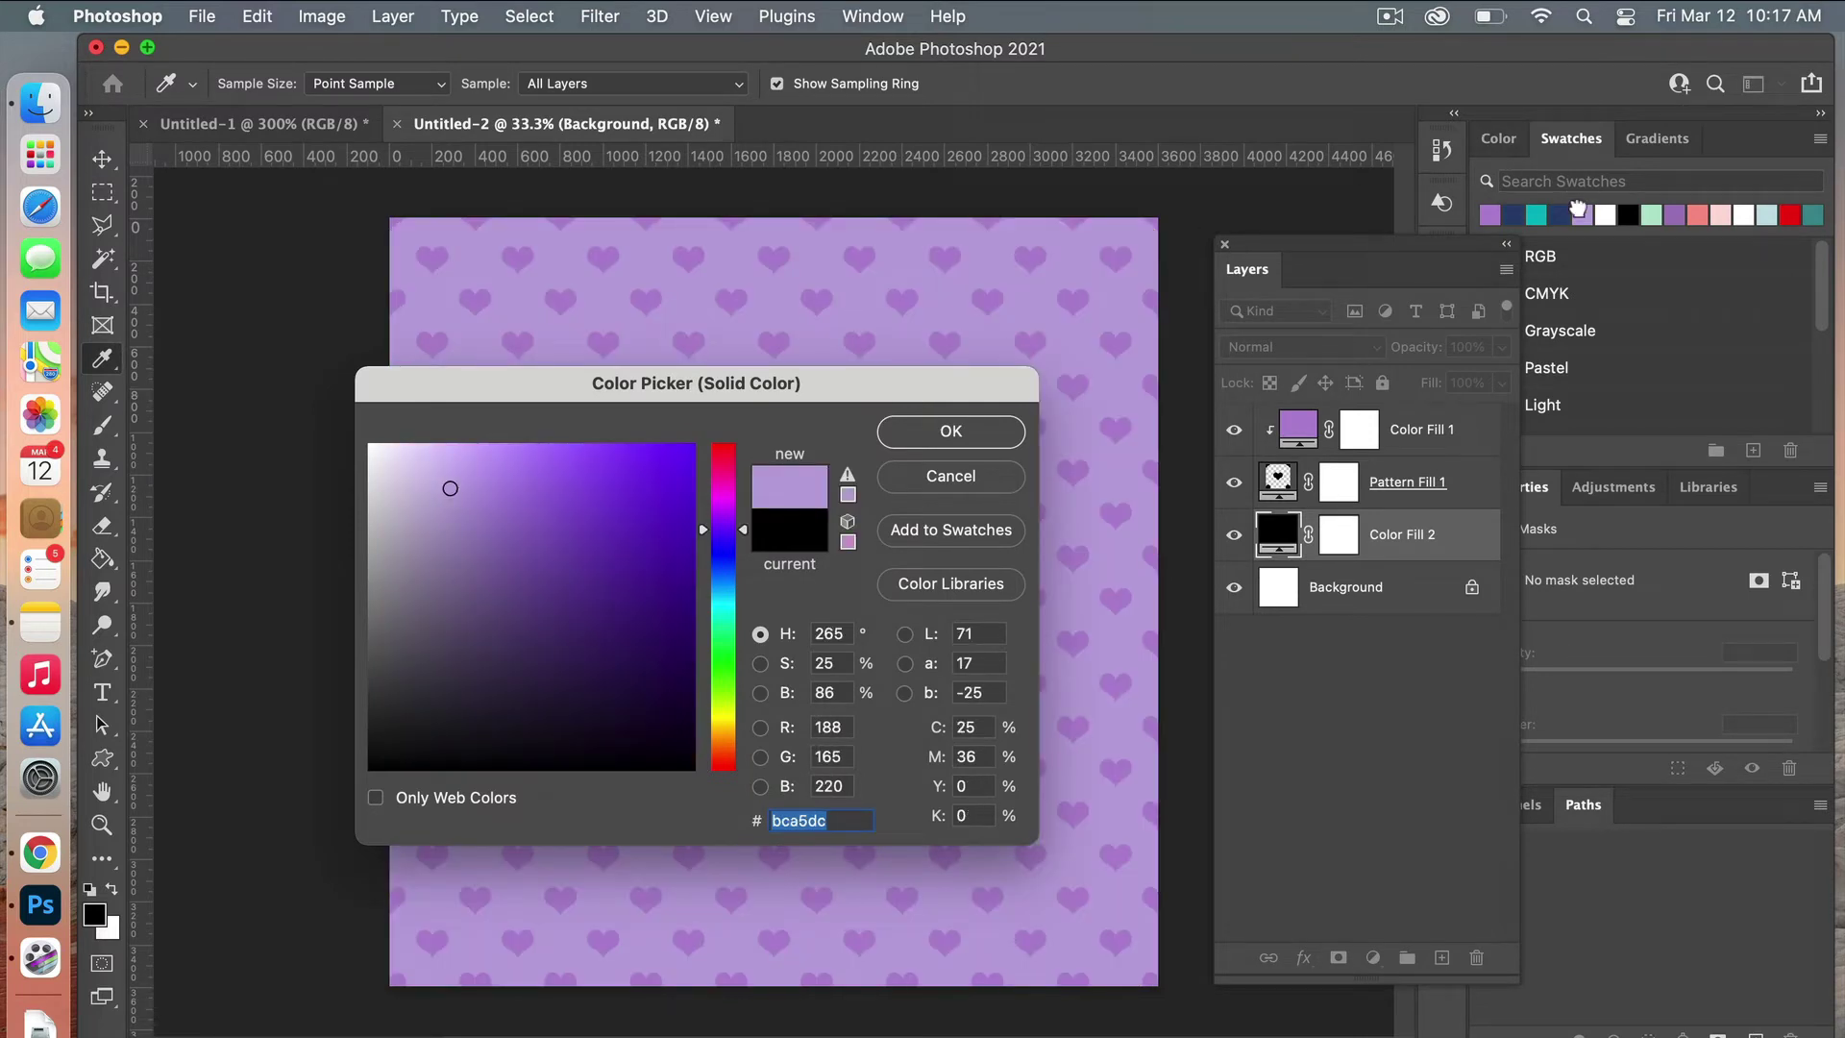
{"action": "left_click", "coordinate": [951, 431]}
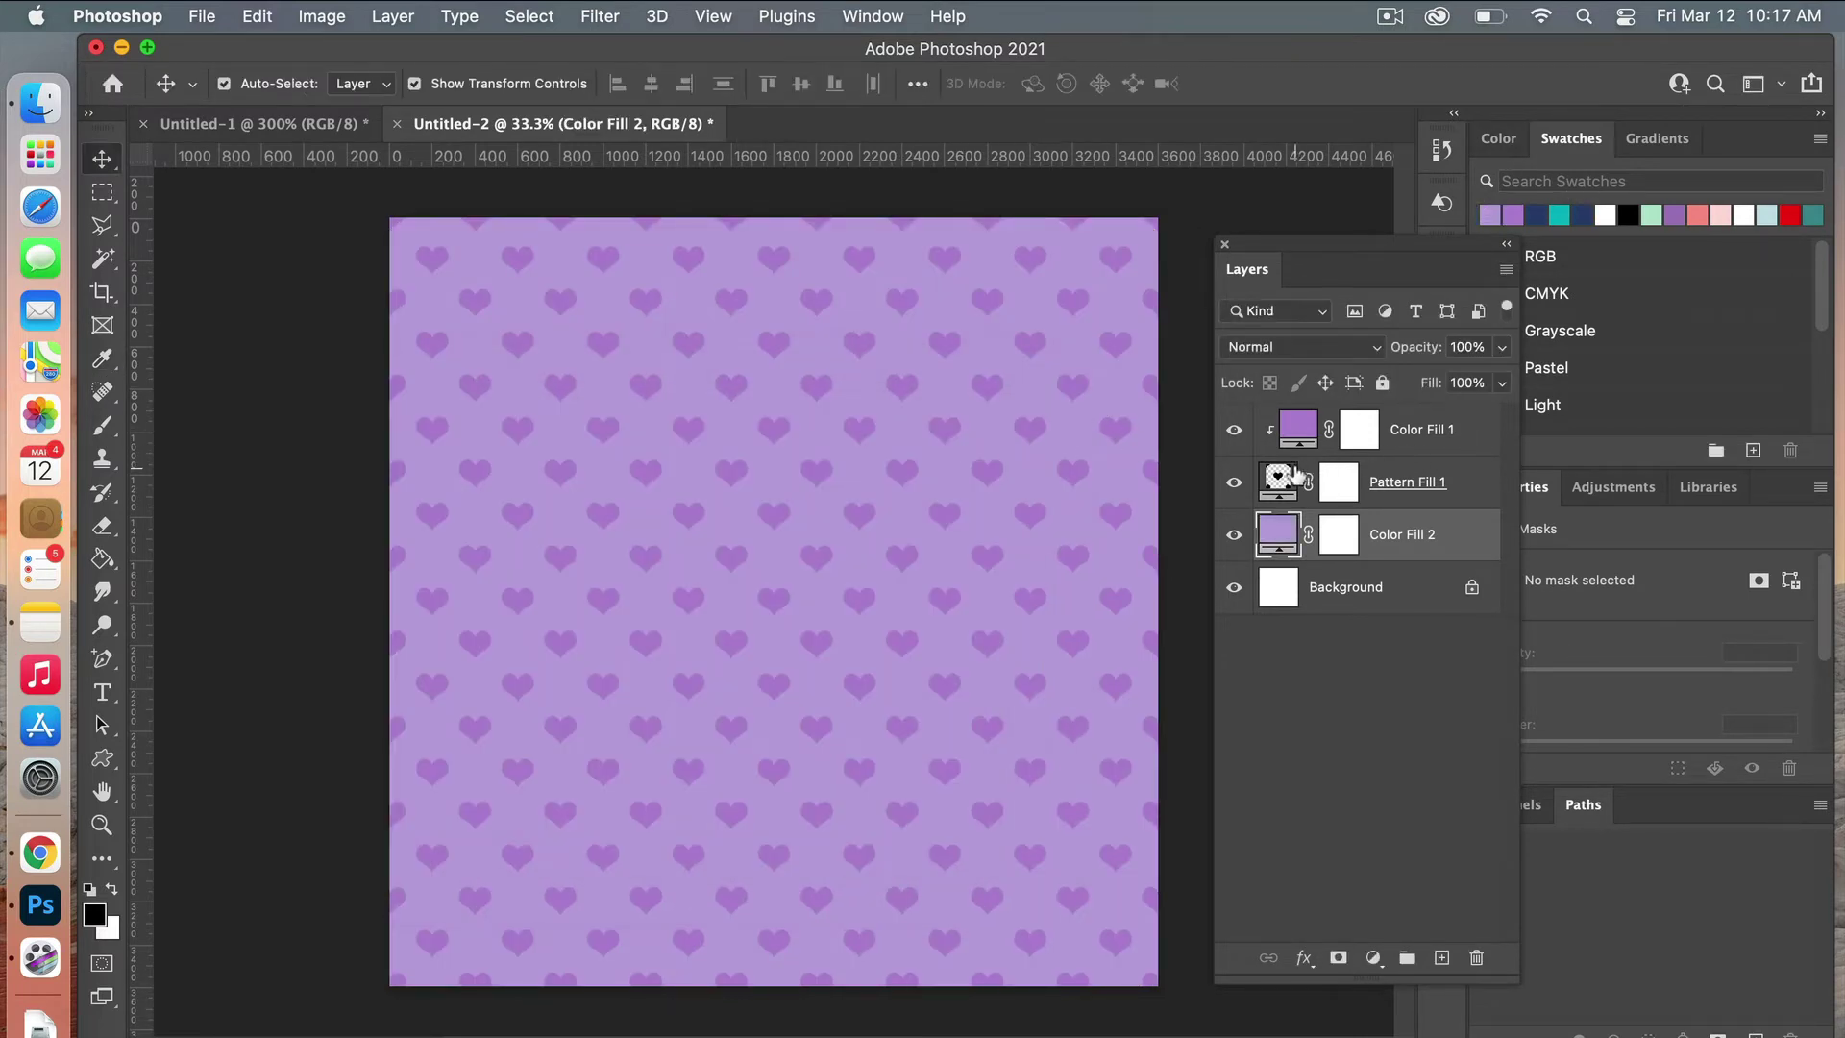
Step: Swap the two purples, setting the hearts' color fill to #bca5dc and the background color fill to #b288d2
{"action": "double_click", "coordinate": [1298, 429]}
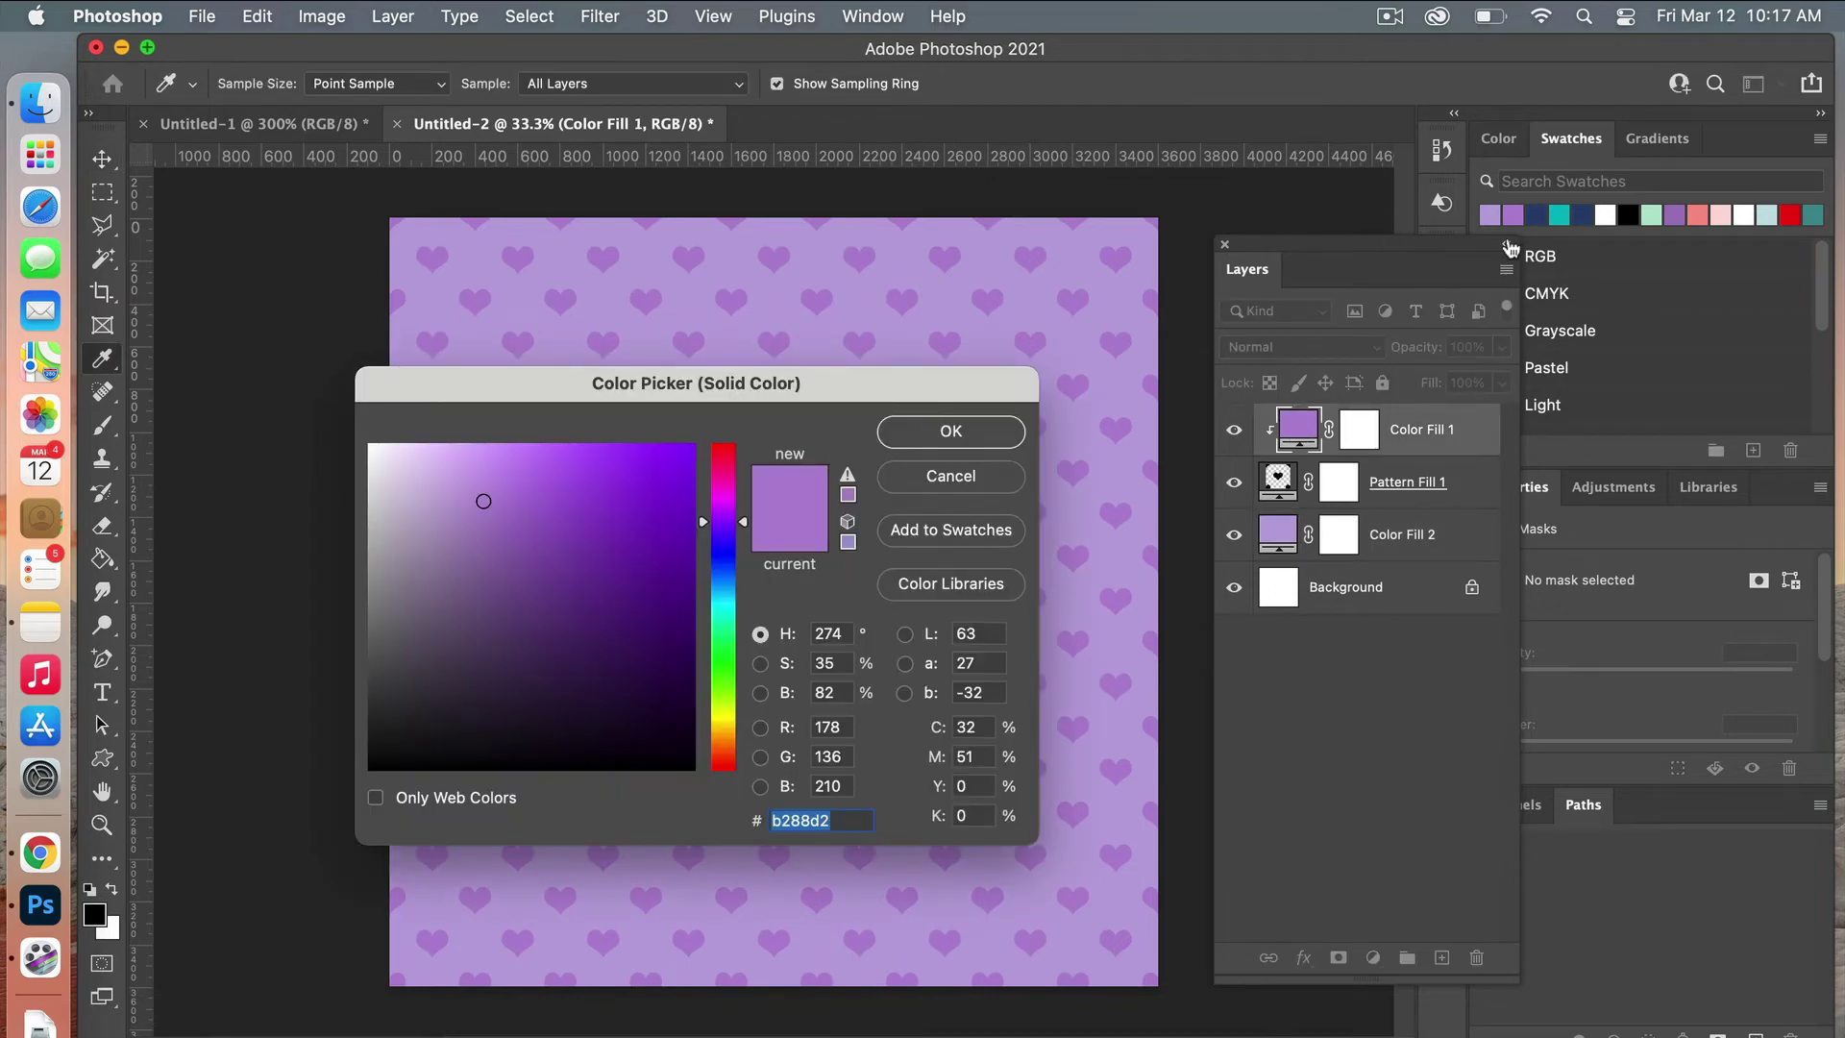
{"action": "left_click", "coordinate": [1492, 210]}
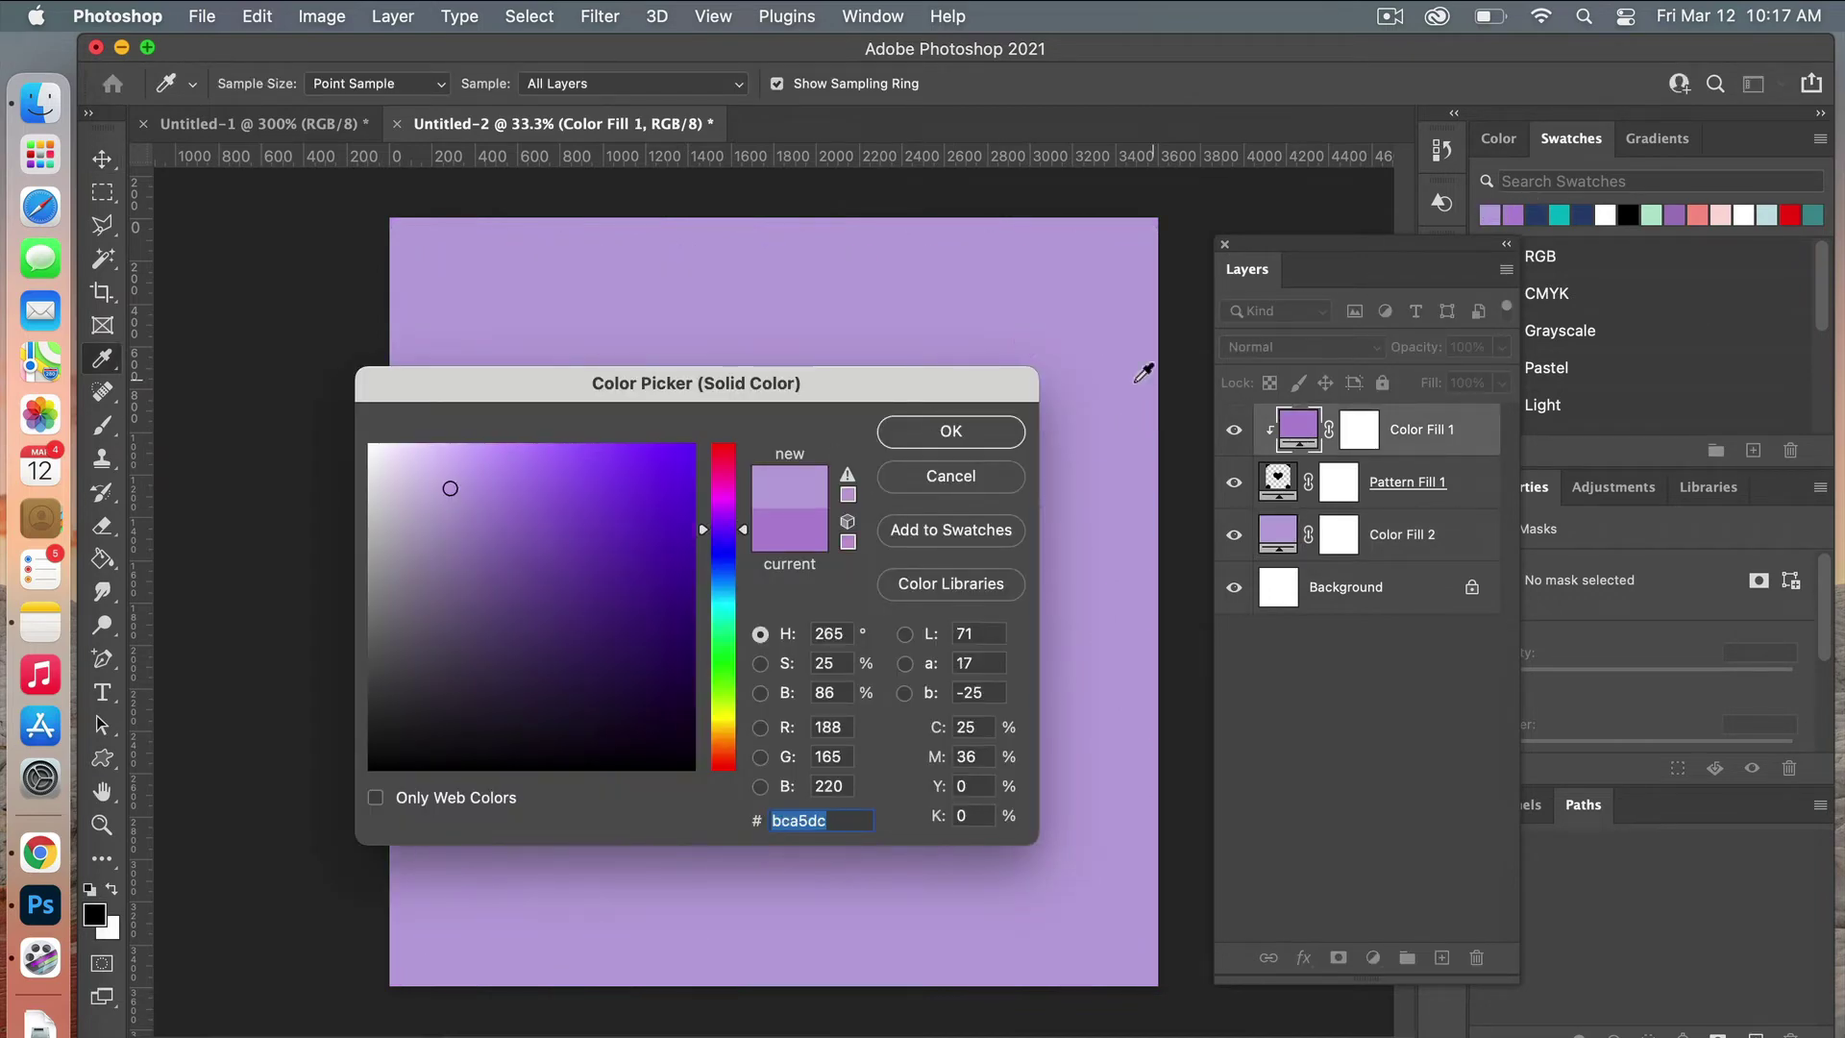
{"action": "left_click", "coordinate": [997, 431]}
{"action": "double_click", "coordinate": [1278, 534]}
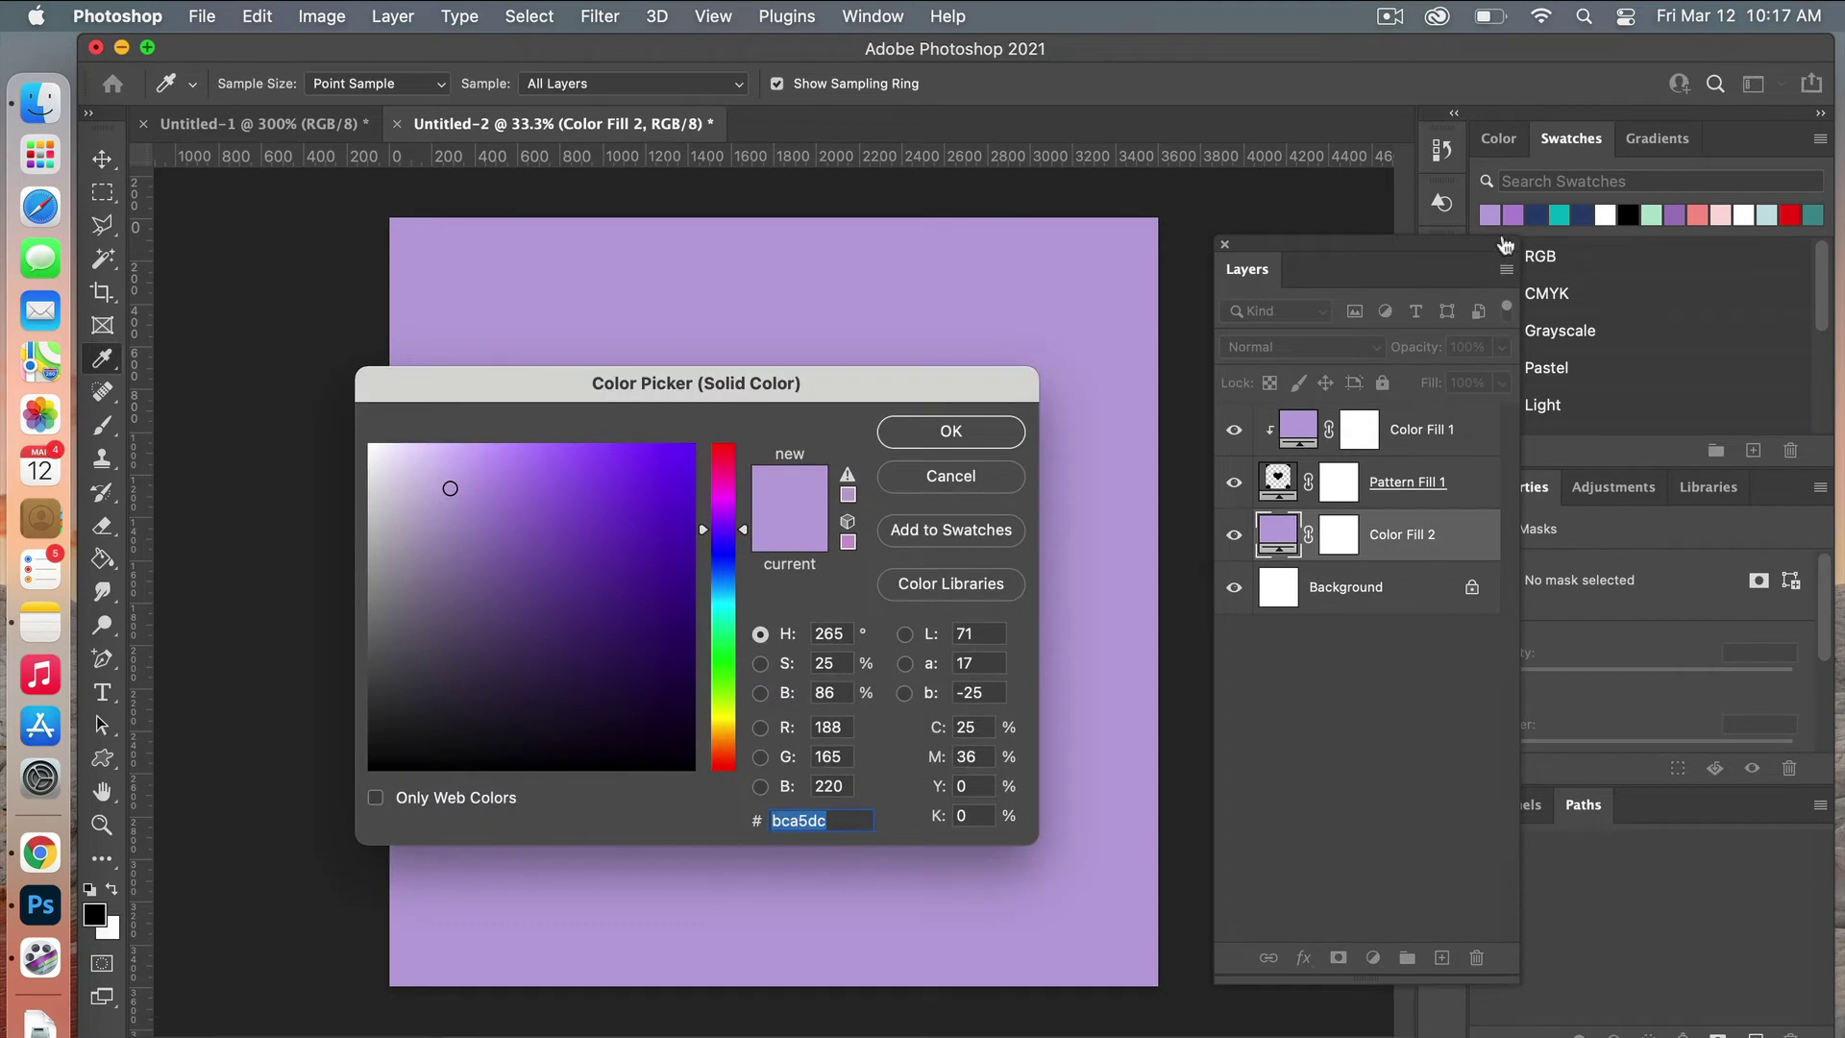
{"action": "left_click", "coordinate": [1513, 213]}
{"action": "left_click", "coordinate": [944, 433]}
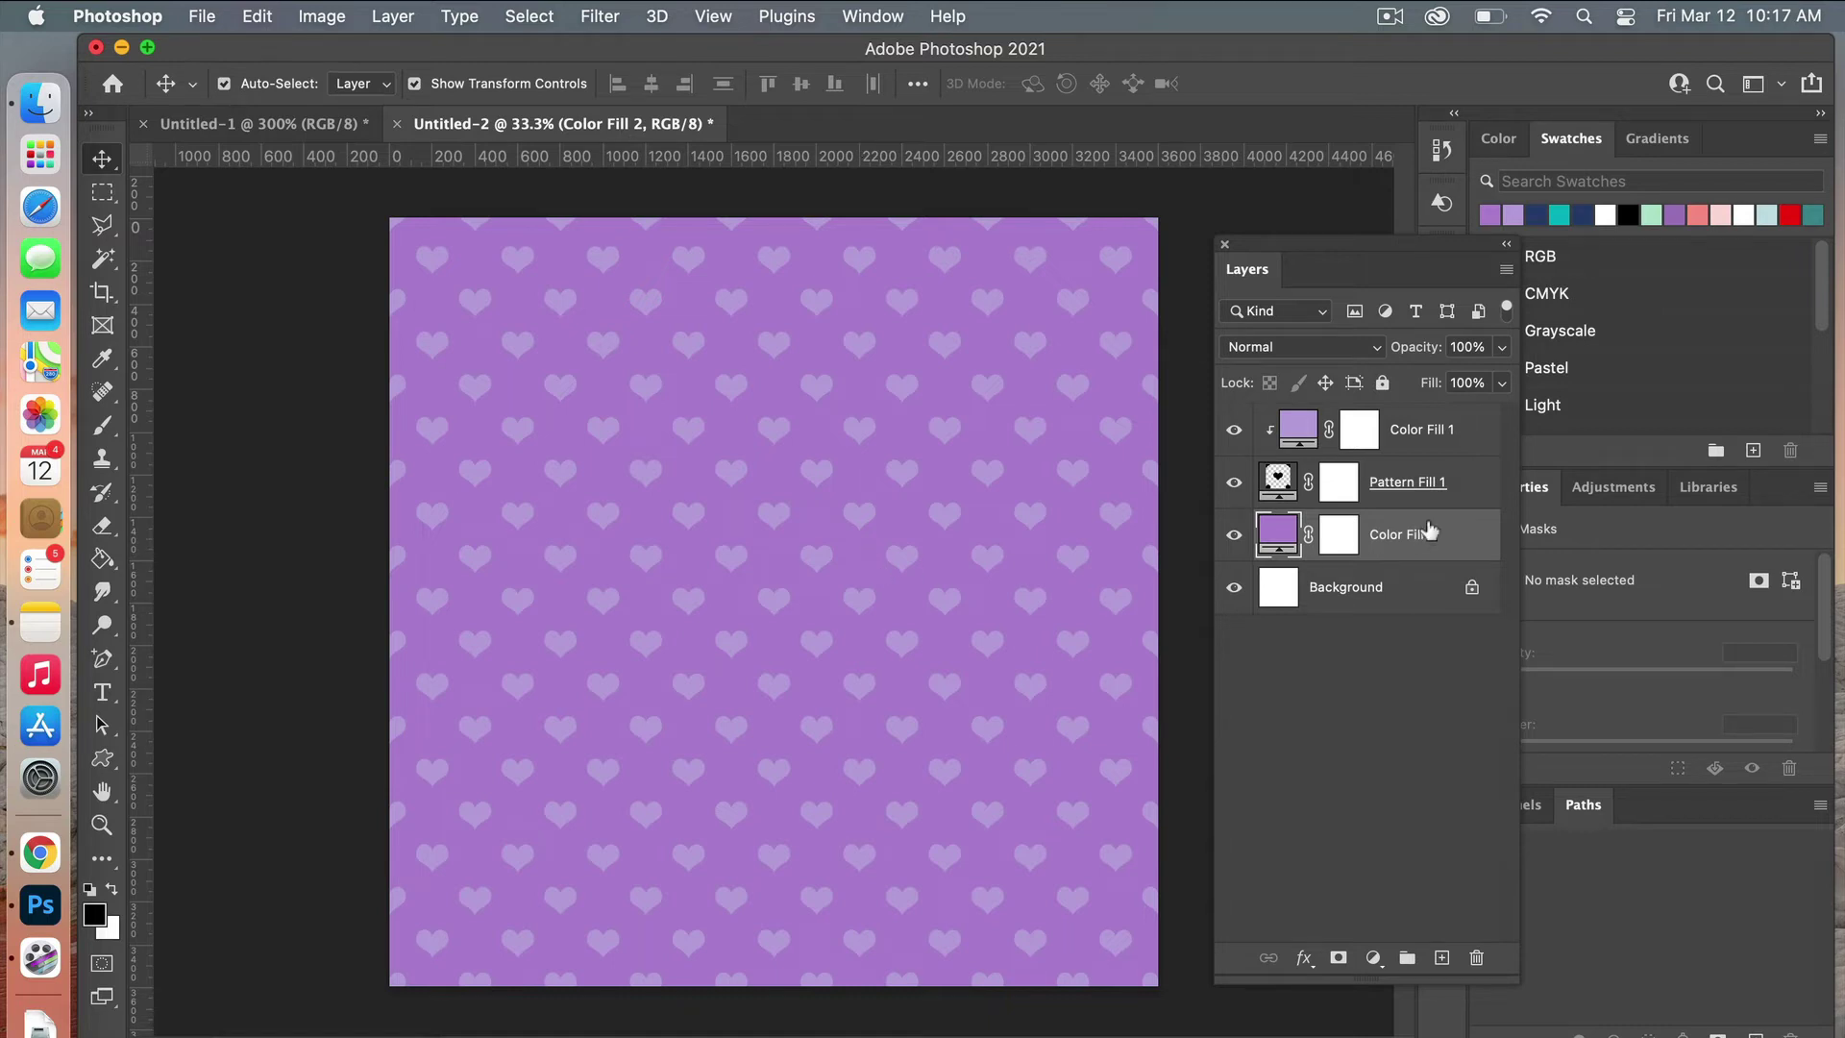
Step: Group the heart color fill, the pattern fill and the background color fill layers together
{"action": "left_click", "coordinate": [1451, 434], "text": "shift"}
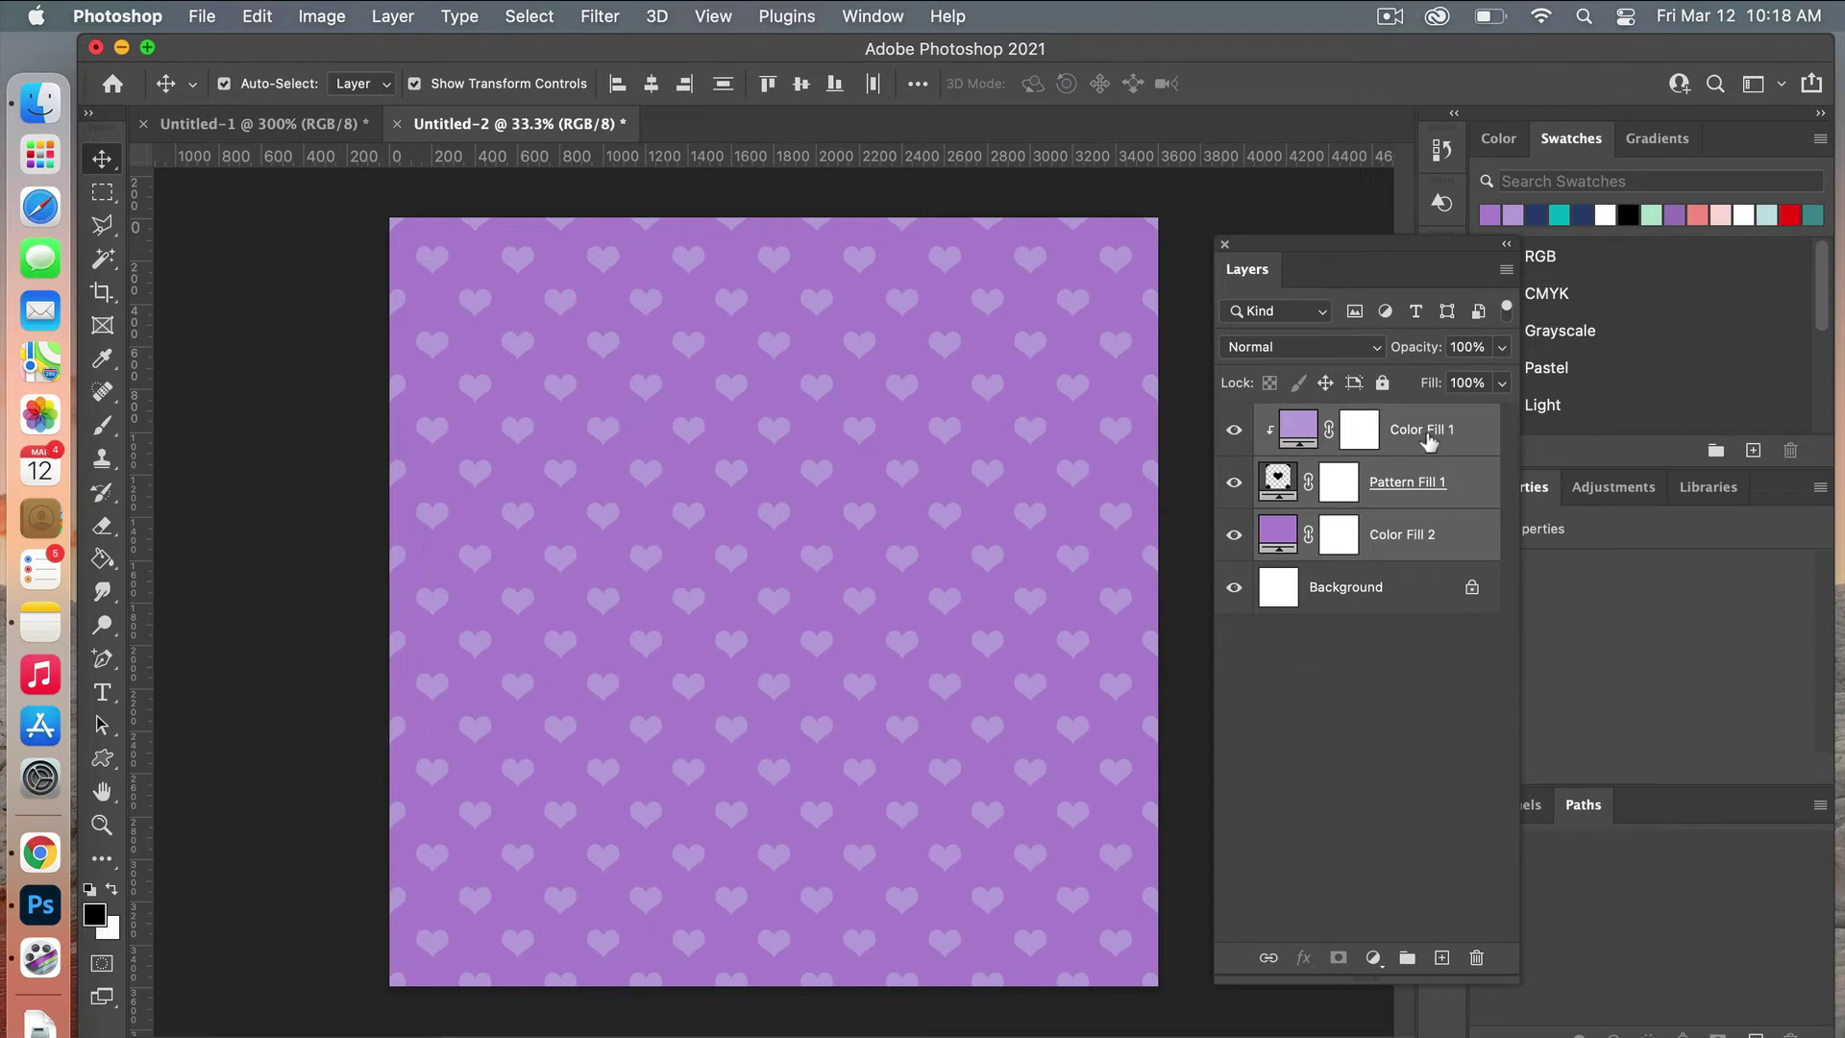
{"action": "right_click", "coordinate": [1423, 440]}
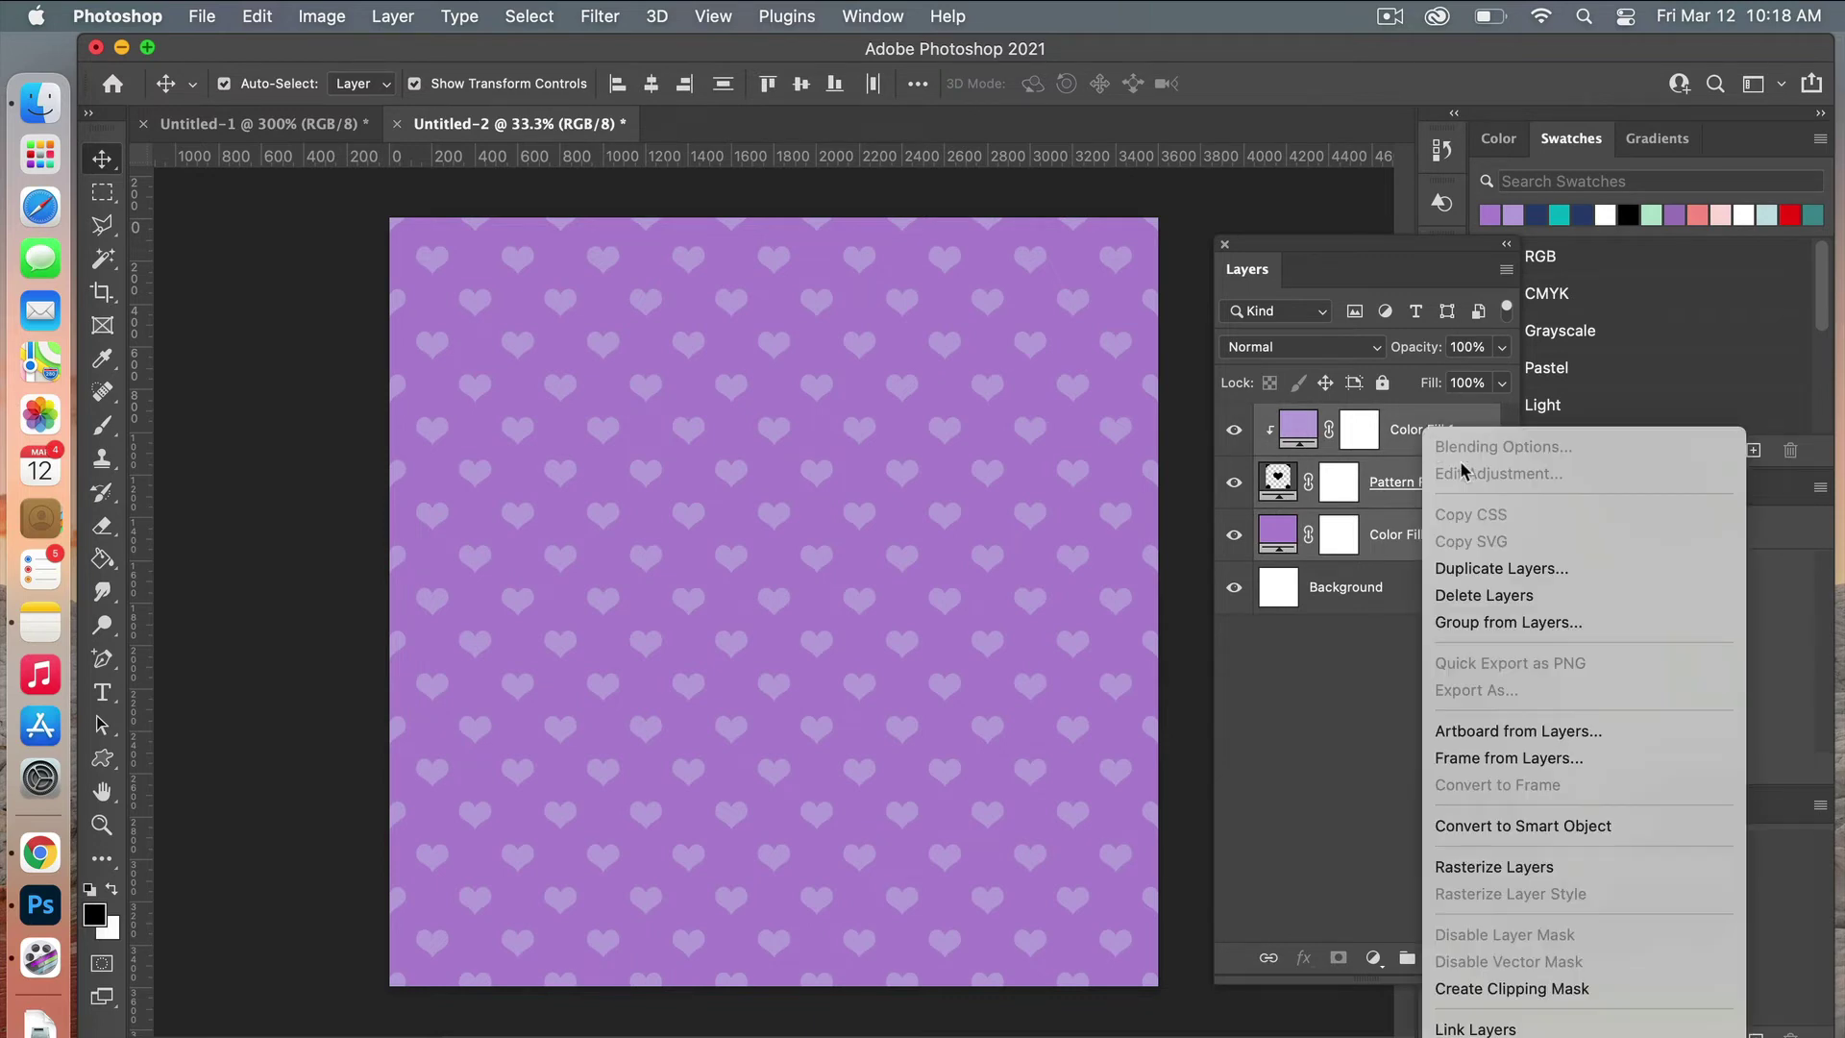
{"action": "left_click", "coordinate": [1410, 431]}
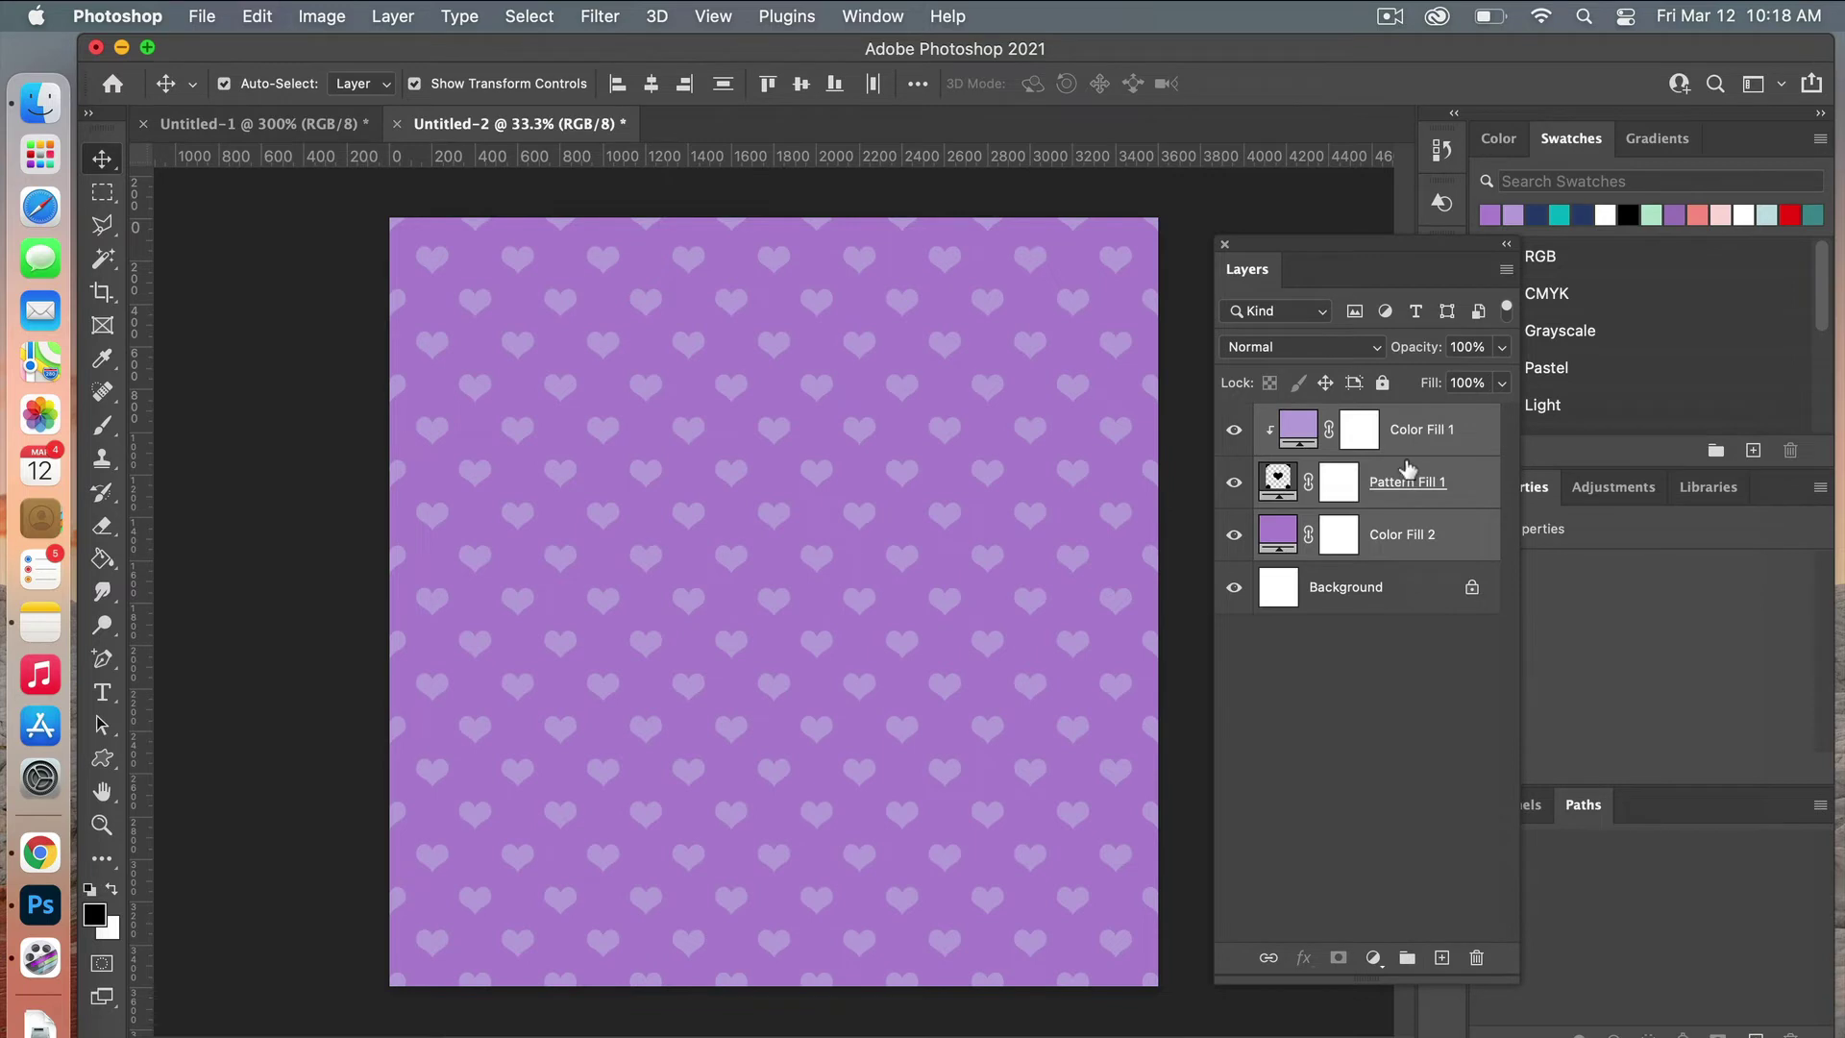
{"action": "key", "text": "super+g"}
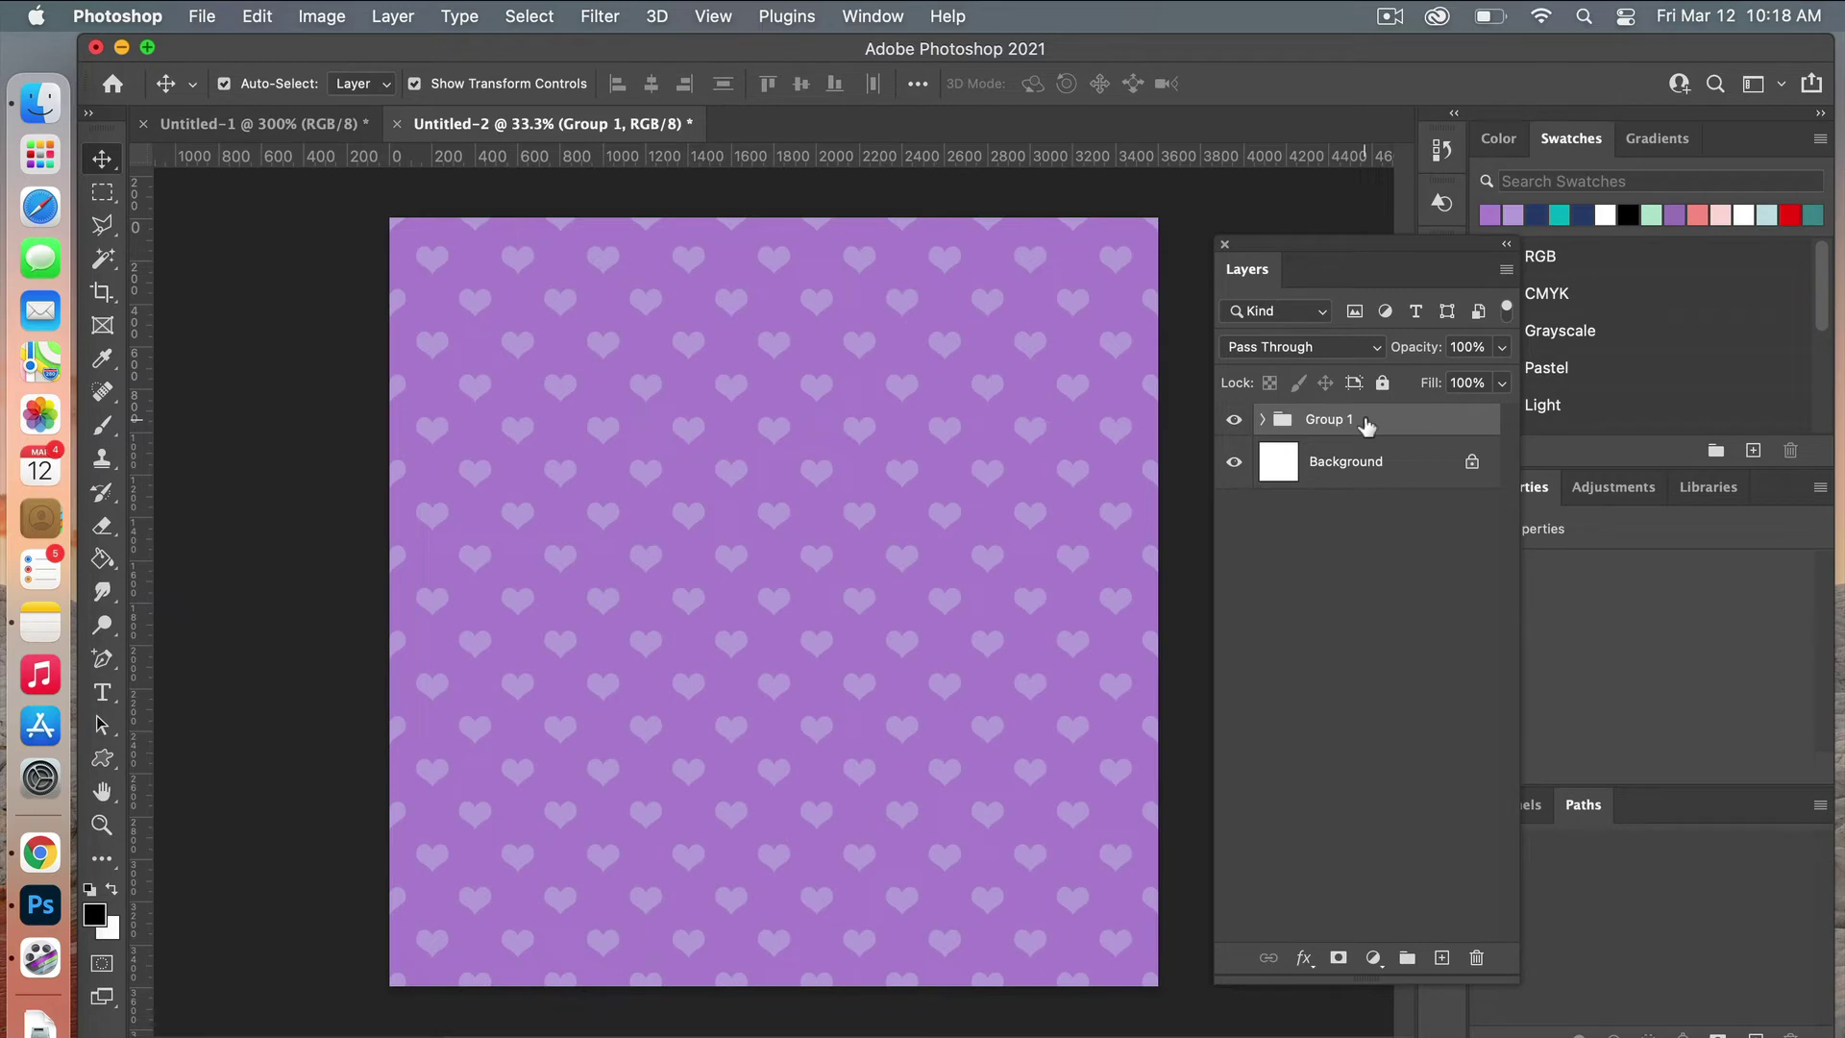
Step: In the Untitled-1 tile document, rotate the central Heart Card 1 shape by 180°
{"action": "left_click", "coordinate": [290, 128]}
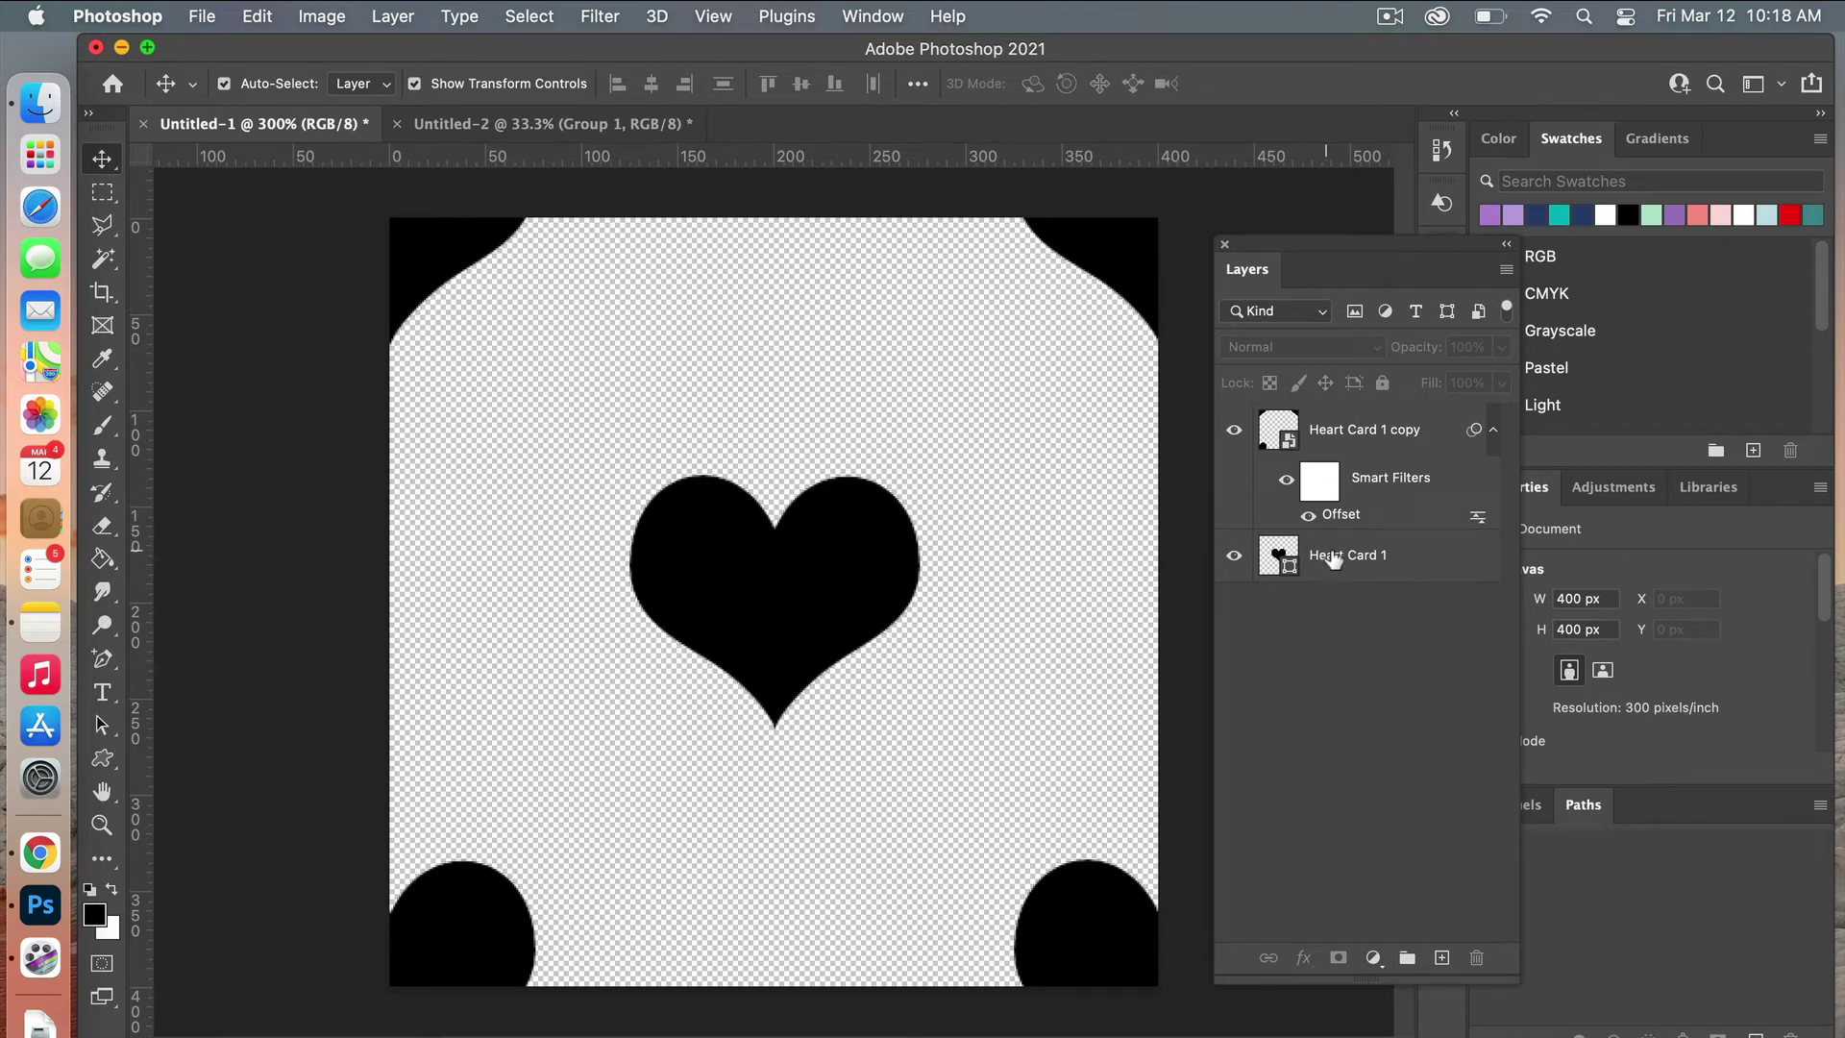
{"action": "left_click", "coordinate": [1355, 565]}
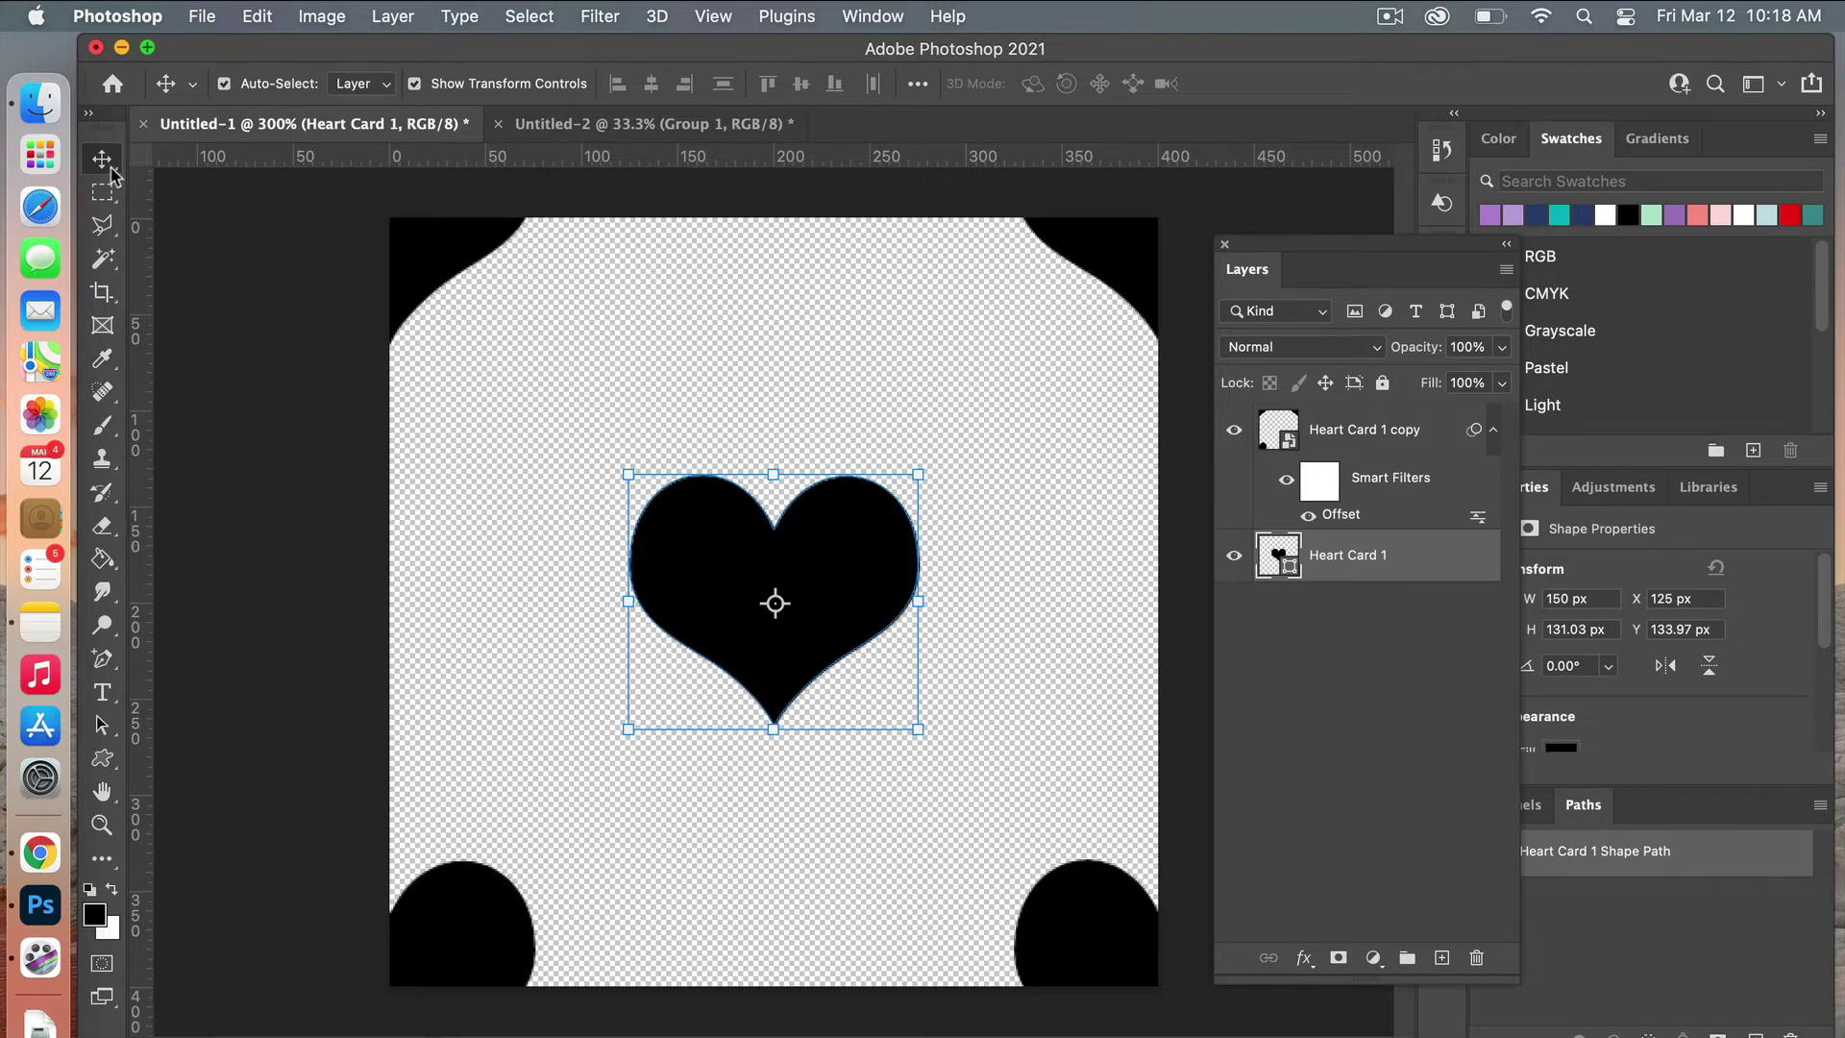
{"action": "left_click_drag", "start_coordinate": [770, 753], "coordinate": [723, 755]}
{"action": "left_click", "coordinate": [758, 85]}
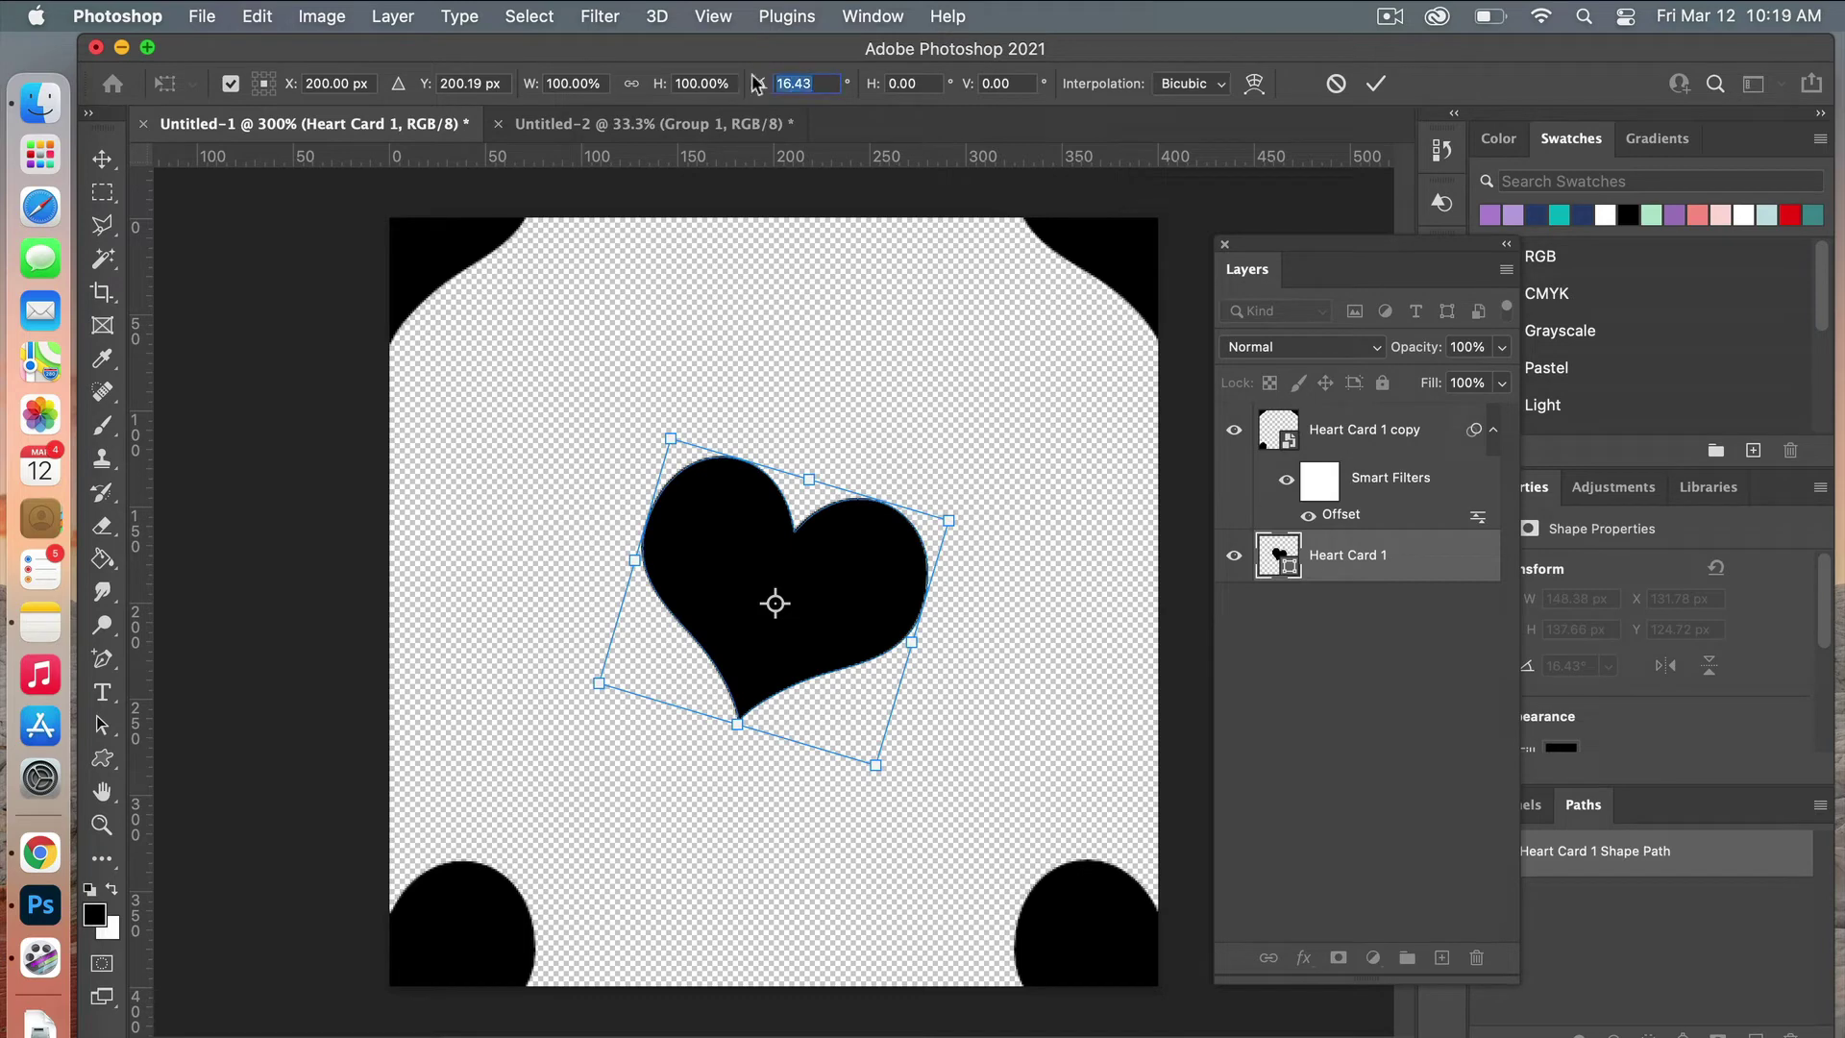
{"action": "type", "text": "180"}
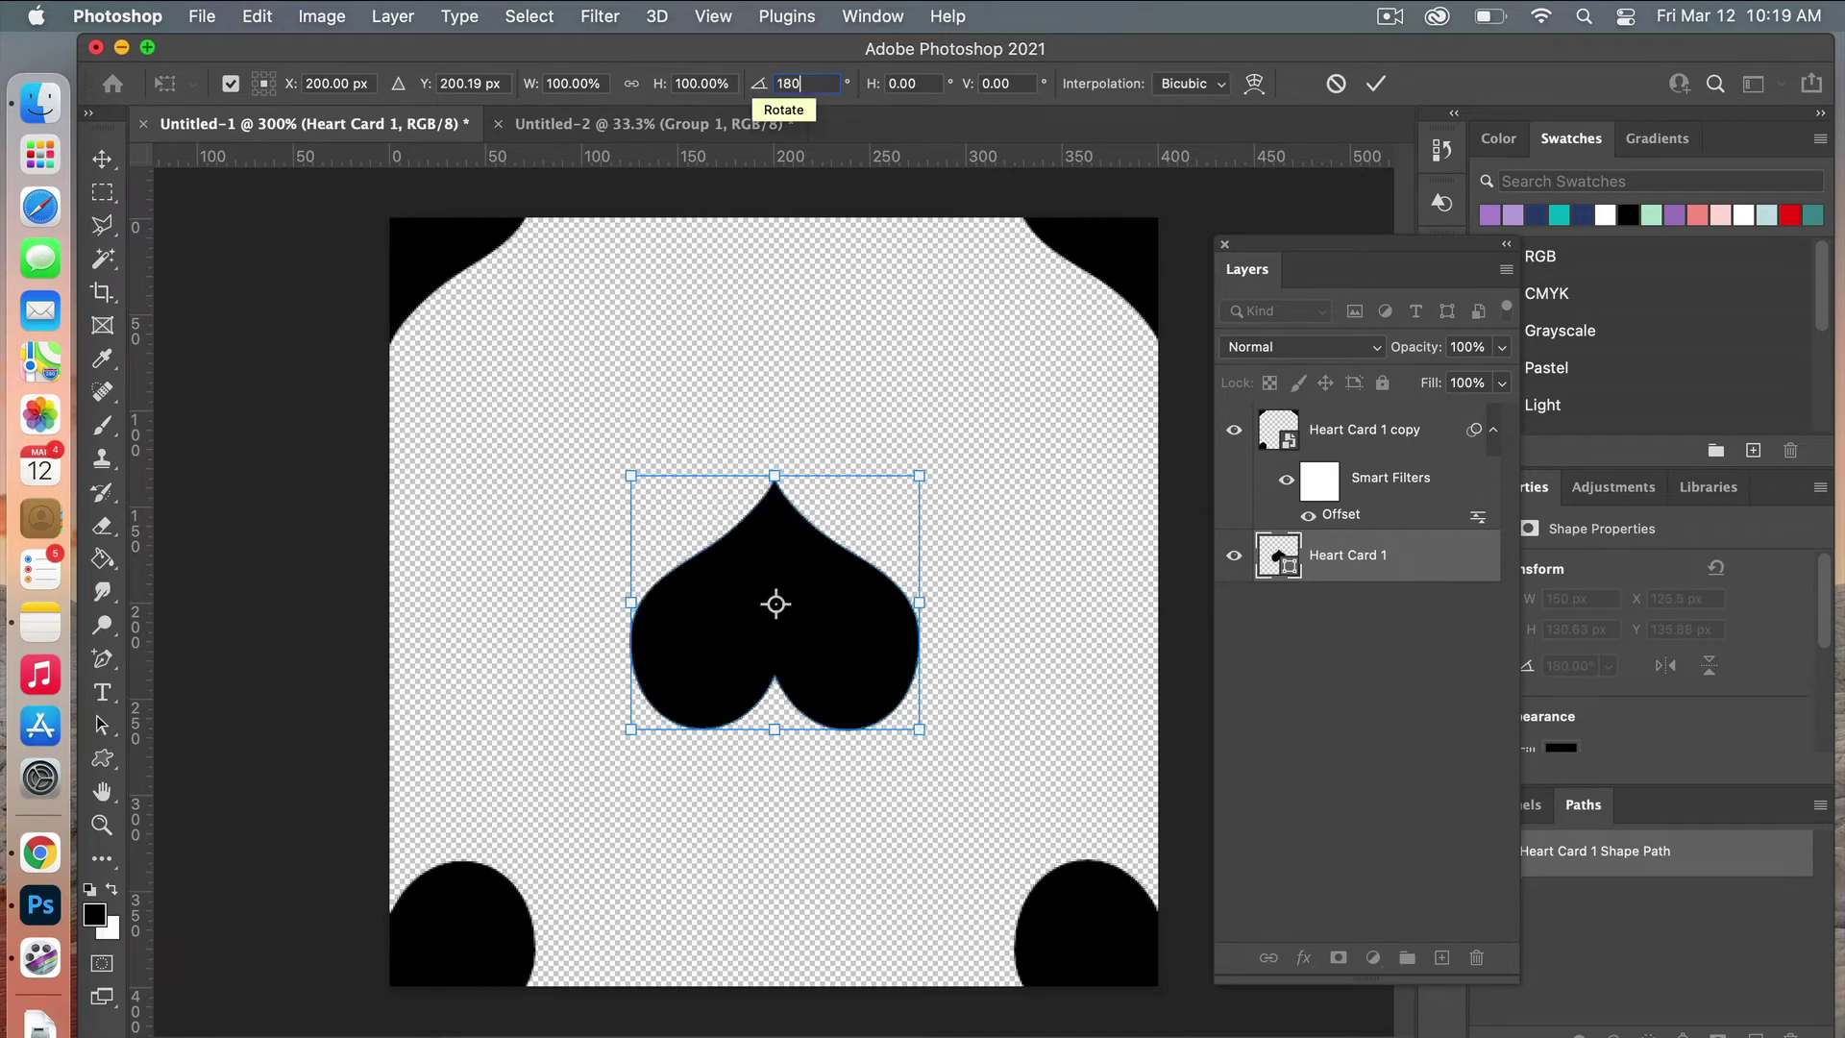
{"action": "left_click", "coordinate": [1376, 83]}
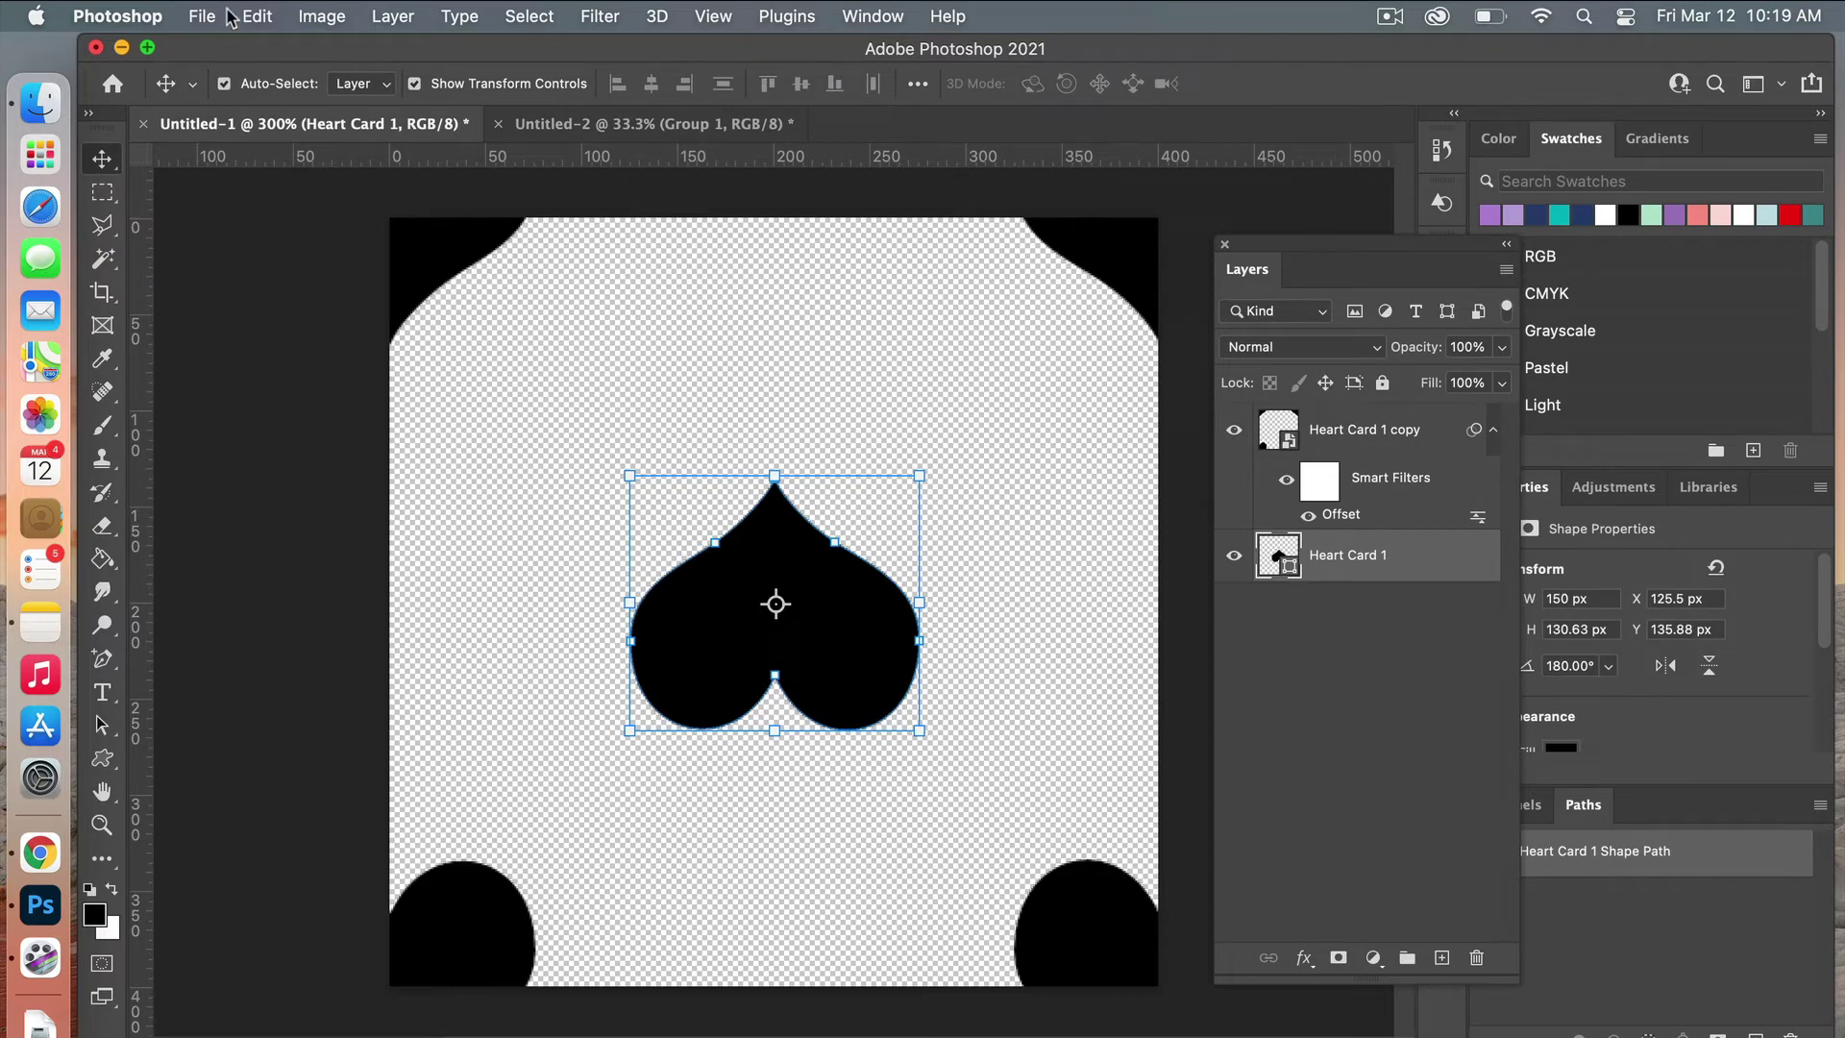
Step: Deselect the heart layer and define the tile with the inverted central heart as a new pattern, keeping the default name
{"action": "left_click", "coordinate": [259, 17]}
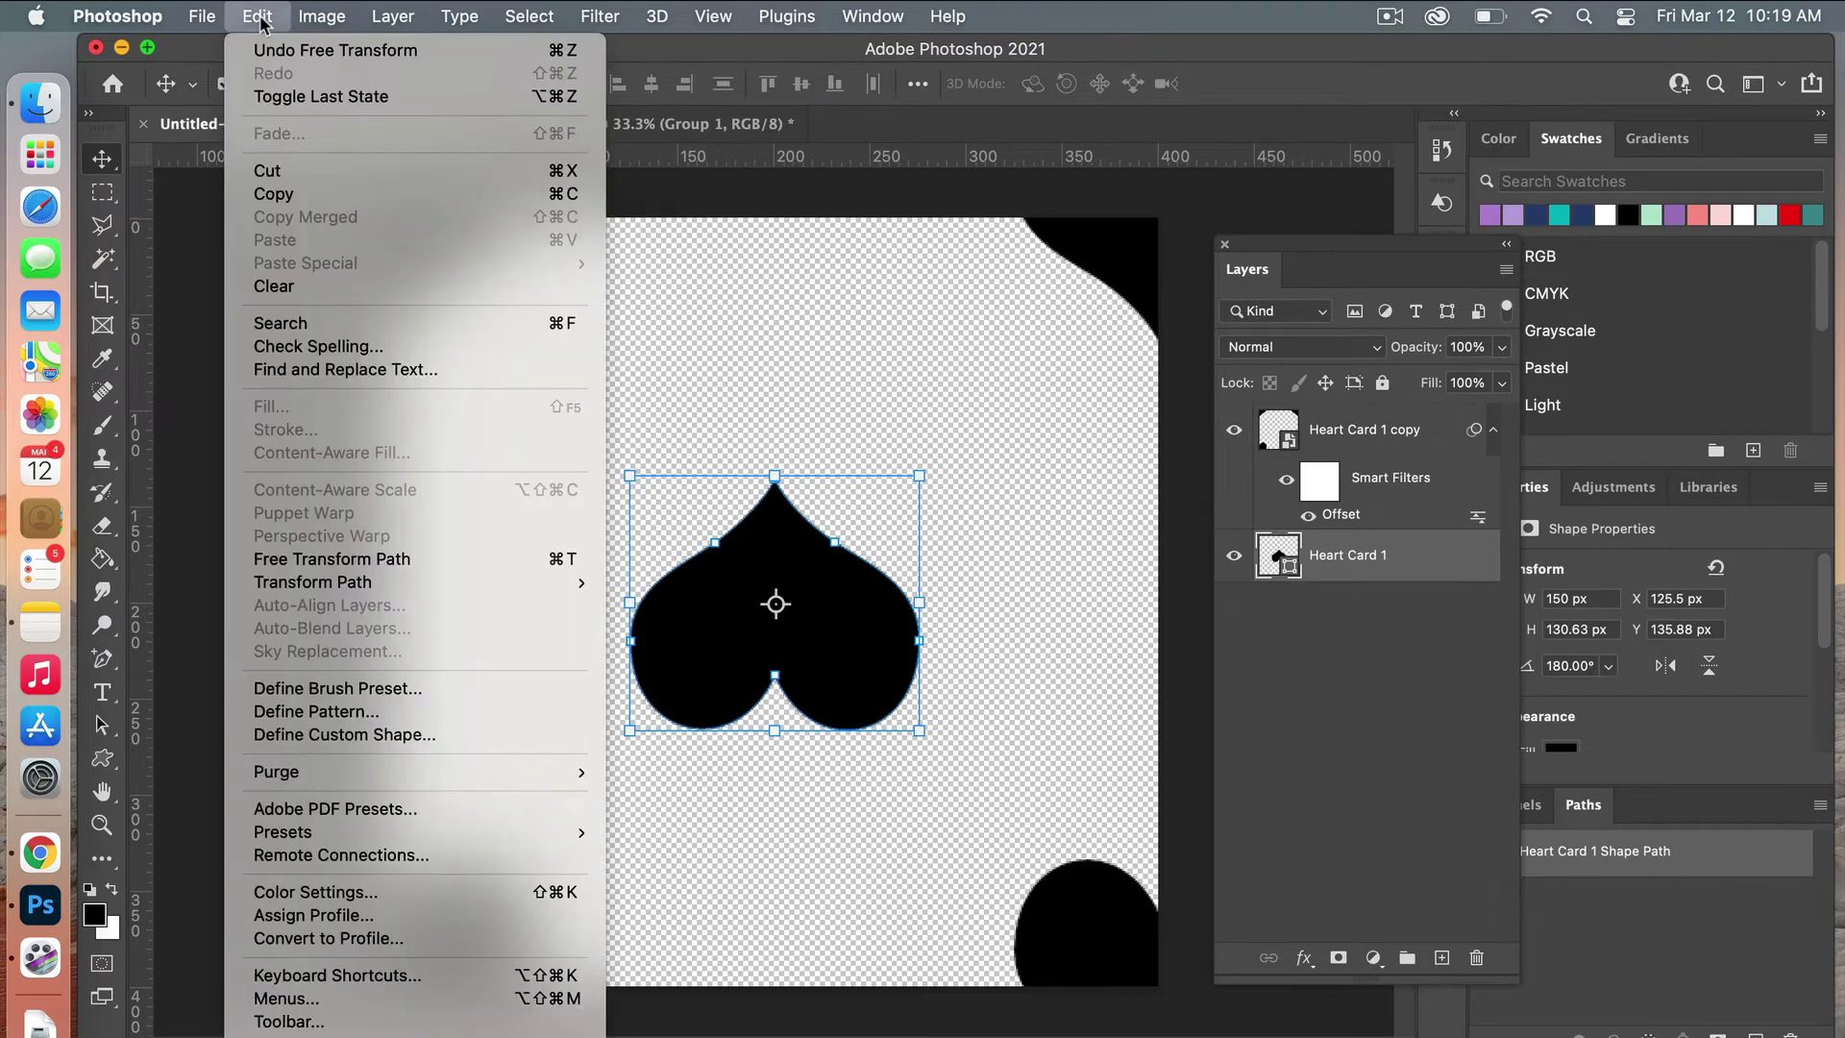
{"action": "left_click", "coordinate": [206, 332]}
{"action": "left_click", "coordinate": [240, 353]}
{"action": "left_click", "coordinate": [252, 20]}
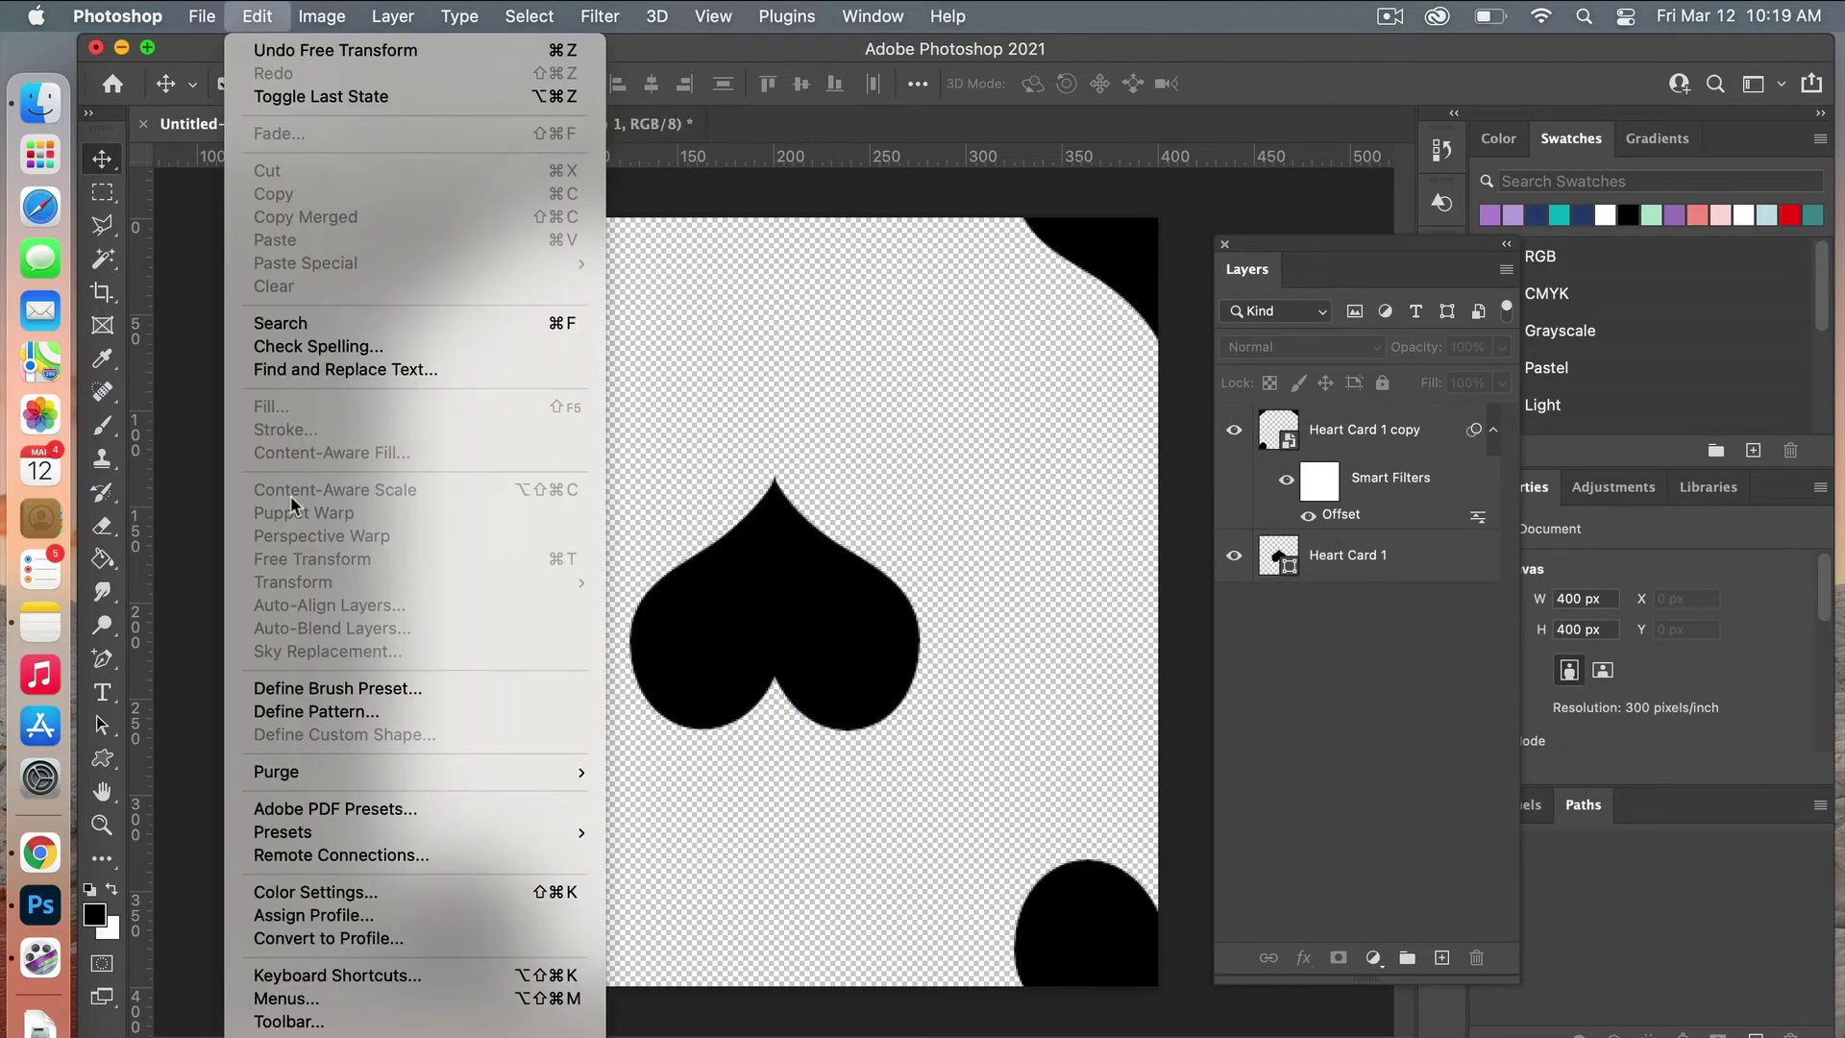
{"action": "left_click", "coordinate": [309, 711]}
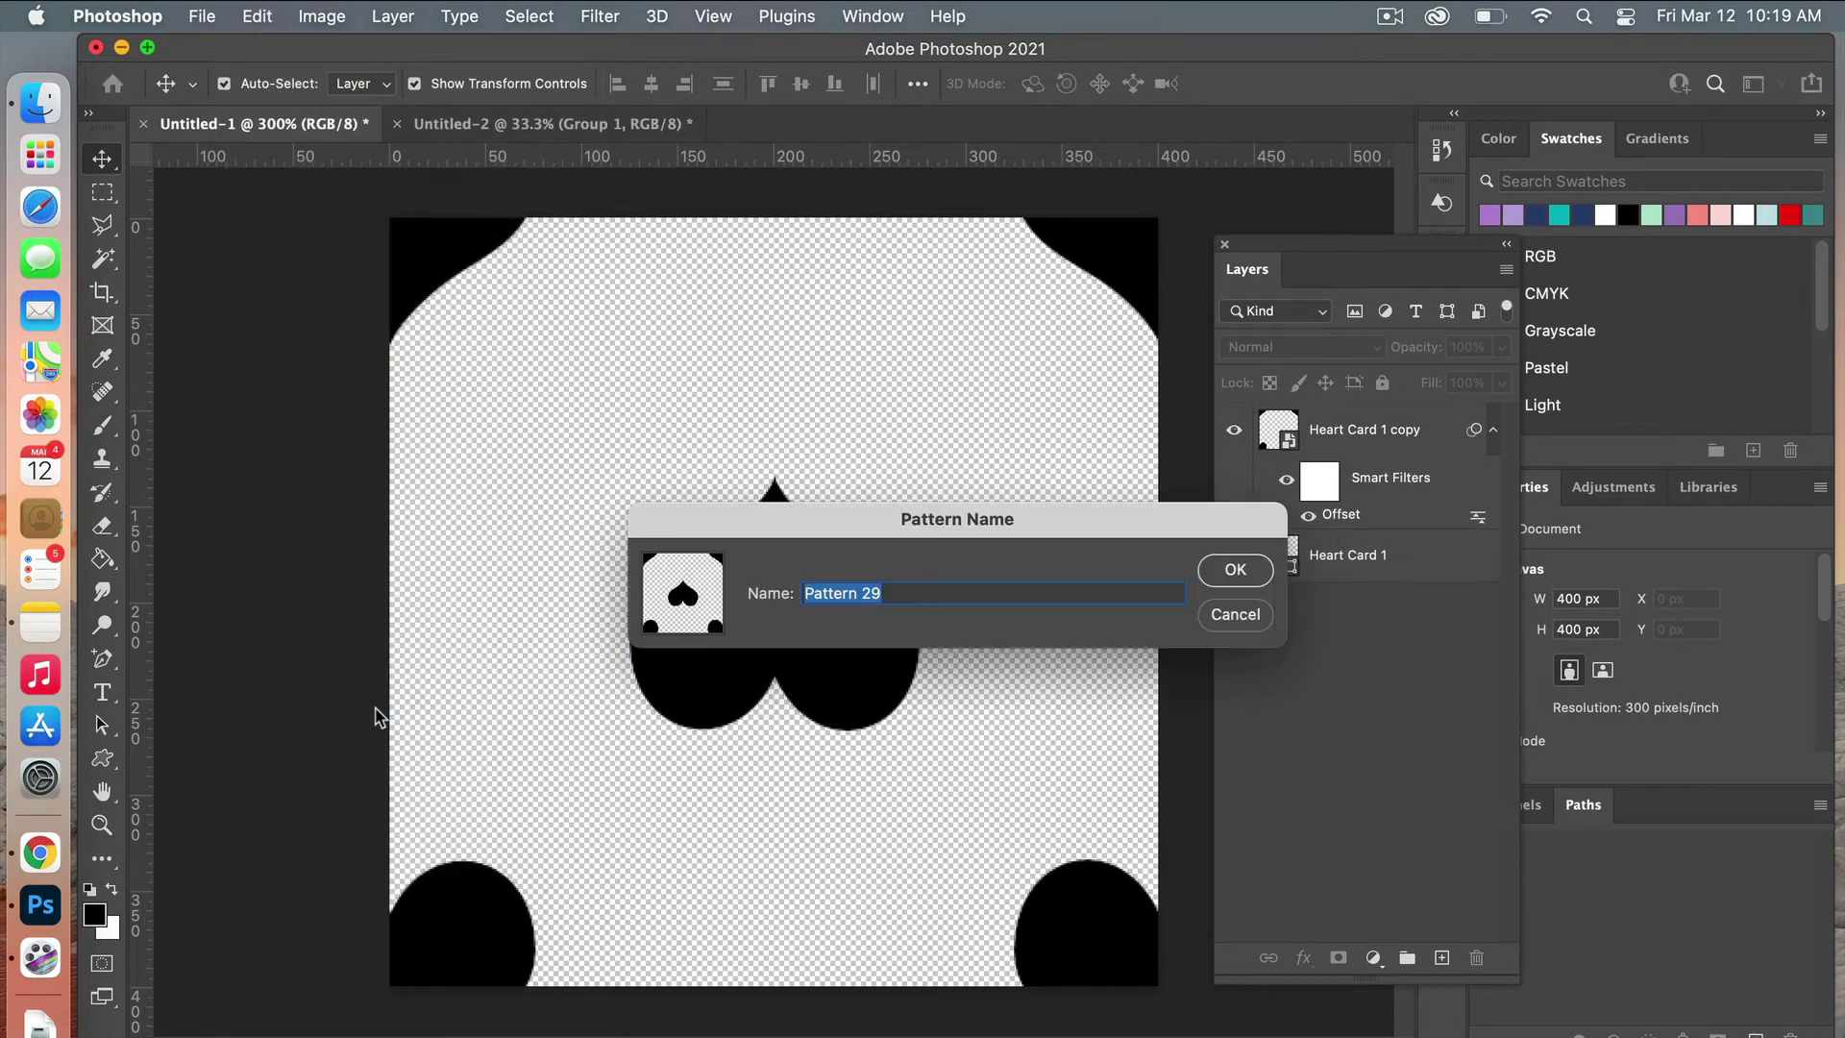
{"action": "left_click", "coordinate": [1235, 570]}
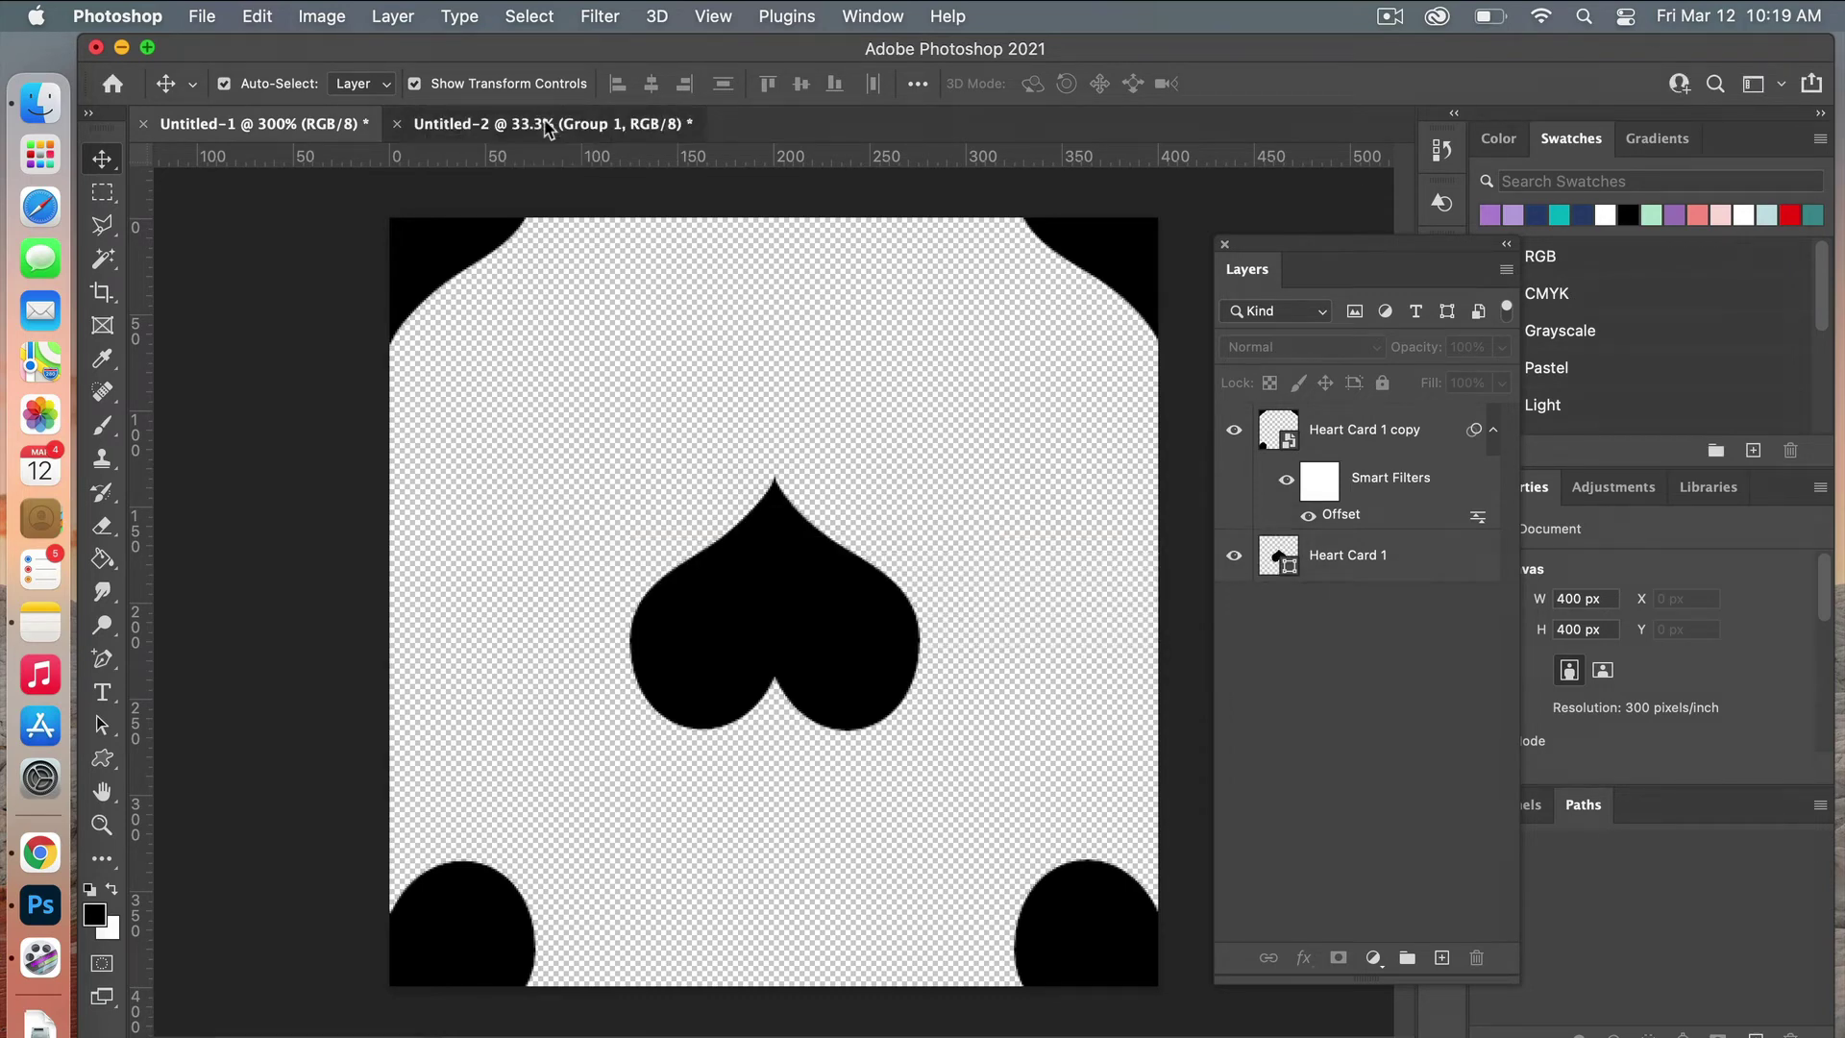
Step: In the Untitled-2 document, duplicate Group 1 as Group 1 copy
{"action": "left_click", "coordinate": [543, 125]}
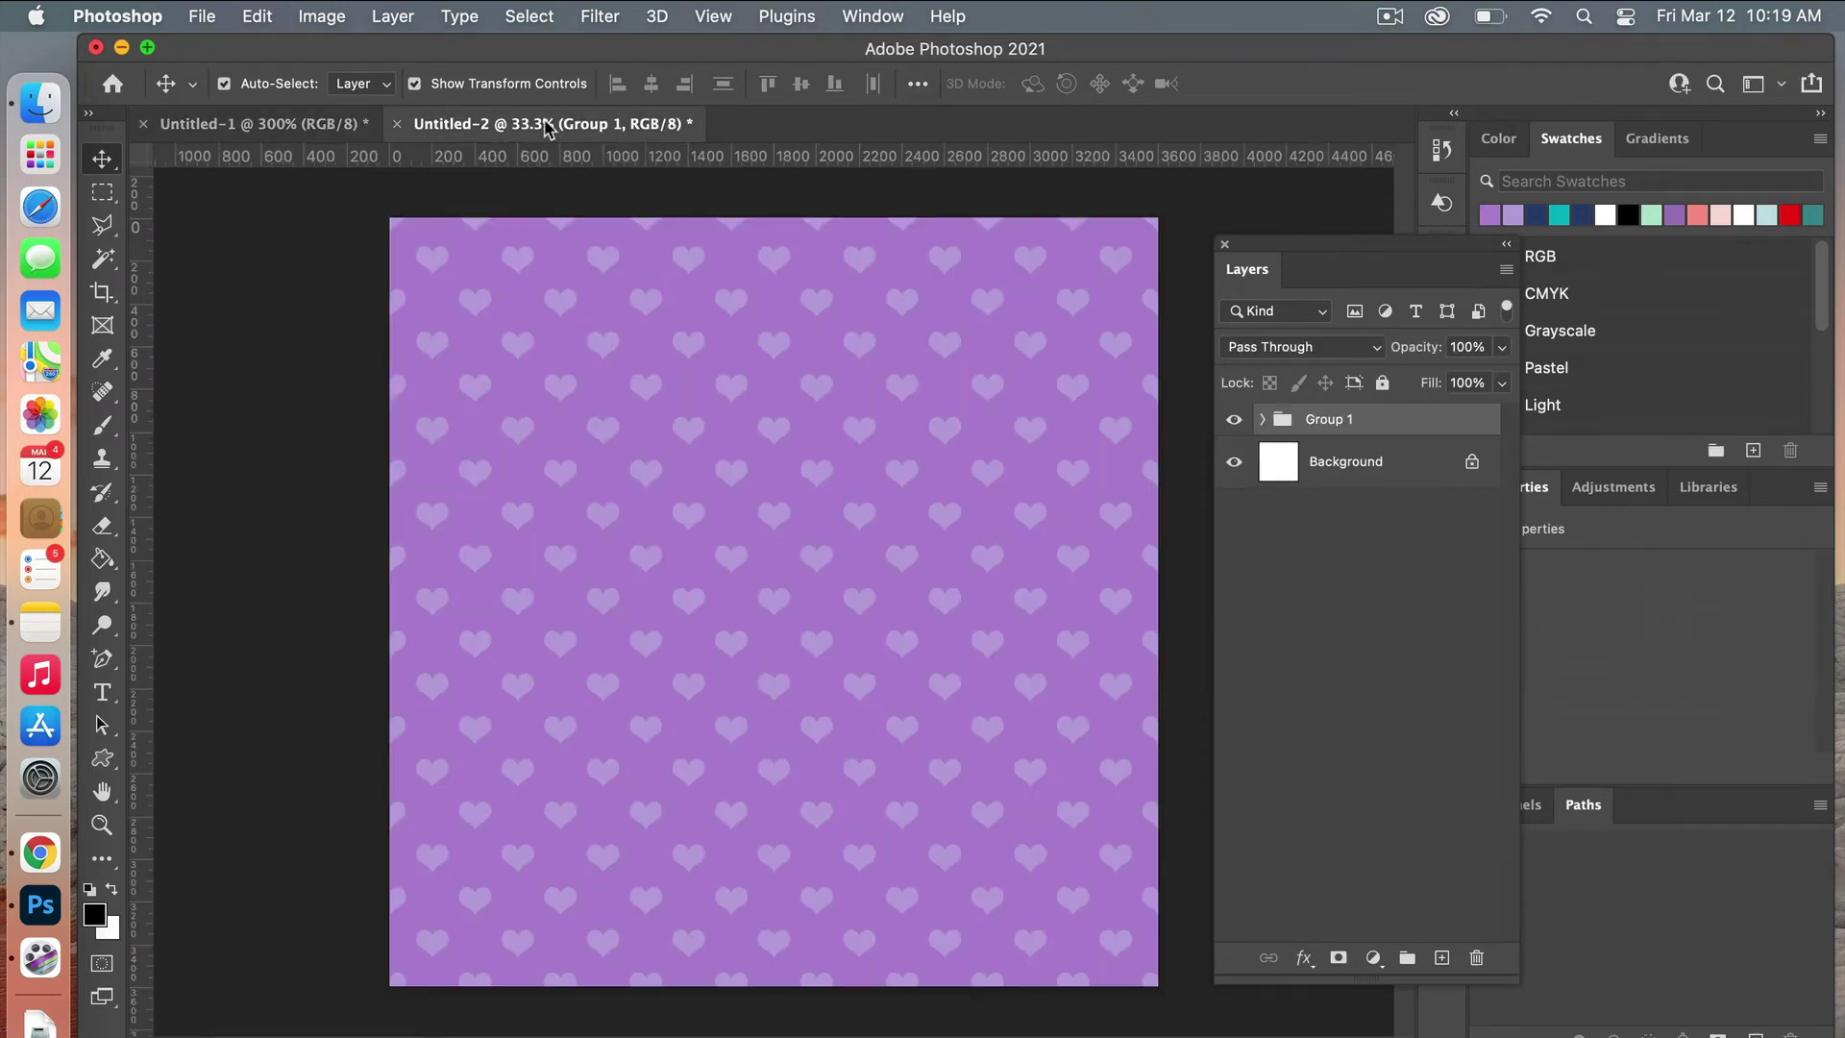
{"action": "right_click", "coordinate": [1336, 425]}
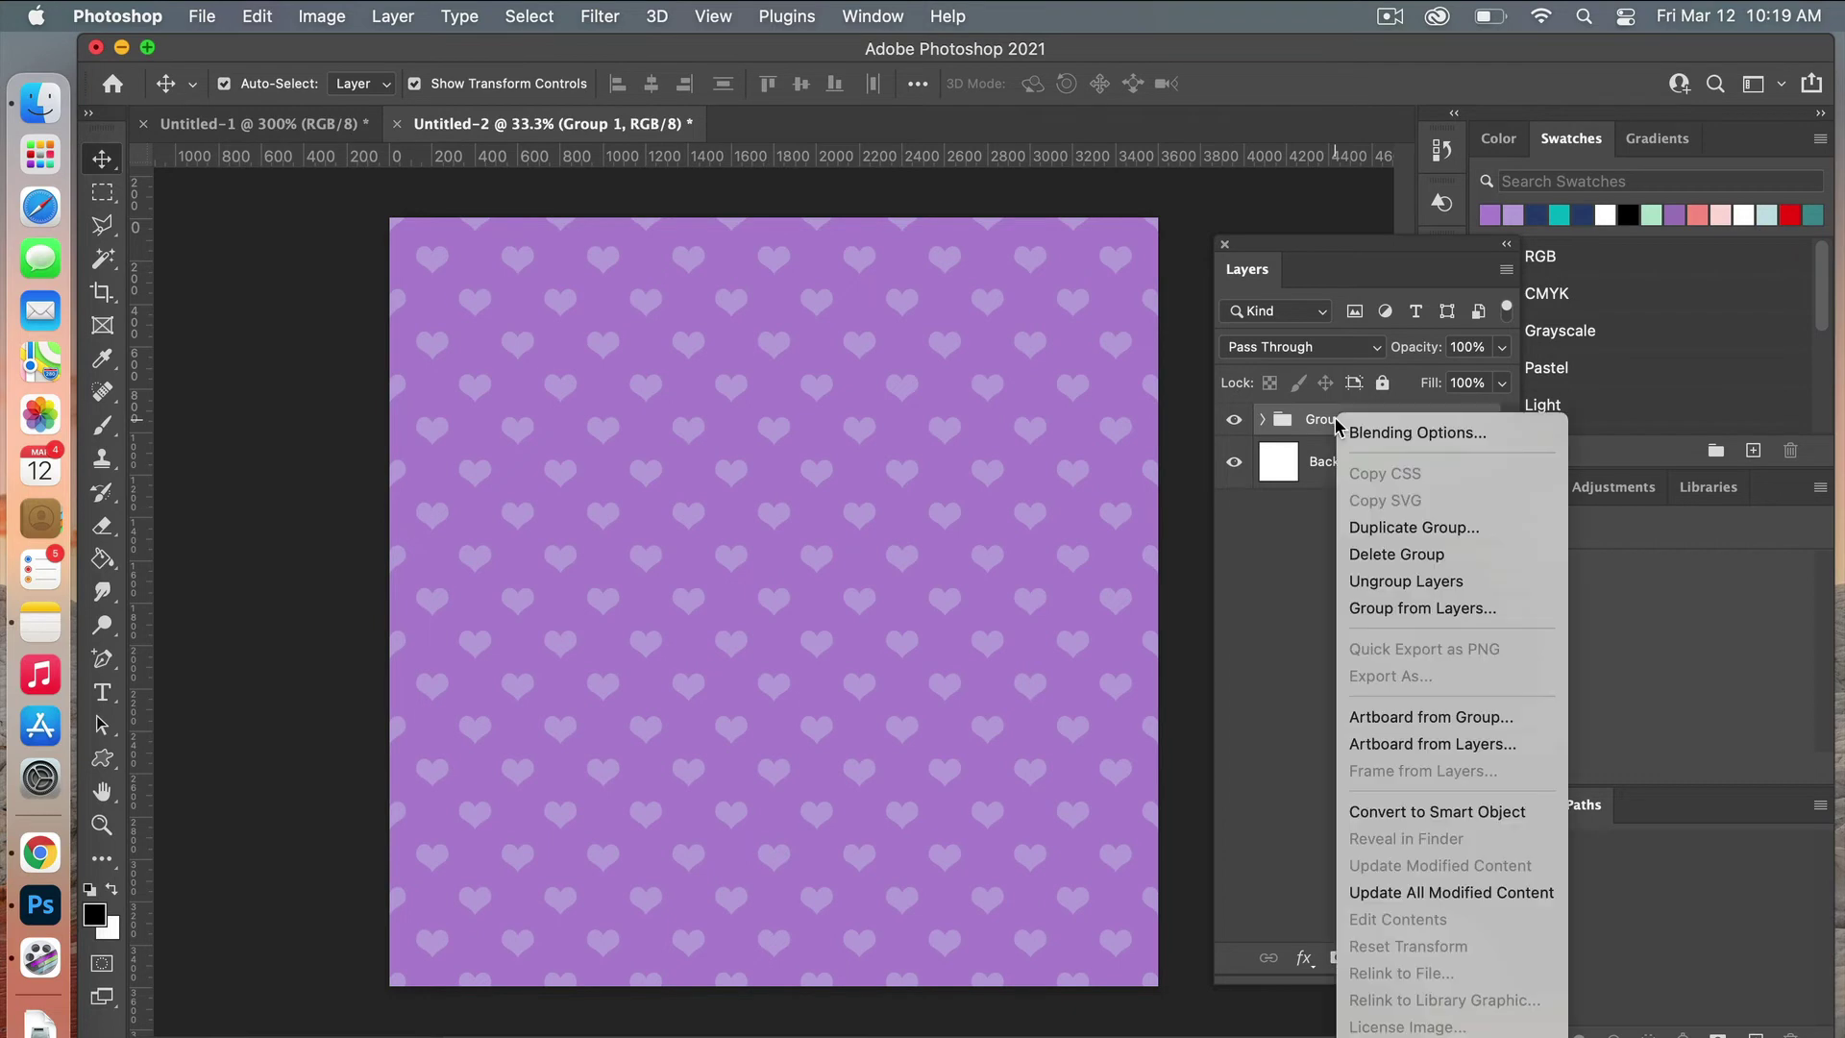
{"action": "left_click", "coordinate": [1460, 528]}
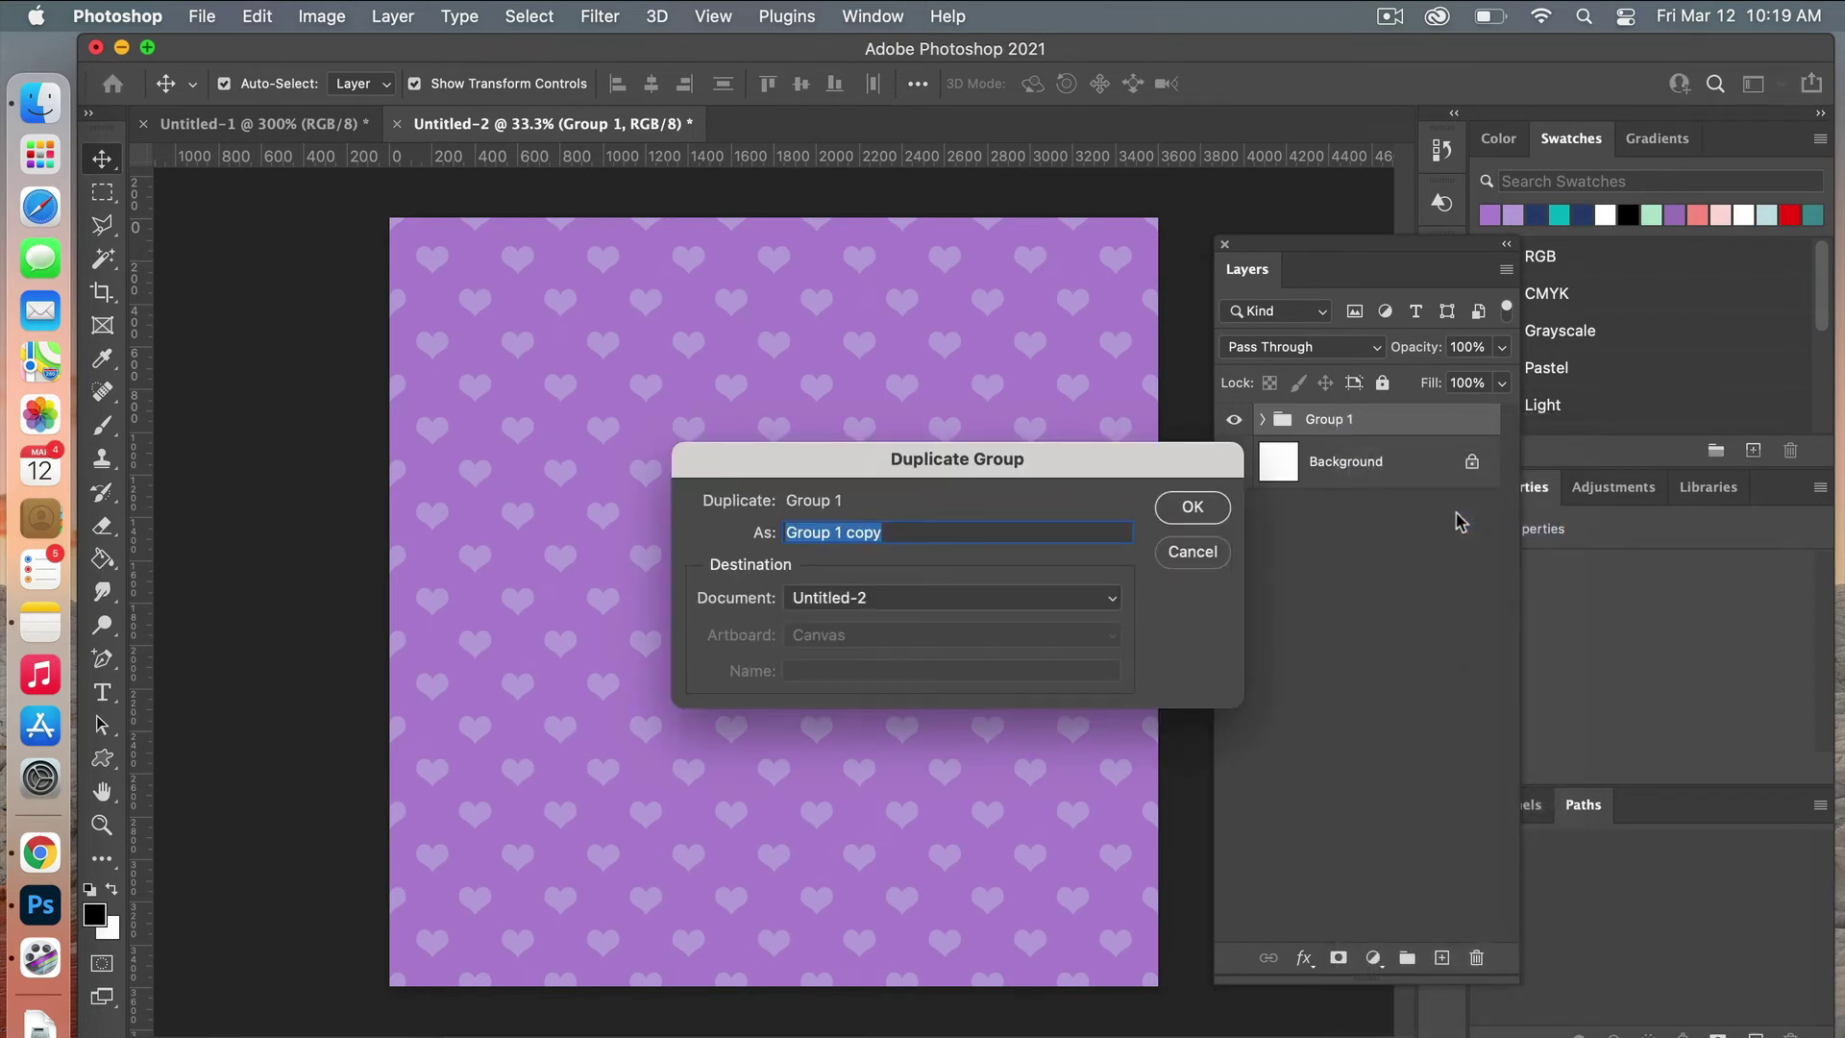
{"action": "left_click", "coordinate": [1194, 507]}
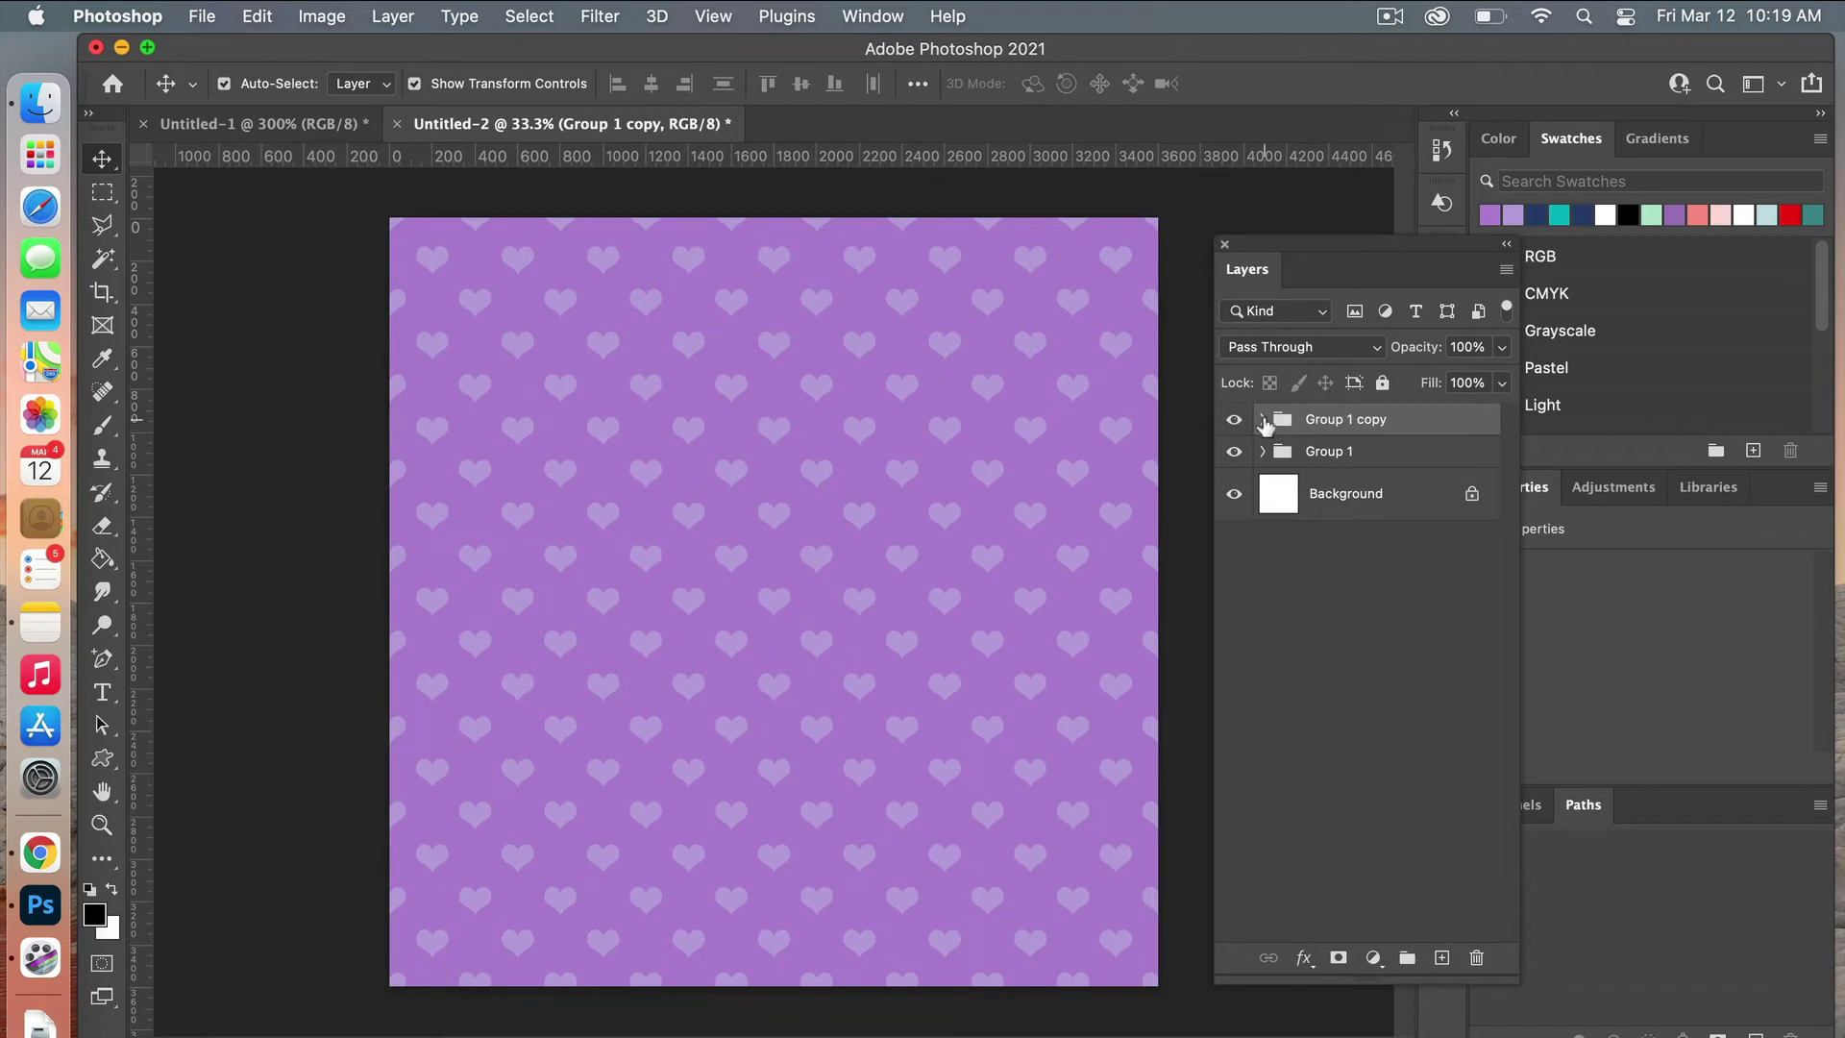
Step: Change the pattern fill inside Group 1 copy to the newly defined pattern with the inverted heart
{"action": "left_click", "coordinate": [1261, 420]}
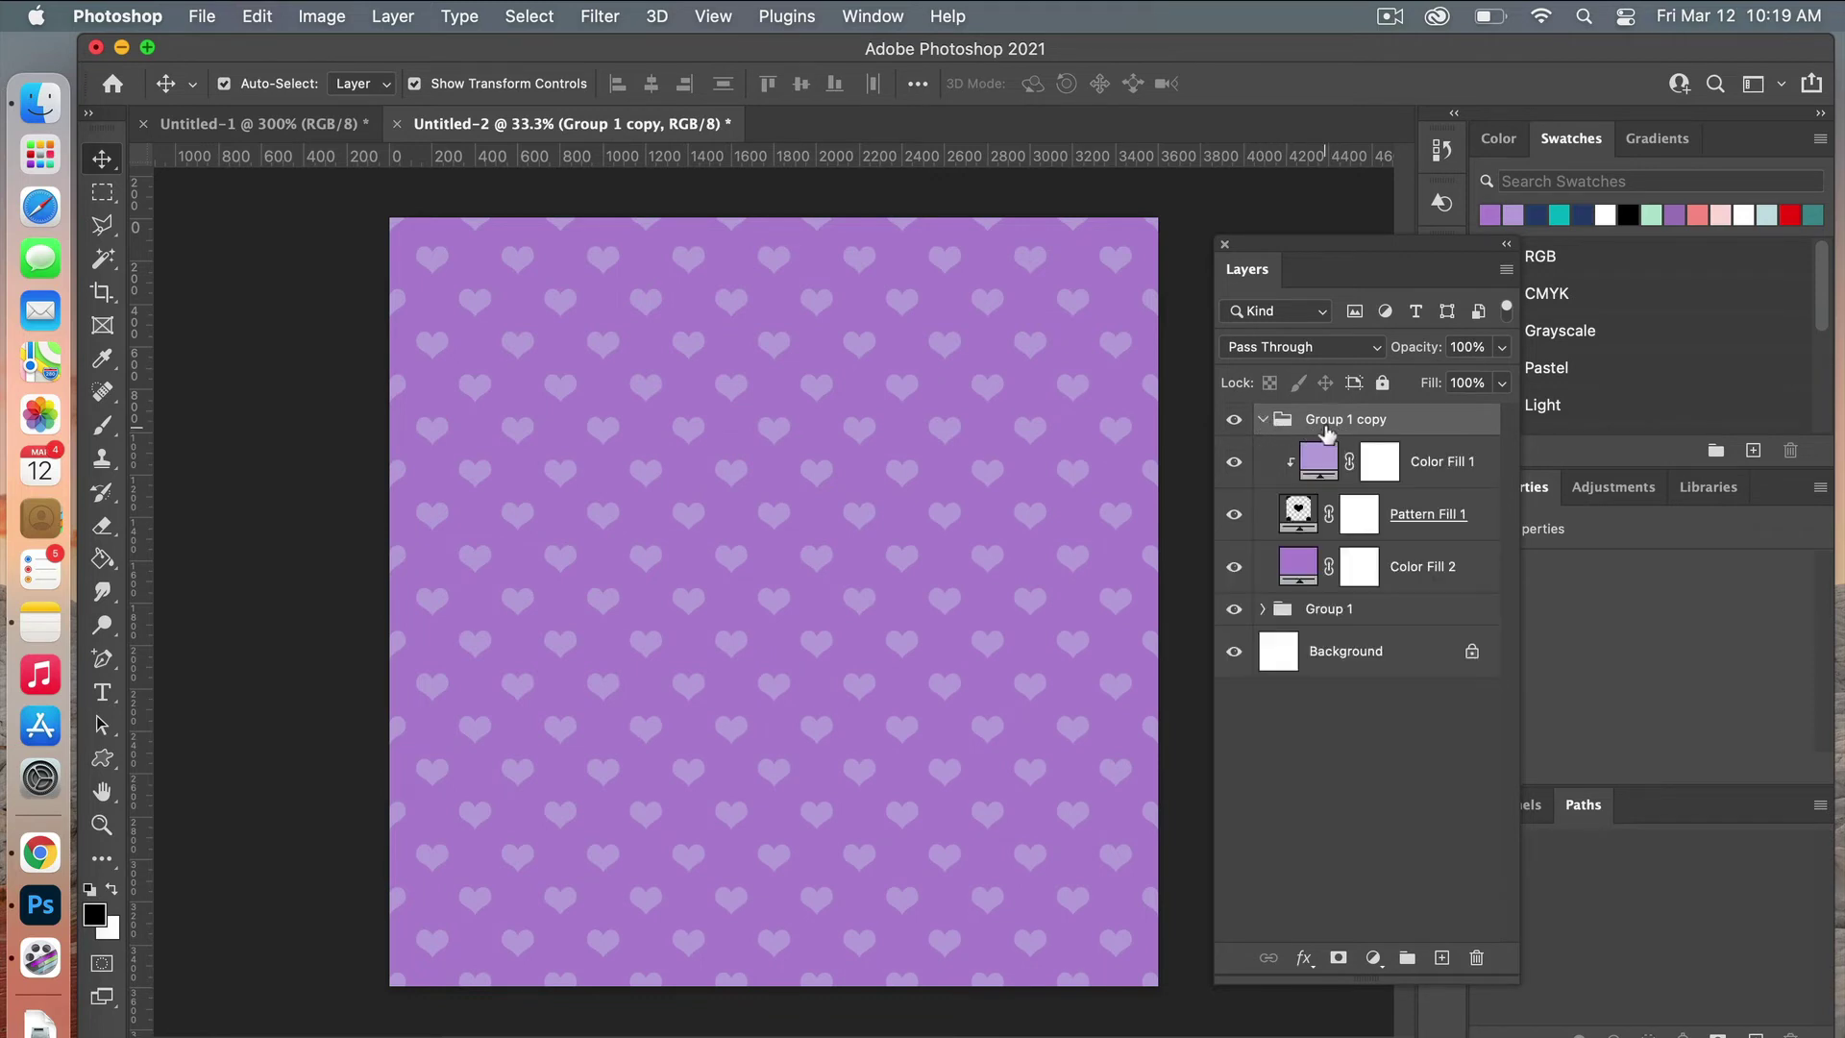
{"action": "double_click", "coordinate": [1299, 509]}
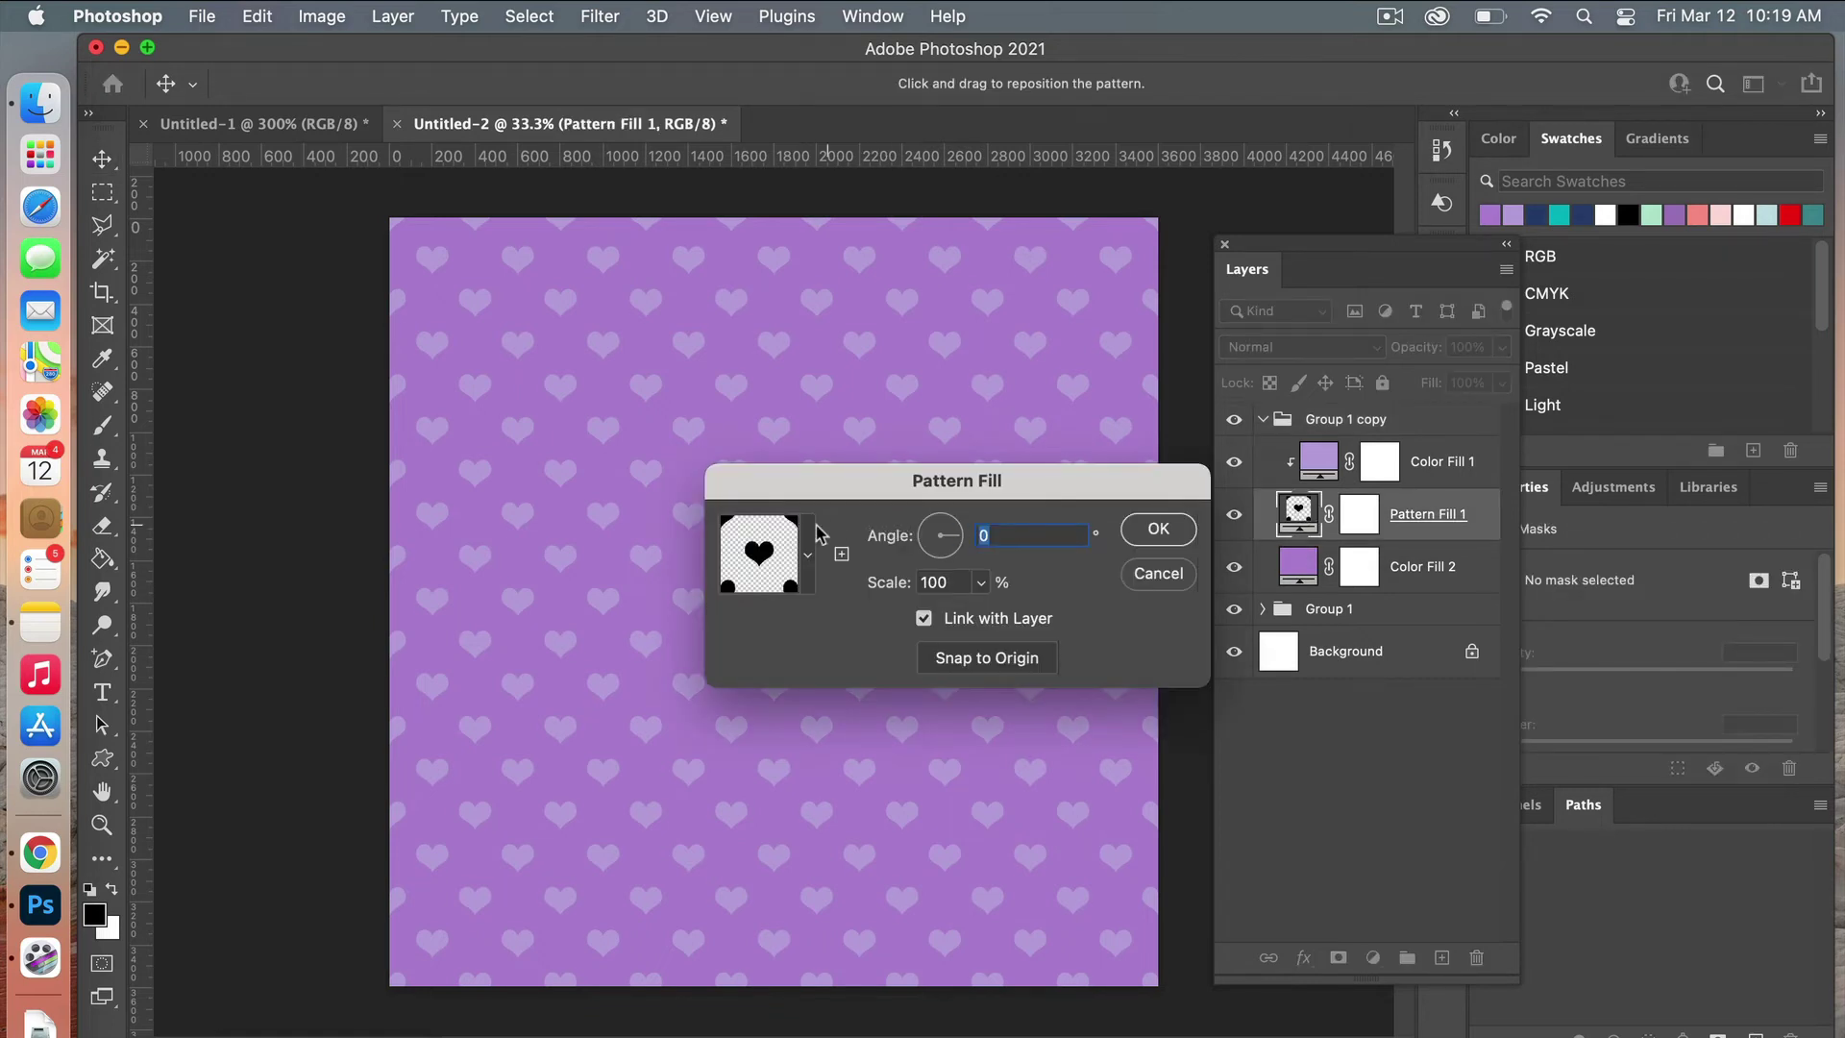
{"action": "left_click", "coordinate": [807, 555]}
{"action": "left_click", "coordinate": [715, 754]}
{"action": "left_click", "coordinate": [1089, 575]}
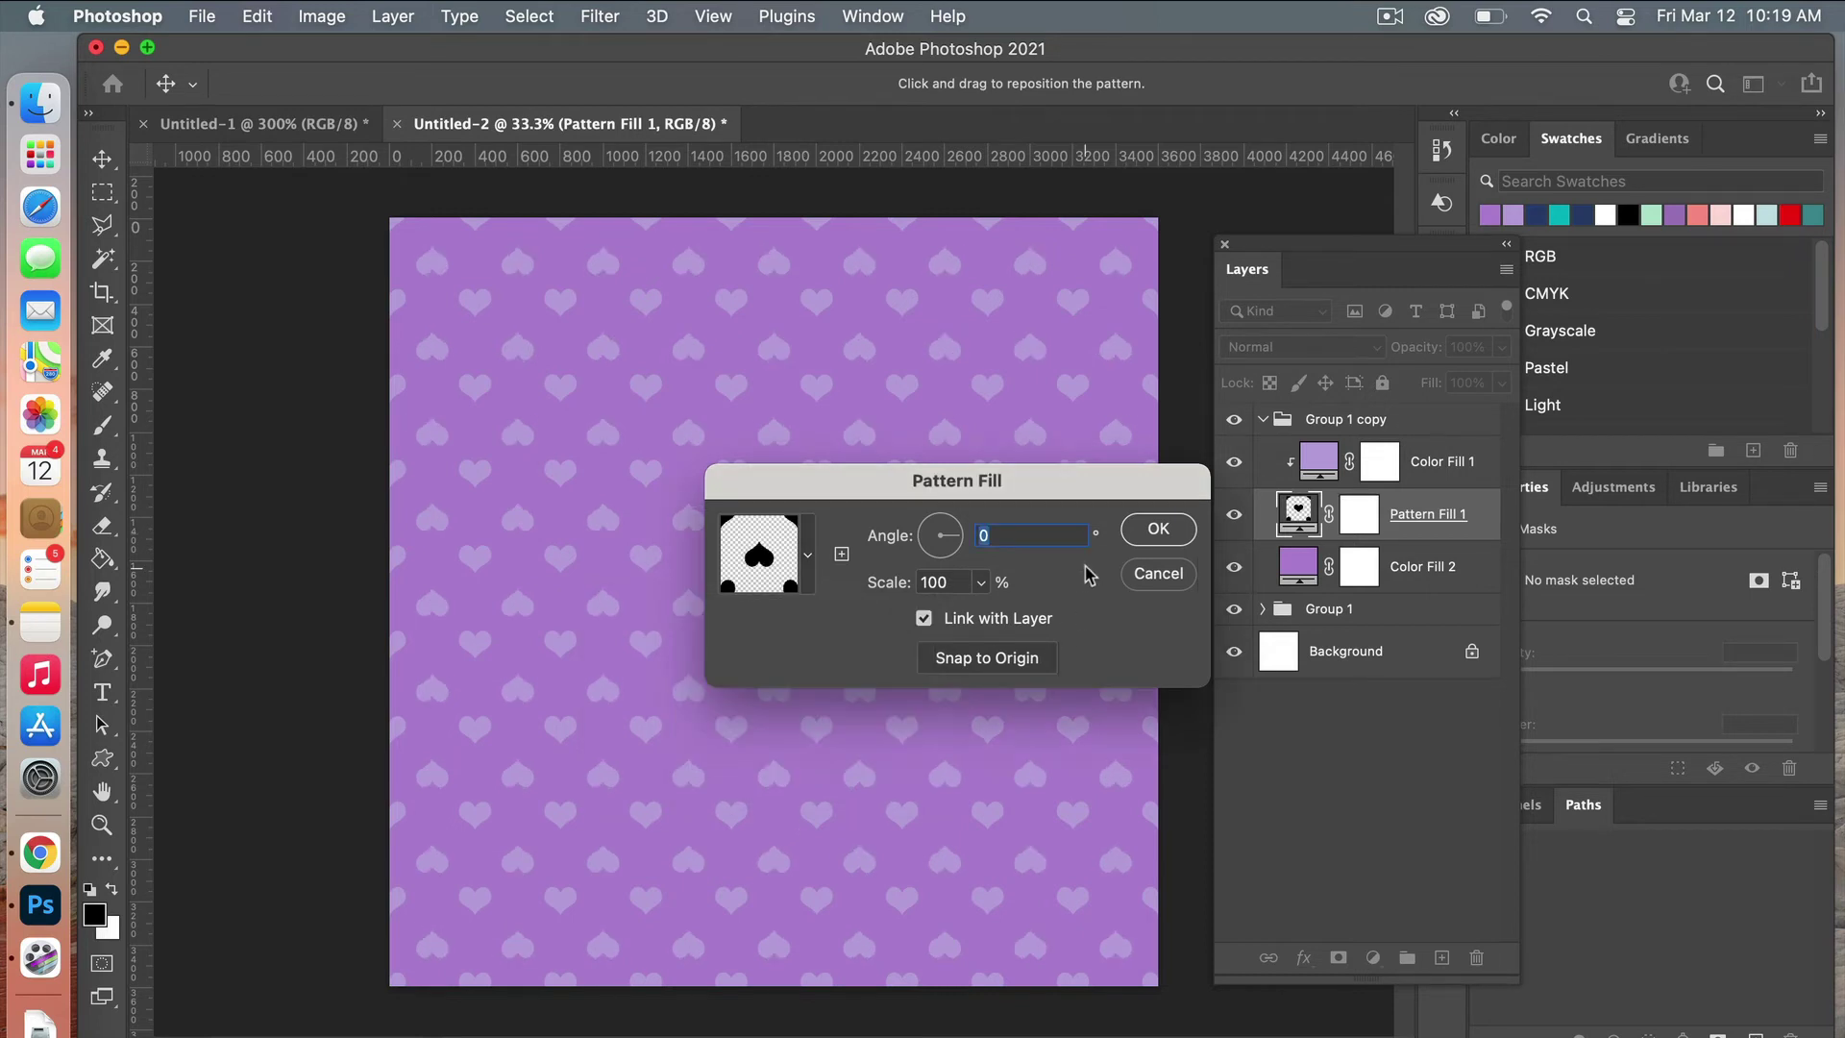
{"action": "left_click", "coordinate": [1156, 534]}
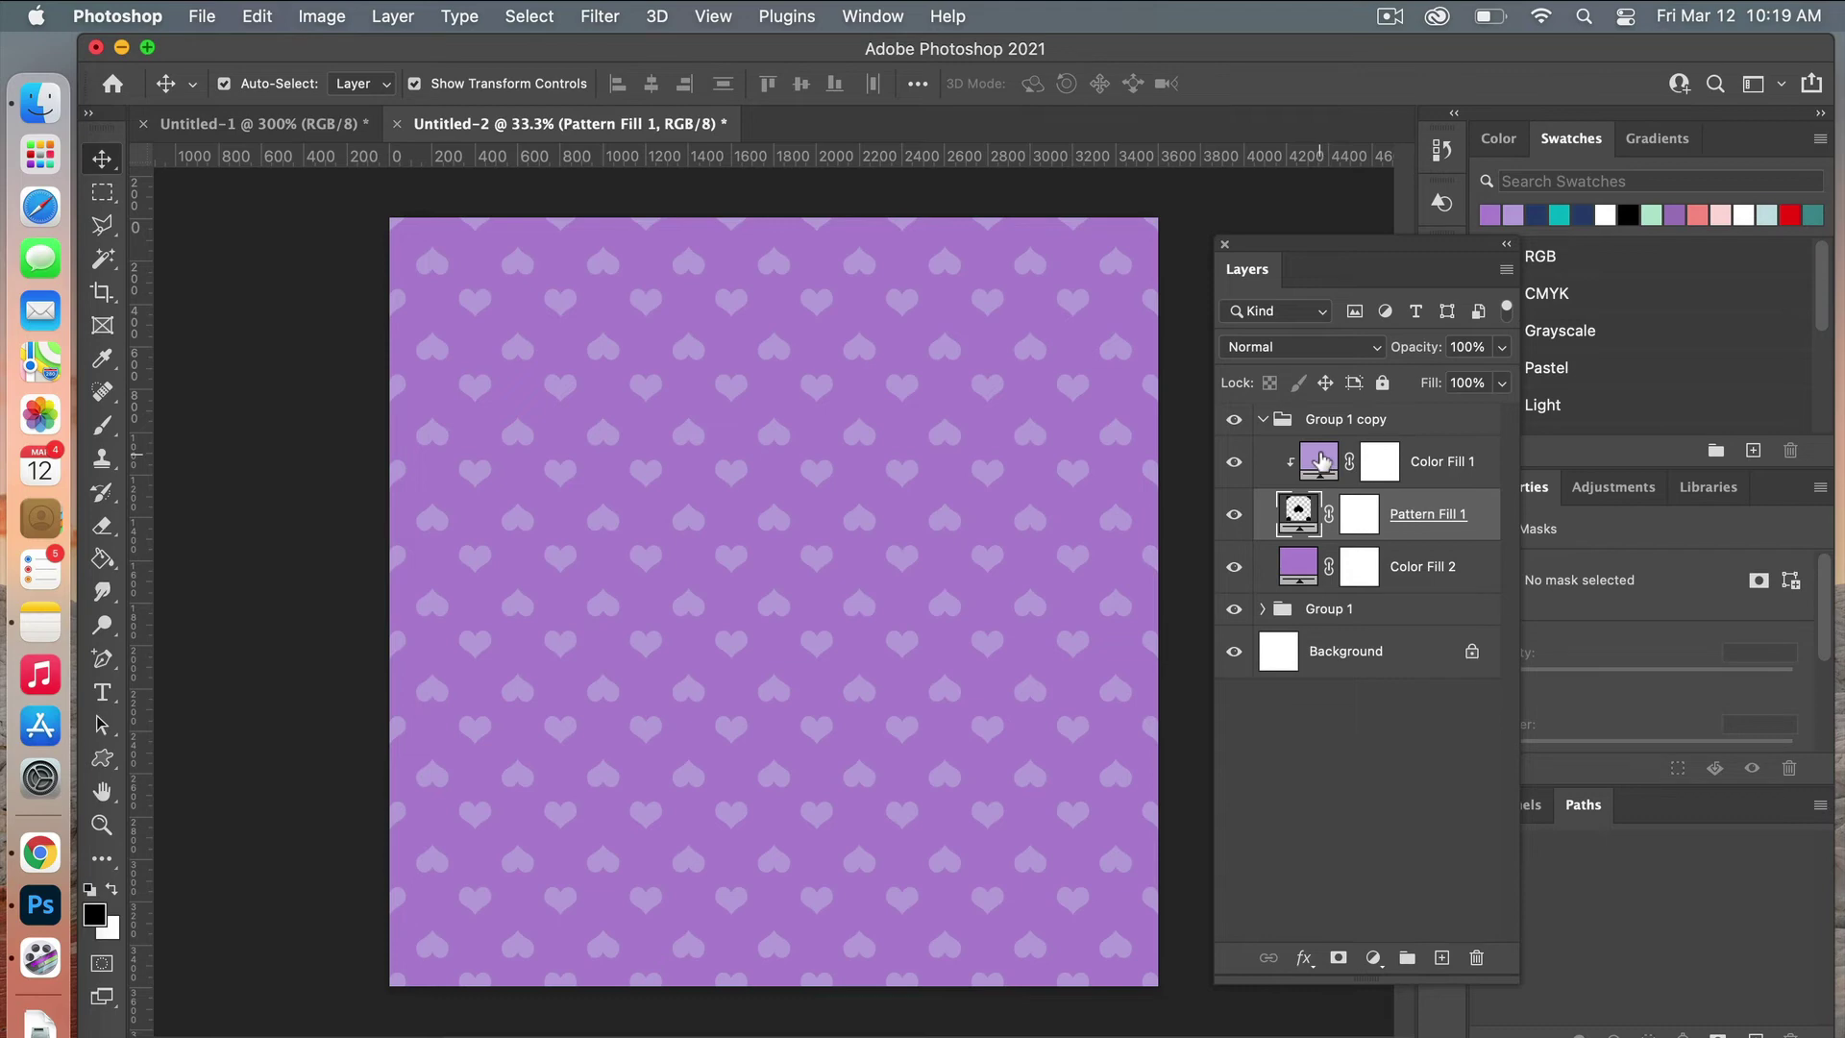
Step: In Group 1 copy, recolor the hearts with the teal swatch and the background fill with the navy swatch, #274472
{"action": "double_click", "coordinate": [1329, 454]}
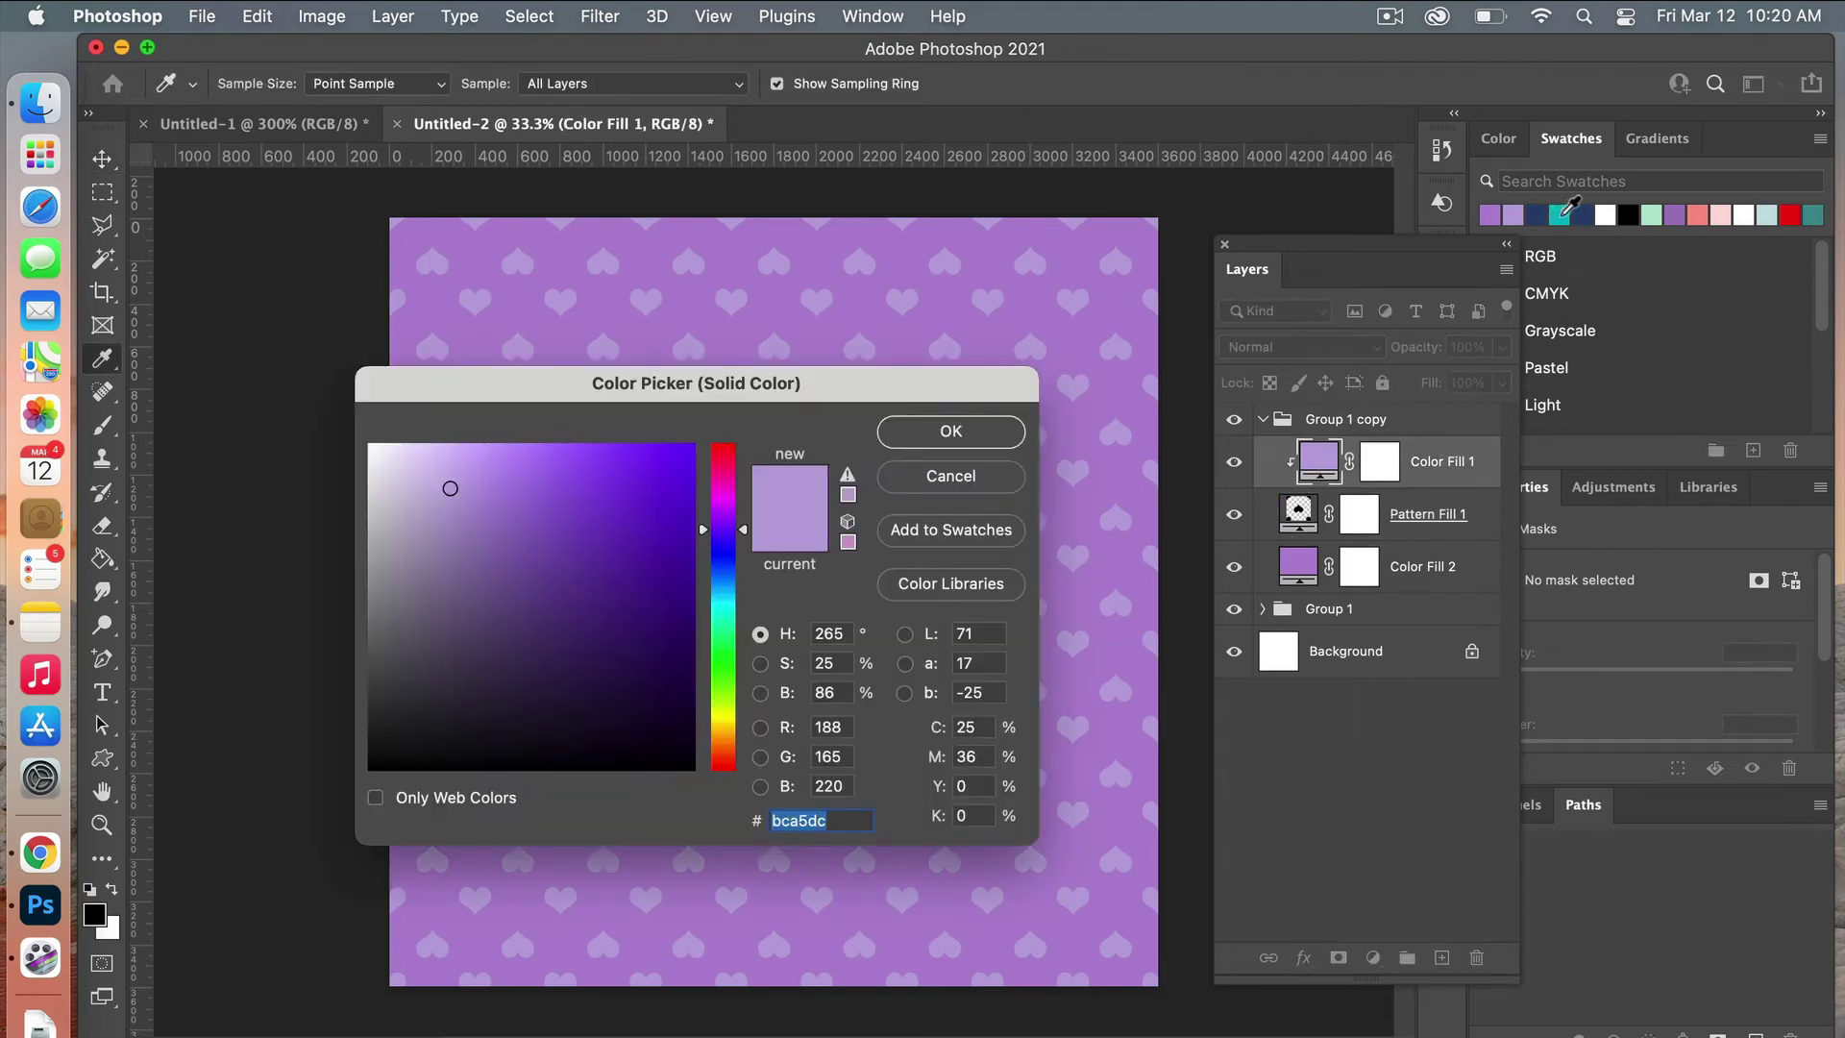
{"action": "left_click", "coordinate": [1558, 212]}
{"action": "left_click", "coordinate": [950, 431]}
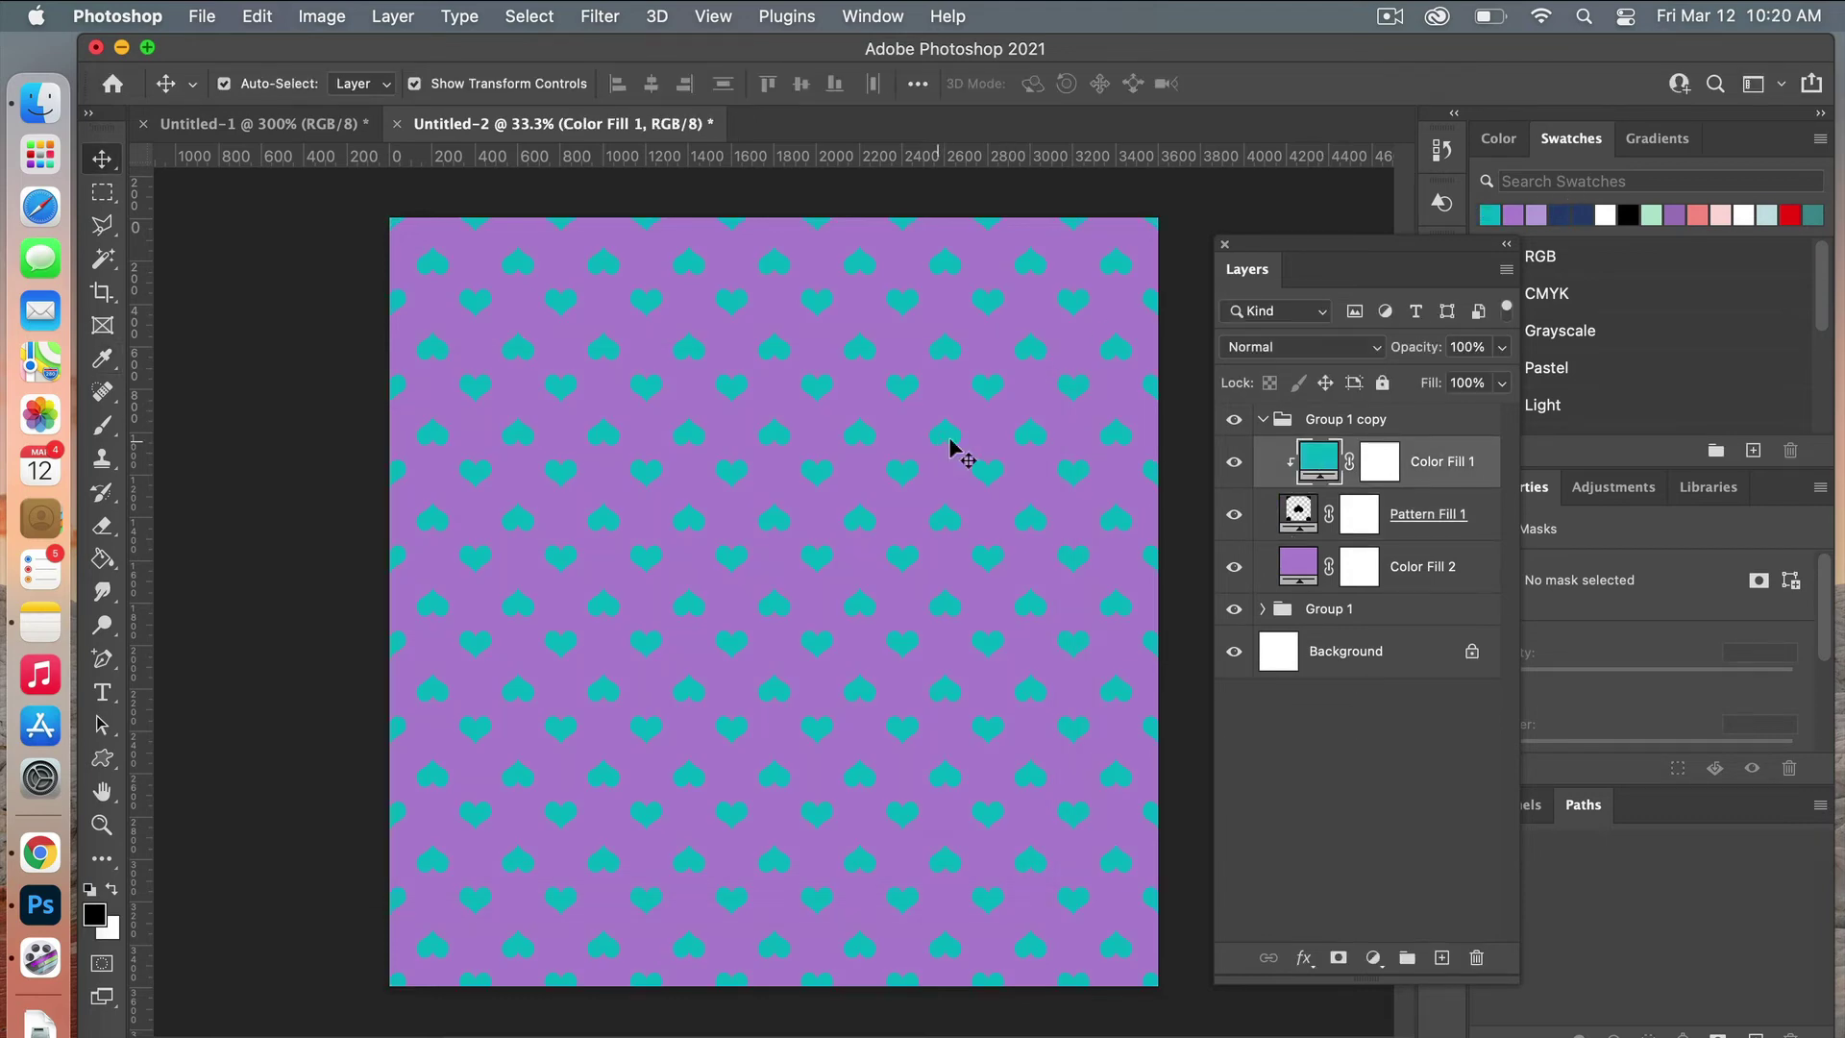
{"action": "double_click", "coordinate": [1301, 571]}
{"action": "left_click", "coordinate": [1558, 212]}
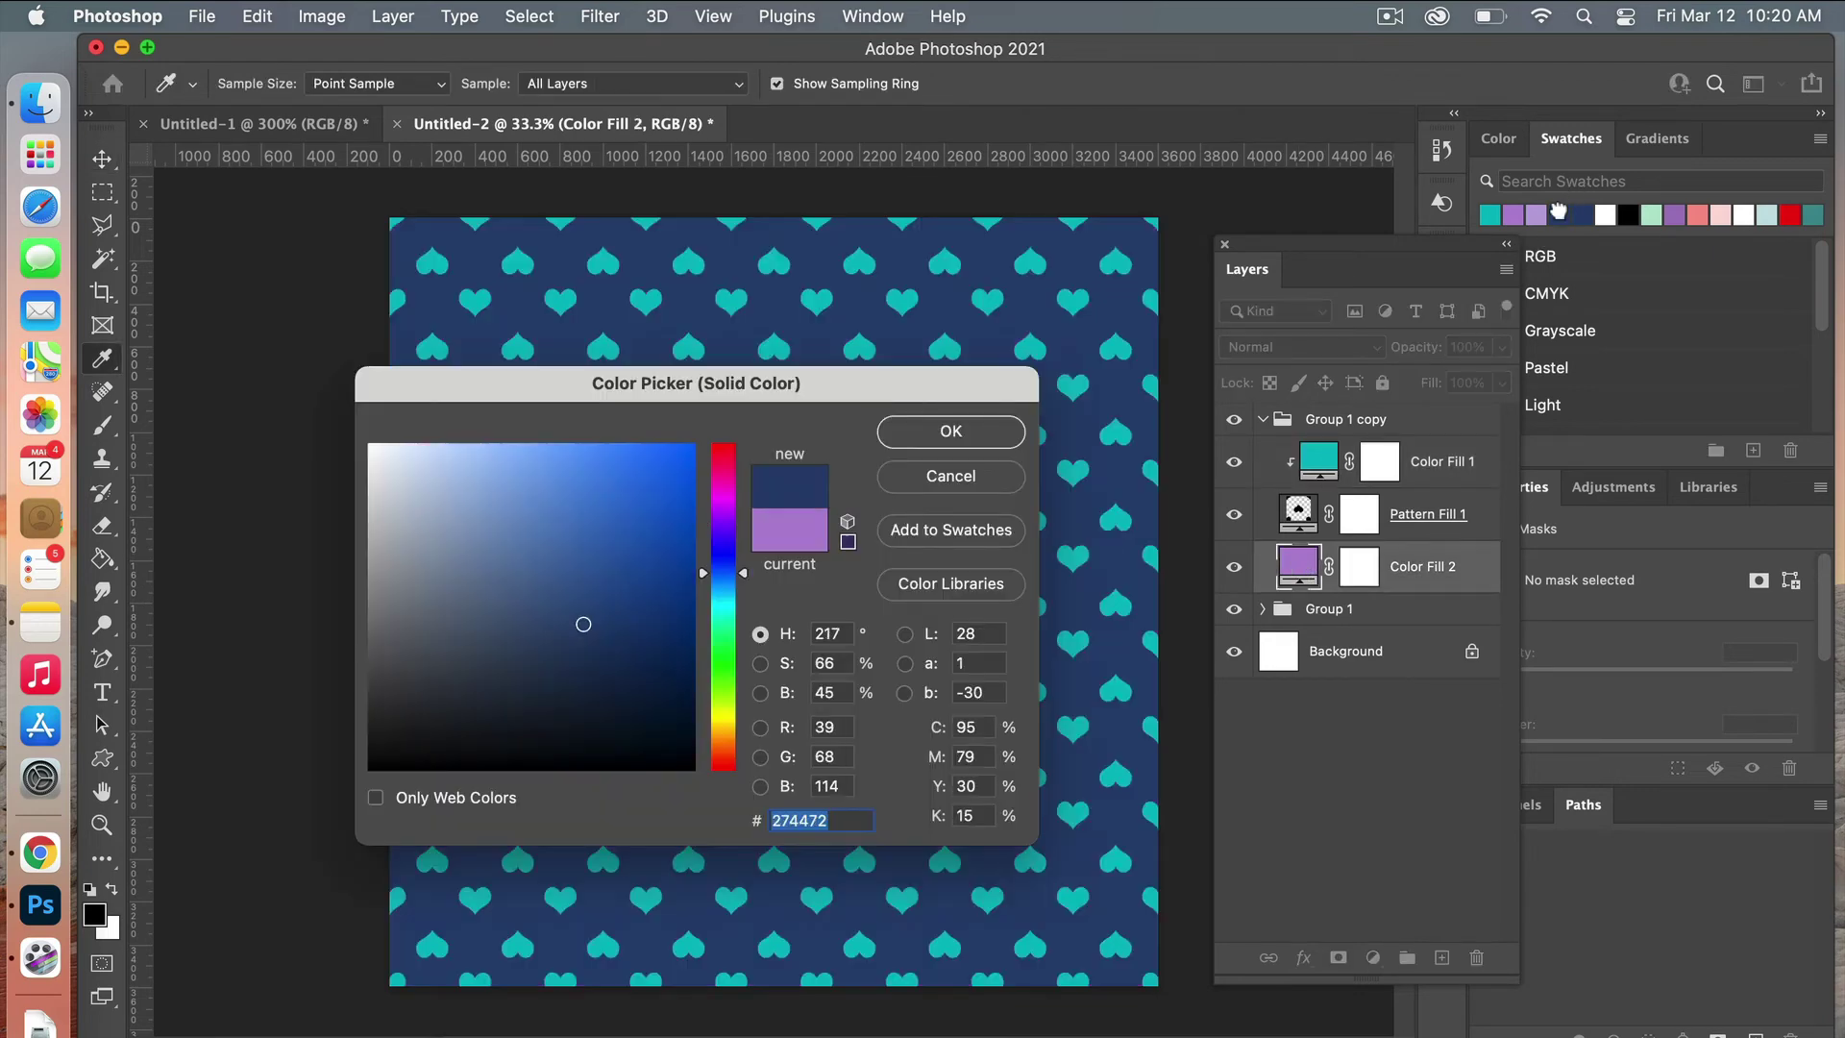
{"action": "left_click", "coordinate": [989, 432]}
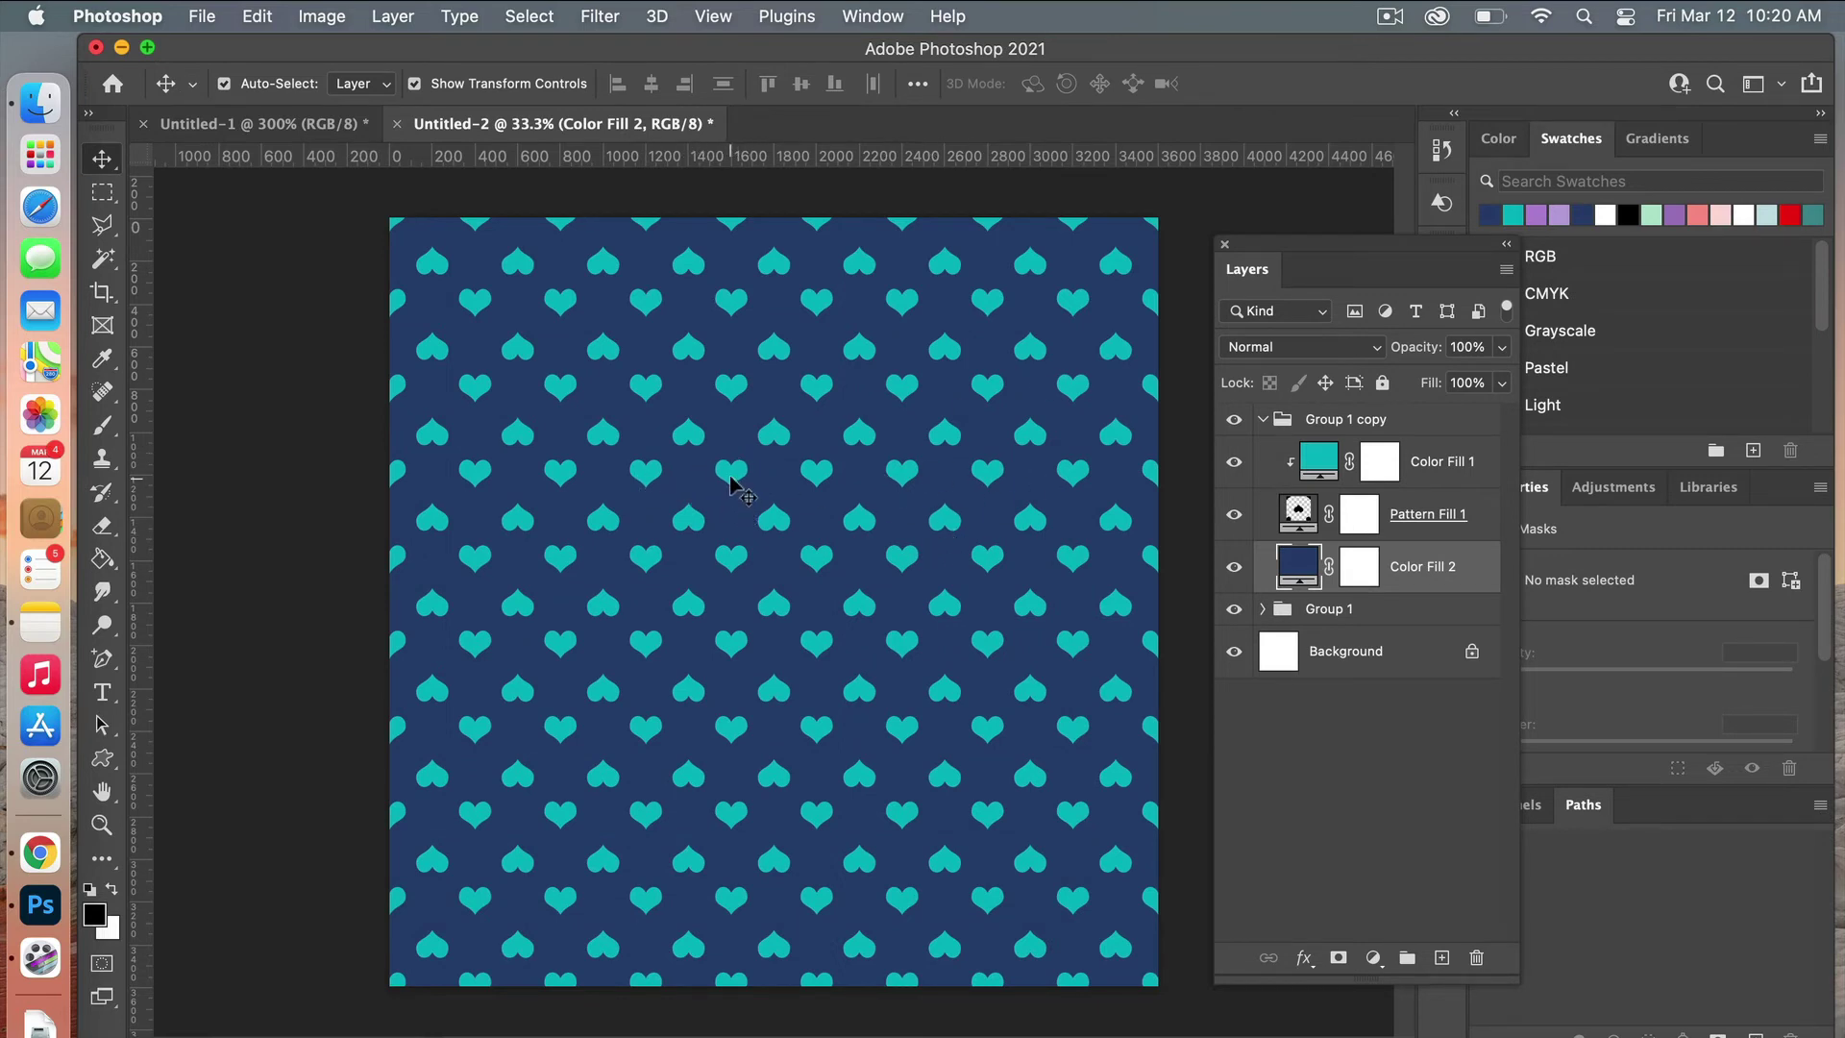
Step: In the Untitled-1 tile document, move the inverted central heart slightly straight up and deselect it
{"action": "left_click", "coordinate": [344, 131]}
{"action": "left_click", "coordinate": [794, 572]}
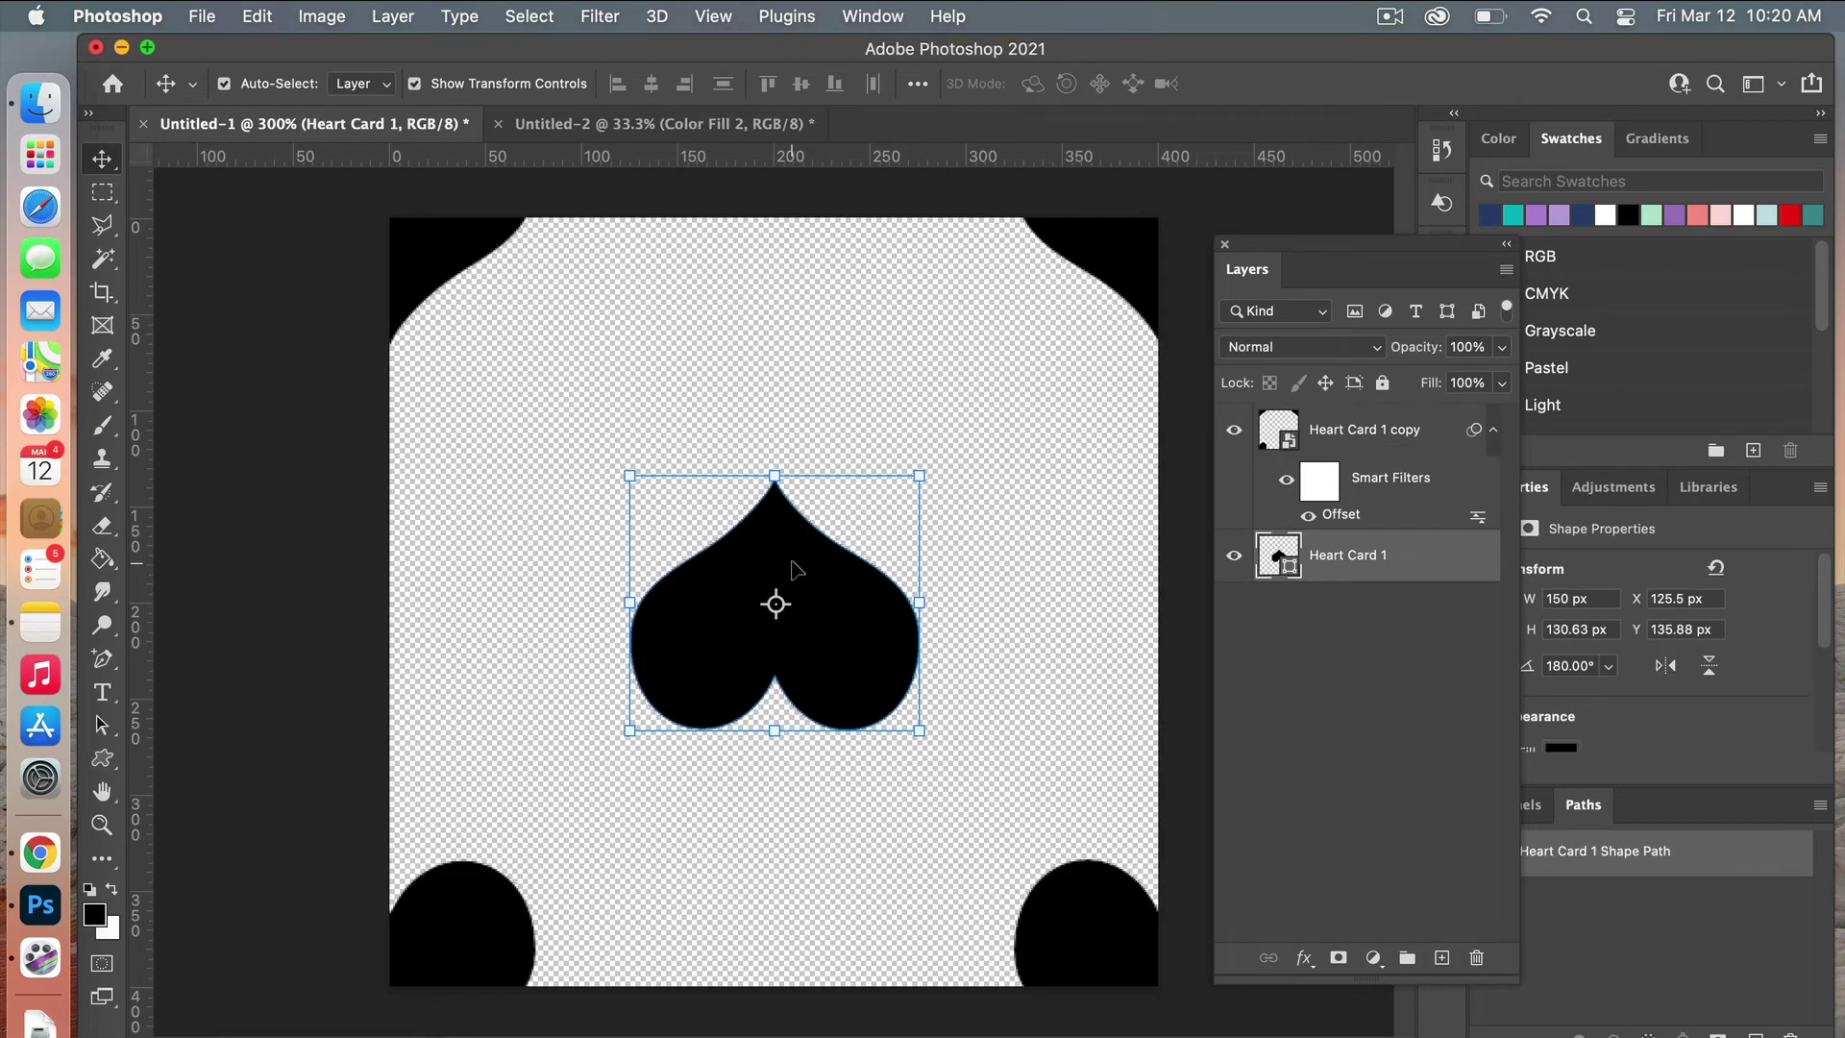
{"action": "left_click_drag", "start_coordinate": [842, 596], "coordinate": [838, 549]}
{"action": "left_click", "coordinate": [1039, 527]}
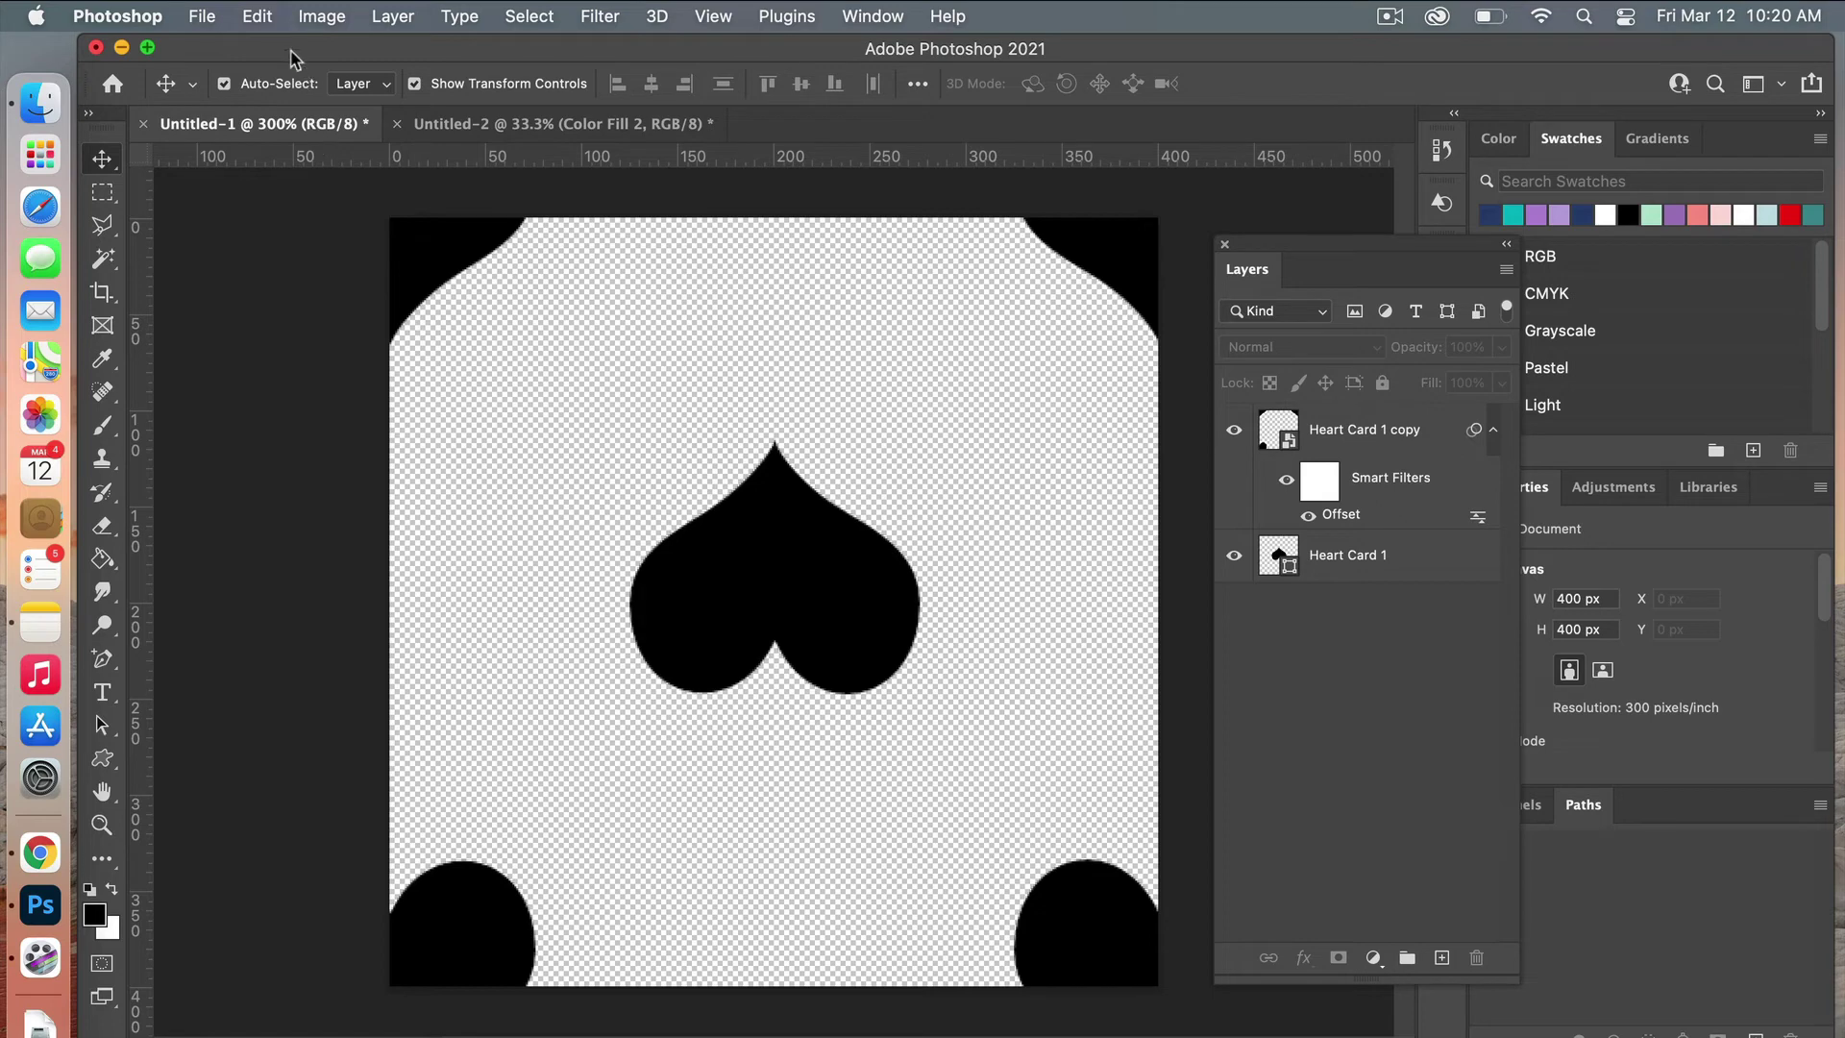
Step: Define the adjusted heart tile as a new pattern, keeping the suggested name
{"action": "left_click", "coordinate": [254, 19]}
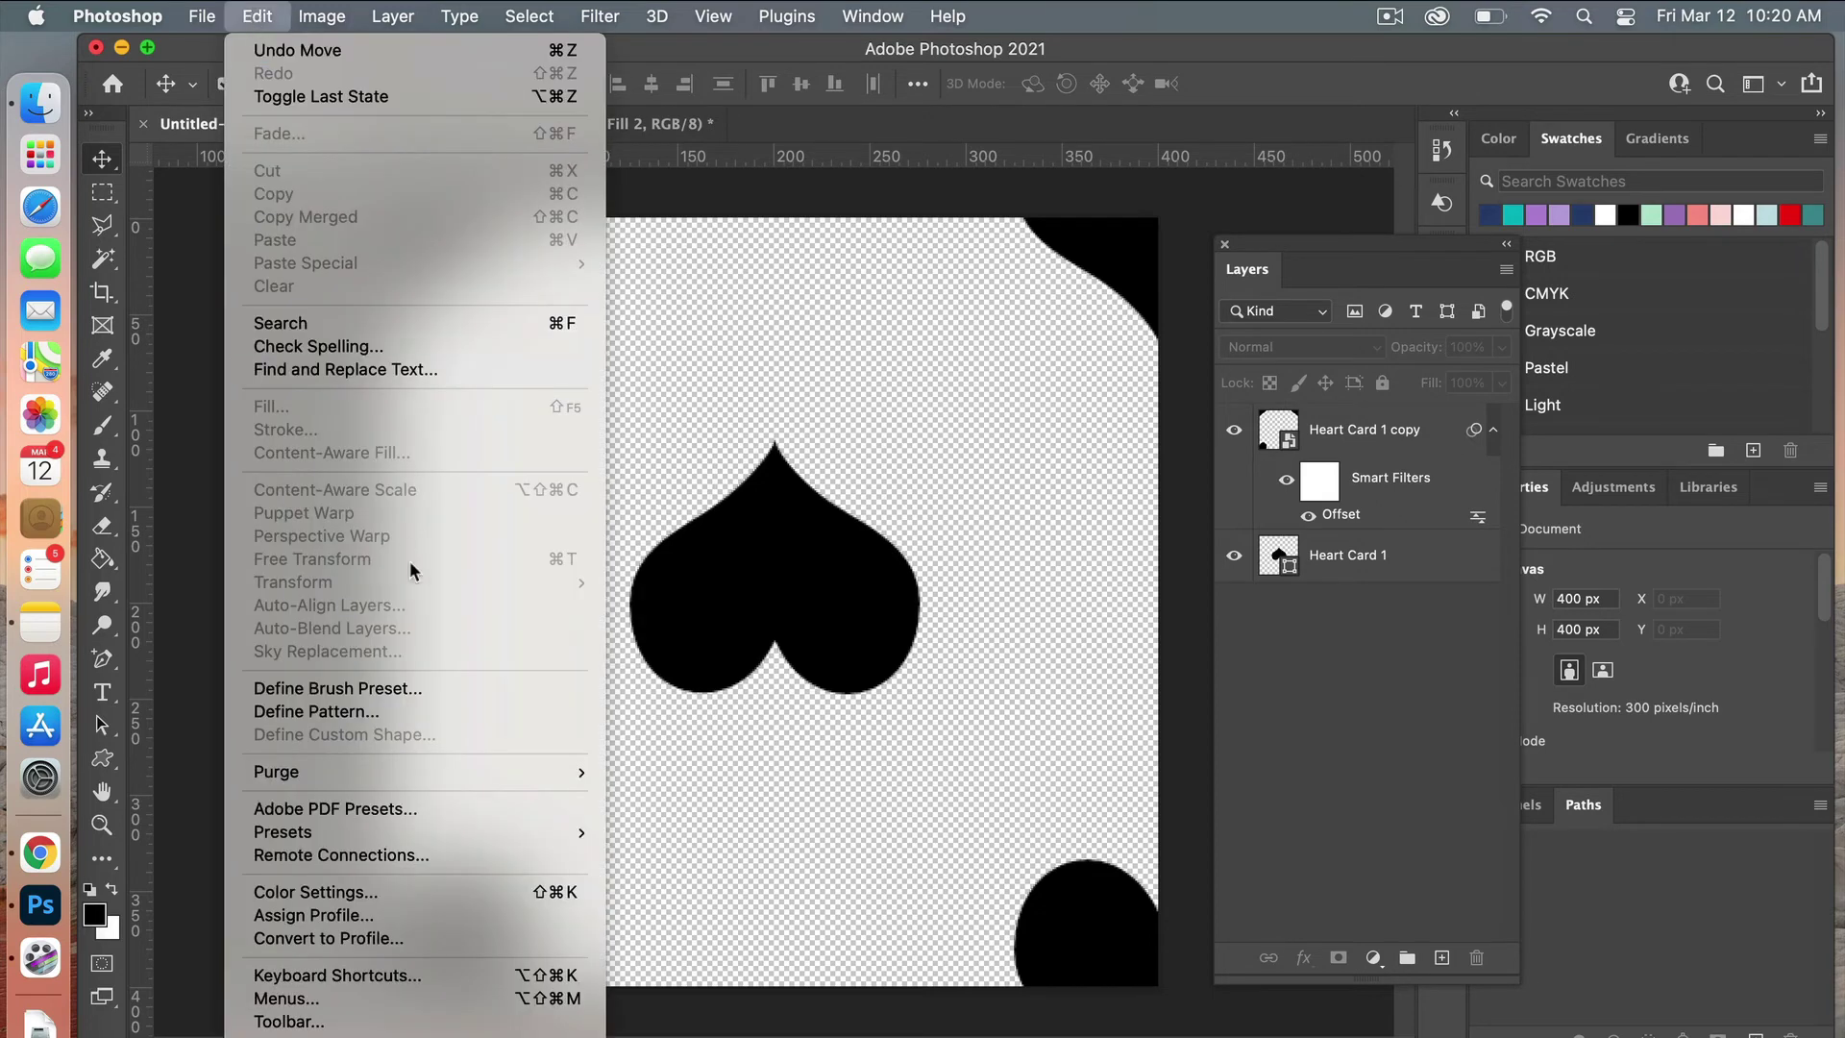
{"action": "left_click", "coordinate": [367, 711]}
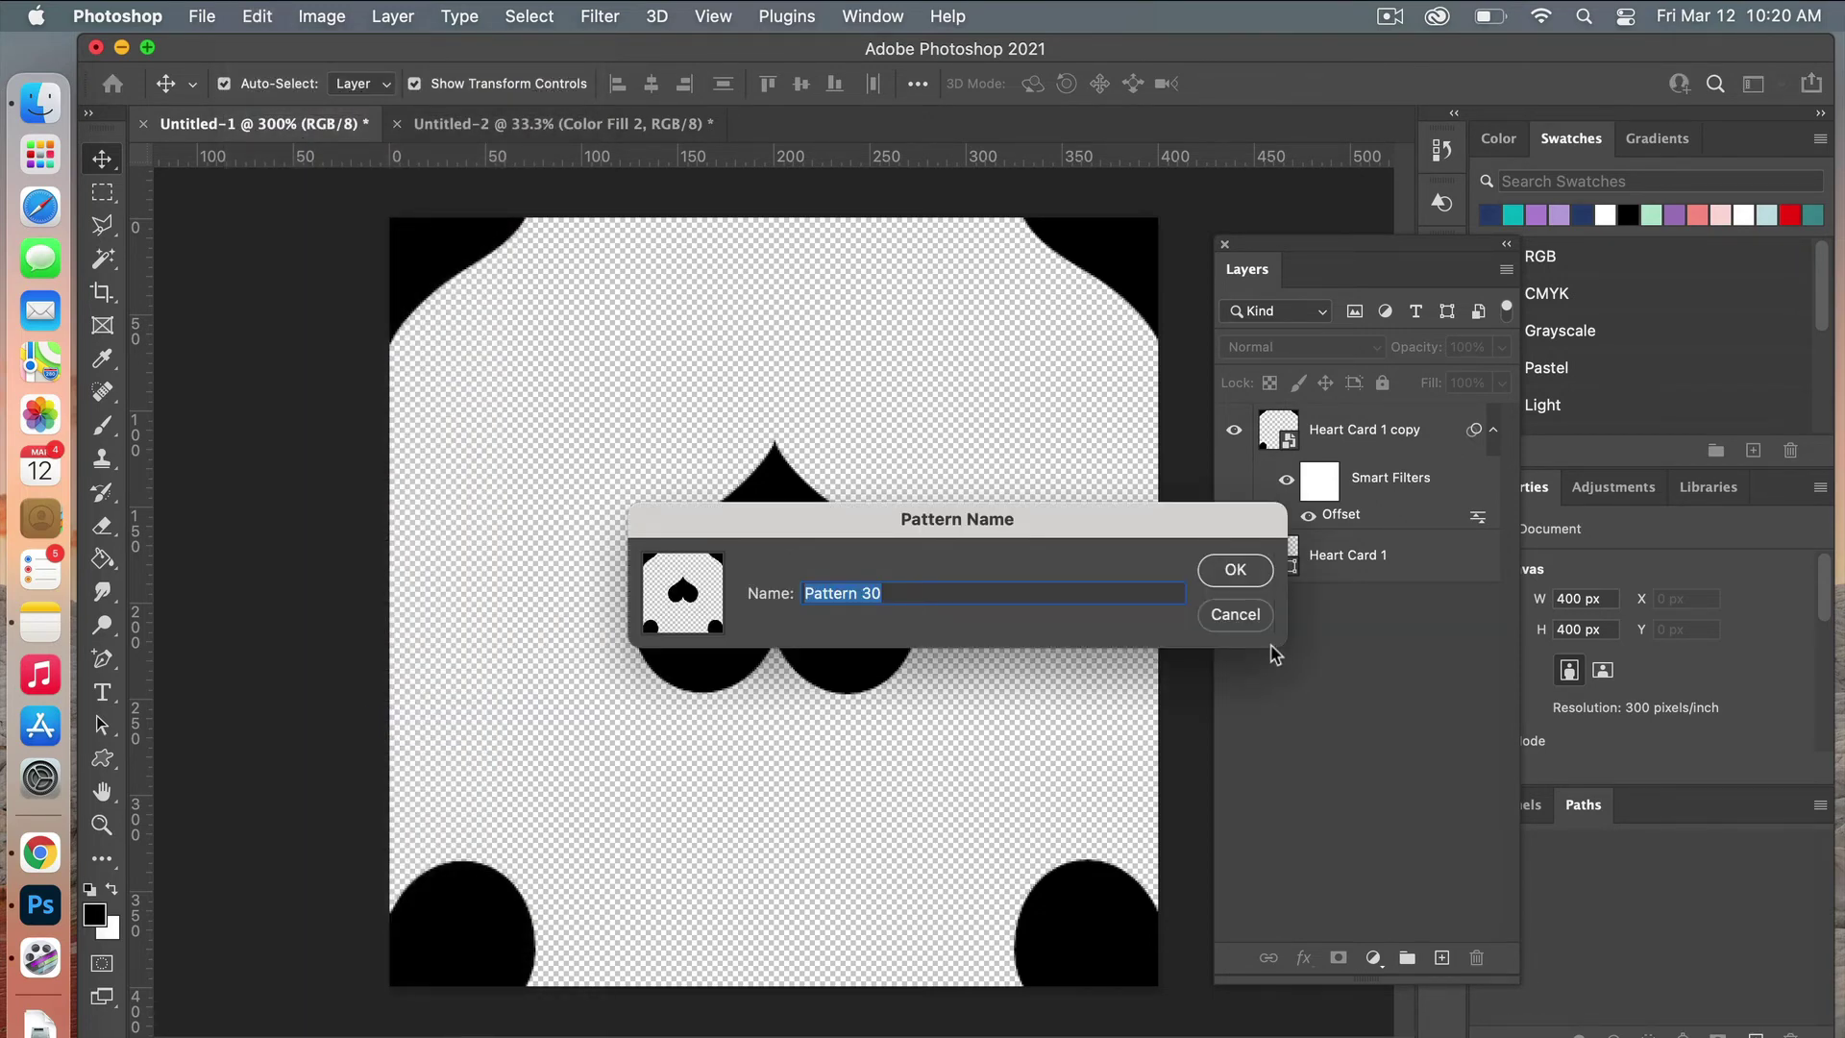
{"action": "left_click", "coordinate": [1239, 570]}
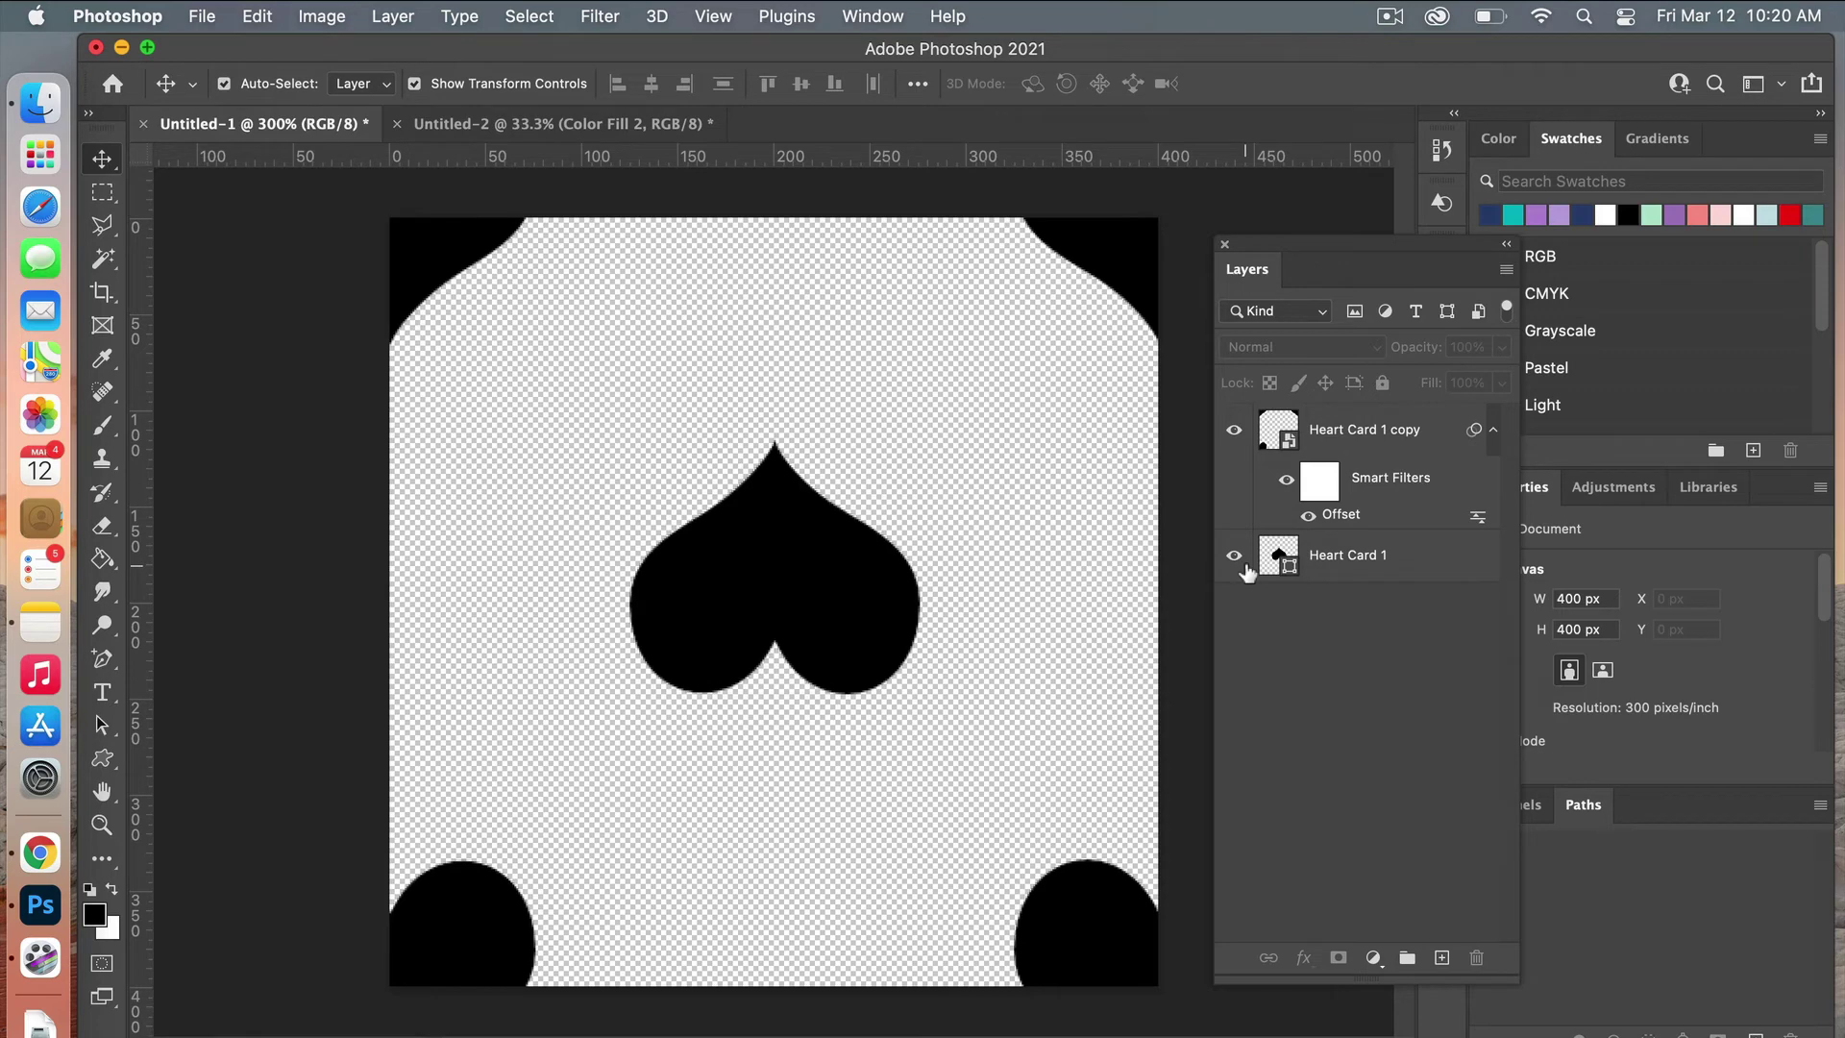
Step: In the Untitled-2 document, duplicate Group 1 copy as Group 1 copy 2
{"action": "left_click", "coordinate": [586, 124]}
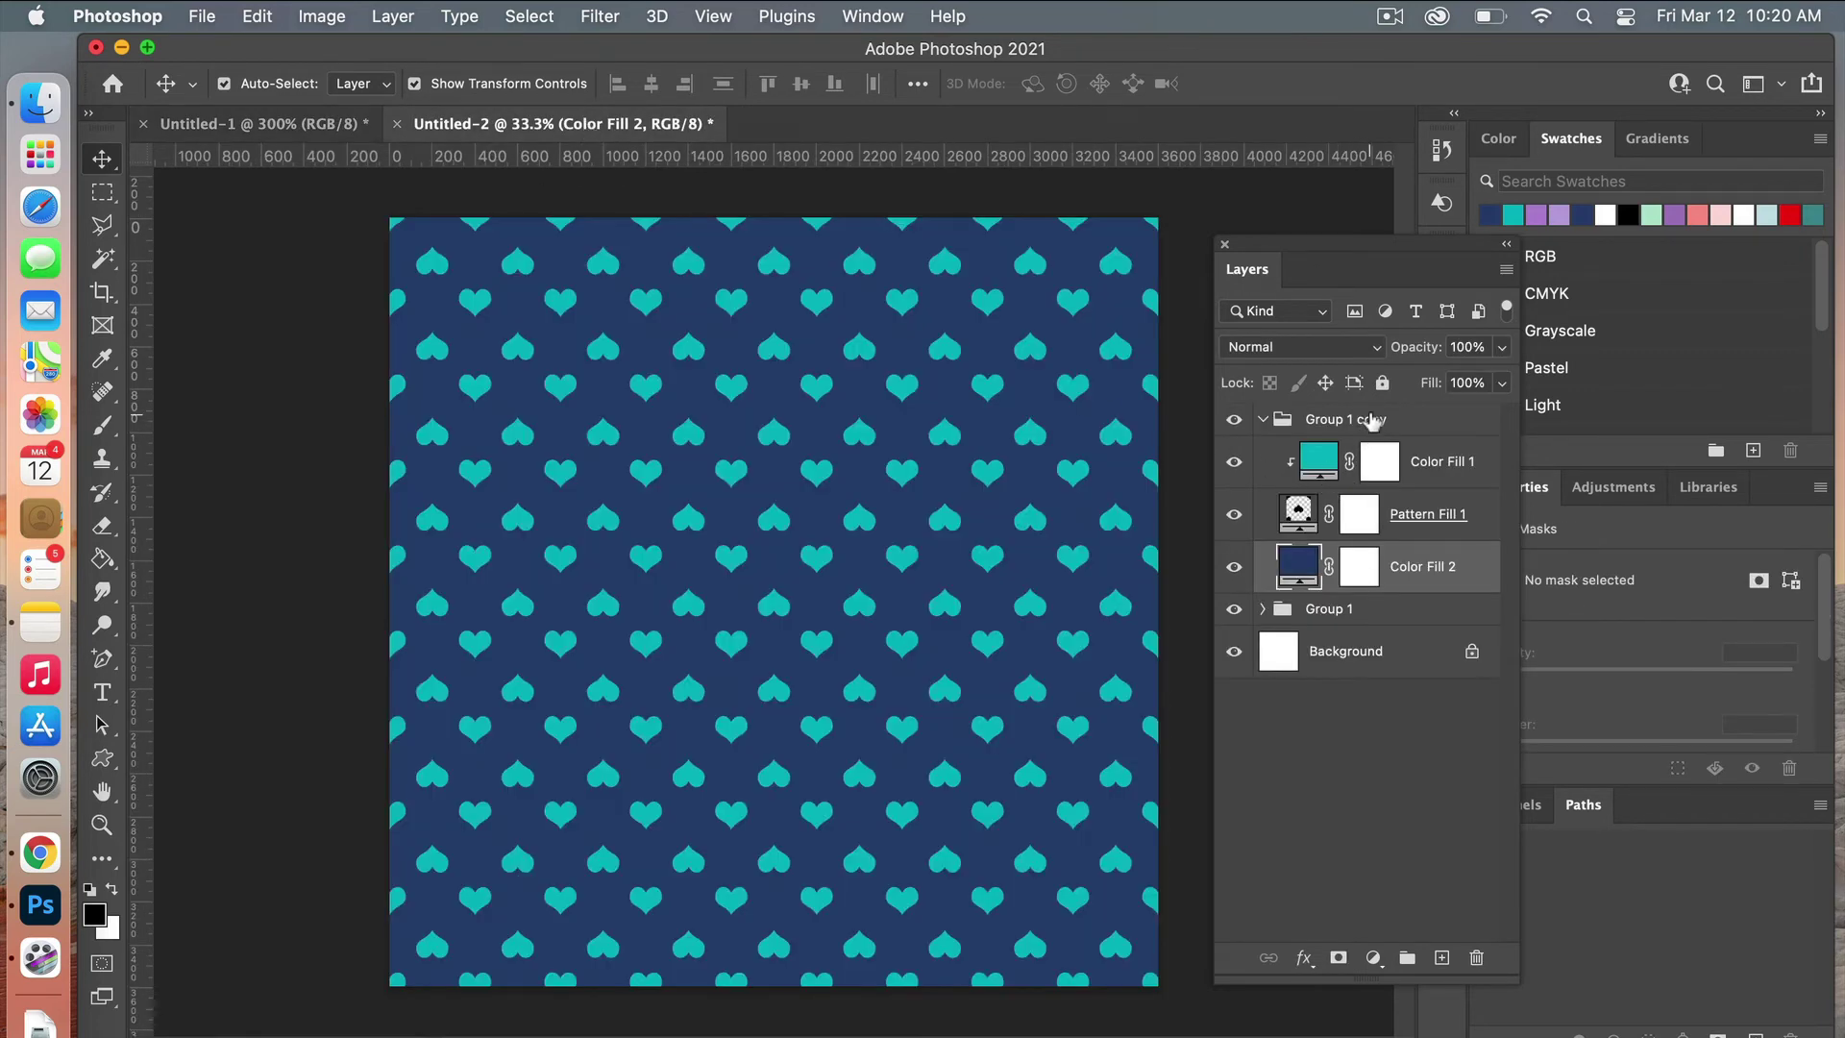
{"action": "left_click", "coordinate": [1345, 420]}
{"action": "right_click", "coordinate": [1333, 424]}
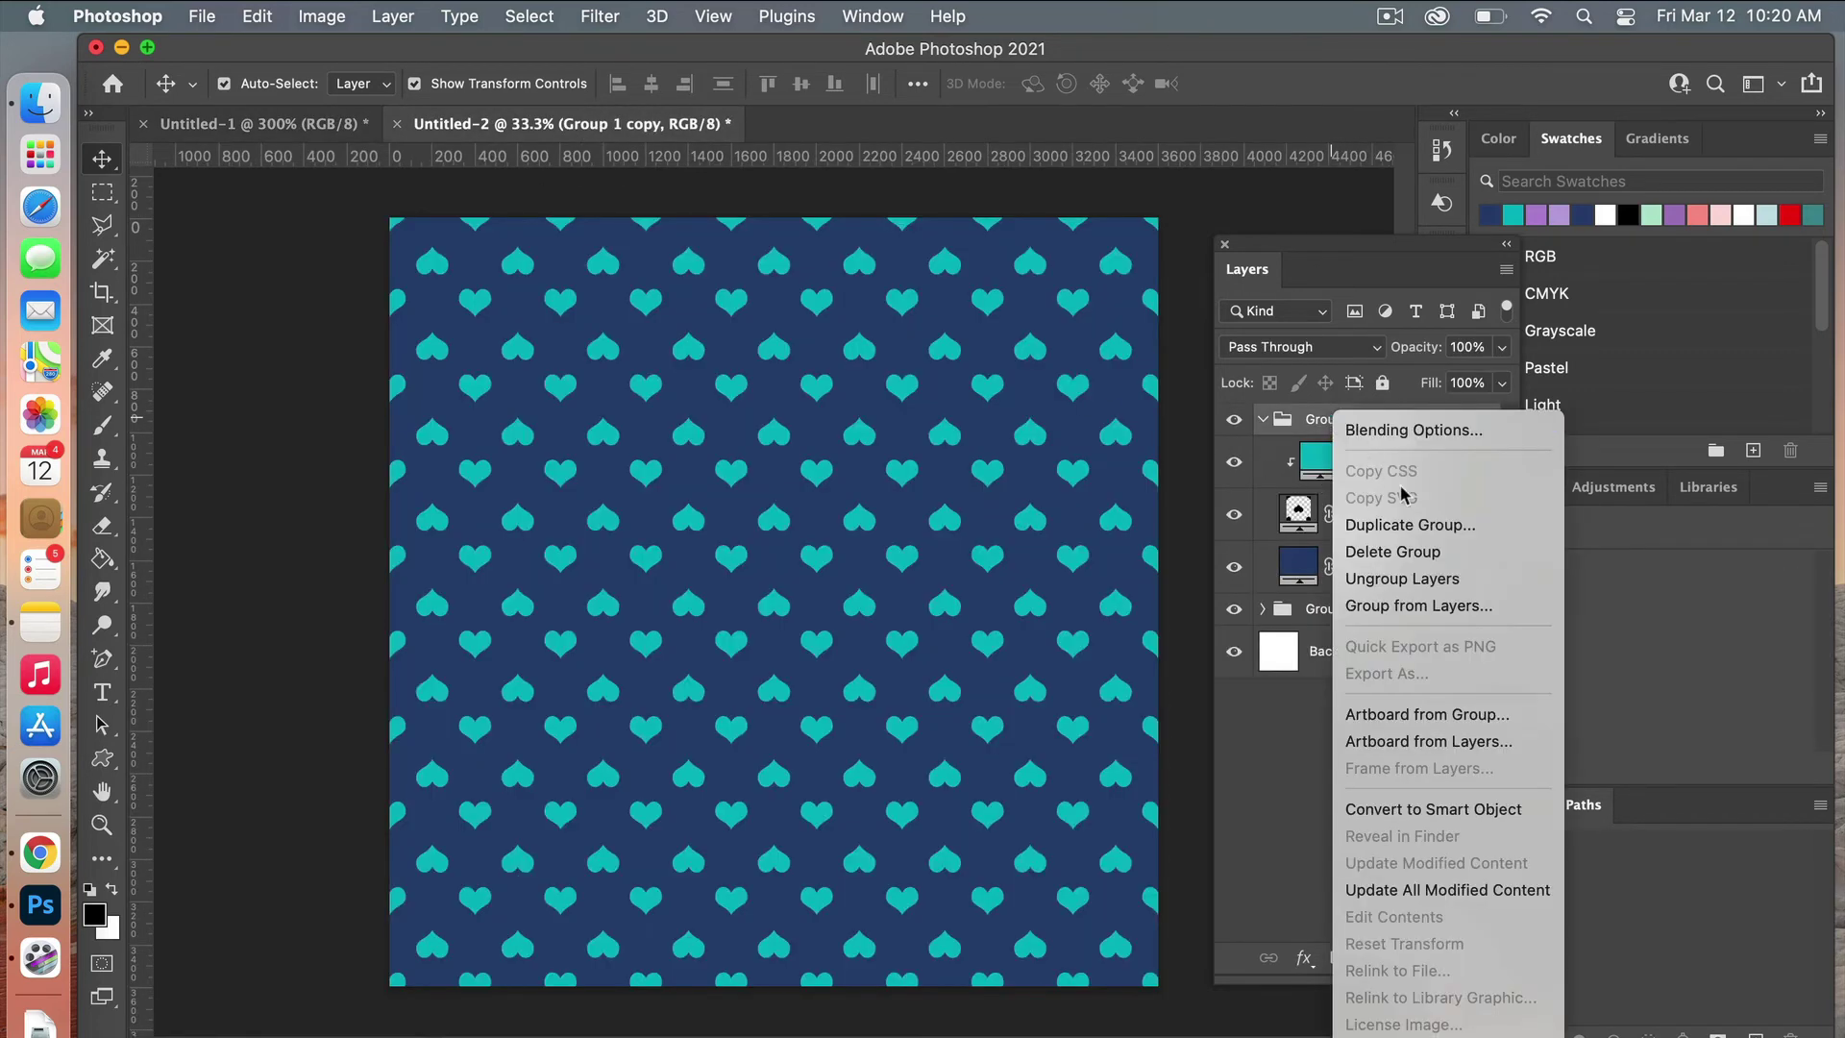
{"action": "left_click", "coordinate": [1410, 525]}
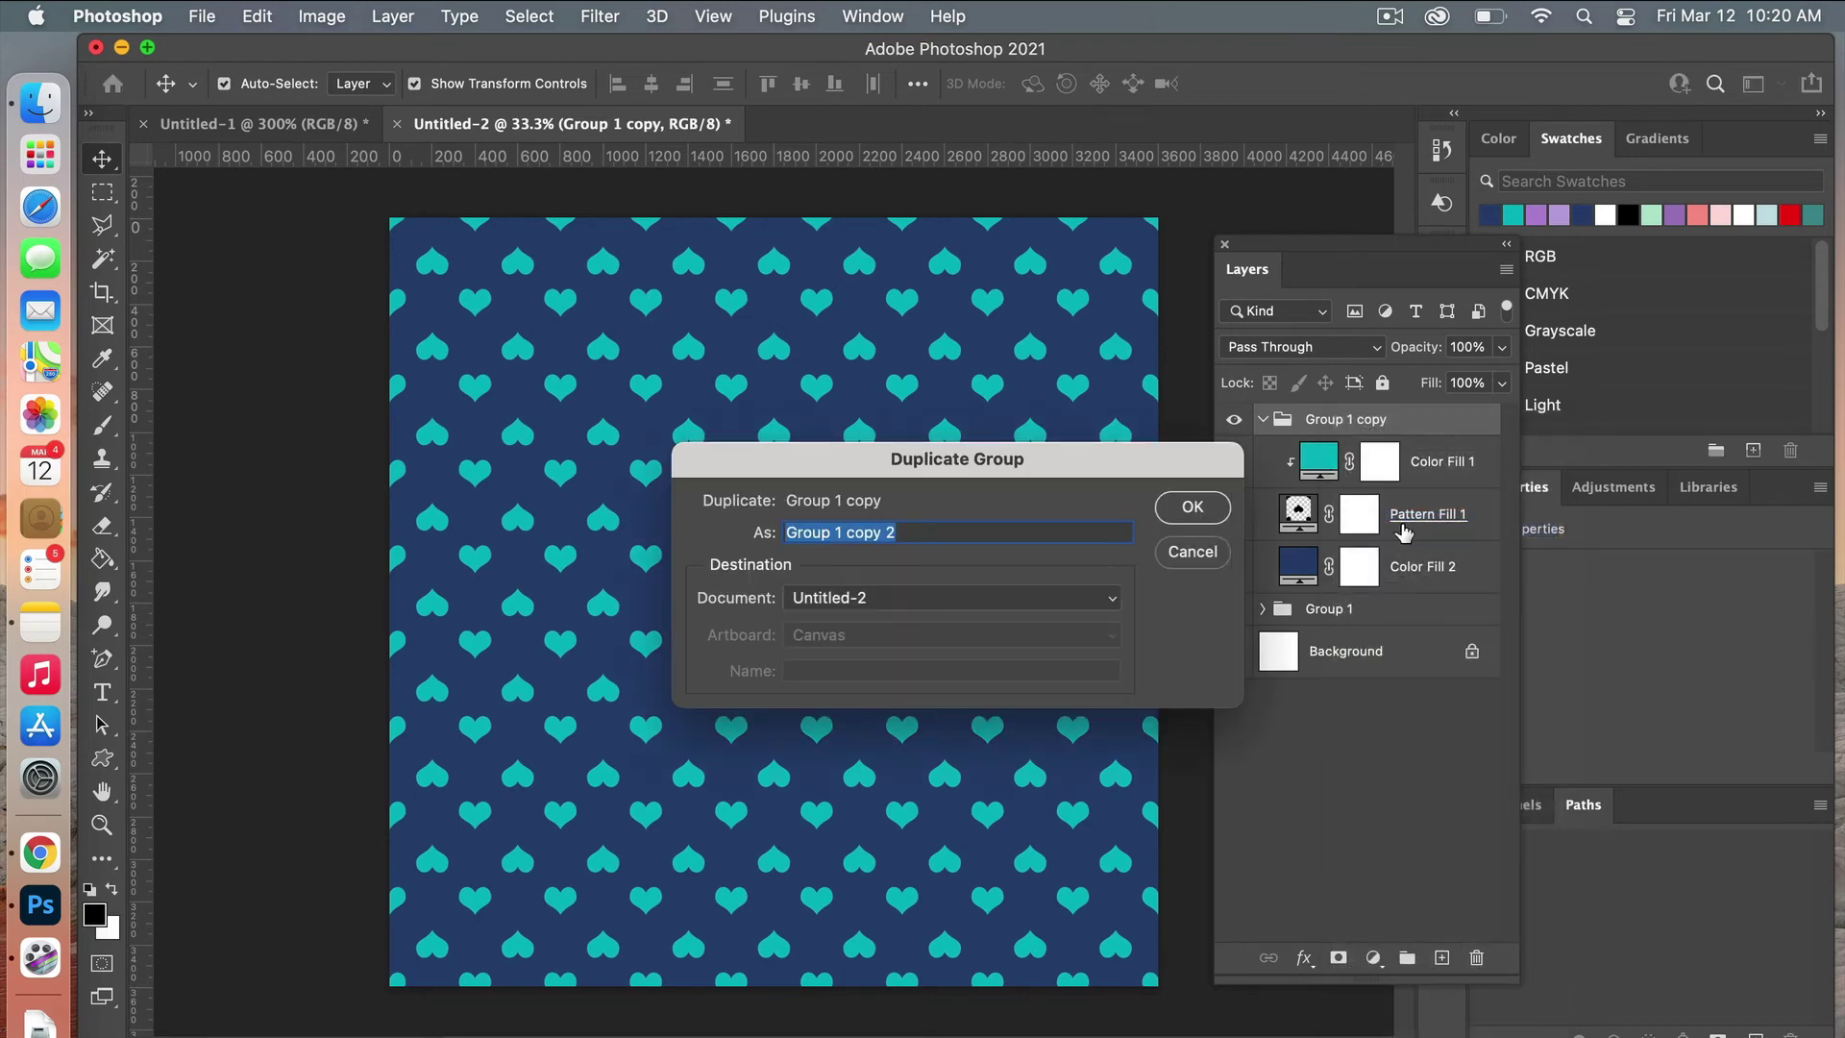
{"action": "left_click", "coordinate": [1191, 509]}
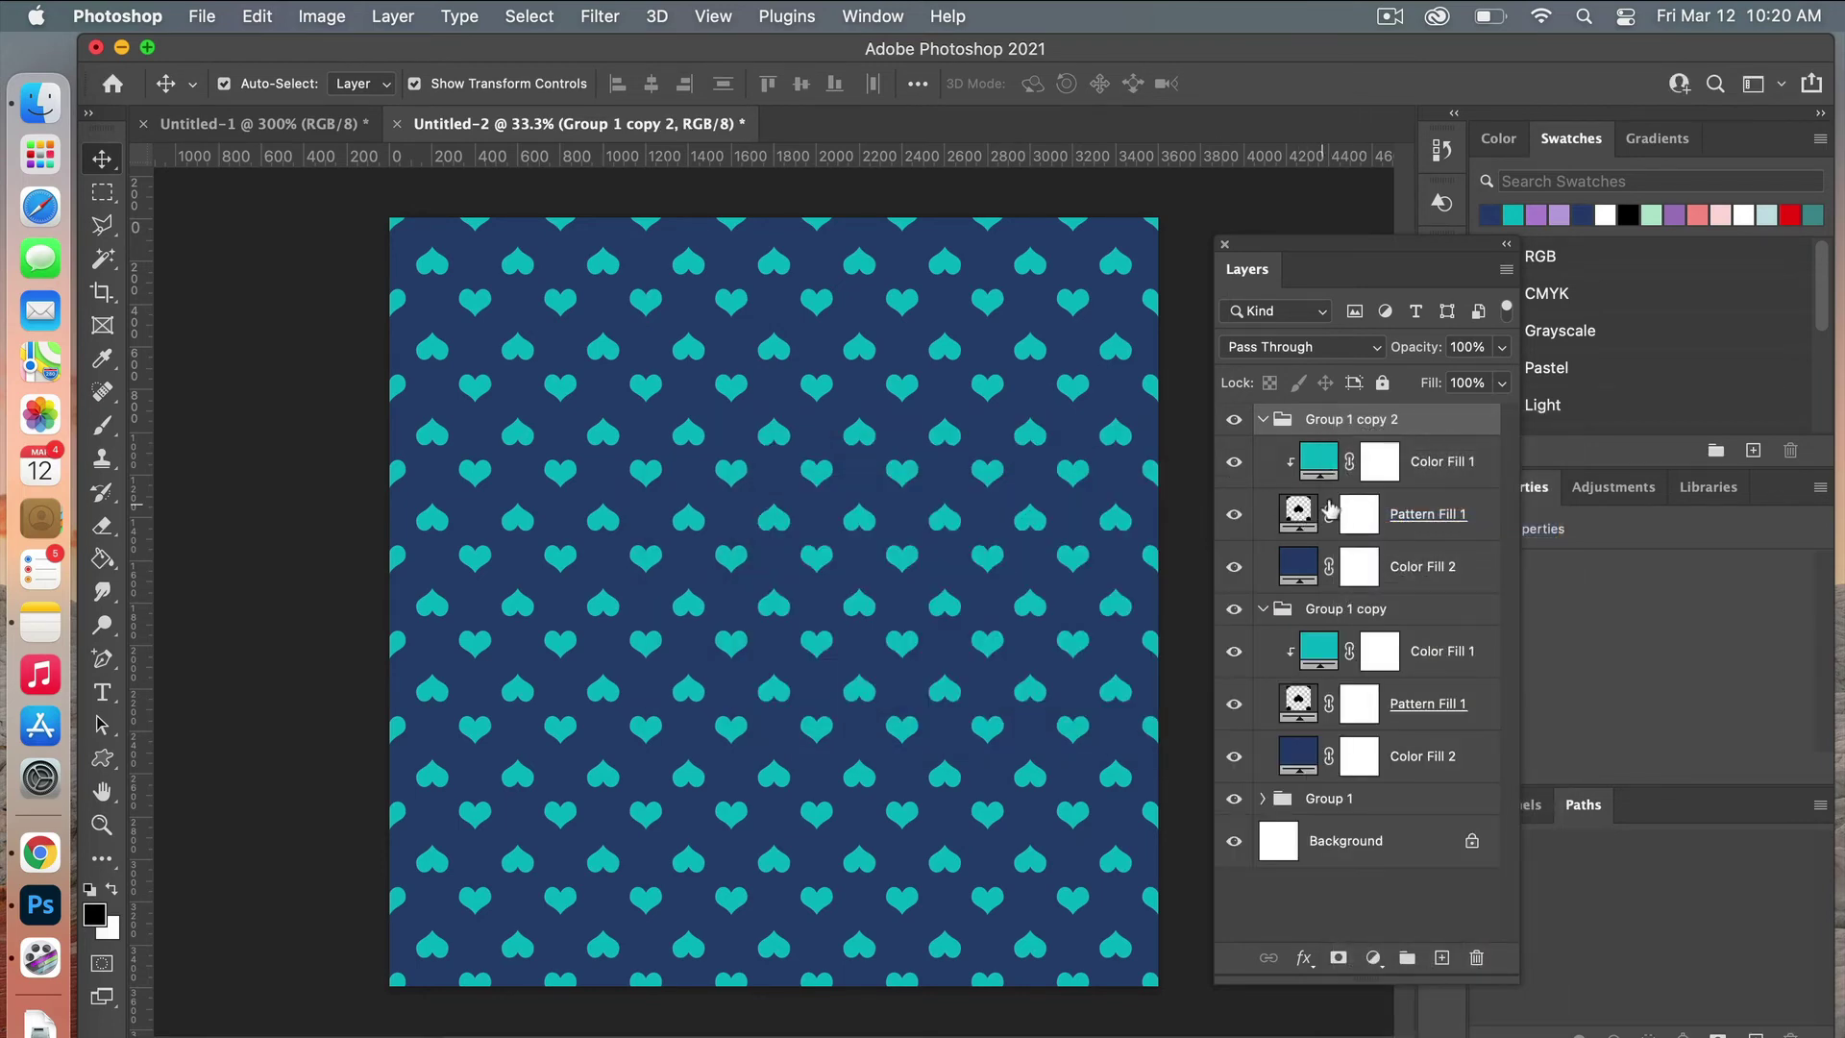
Step: Change the pattern fill inside Group 1 copy 2 to the newly defined tile with the raised inverted heart, at 100% scale
{"action": "left_click", "coordinate": [1441, 512]}
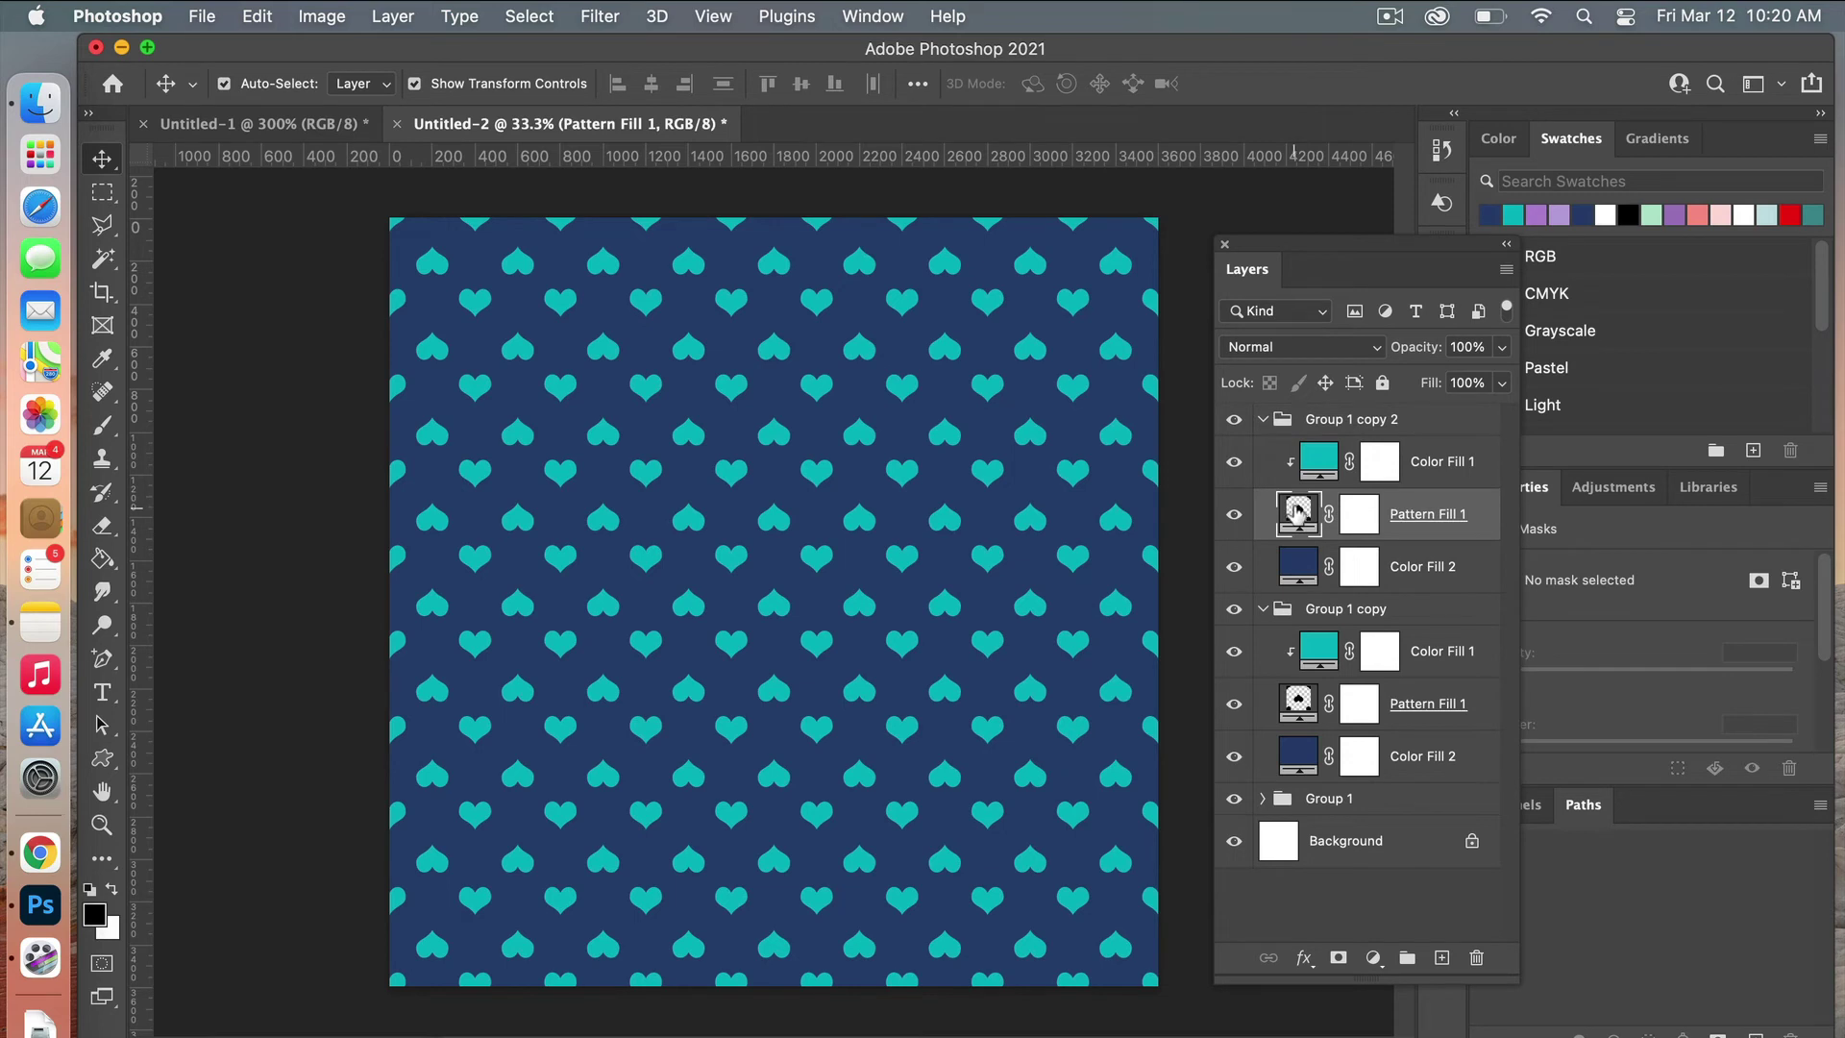
{"action": "double_click", "coordinate": [1298, 514]}
{"action": "left_click", "coordinate": [808, 552]}
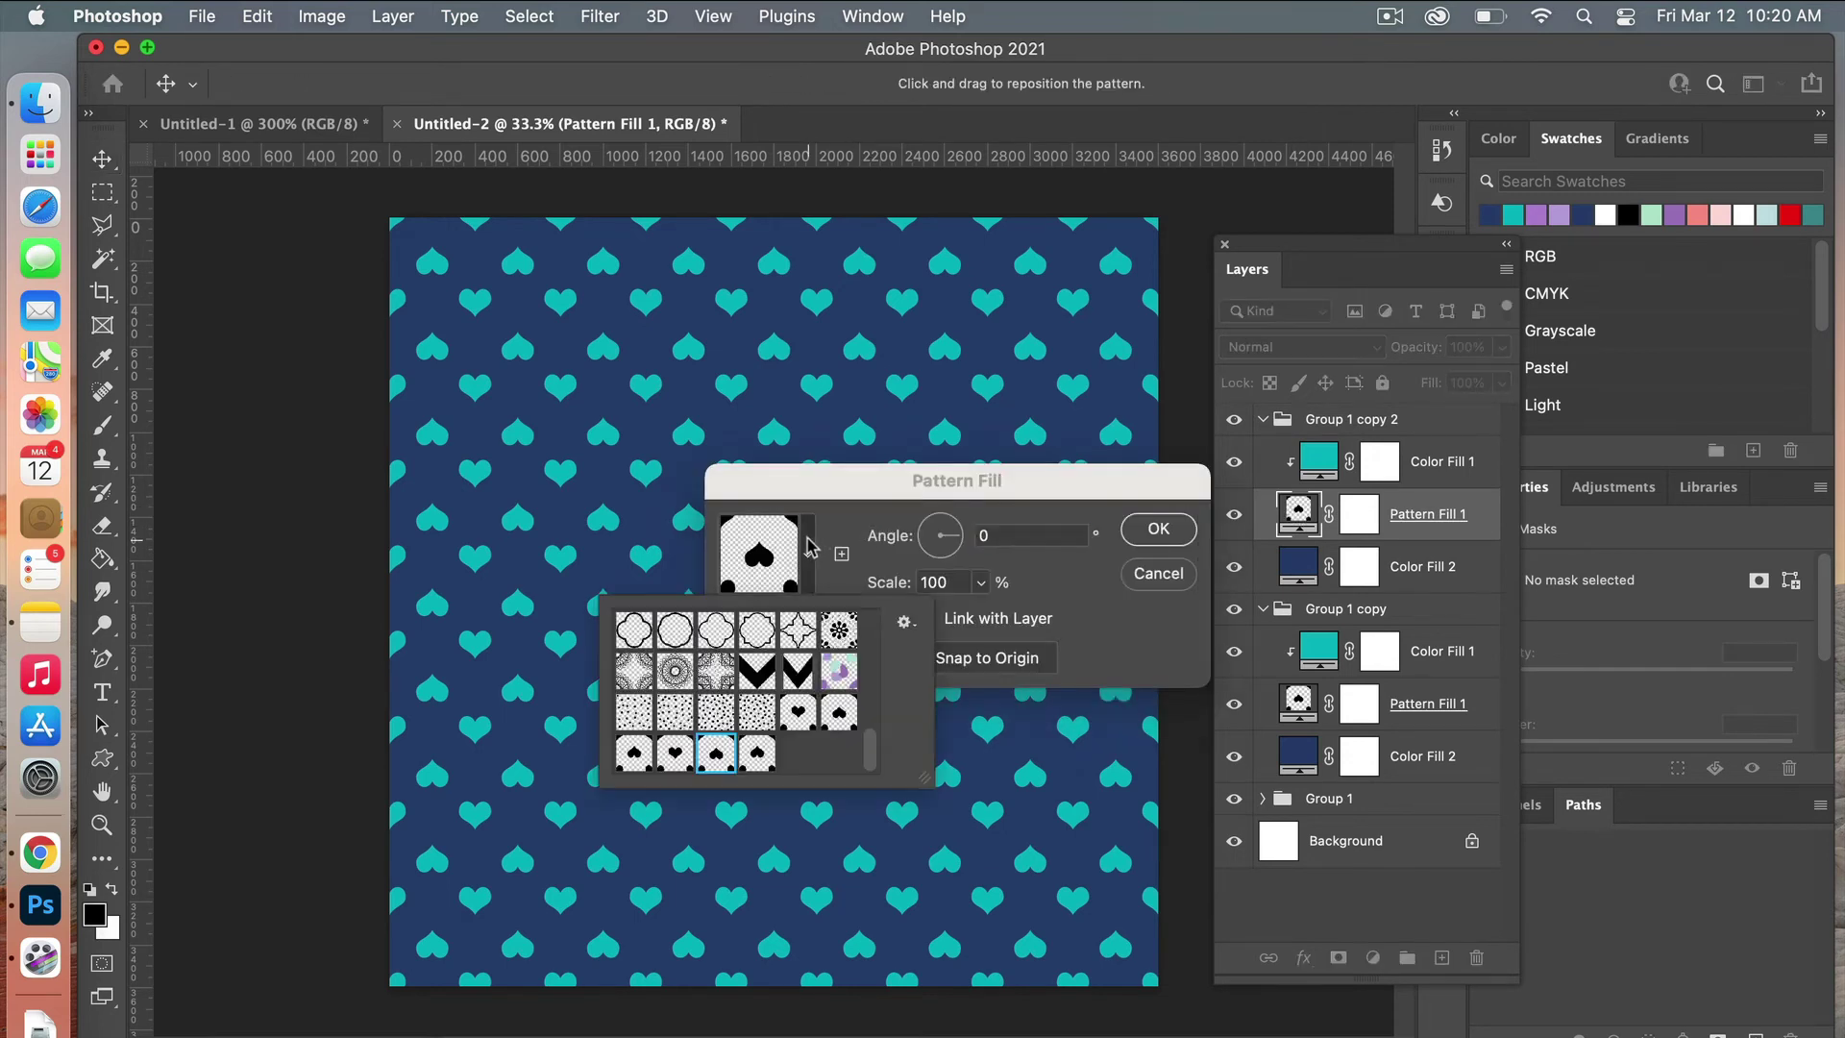
{"action": "left_click", "coordinate": [757, 752]}
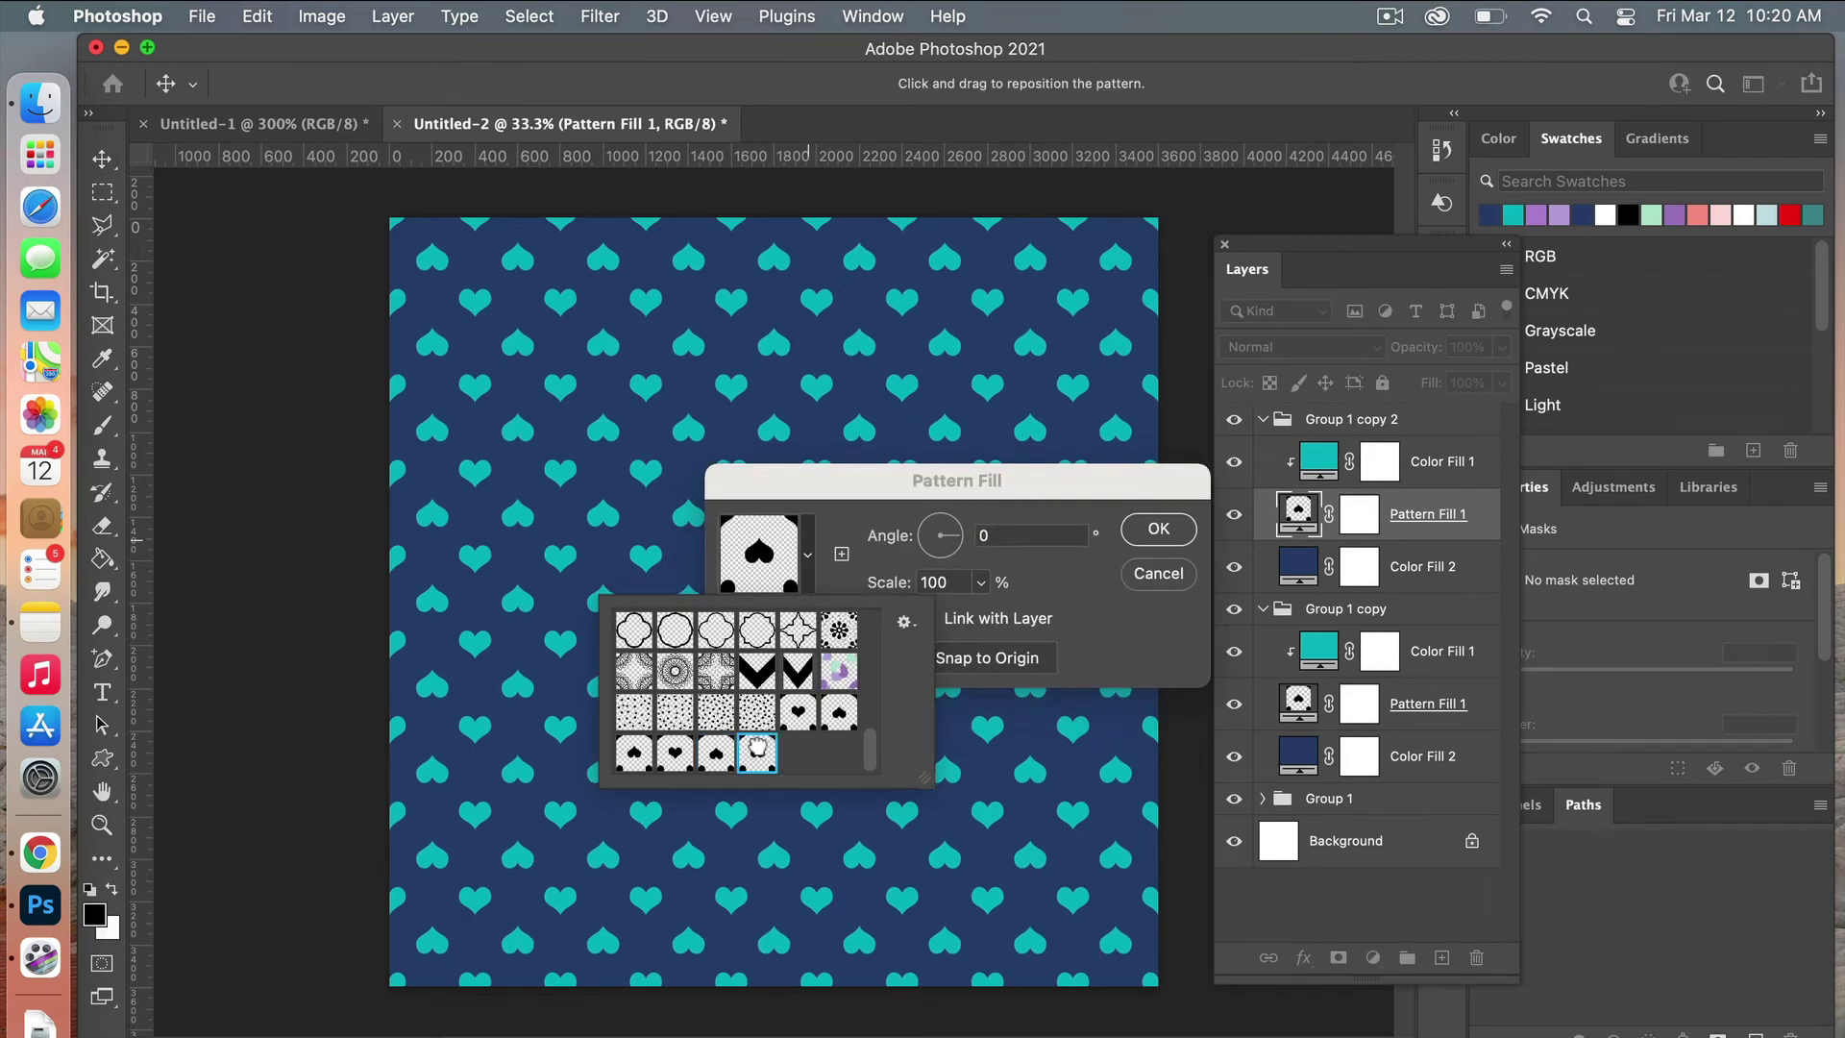
{"action": "left_click", "coordinate": [1100, 576]}
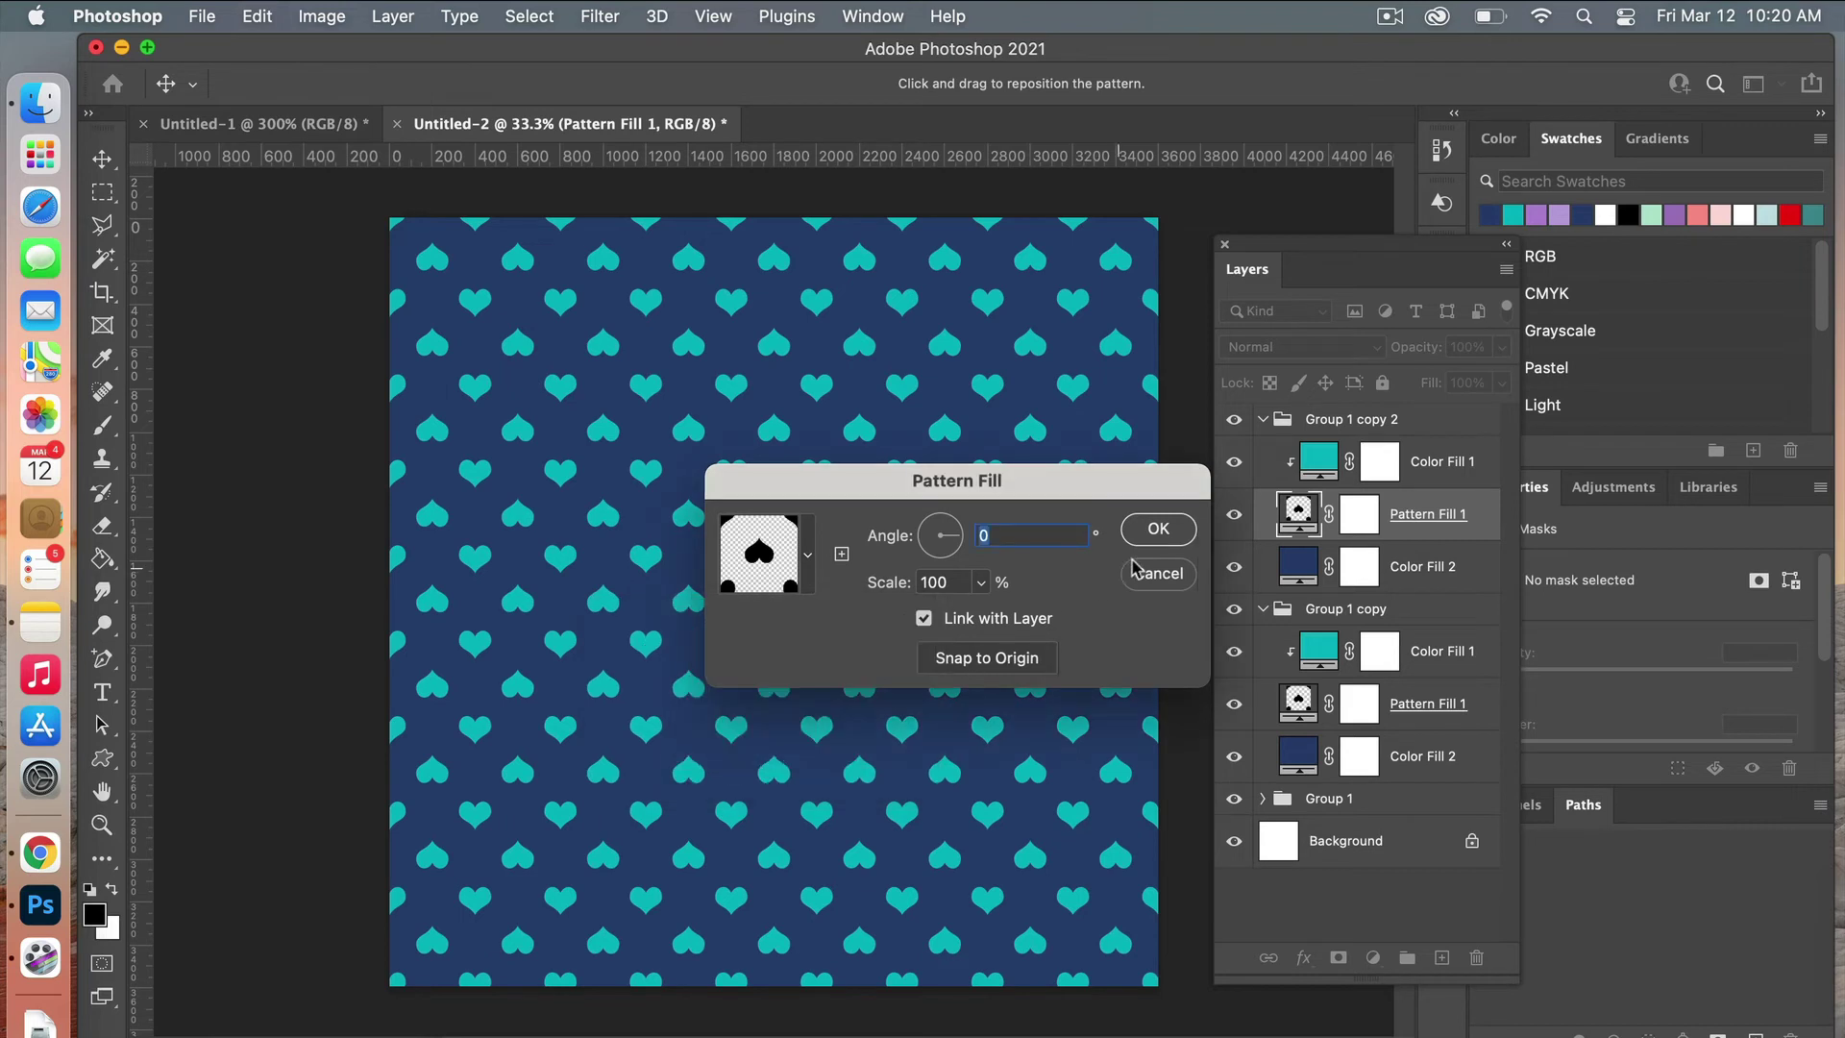
{"action": "left_click", "coordinate": [1174, 531]}
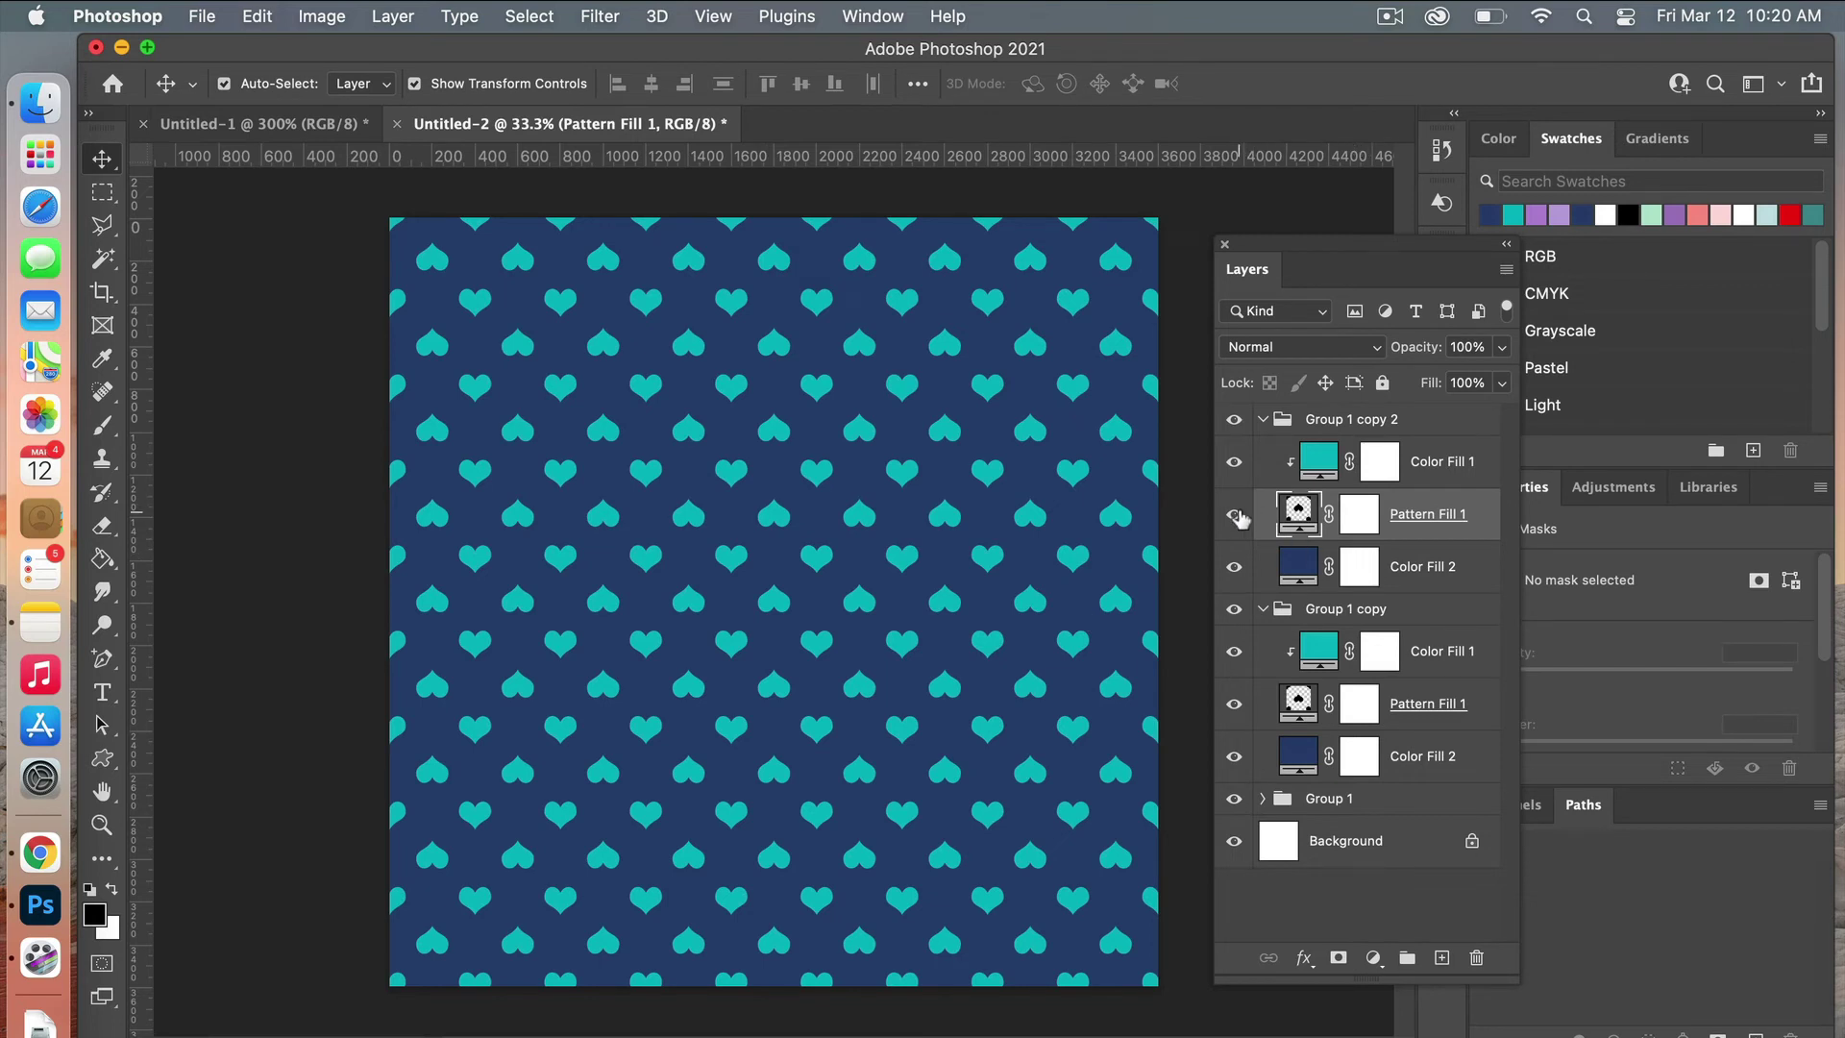
Step: Collapse Group 1 copy 2 and toggle its visibility off and on to compare its heart spacing with Group 1 copy
{"action": "left_click", "coordinate": [1263, 419]}
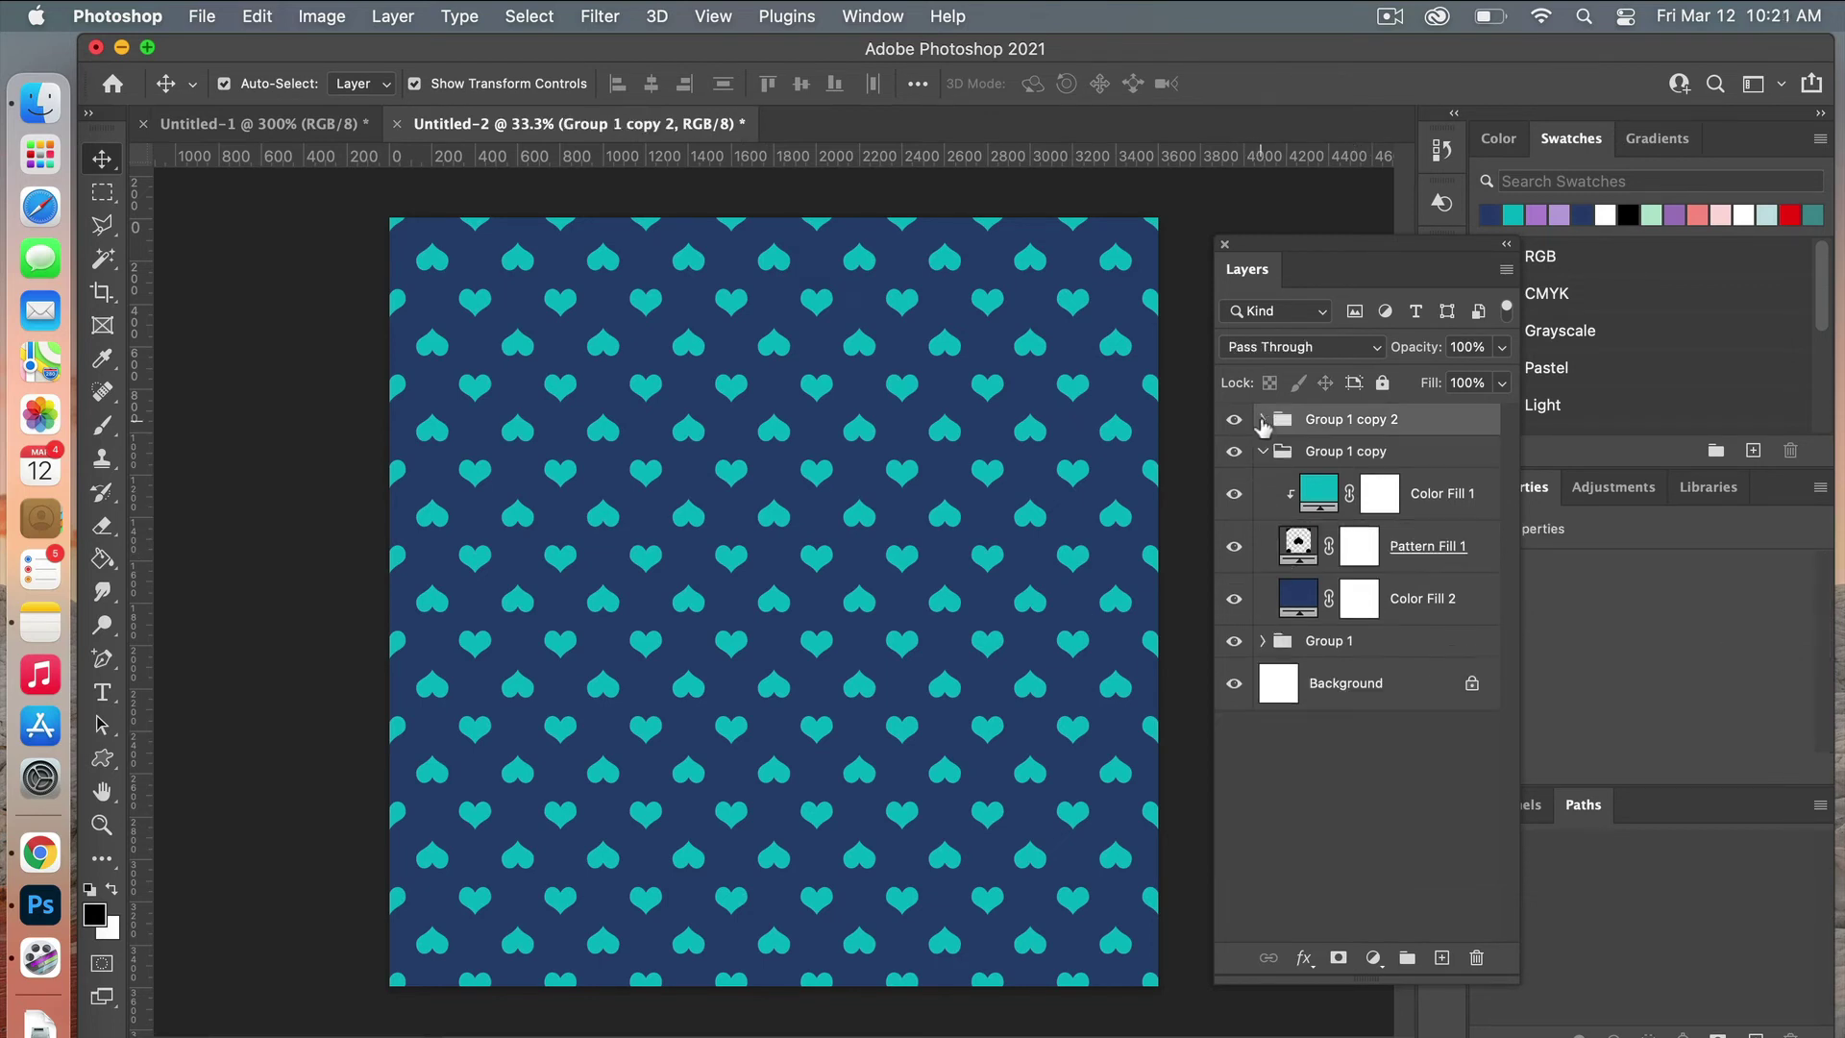
{"action": "left_click", "coordinate": [1234, 423]}
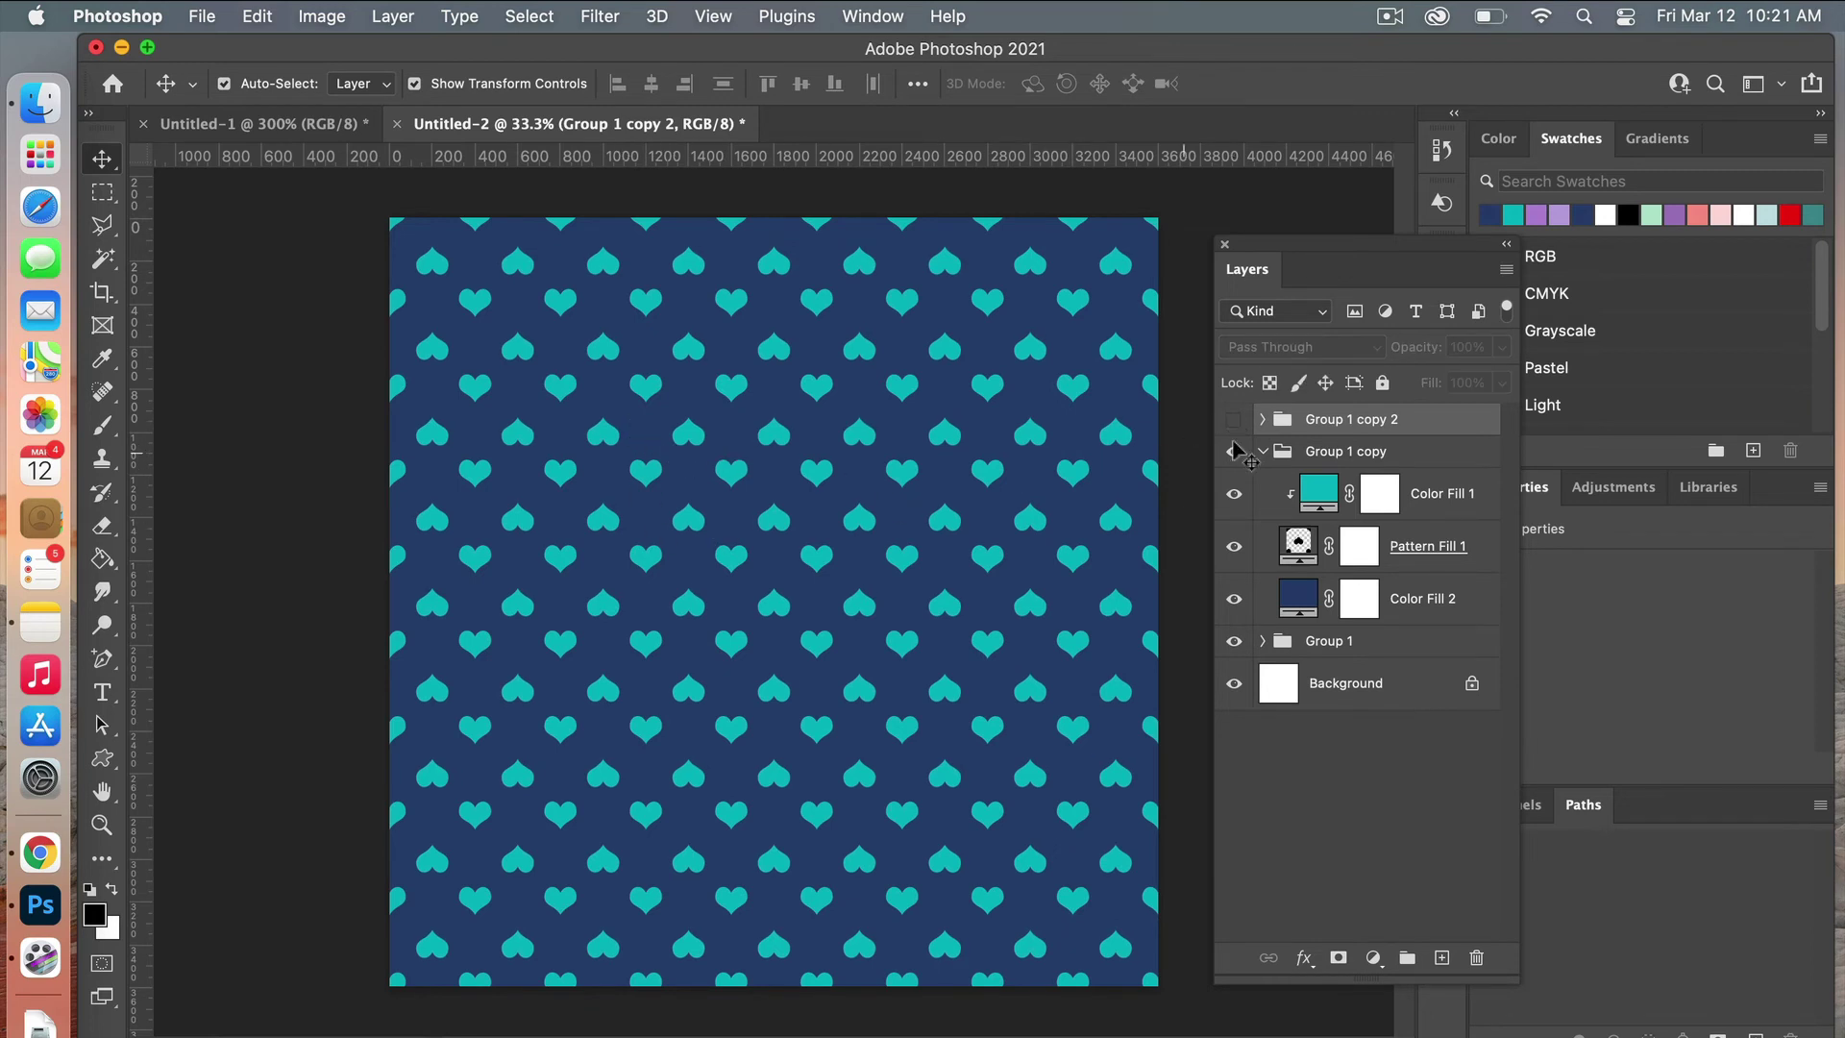
{"action": "left_click", "coordinate": [1233, 423]}
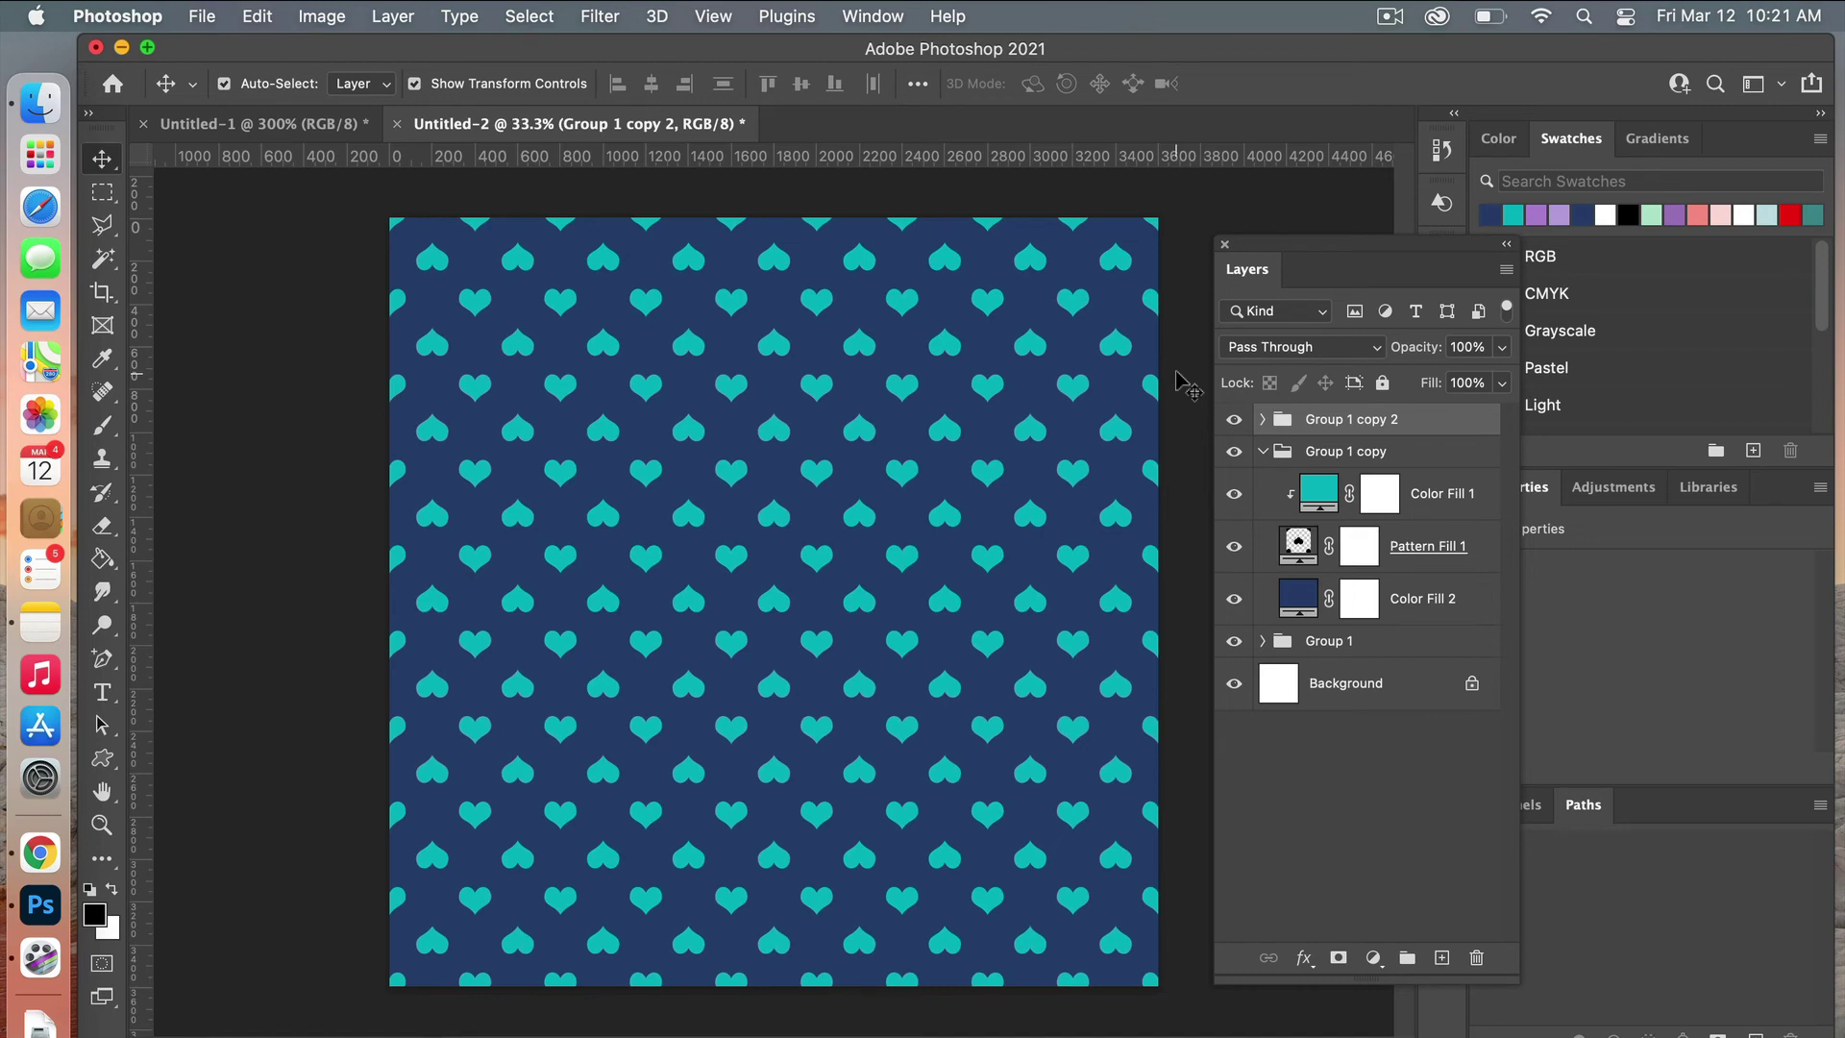
Step: Save a JPEG copy of the teal and navy pattern as hearts.jpg in the Examples folder, at quality 12 (Maximum), Baseline ("Standard")
{"action": "left_click", "coordinate": [204, 18]}
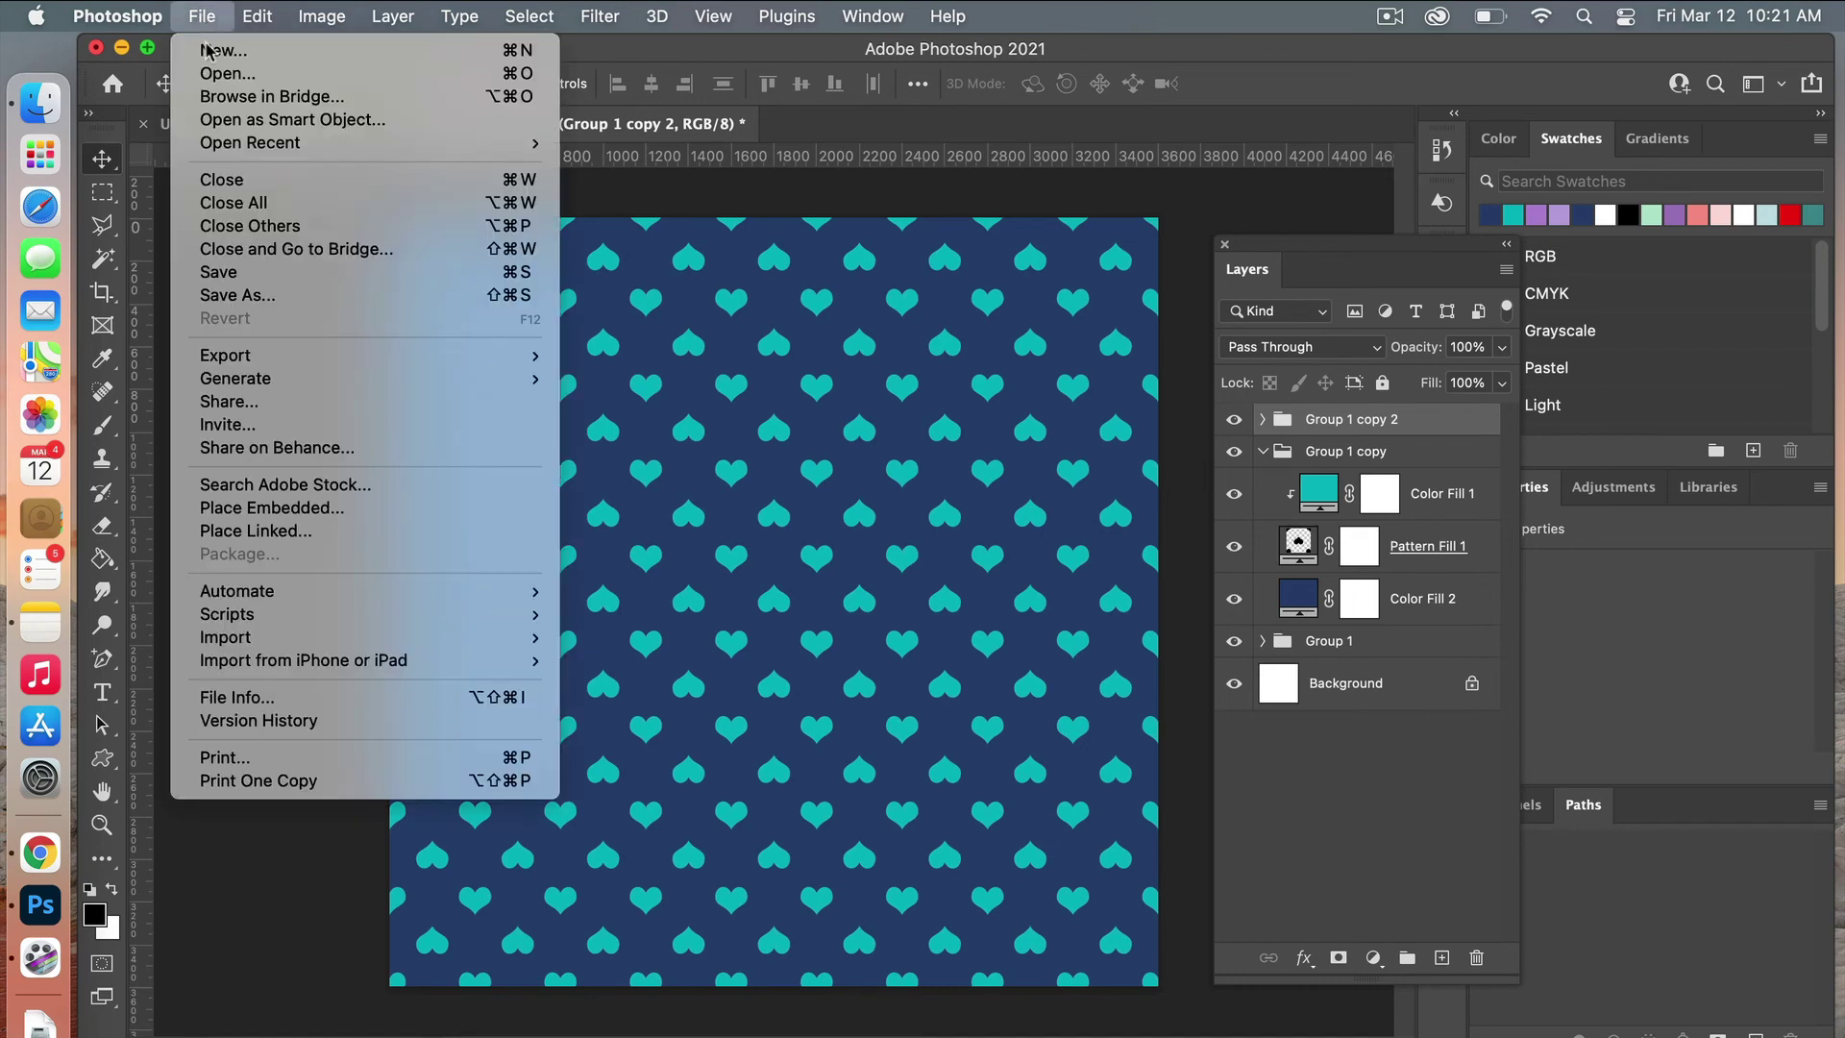
{"action": "left_click", "coordinate": [296, 296]}
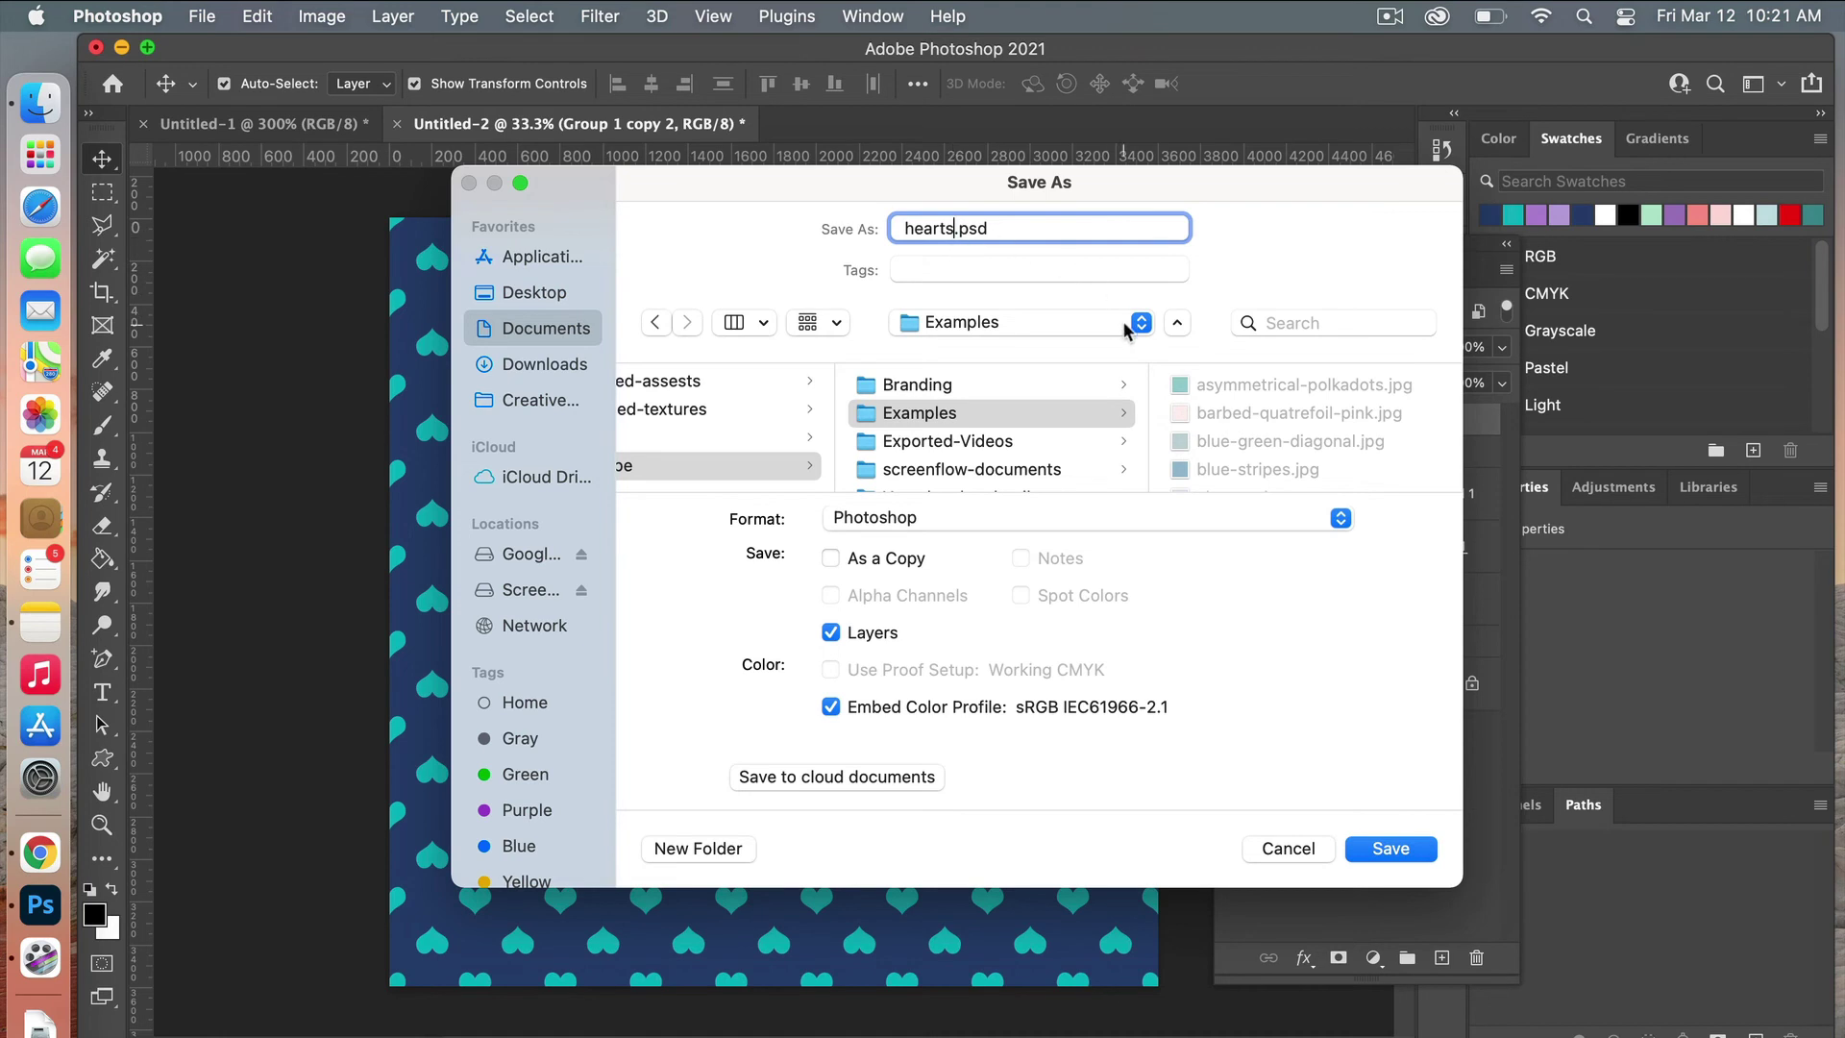
{"action": "left_click", "coordinate": [1296, 524]}
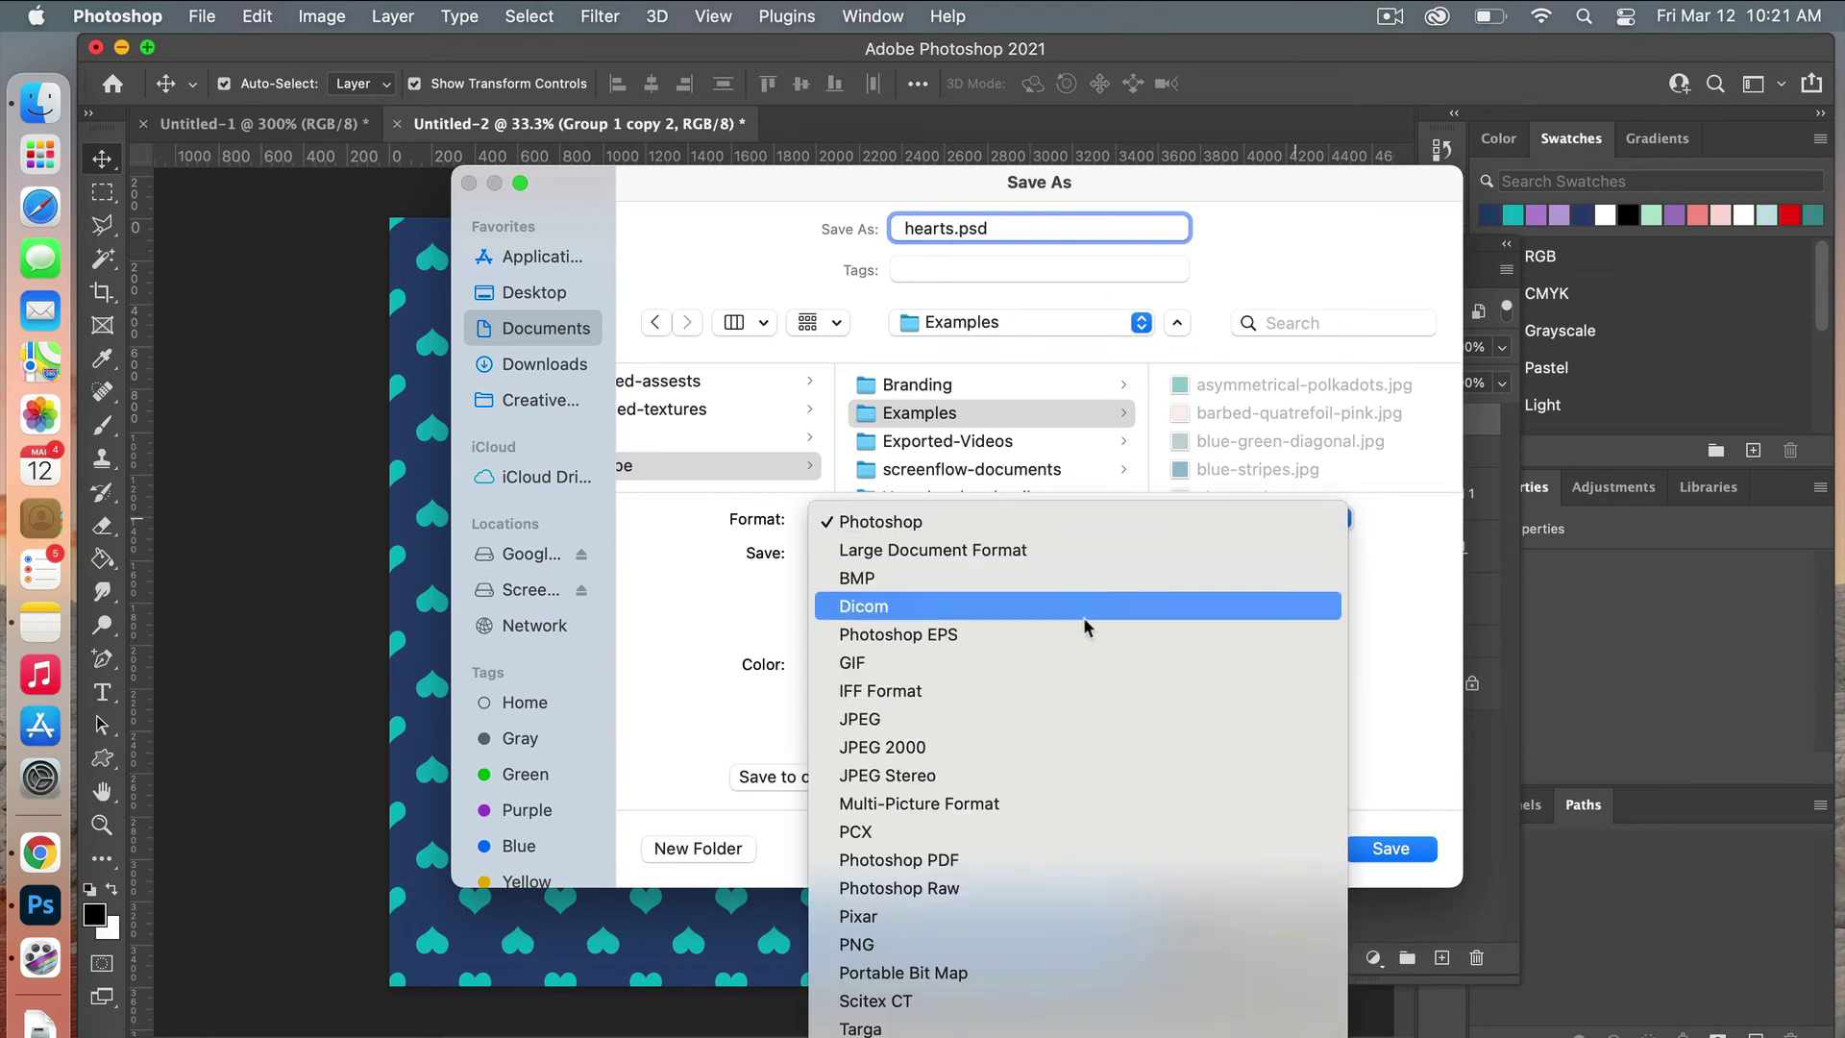
{"action": "left_click", "coordinate": [937, 727]}
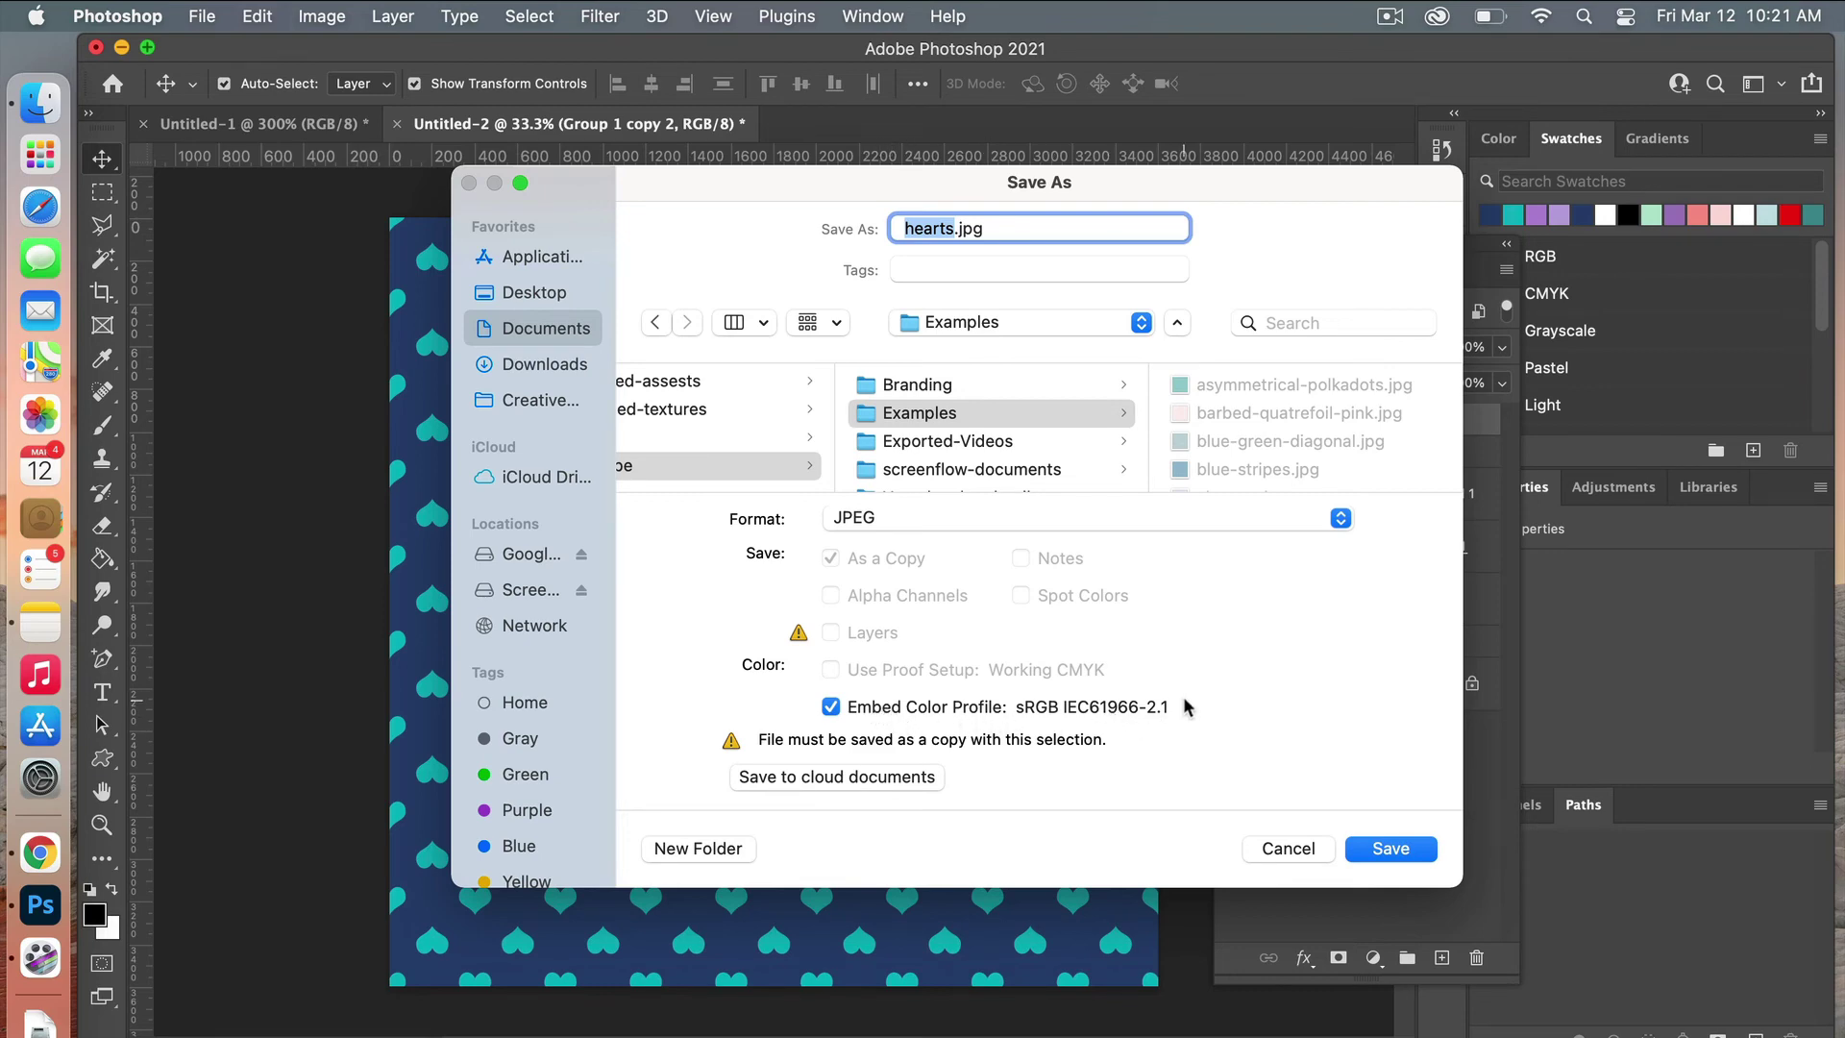
{"action": "left_click", "coordinate": [1426, 851]}
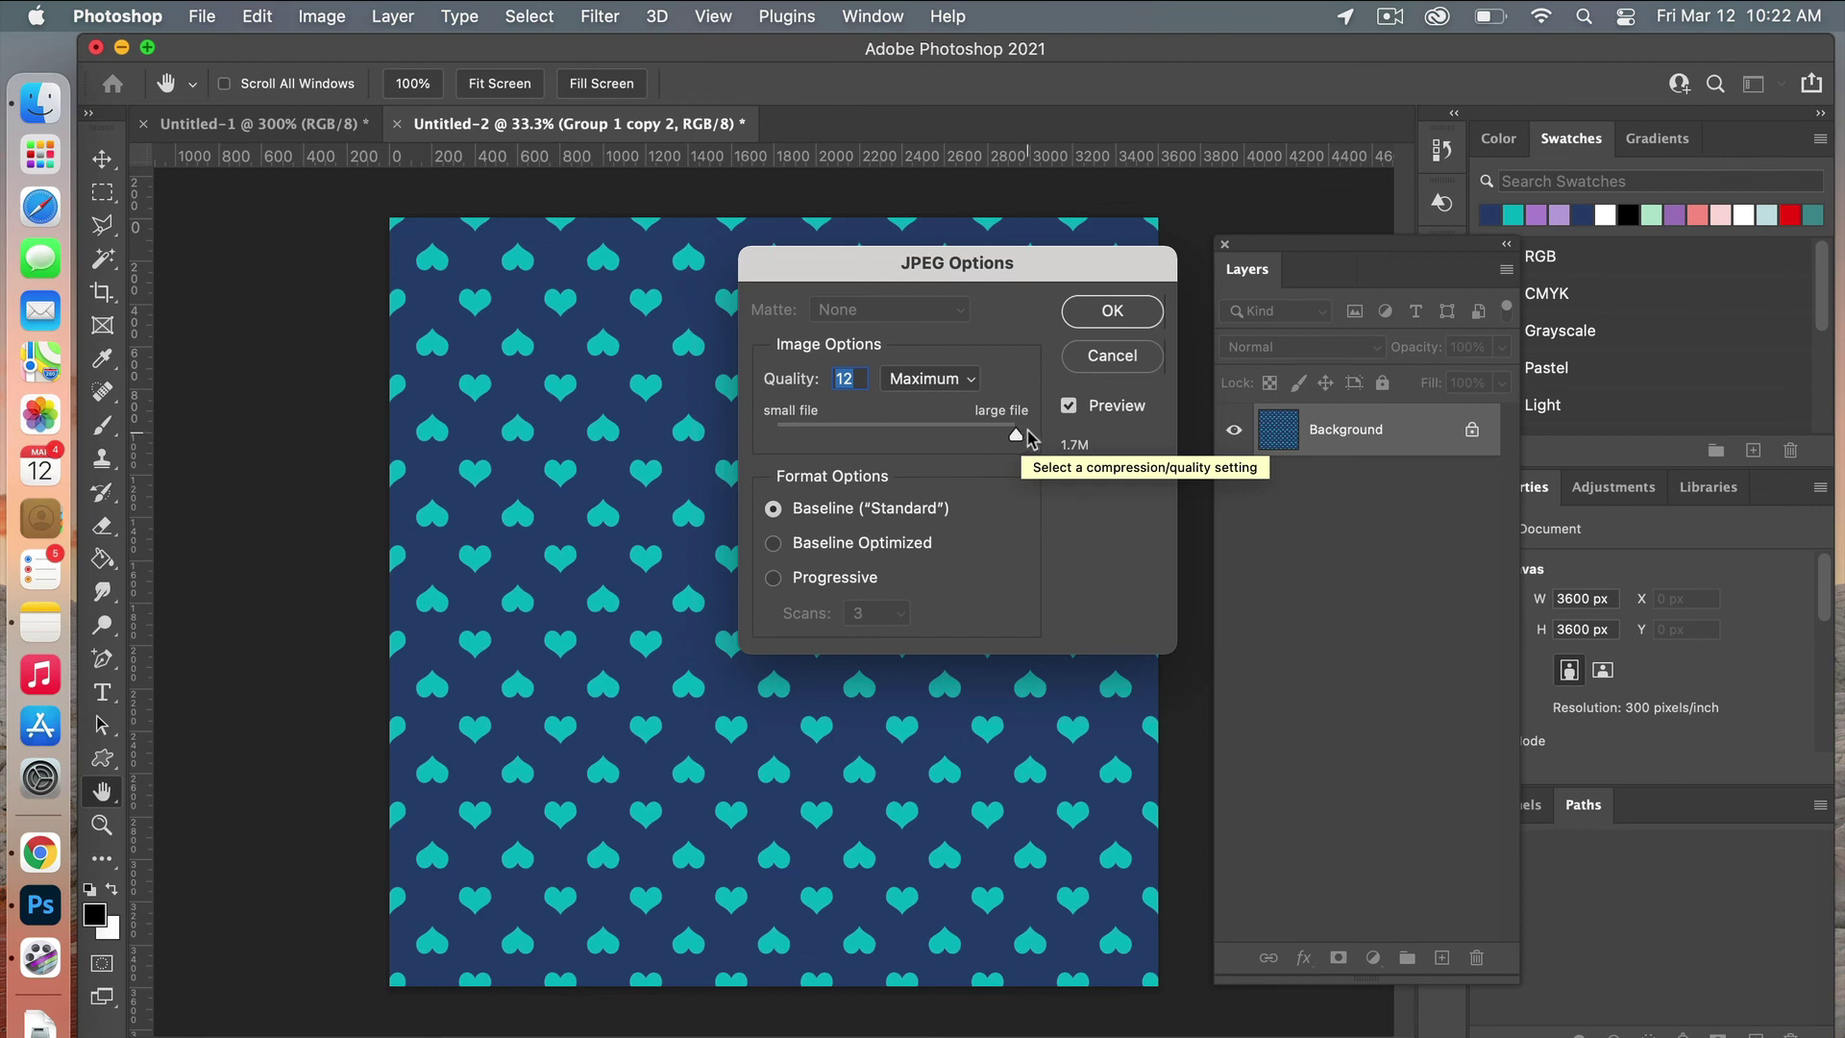
{"action": "left_click", "coordinate": [1146, 315]}
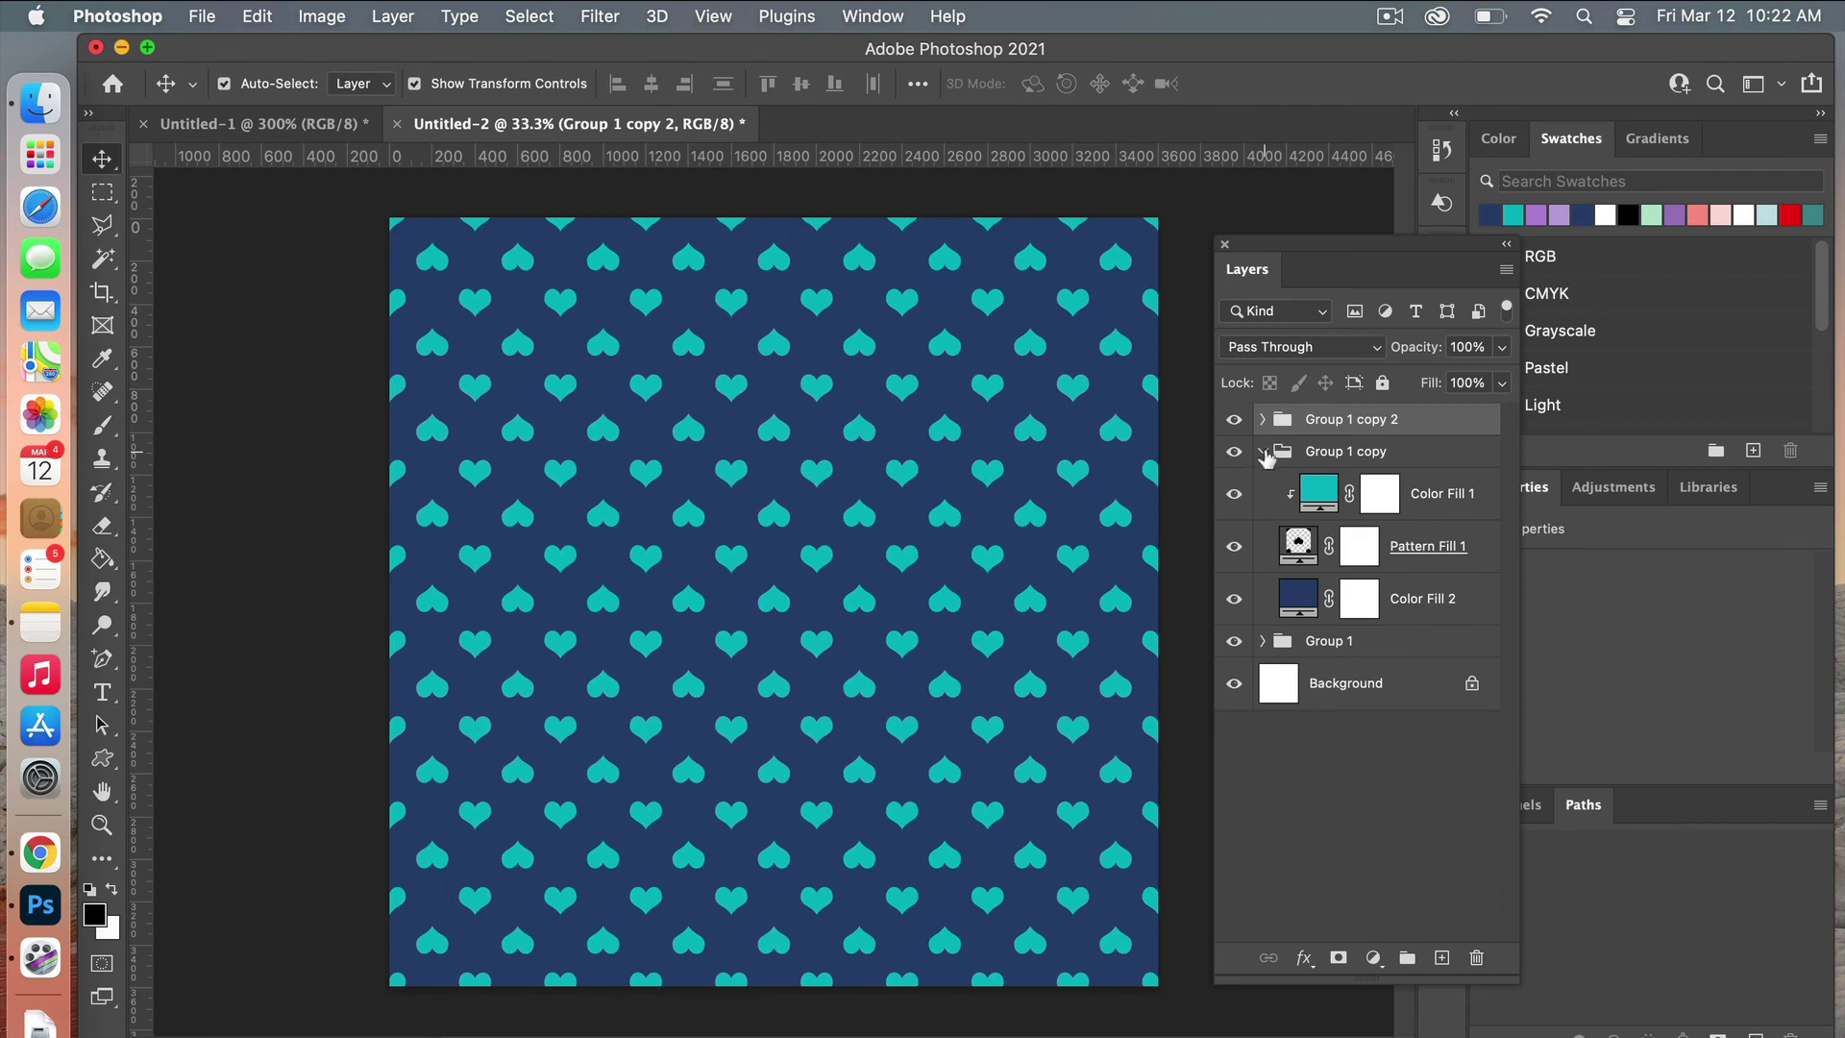
Step: Collapse Group 1 copy, hide it and Group 1 copy 2, and expand Group 1 to select its Color Fill 1 layer
{"action": "left_click", "coordinate": [1264, 453]}
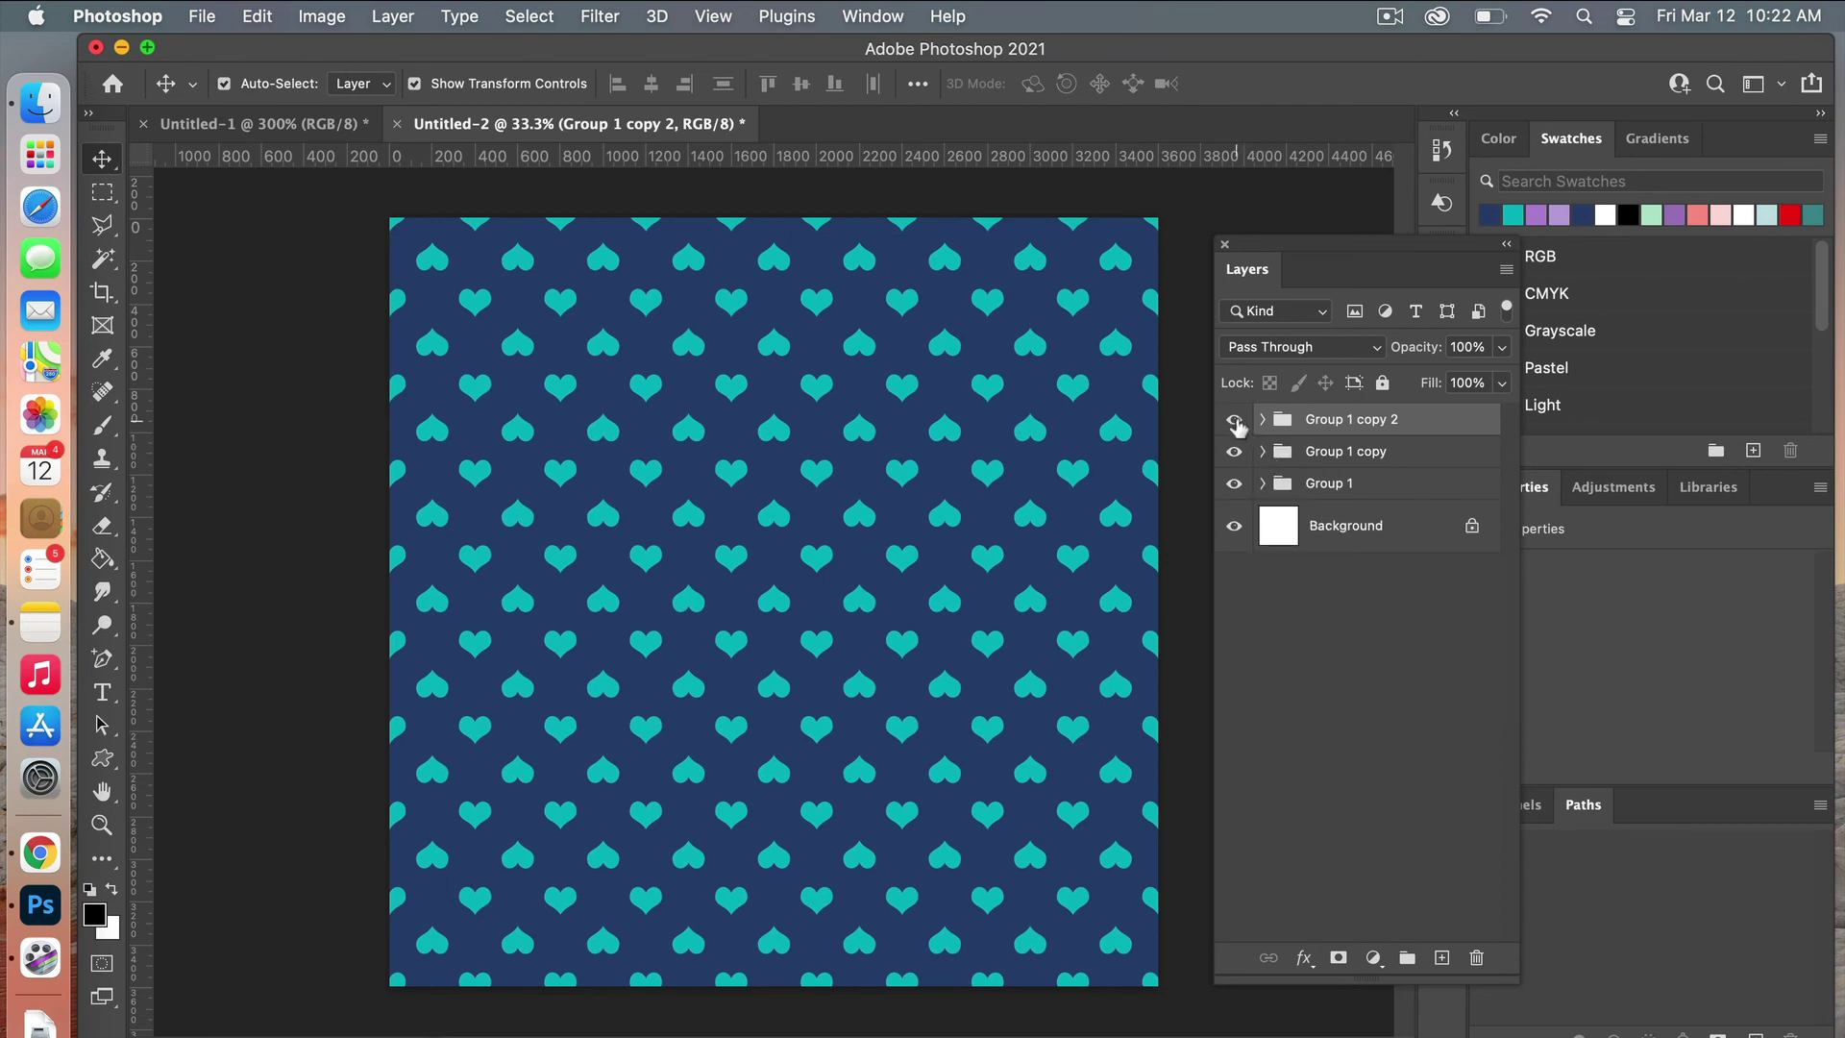
{"action": "left_click", "coordinate": [1236, 420]}
{"action": "left_click", "coordinate": [1233, 451]}
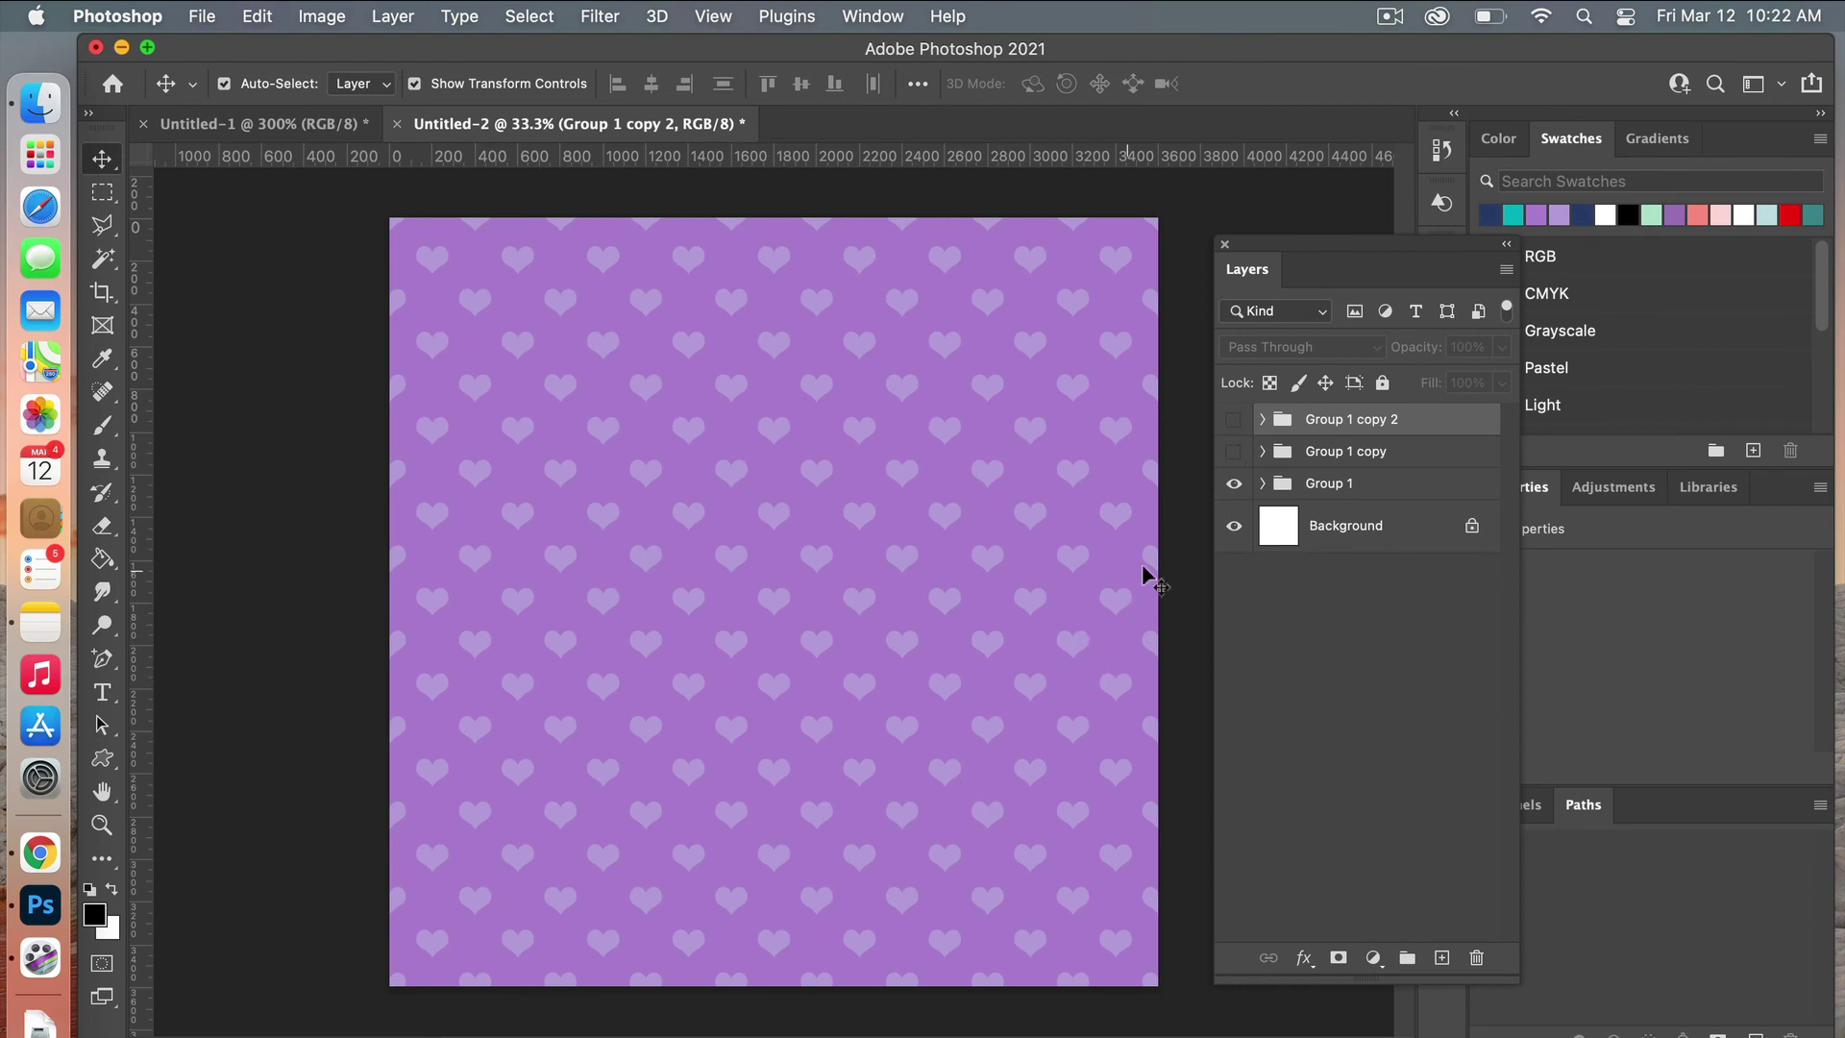
{"action": "left_click", "coordinate": [1263, 483]}
{"action": "left_click", "coordinate": [1430, 519]}
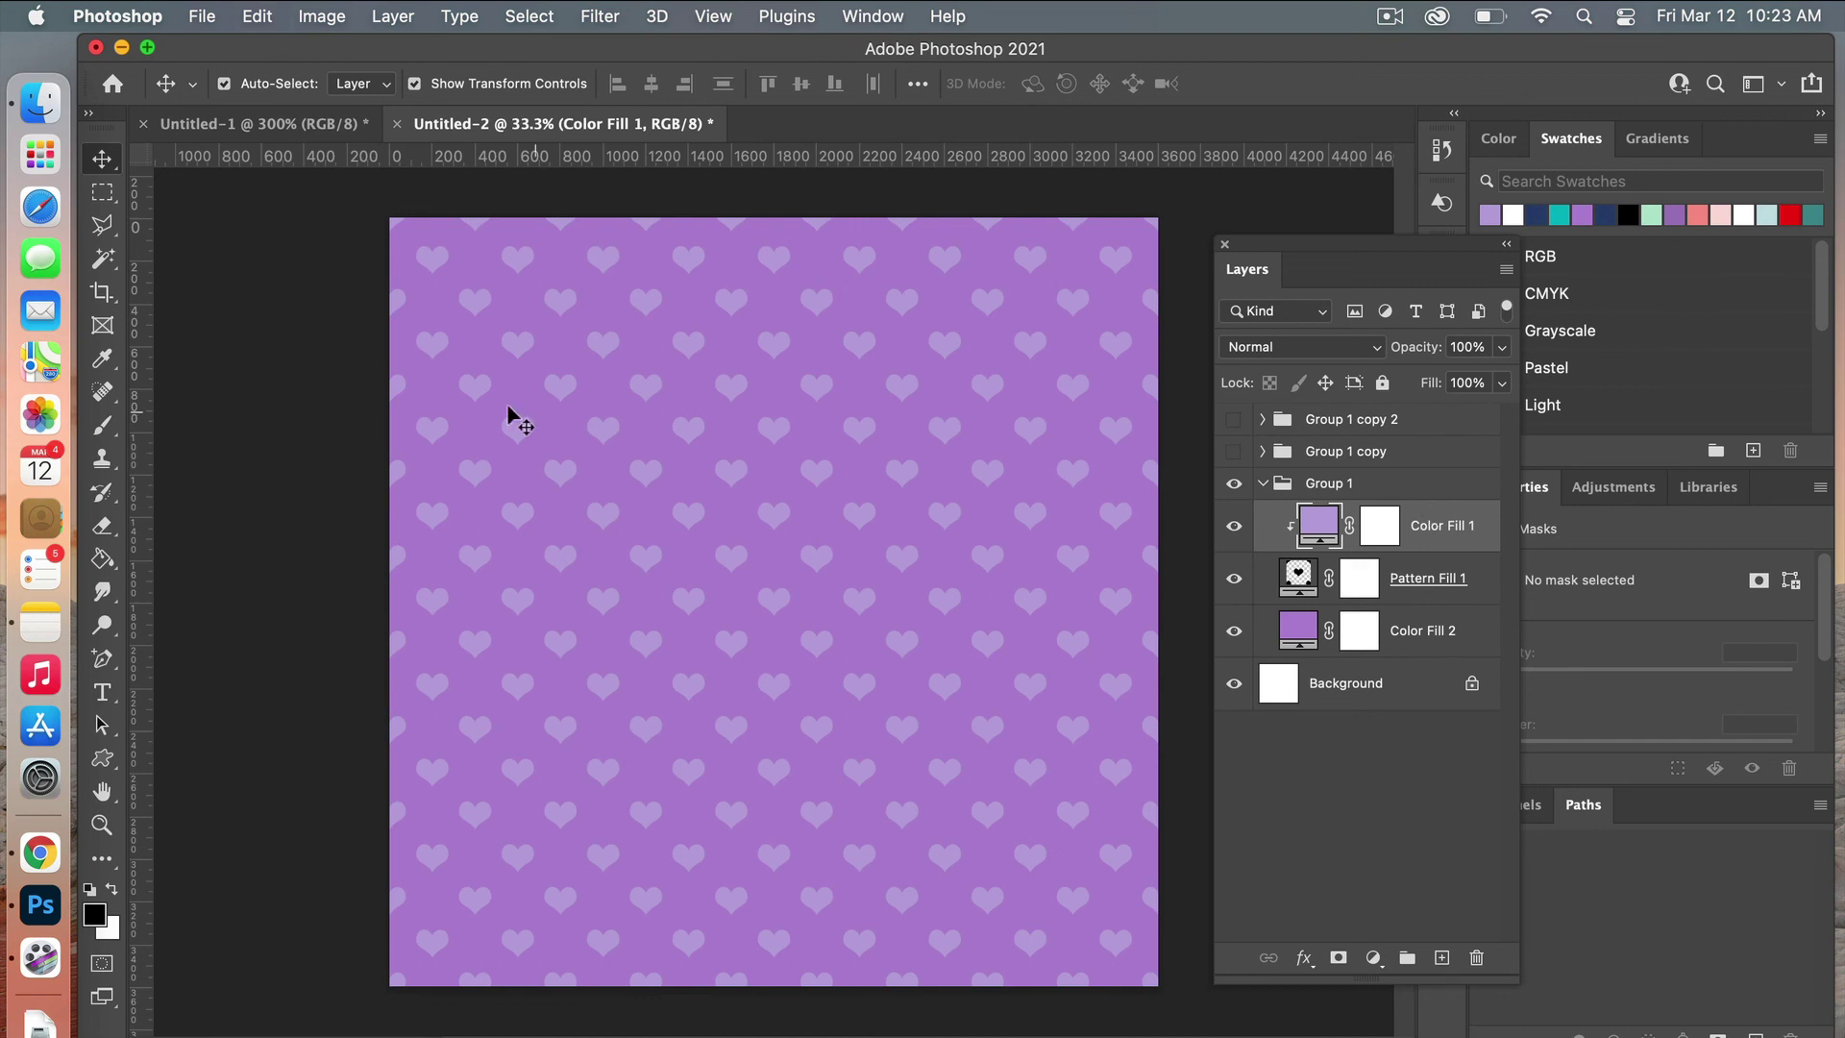
Step: Save a JPEG copy of the purple pattern as purple-hearts.jpg in the Examples folder, at quality 12 (Maximum), Baseline ("Standard")
{"action": "left_click", "coordinate": [202, 16]}
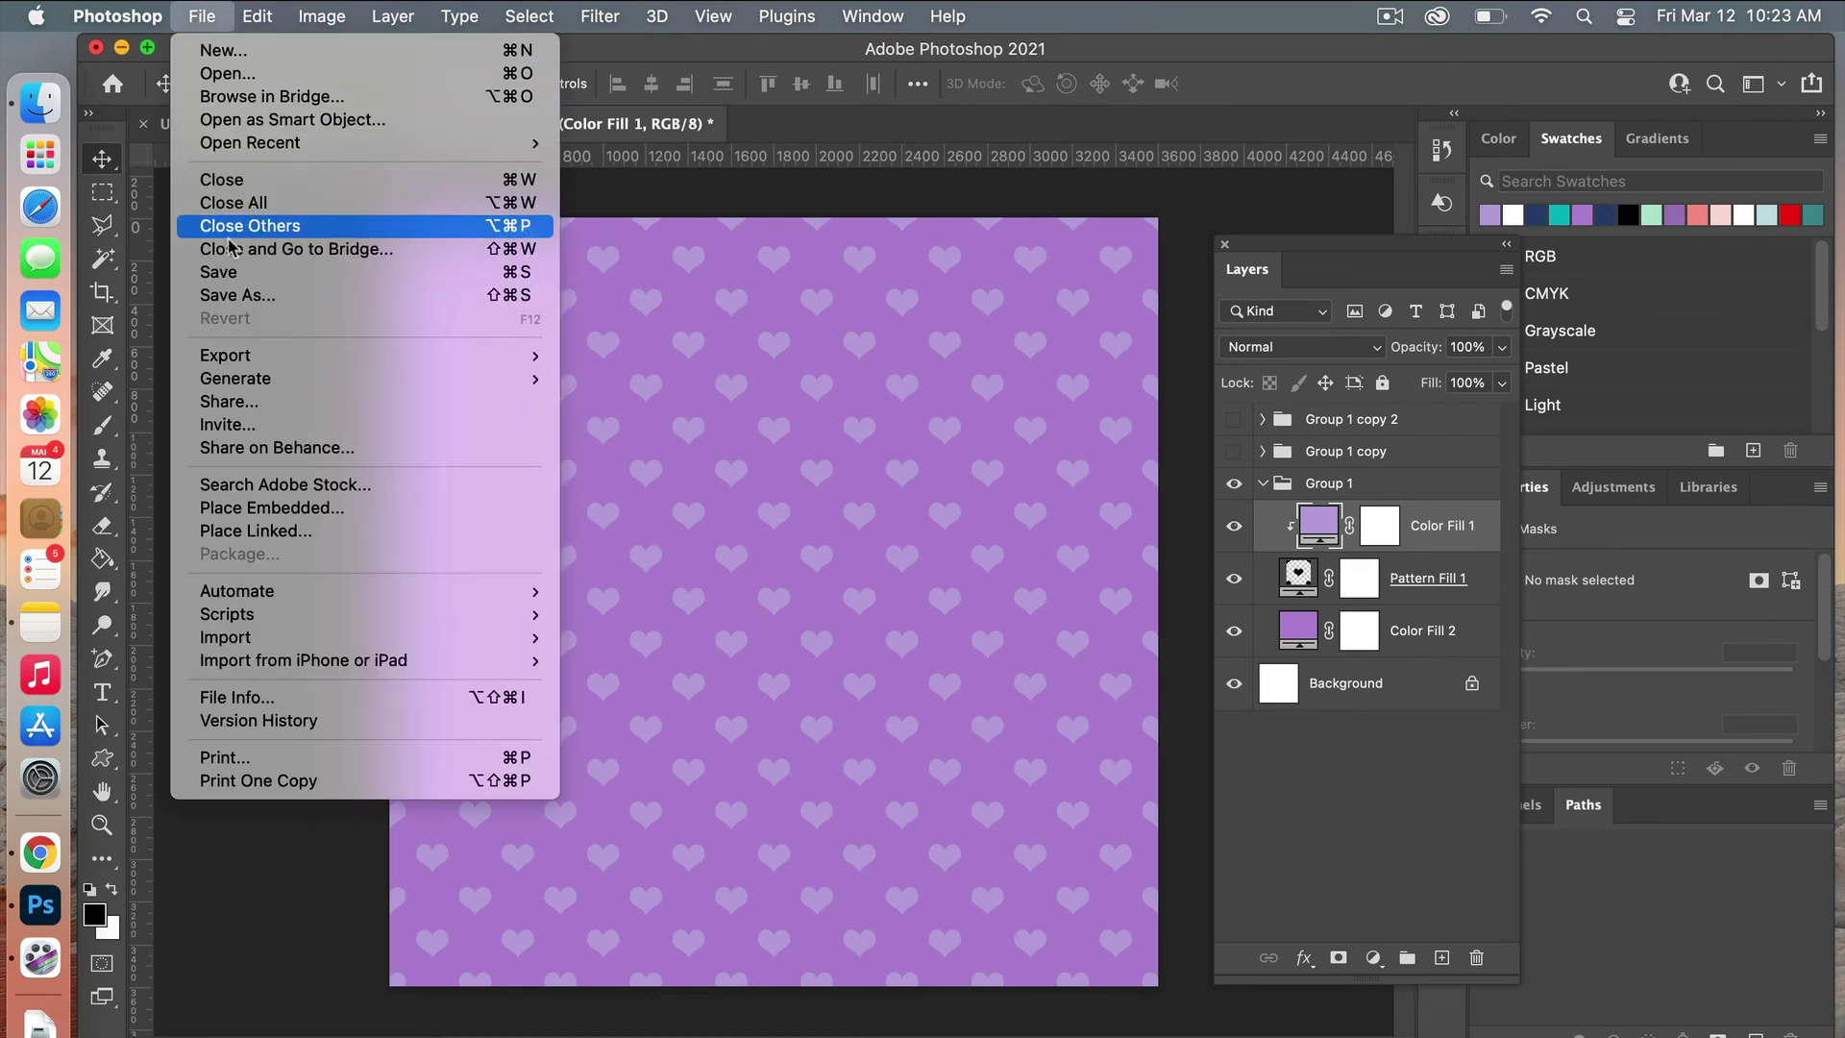
{"action": "left_click", "coordinate": [231, 297]}
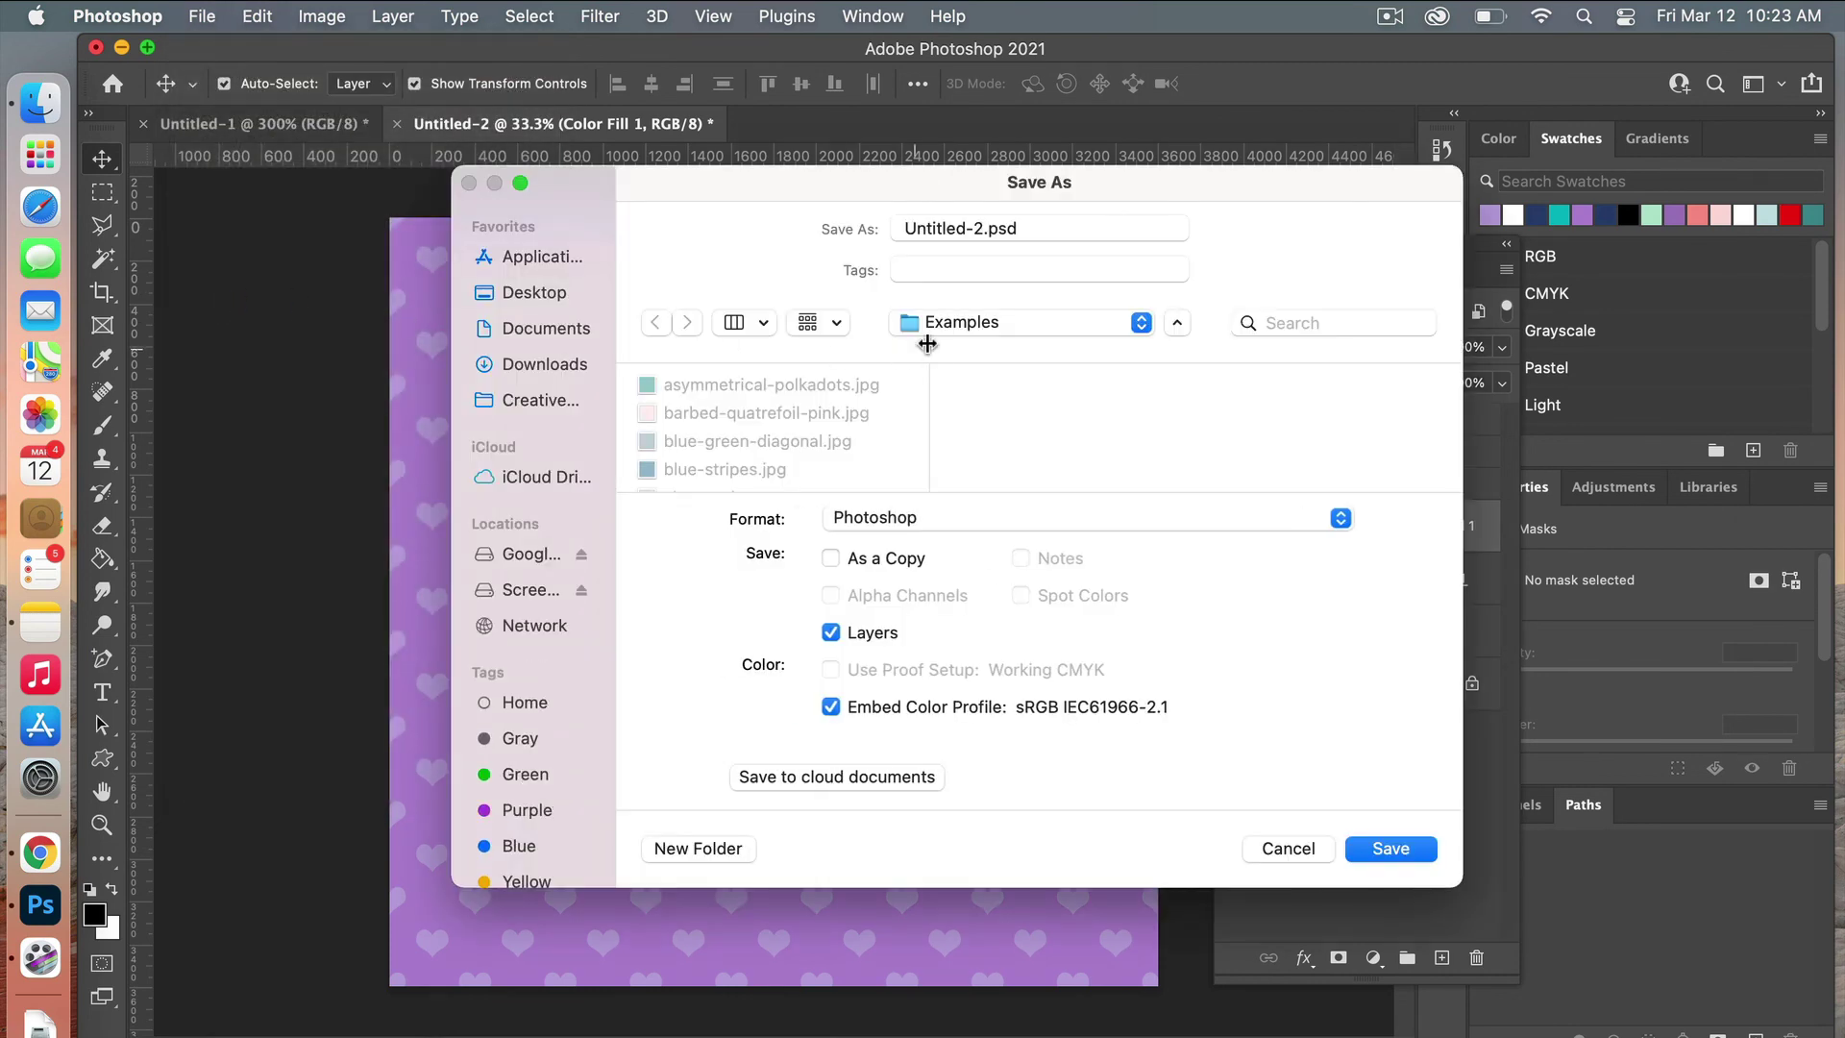
{"action": "left_click", "coordinate": [981, 230]}
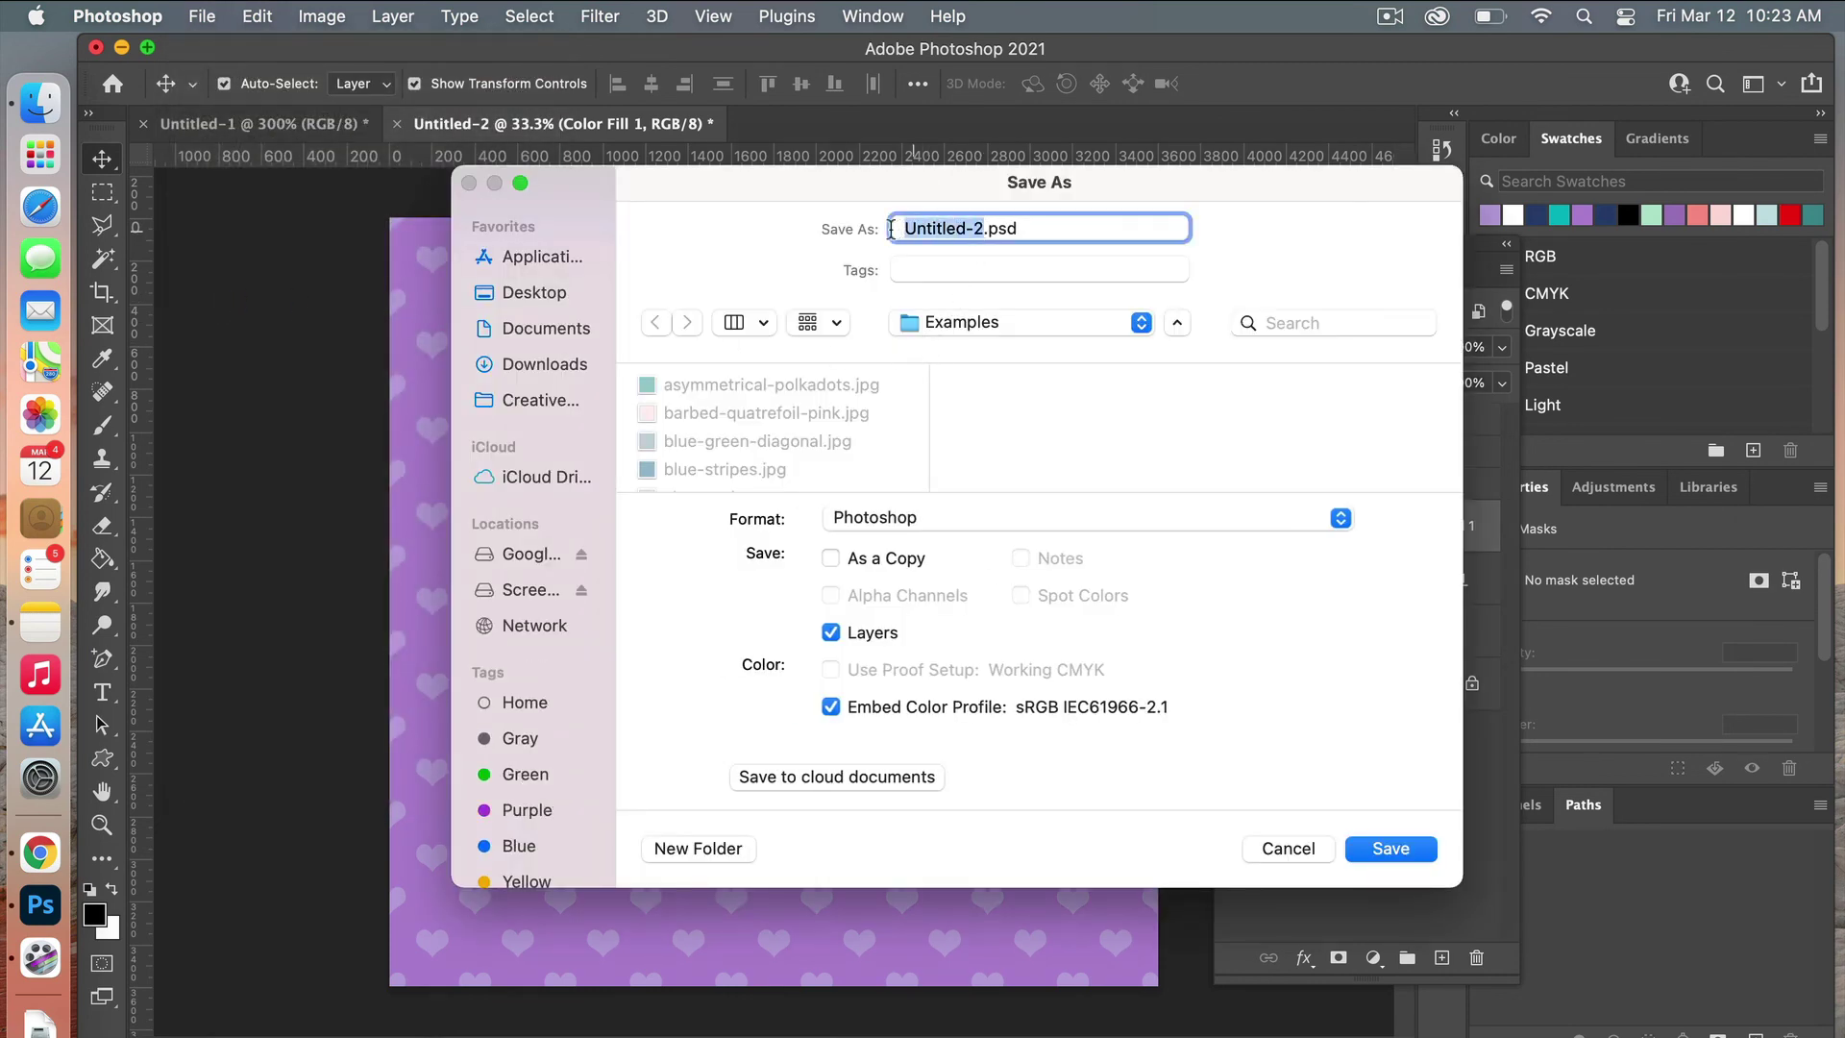
{"action": "type", "text": "purple-hearts"}
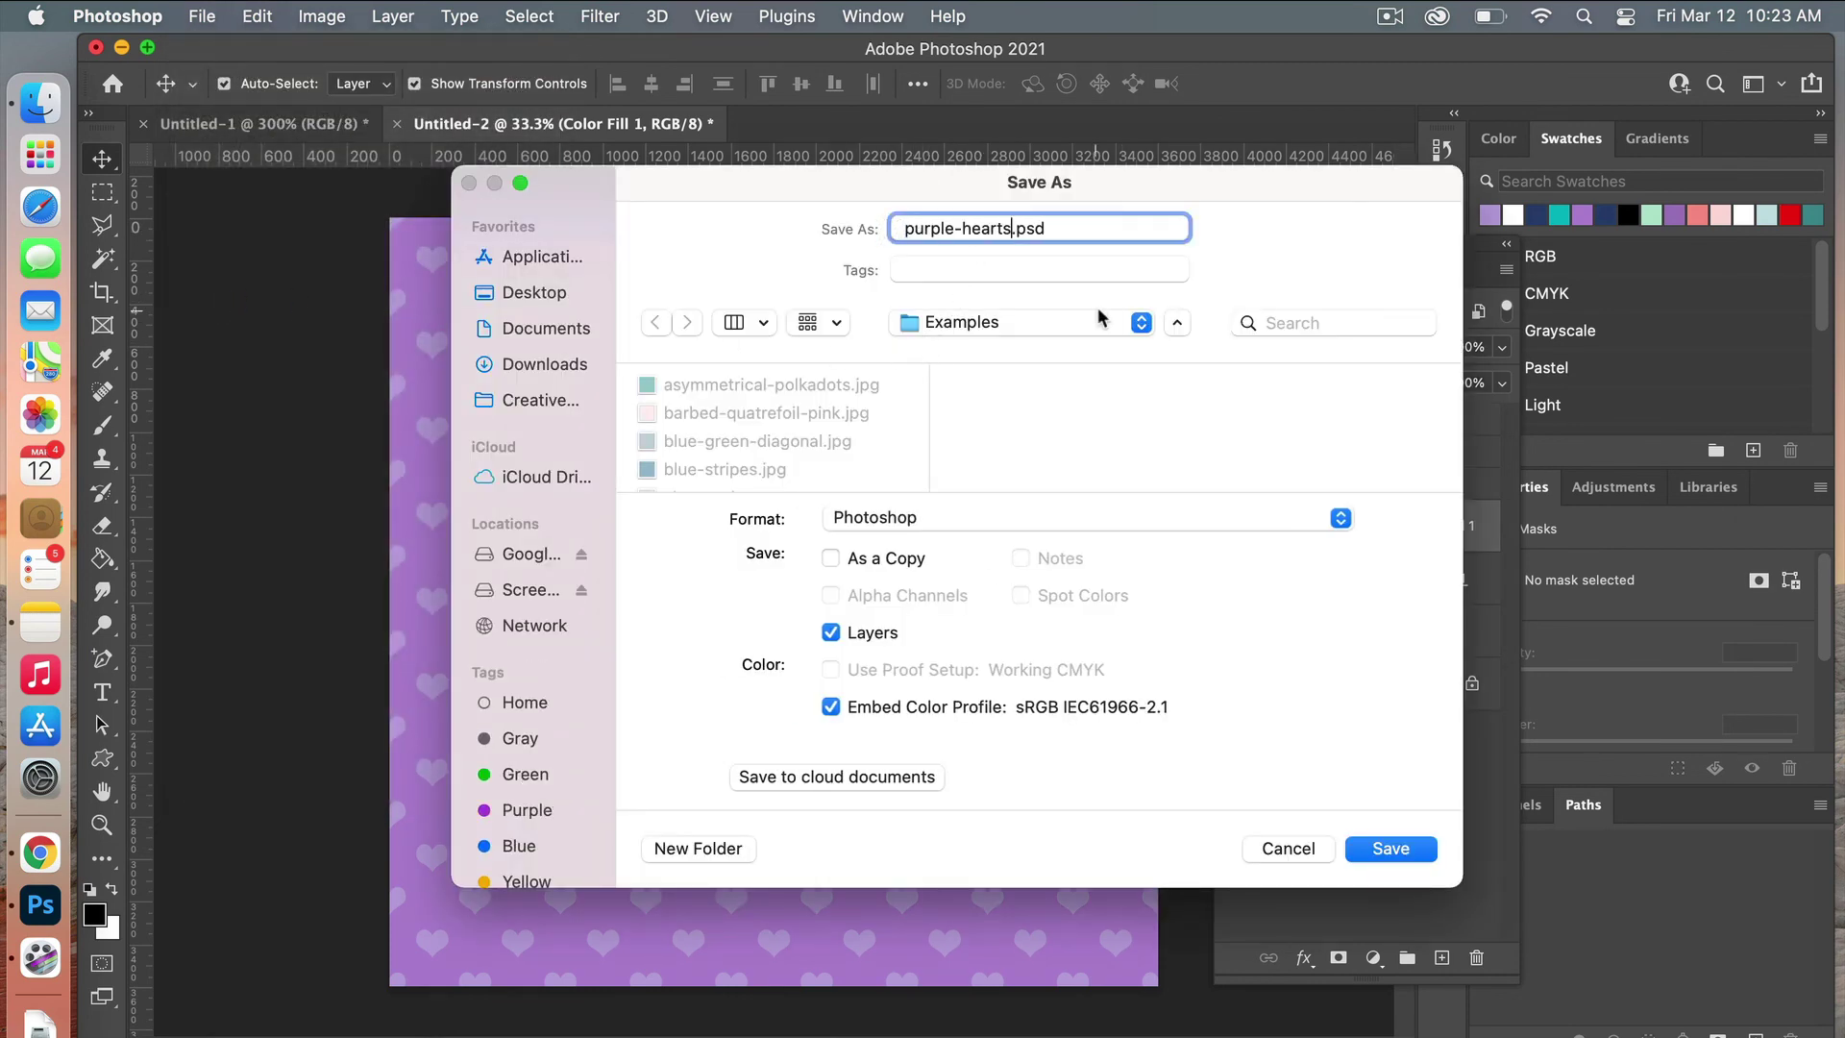
{"action": "left_click", "coordinate": [1266, 527]}
{"action": "left_click", "coordinate": [1076, 721]}
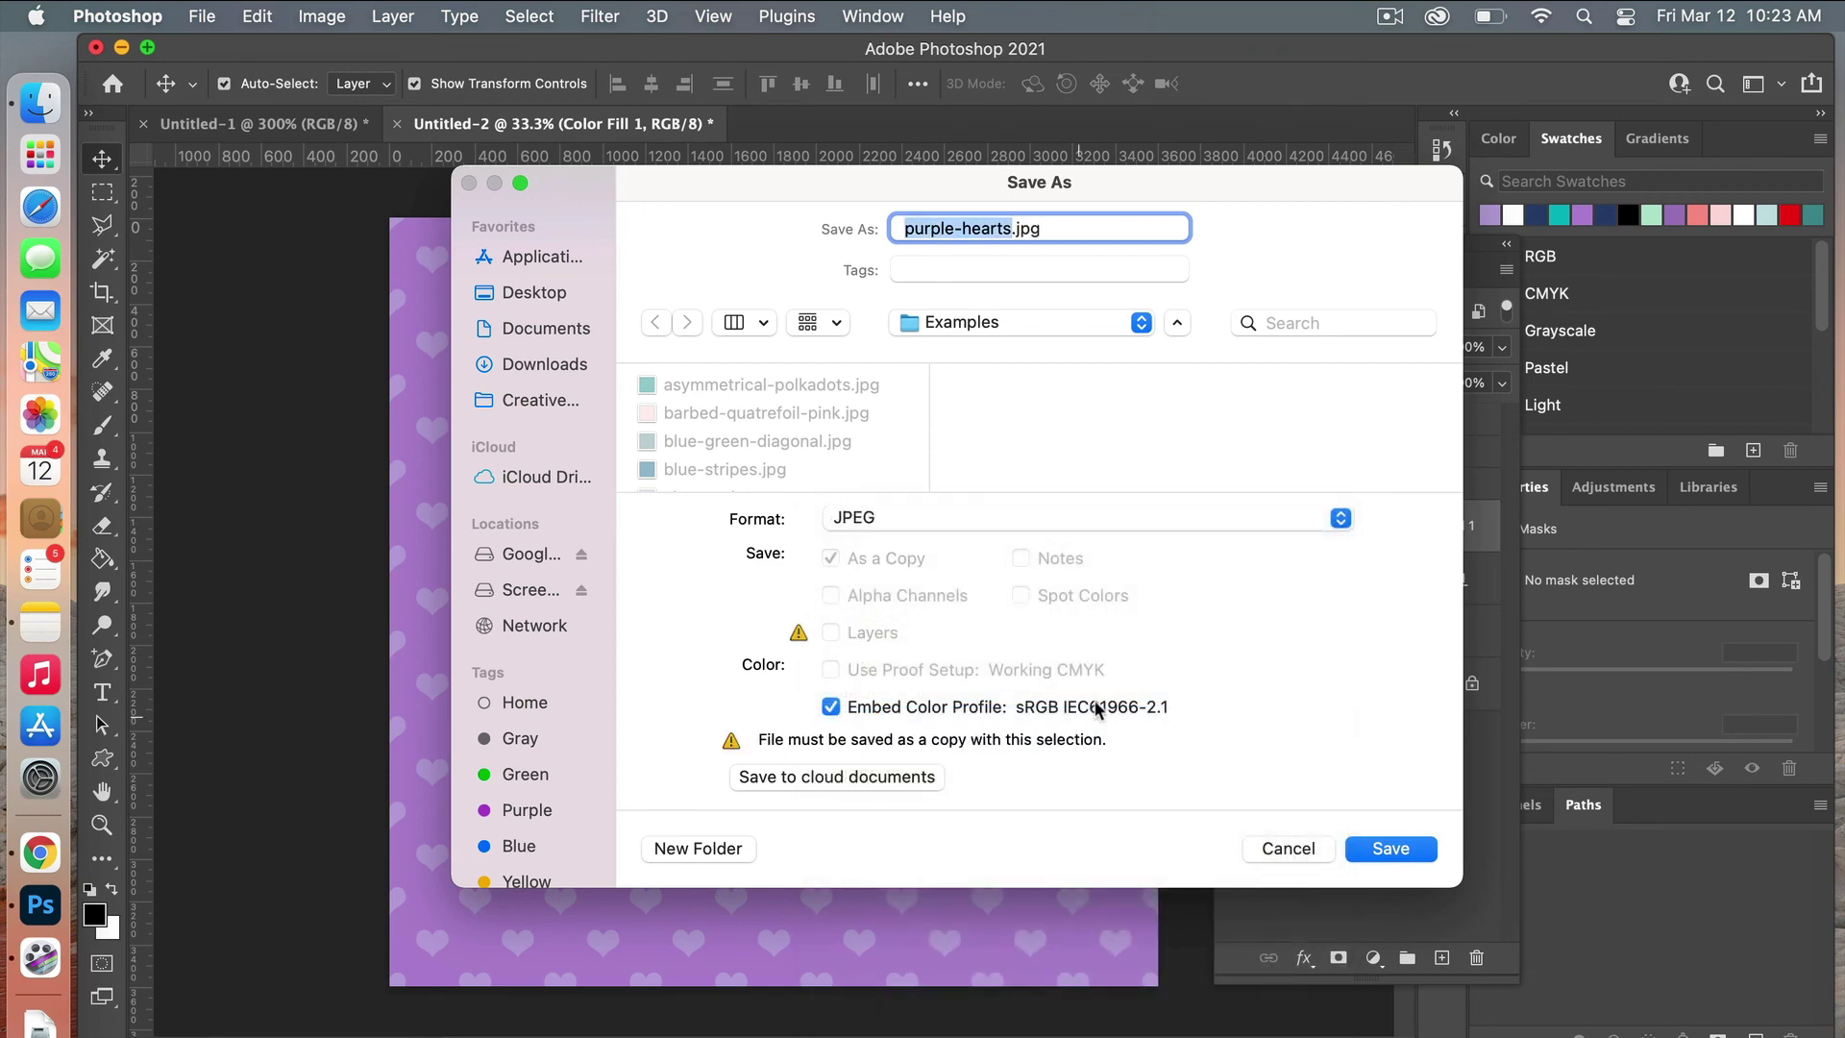
{"action": "left_click", "coordinate": [1401, 850]}
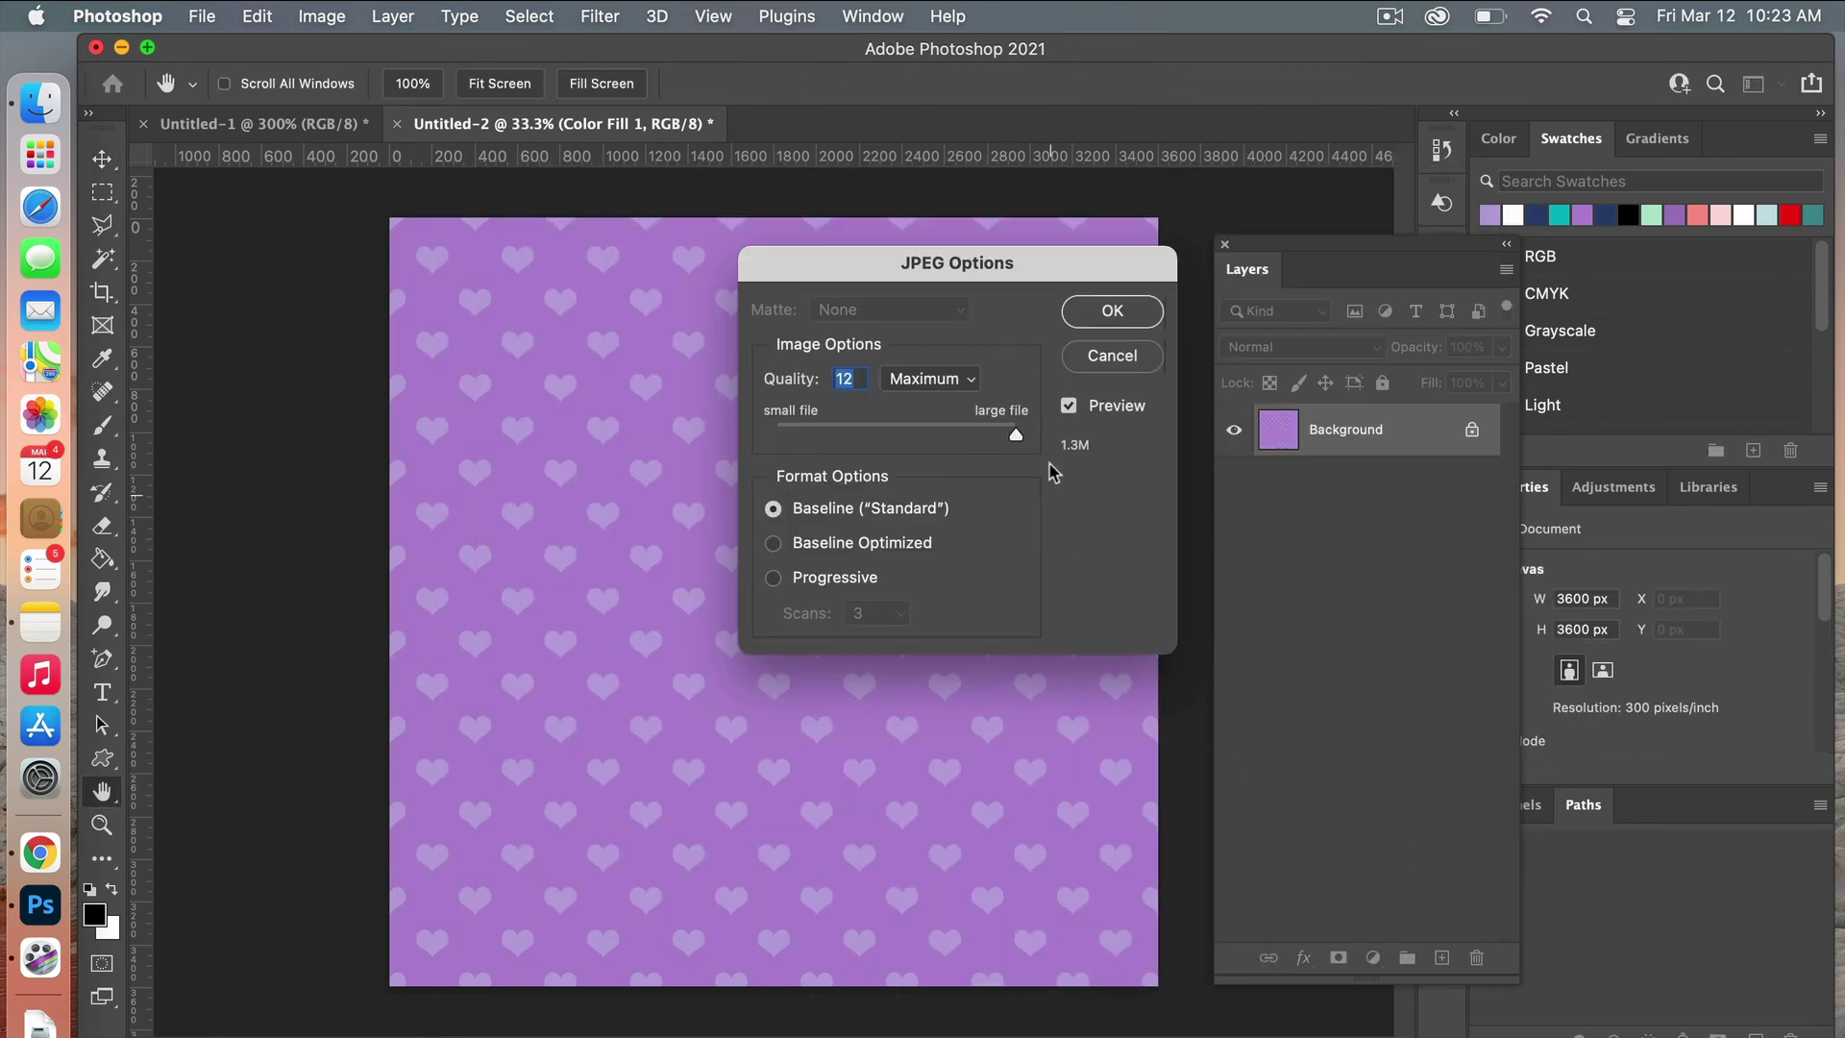
{"action": "left_click", "coordinate": [1135, 315]}
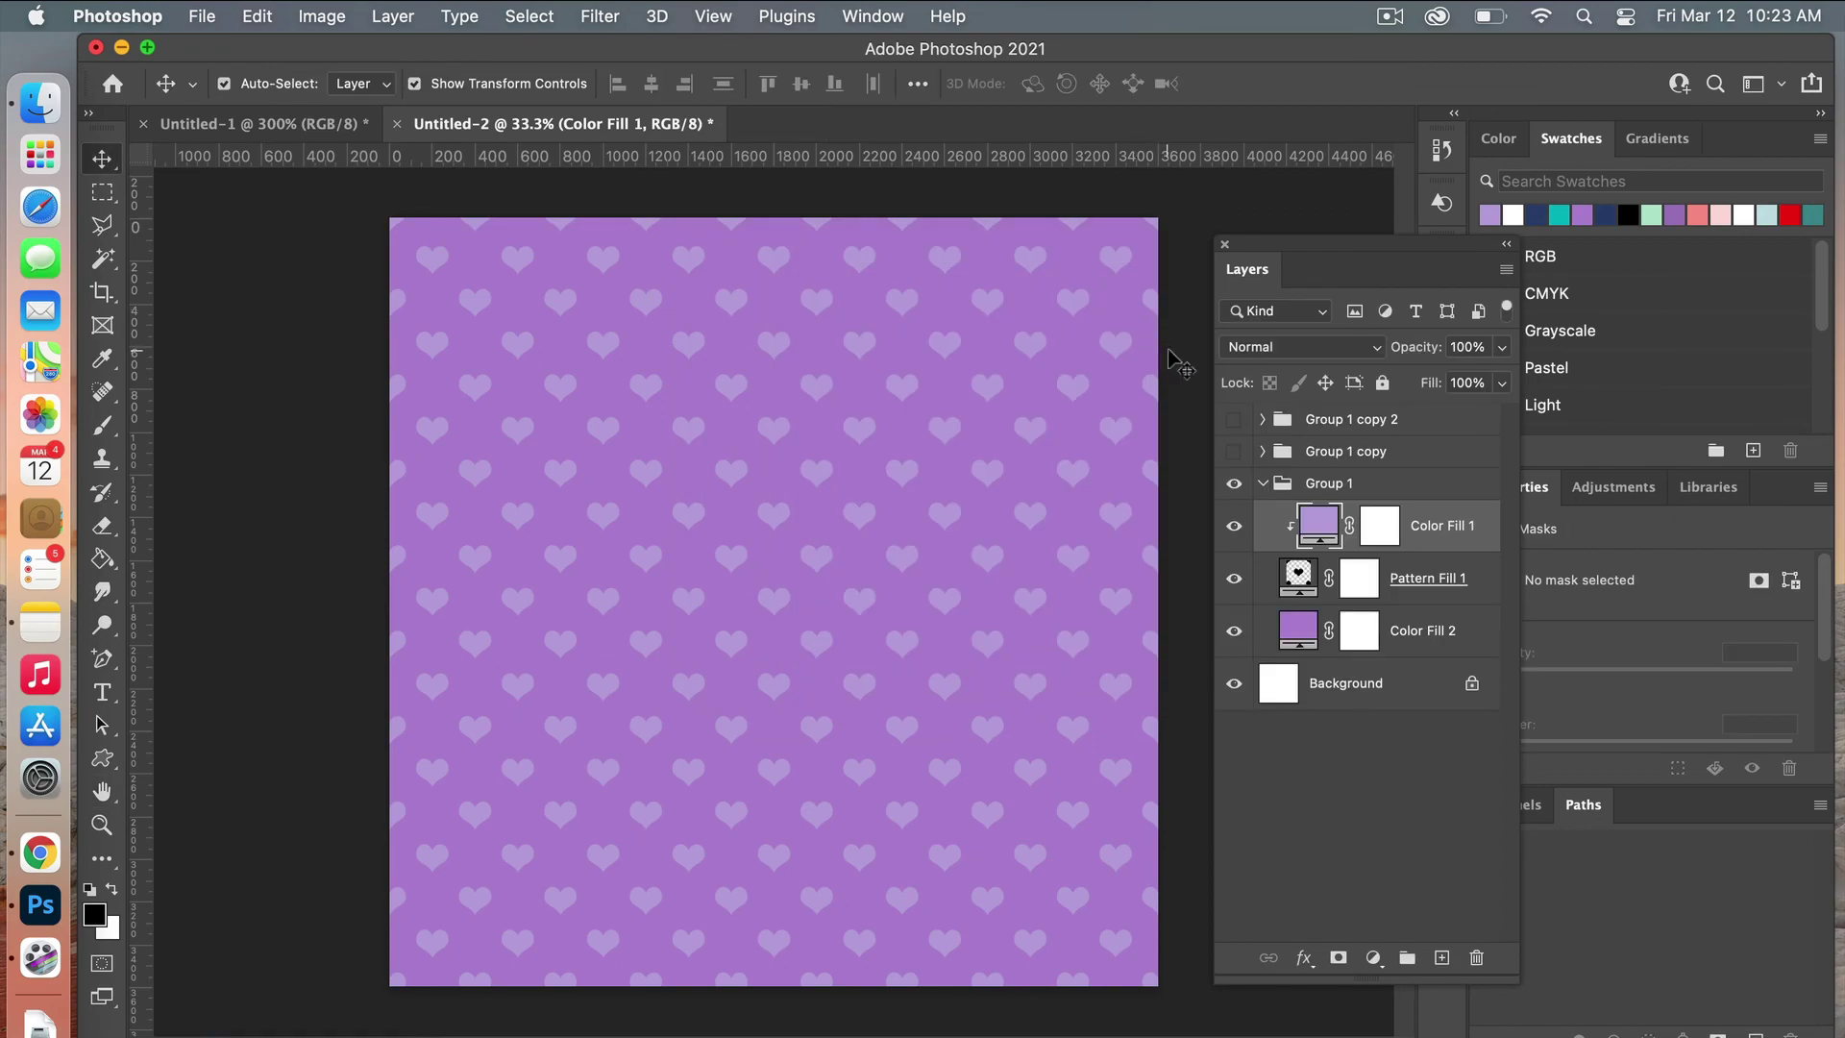